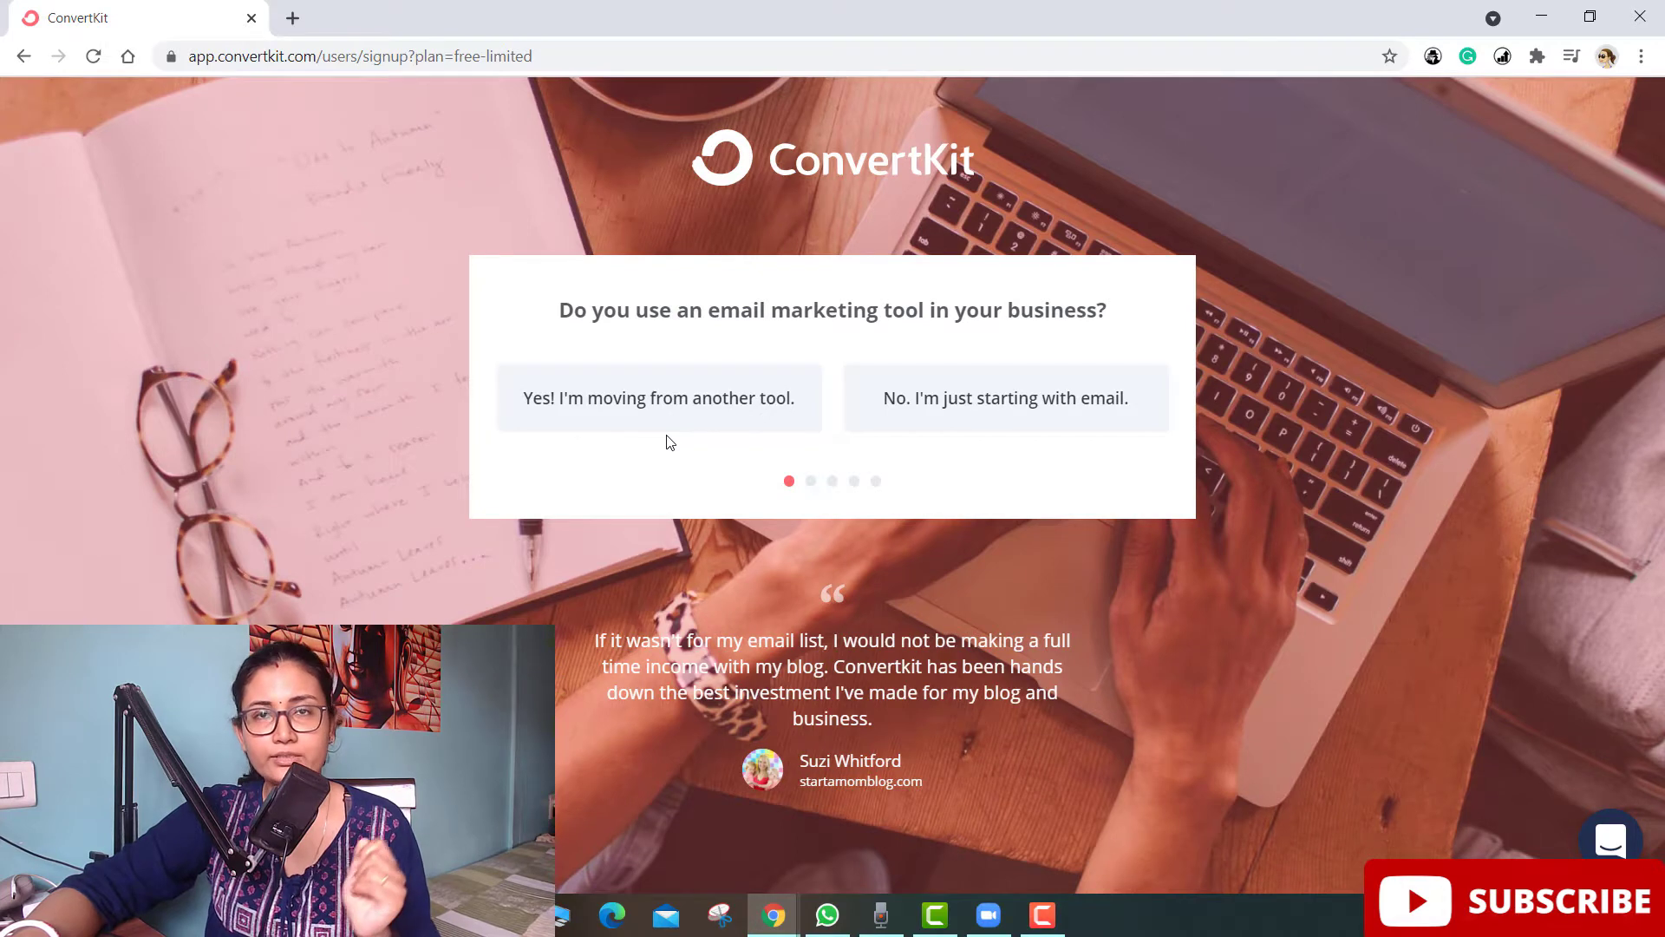
- Answer the signup questions: just starting with email, has a WordPress website, creator type YouTuber
{"action": "left_click", "coordinate": [958, 415]}
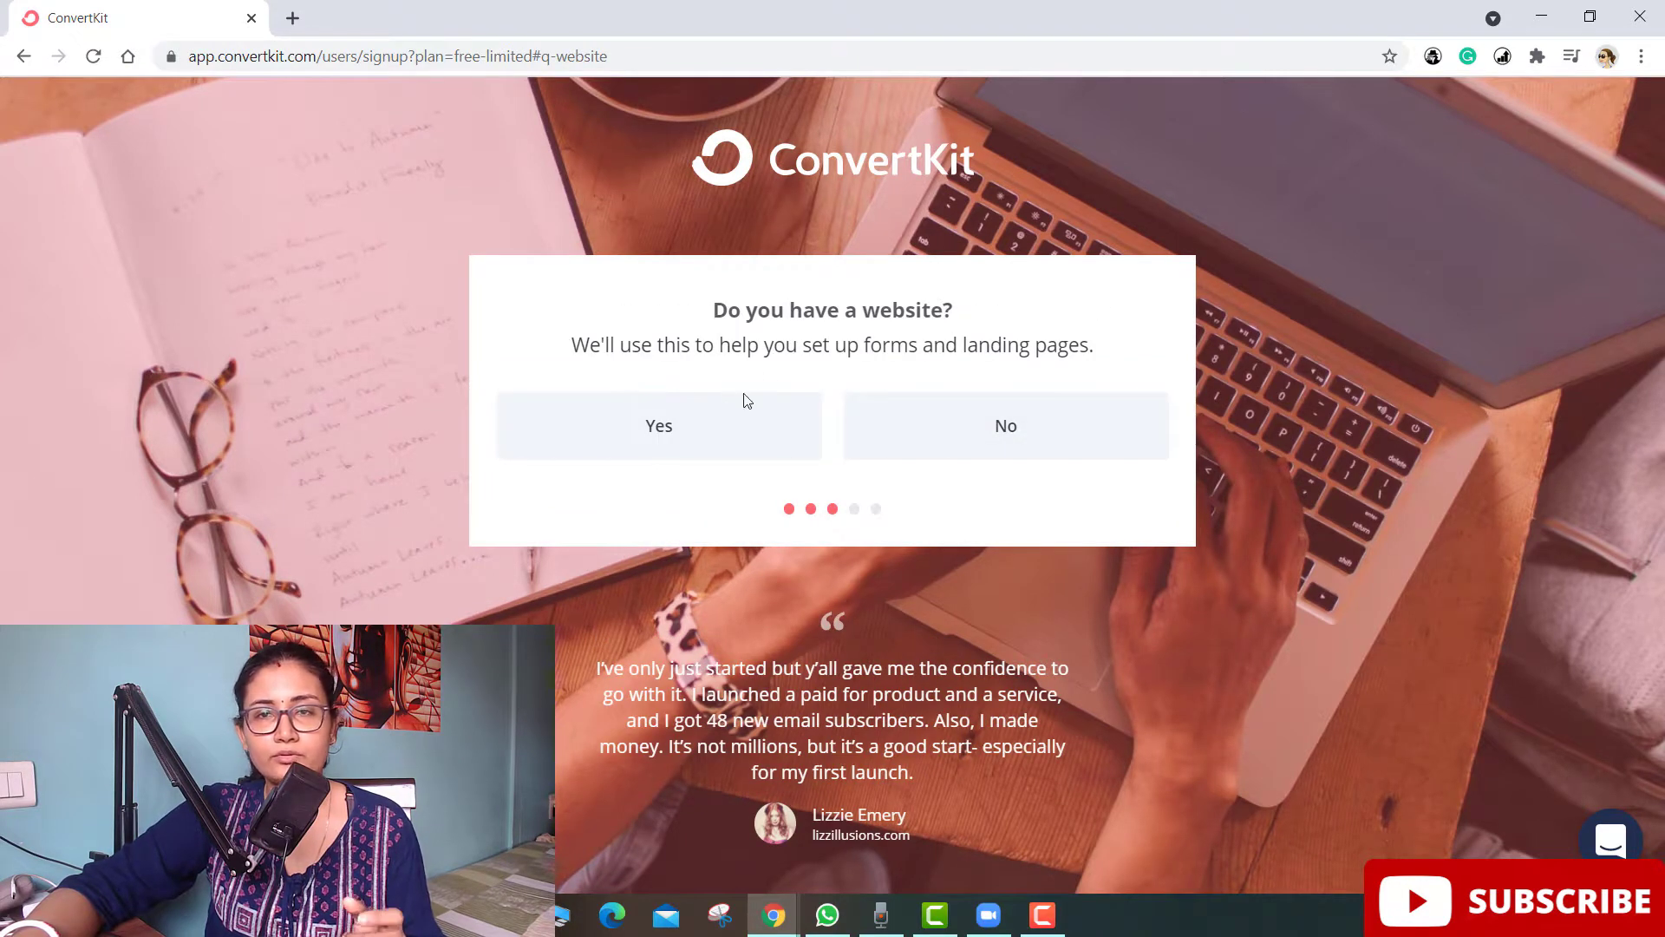
{"action": "left_click", "coordinate": [686, 442]}
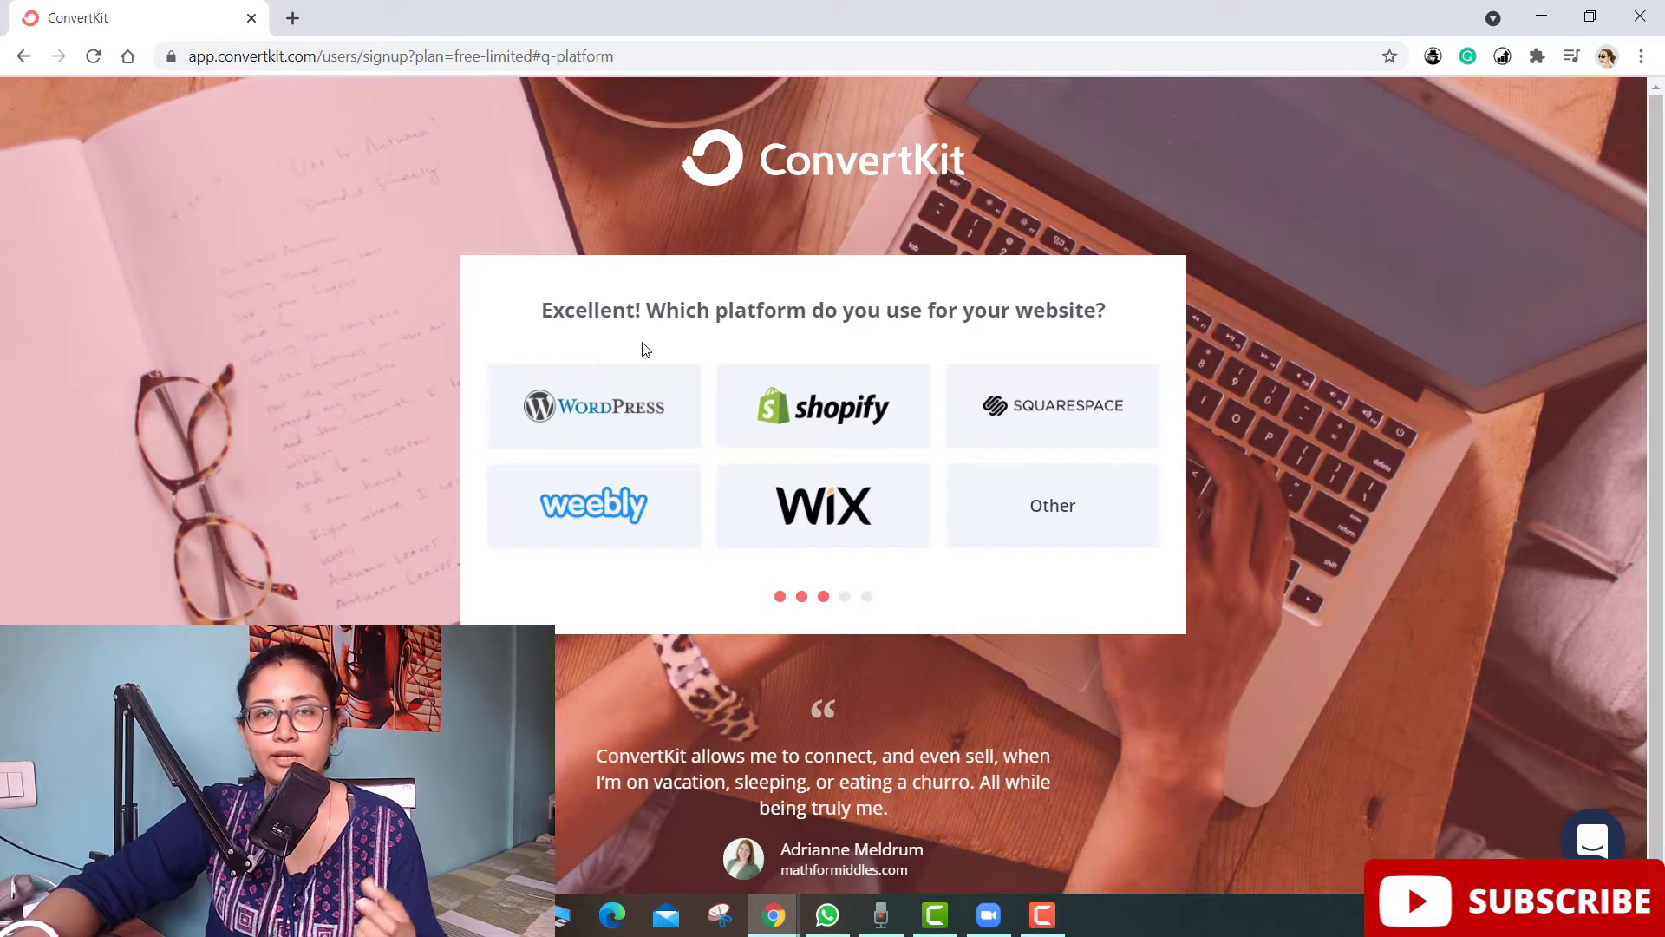
{"action": "left_click", "coordinate": [646, 418]}
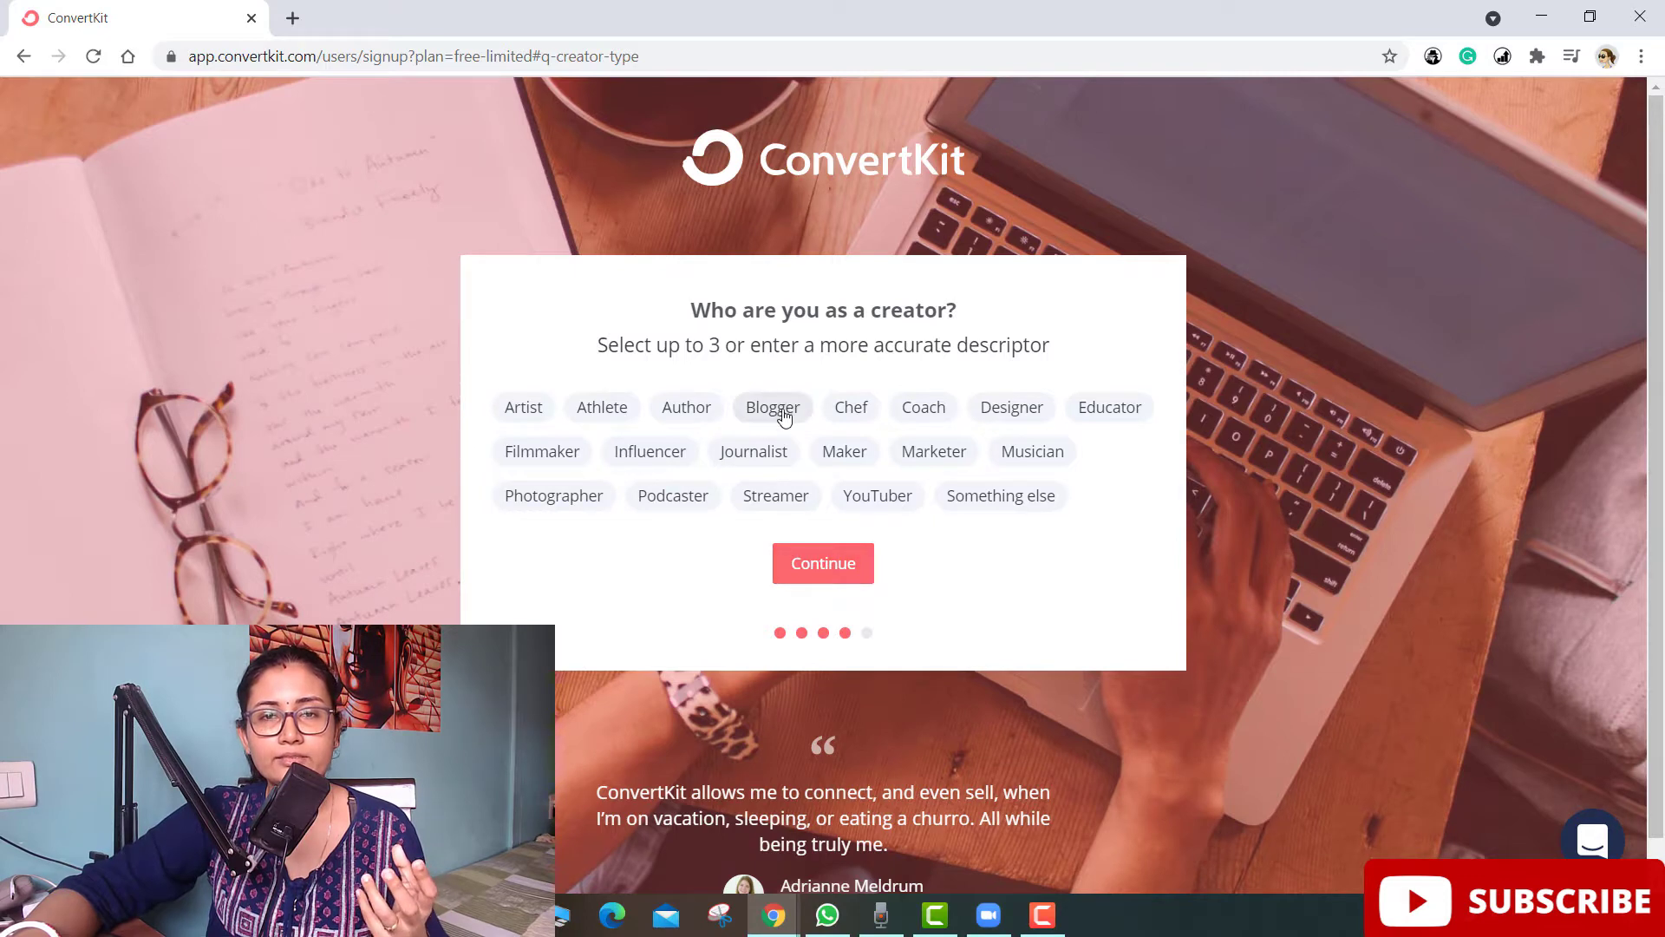
{"action": "left_click", "coordinate": [870, 501]}
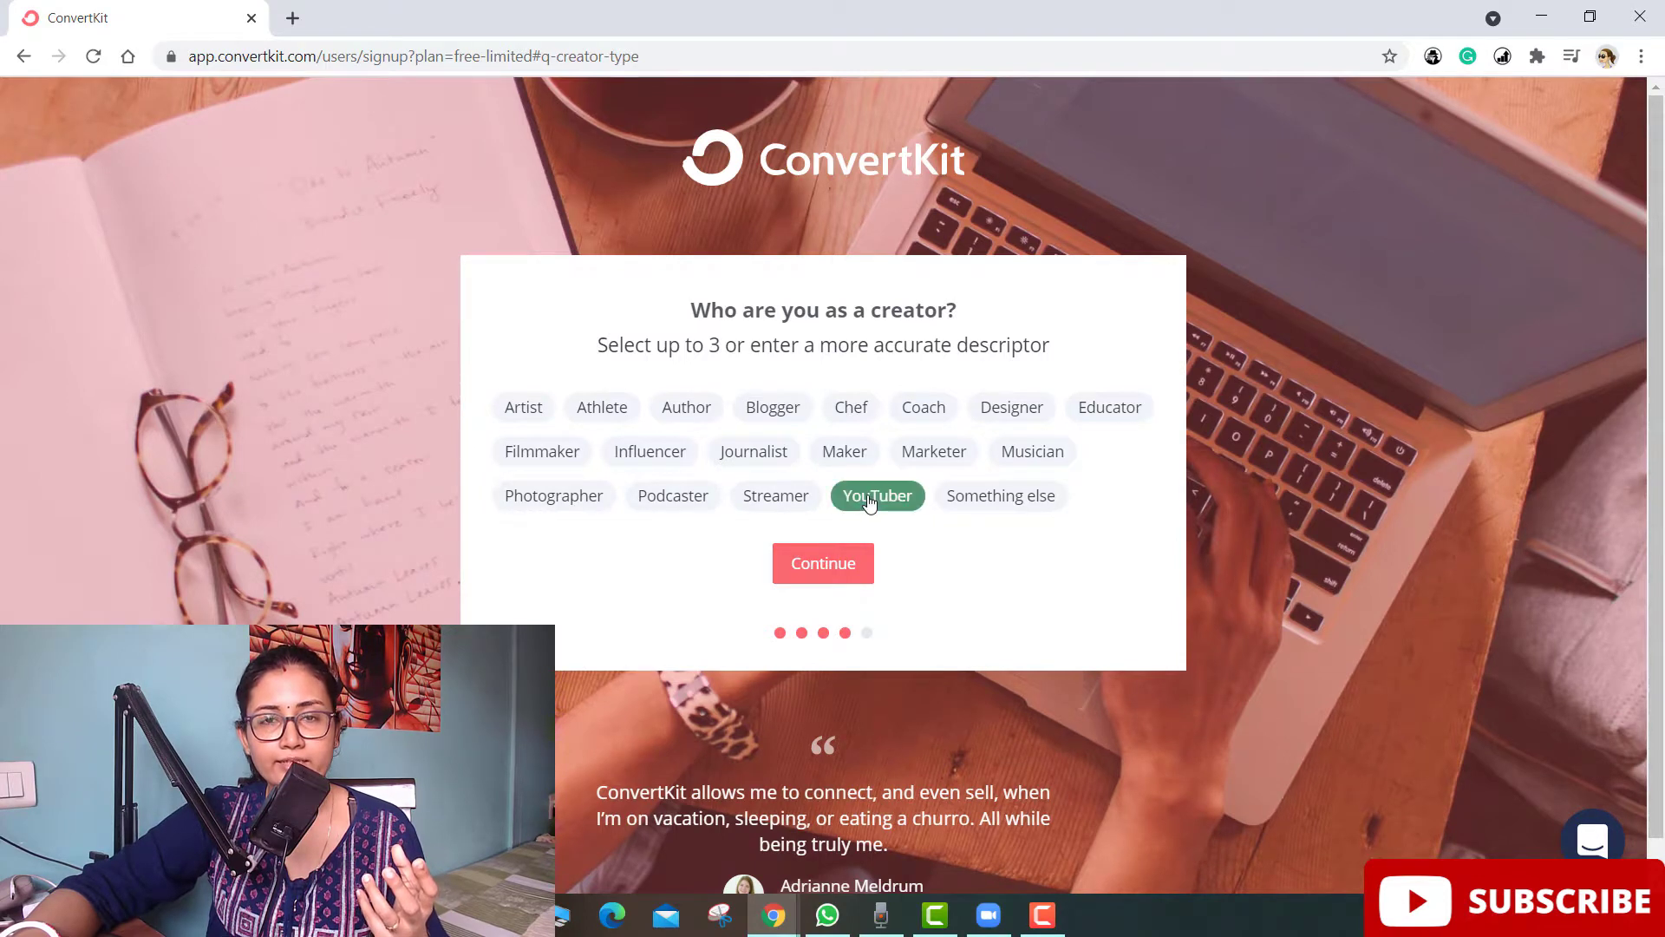
{"action": "left_click", "coordinate": [824, 570]}
- Fill in the login e-mail and password, accept the terms and privacy policy, and create the account
{"action": "left_click", "coordinate": [680, 420]}
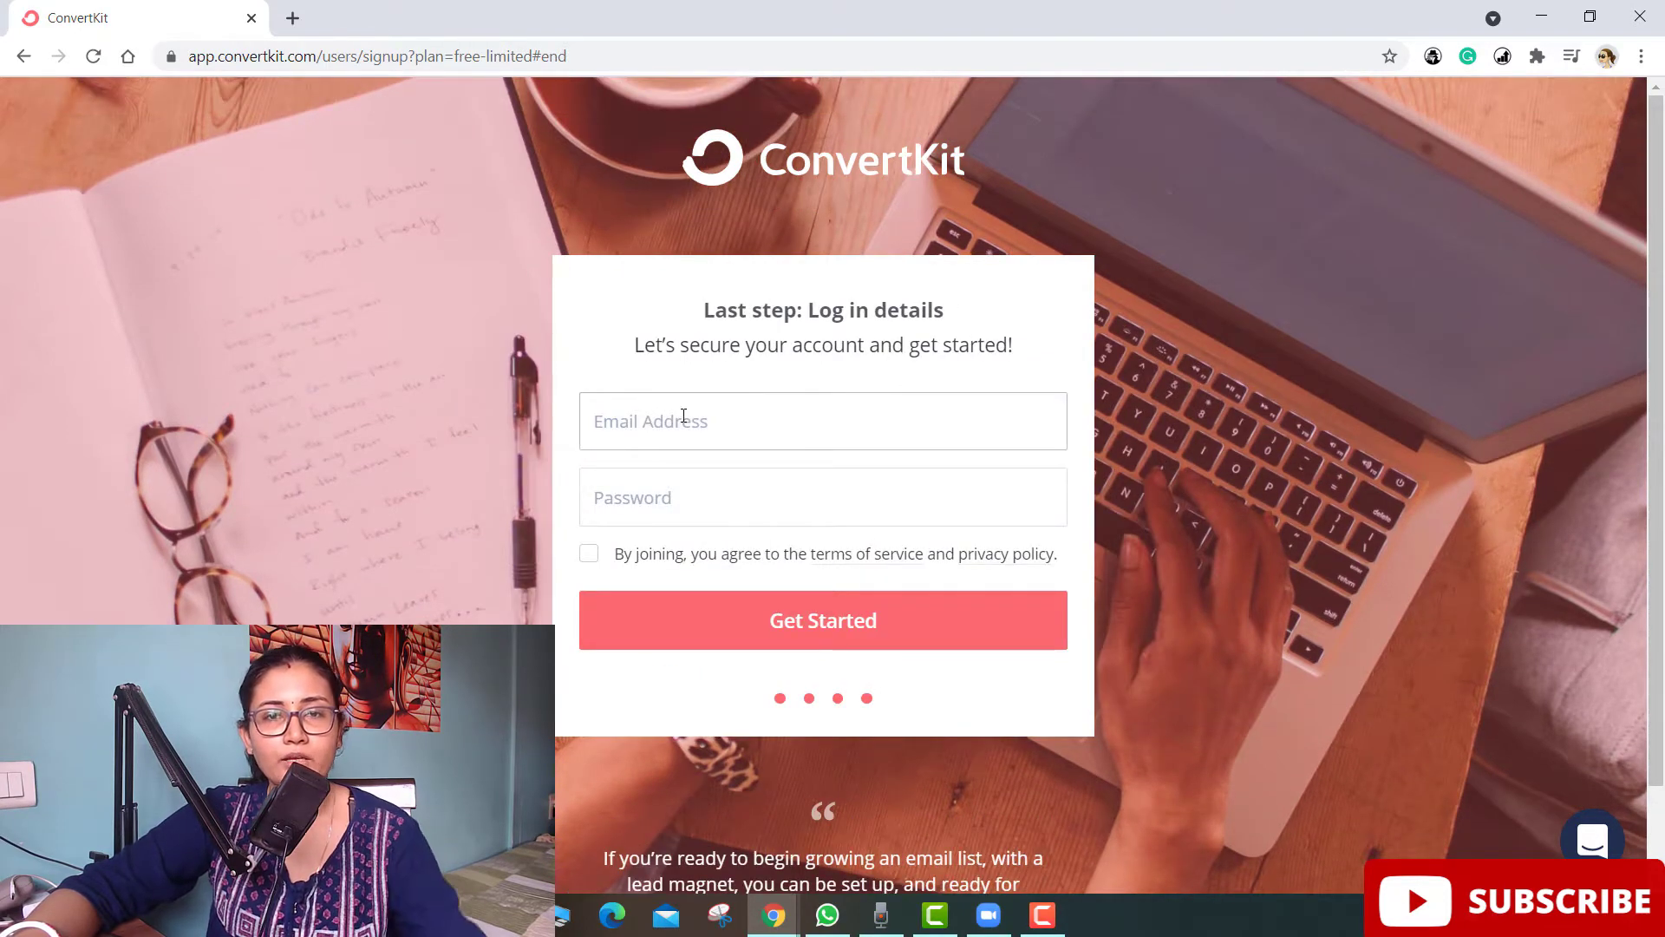
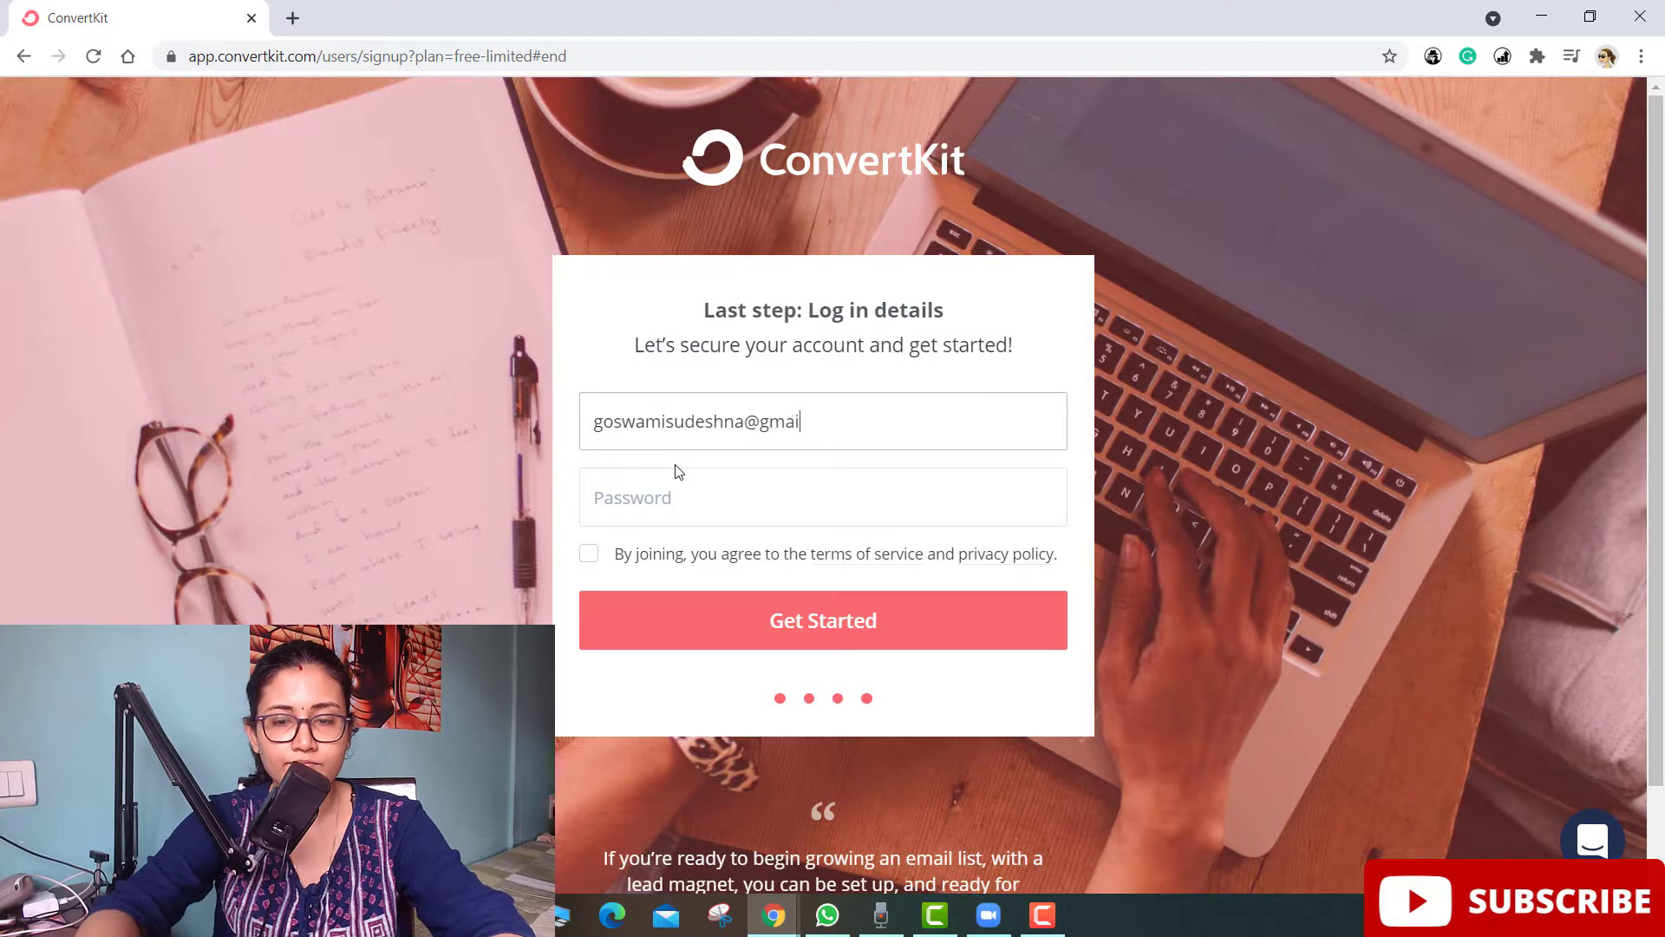
{"action": "left_click", "coordinate": [664, 495]}
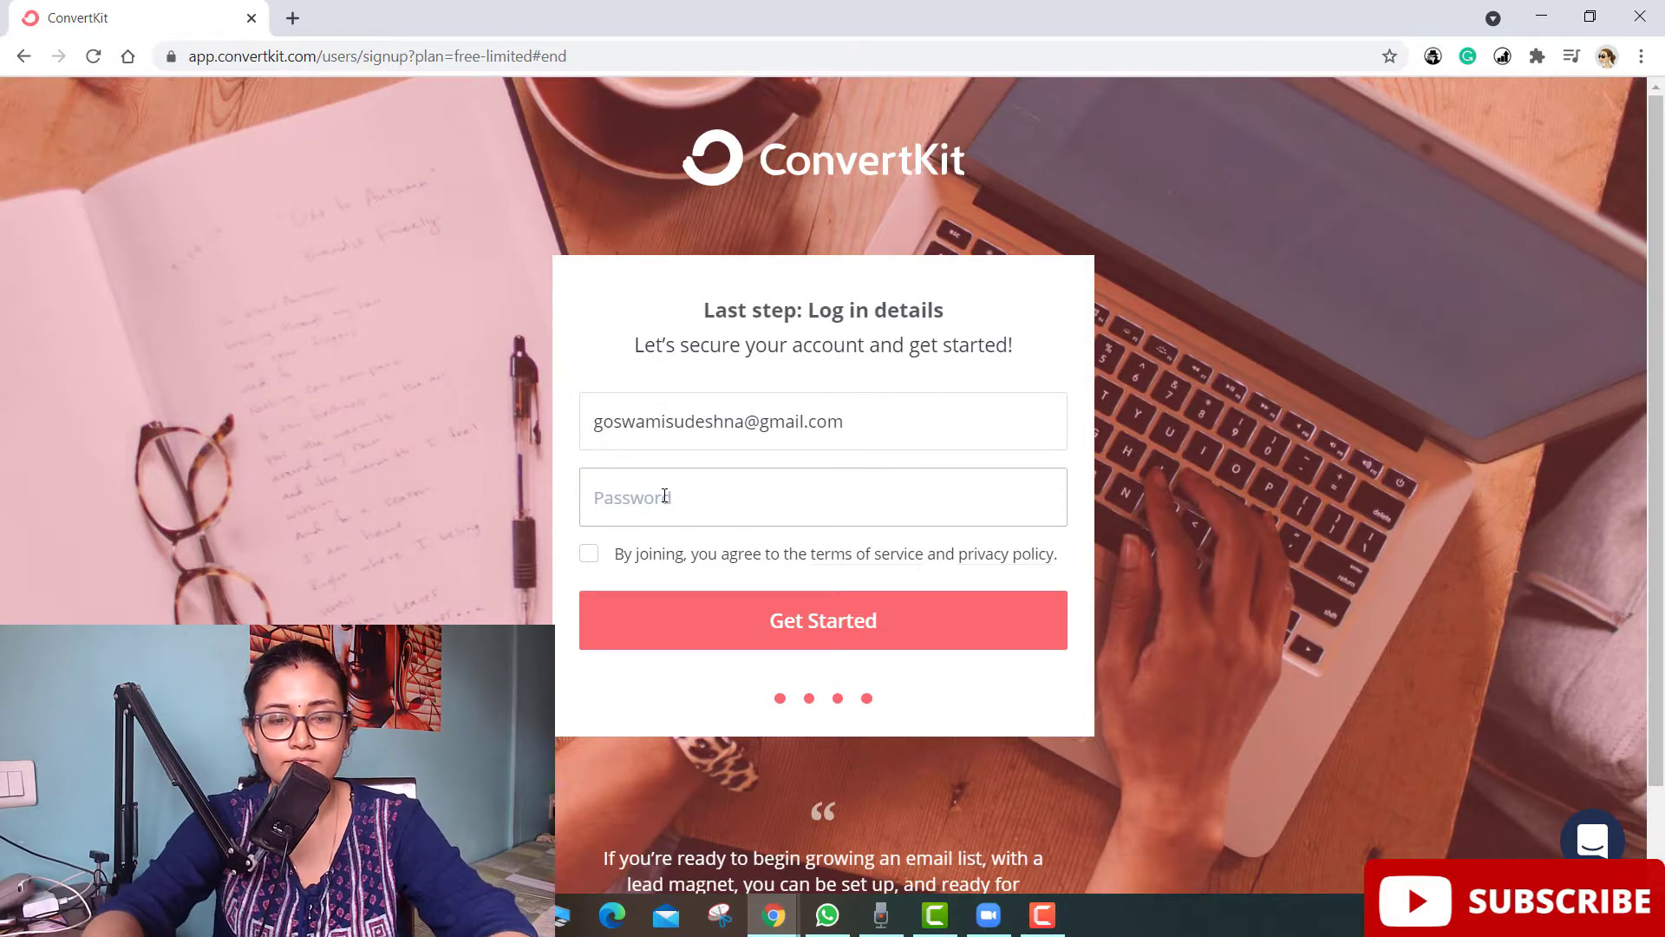
{"action": "type", "text": "•••••"}
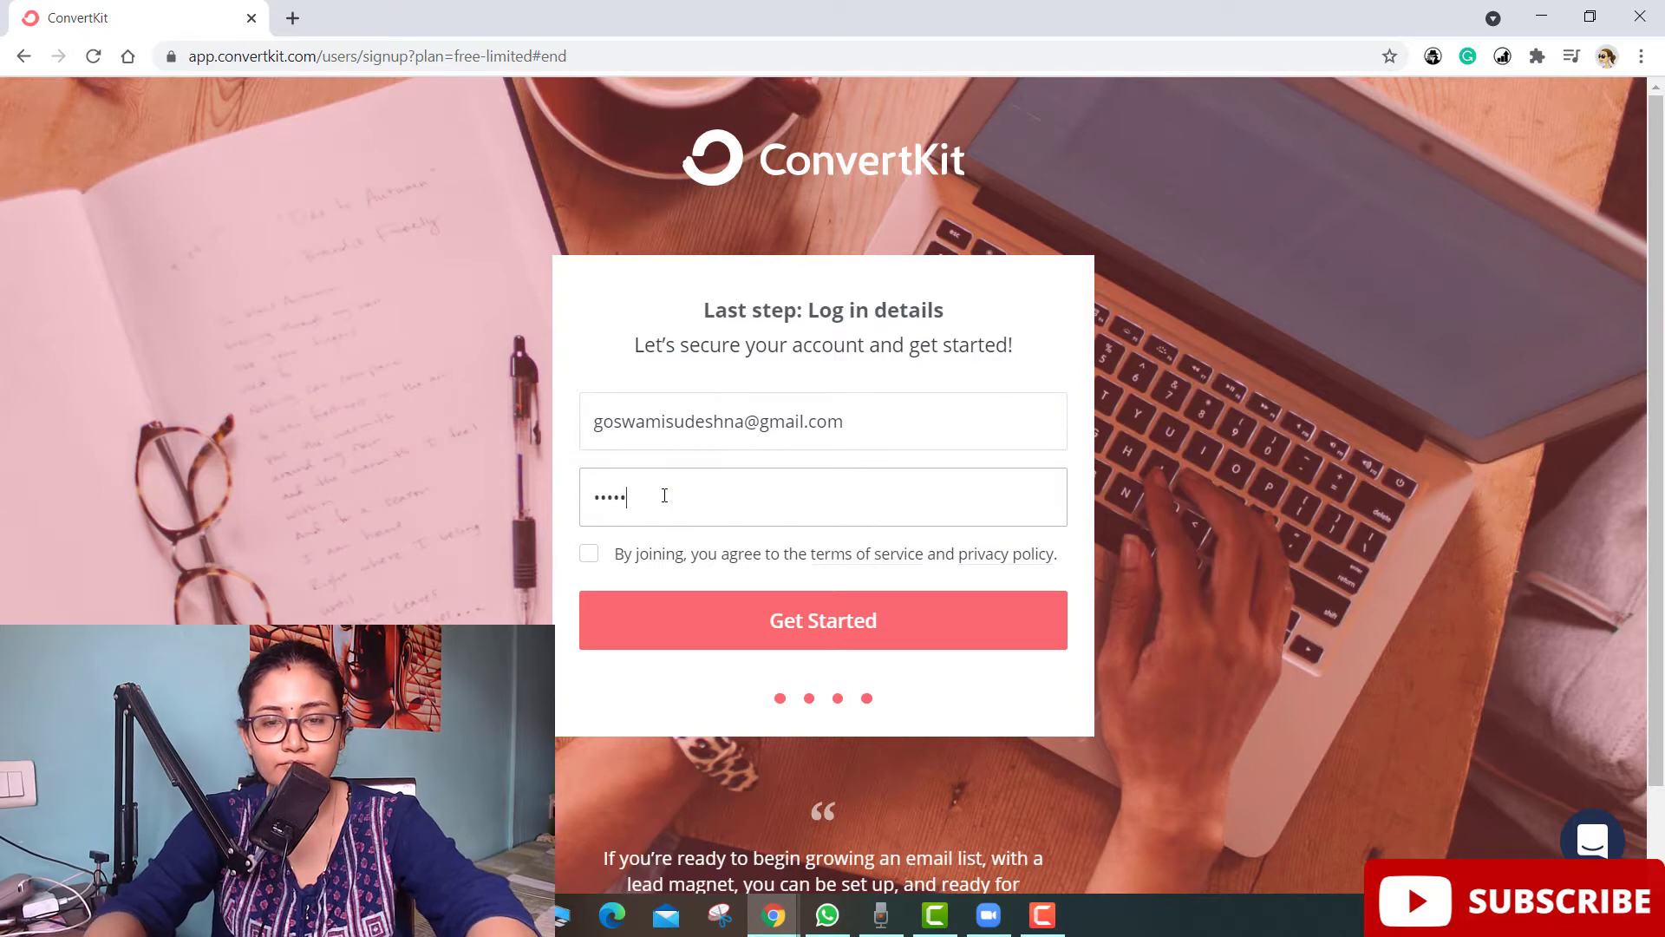
{"action": "type", "text": "•••"}
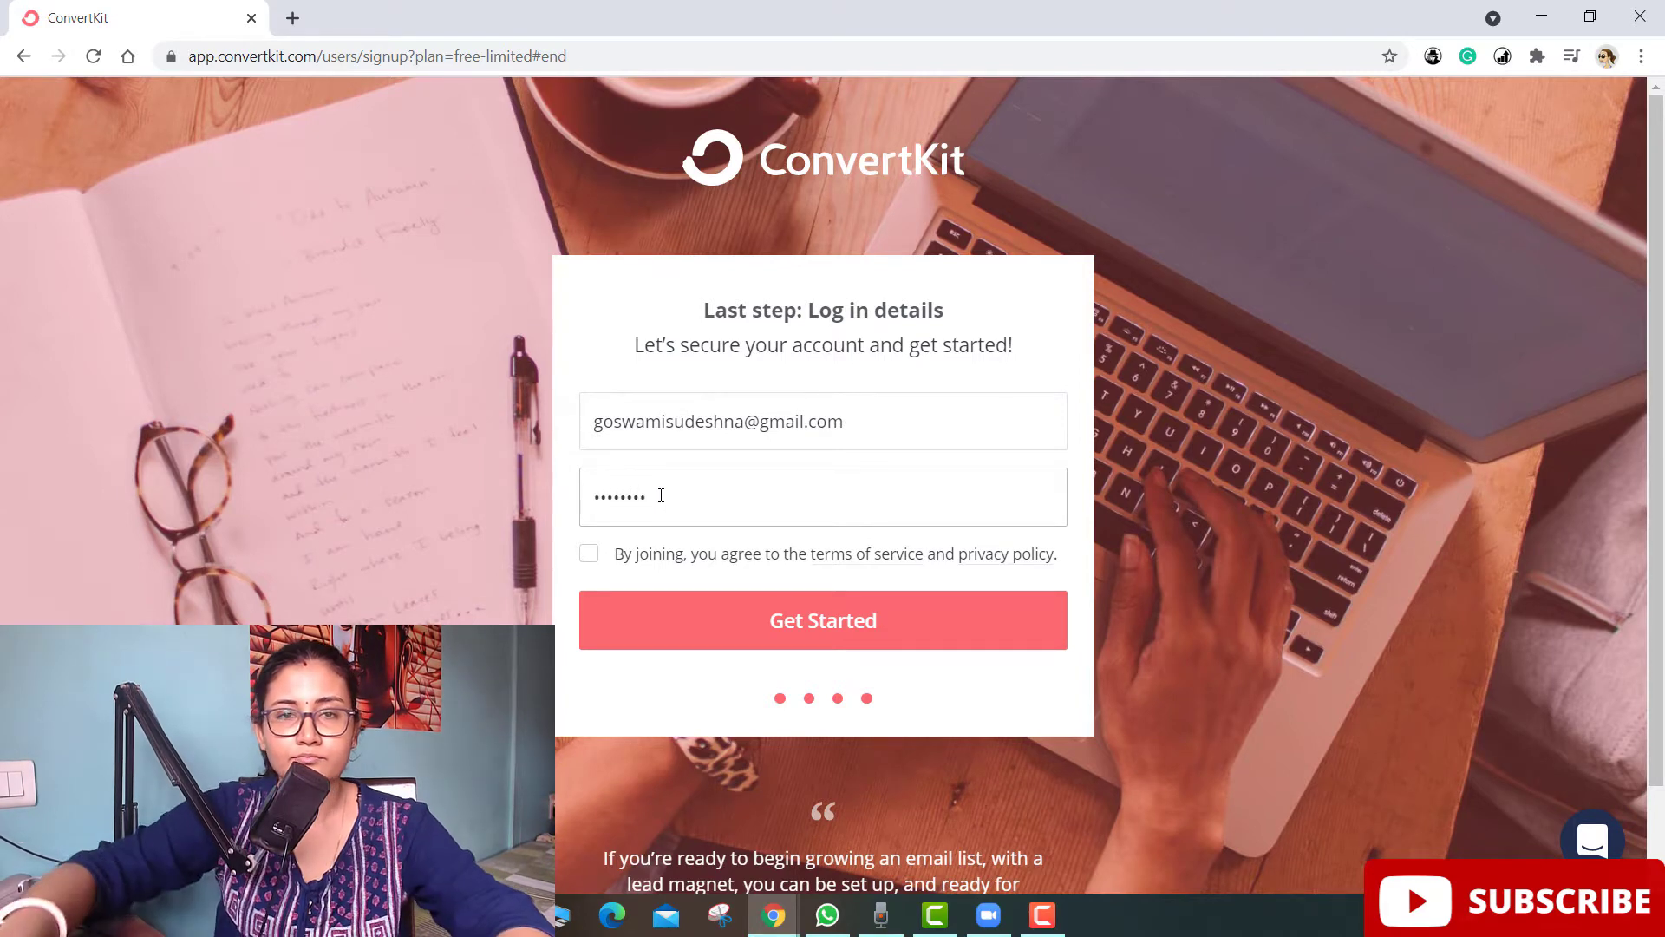
{"action": "left_click", "coordinate": [588, 554]}
{"action": "left_click", "coordinate": [708, 612]}
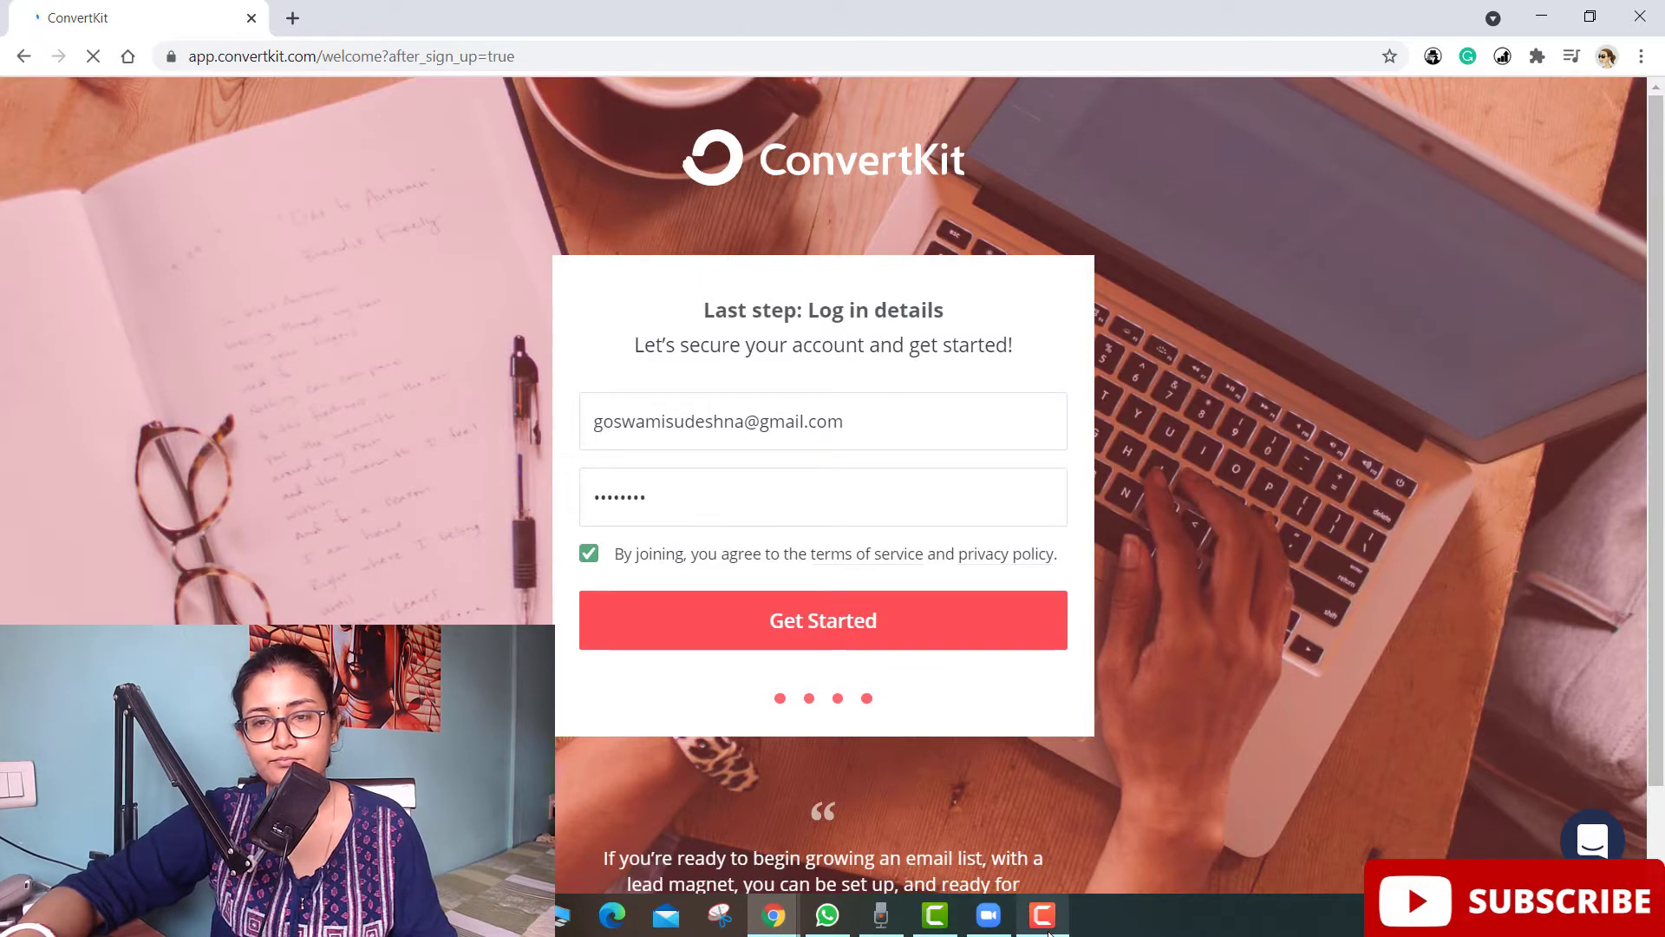
{"action": "mouse_move", "coordinate": [1045, 921]}
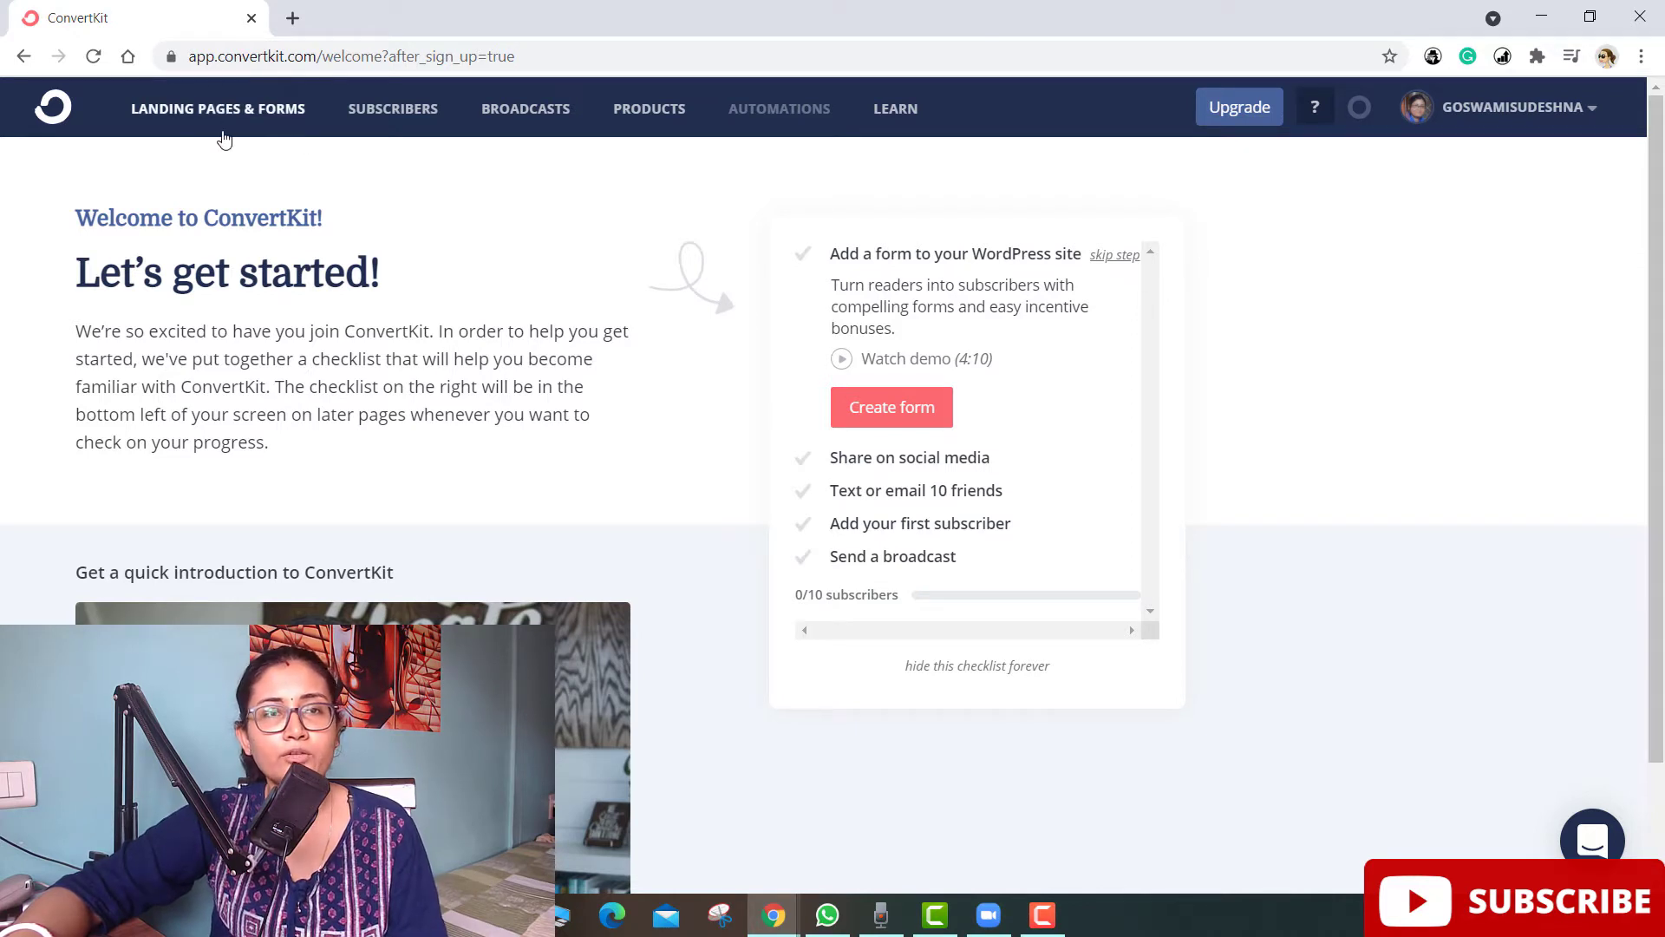
- Go to Landing Pages & Forms and close the ConvertBot welcome chat
{"action": "left_click", "coordinate": [219, 110]}
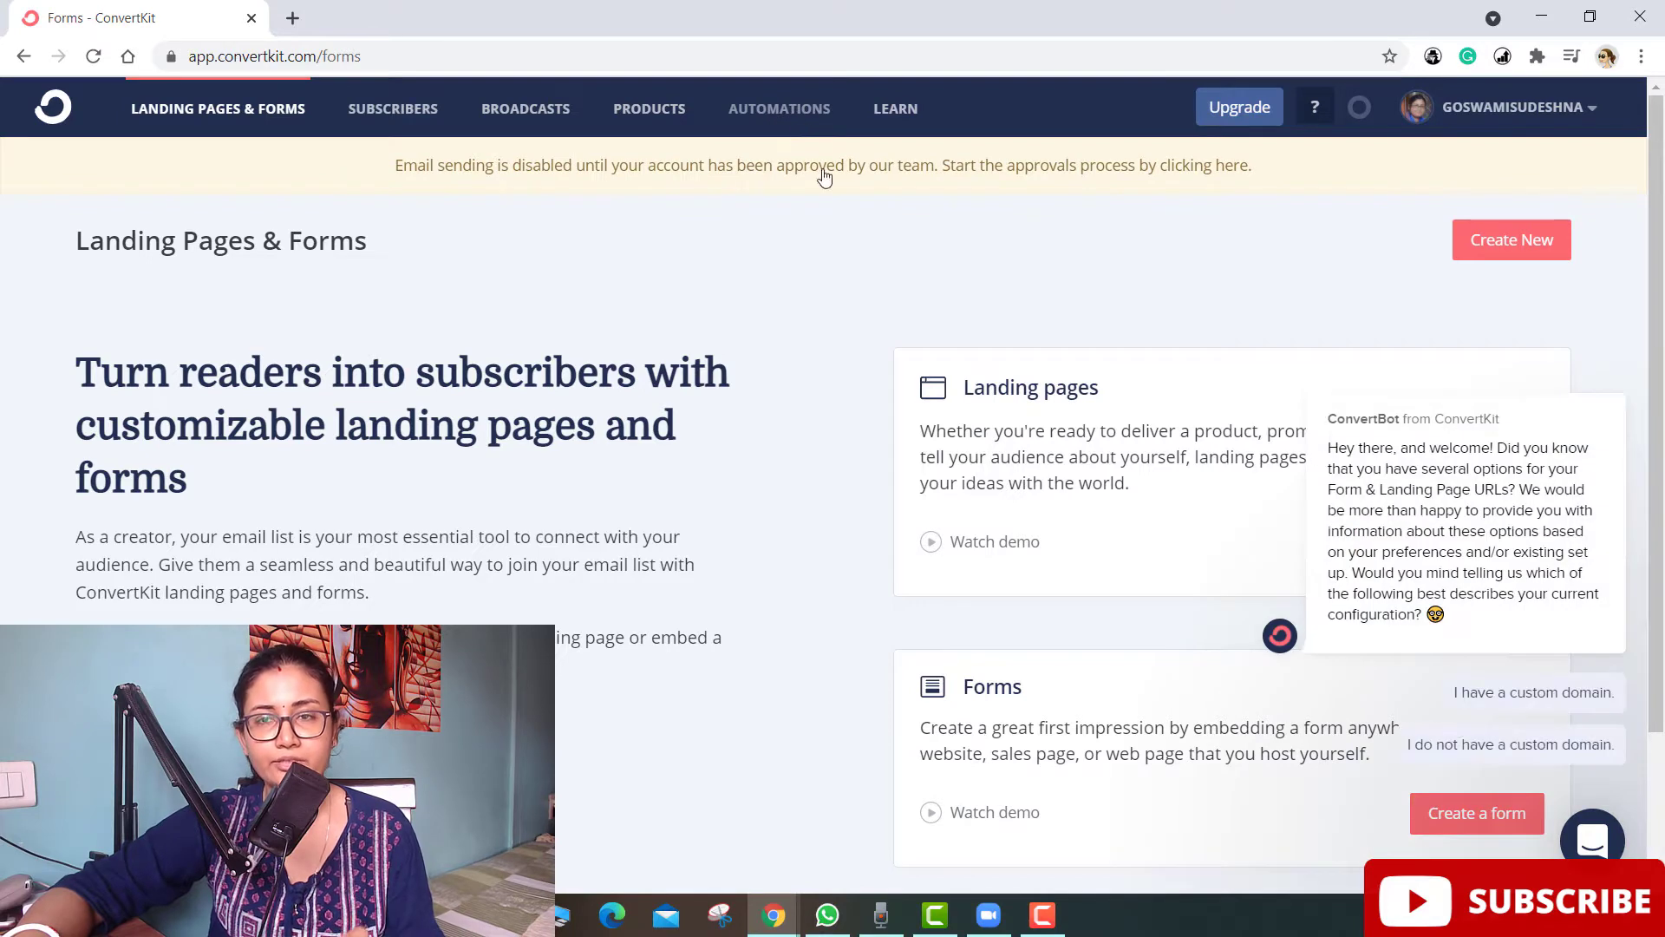
{"action": "mouse_move", "coordinate": [1544, 397]}
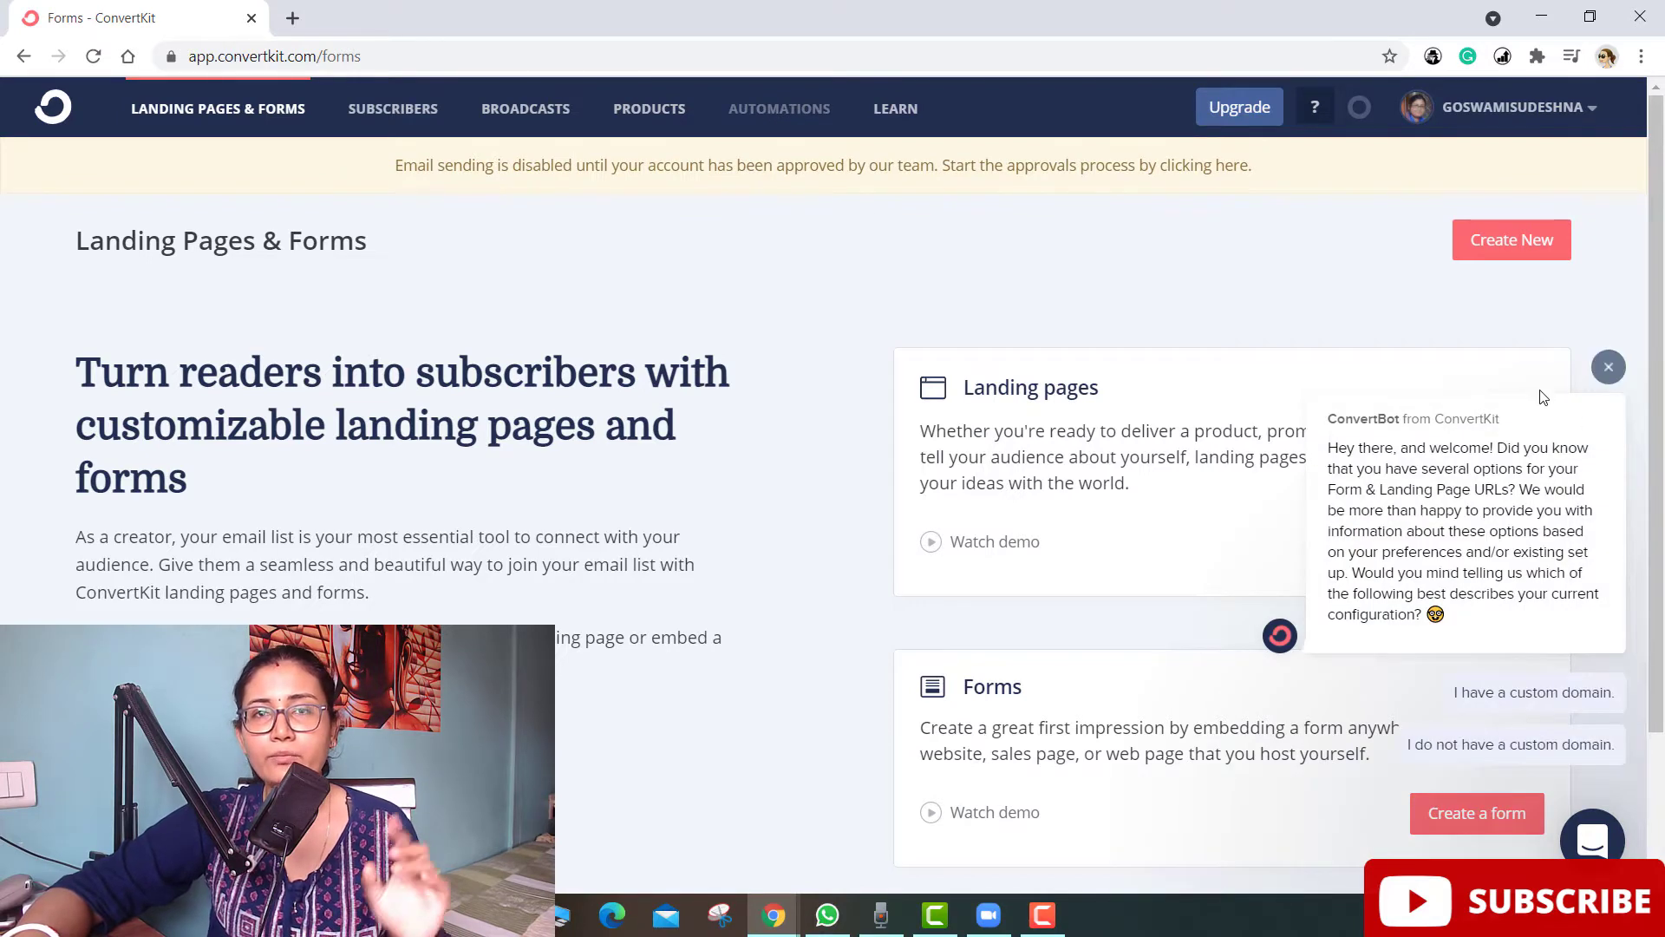
{"action": "left_click", "coordinate": [1609, 367]}
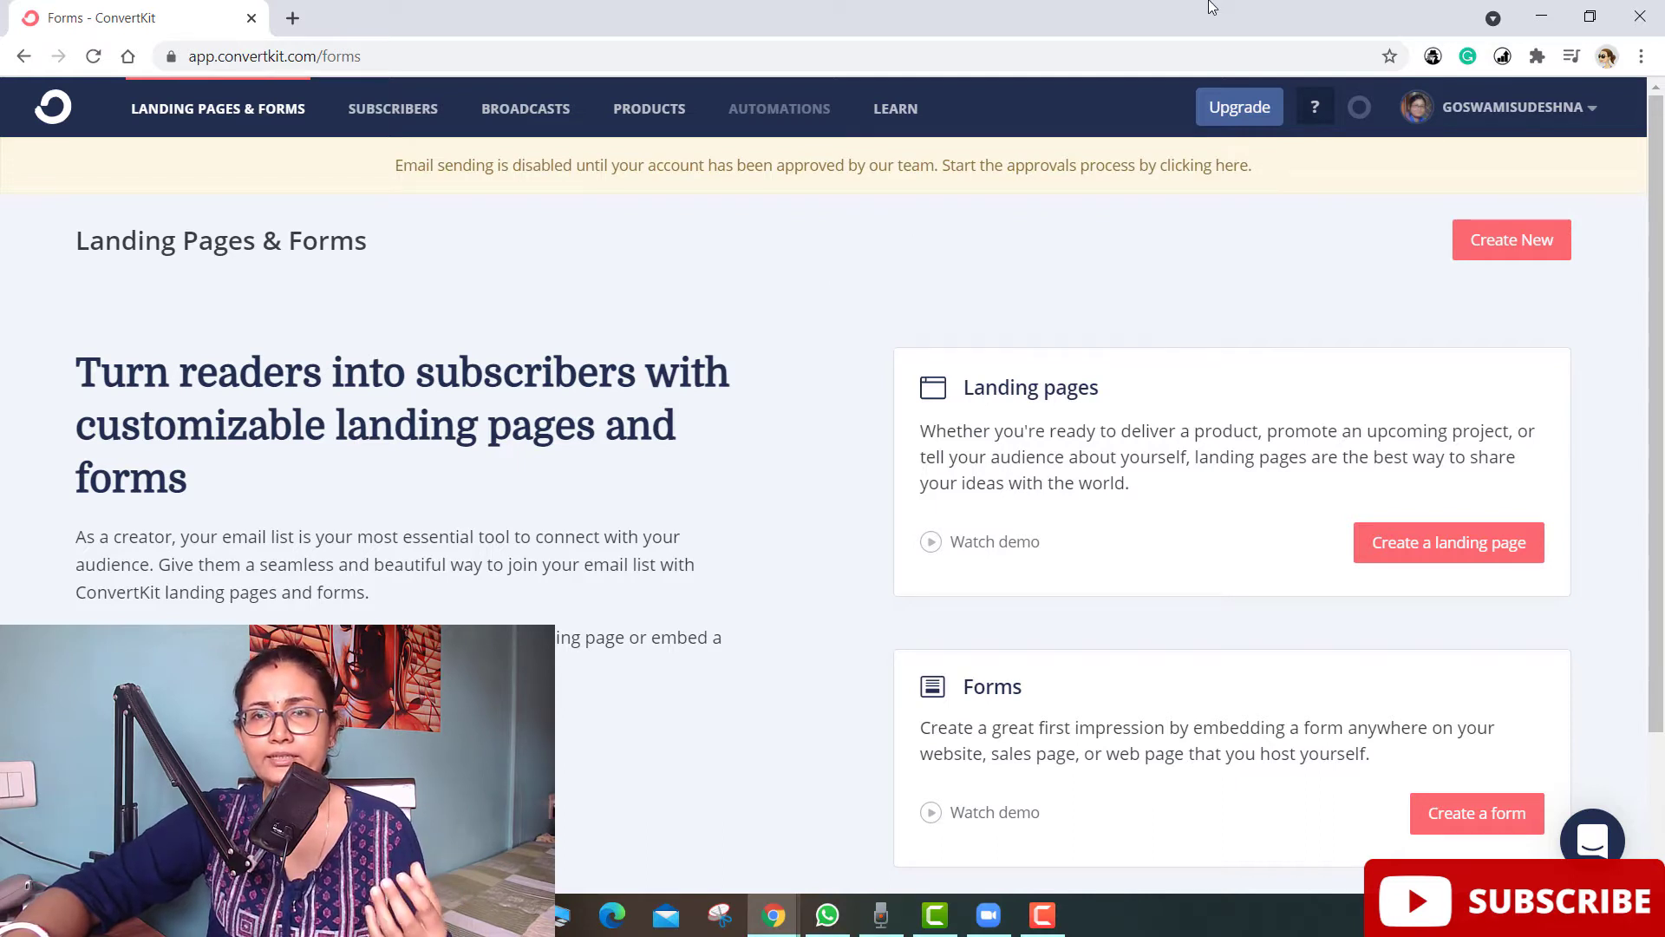
- Review the $29/month Creator plan free-trial offer, then return to Landing Pages & Forms
{"action": "left_click", "coordinate": [1258, 121]}
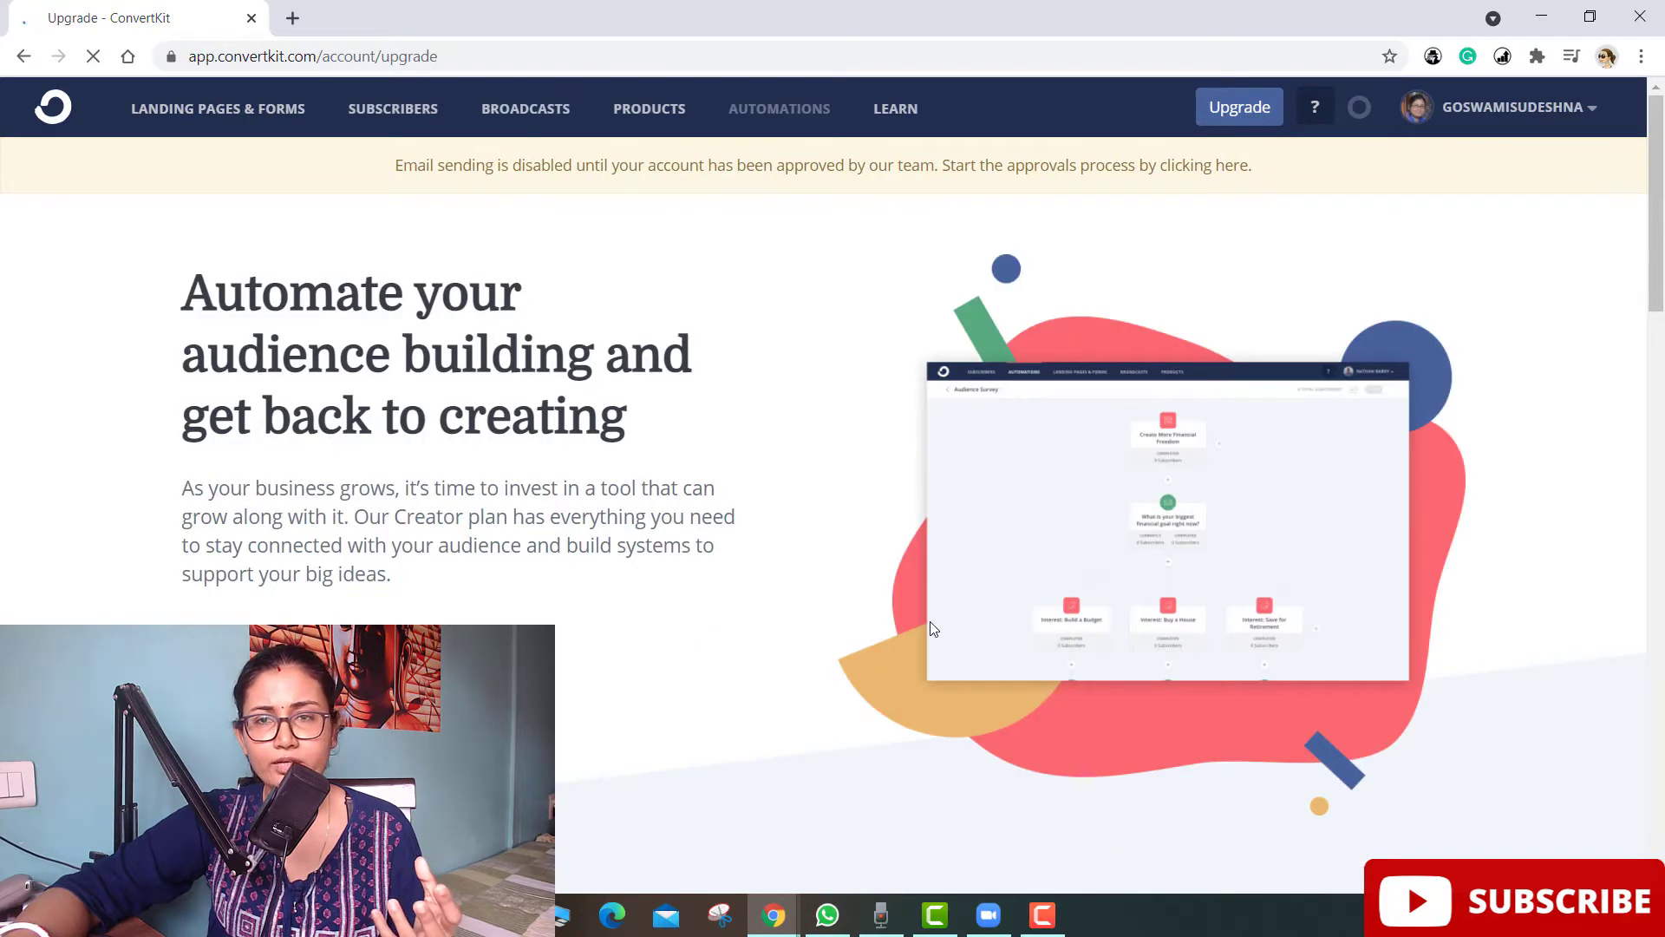
{"action": "scroll", "coordinate": [930, 628], "scroll_direction": "down", "scroll_amount": 4}
{"action": "scroll", "coordinate": [931, 628], "scroll_direction": "up", "scroll_amount": 3}
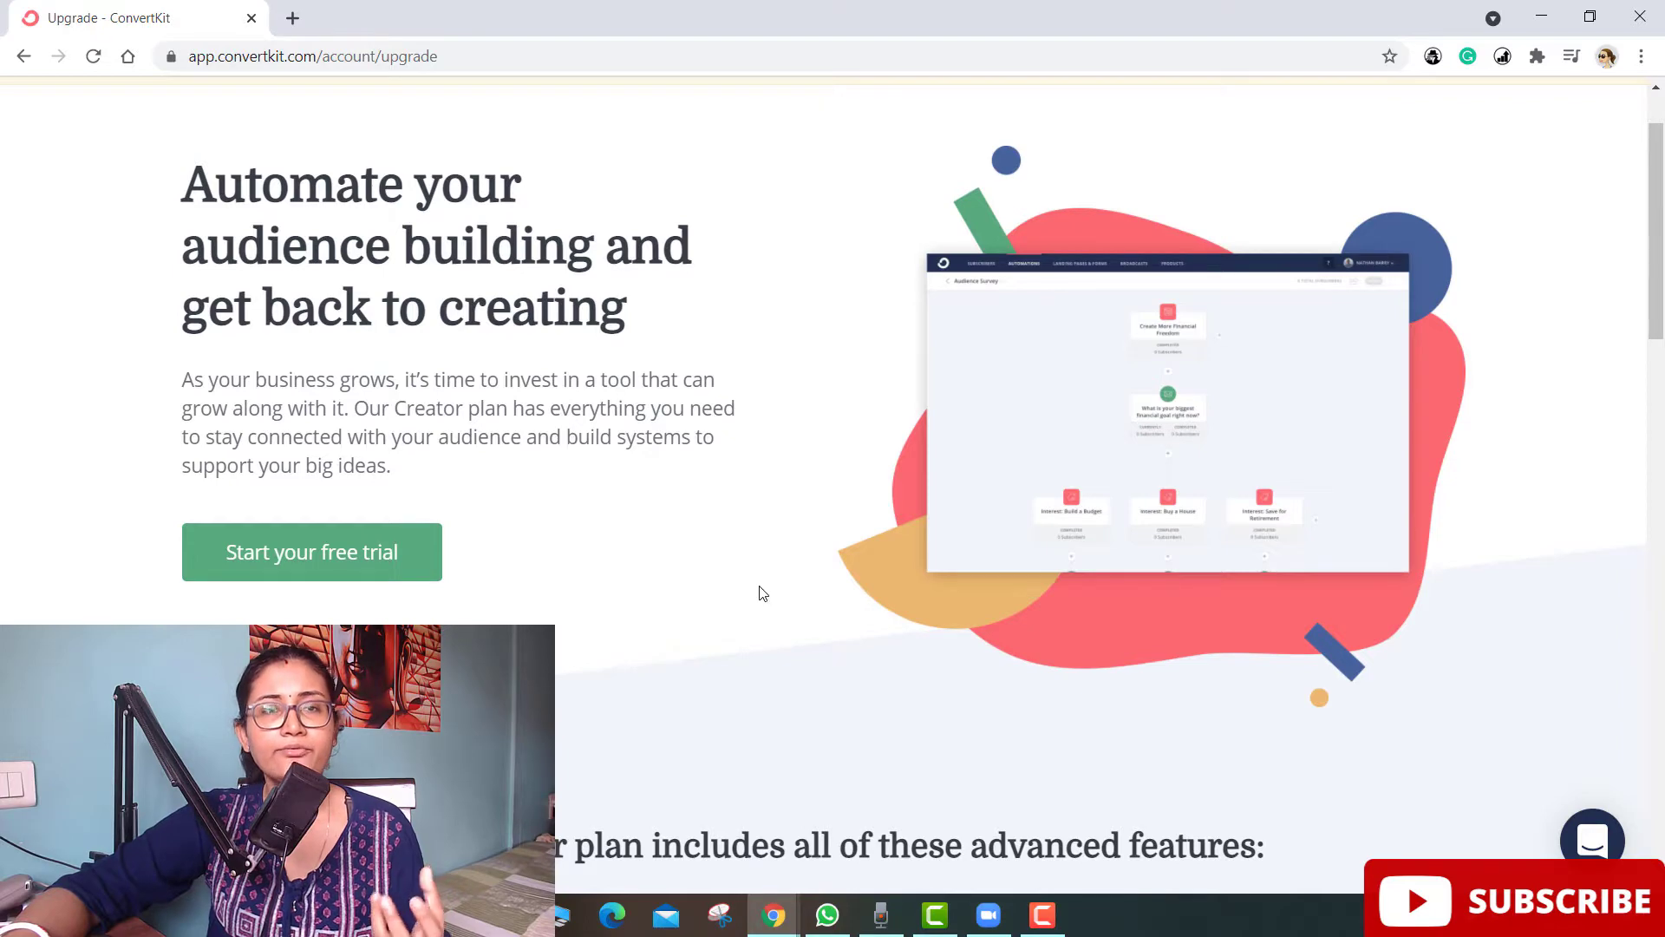
{"action": "scroll", "coordinate": [761, 586], "scroll_direction": "up", "scroll_amount": 2}
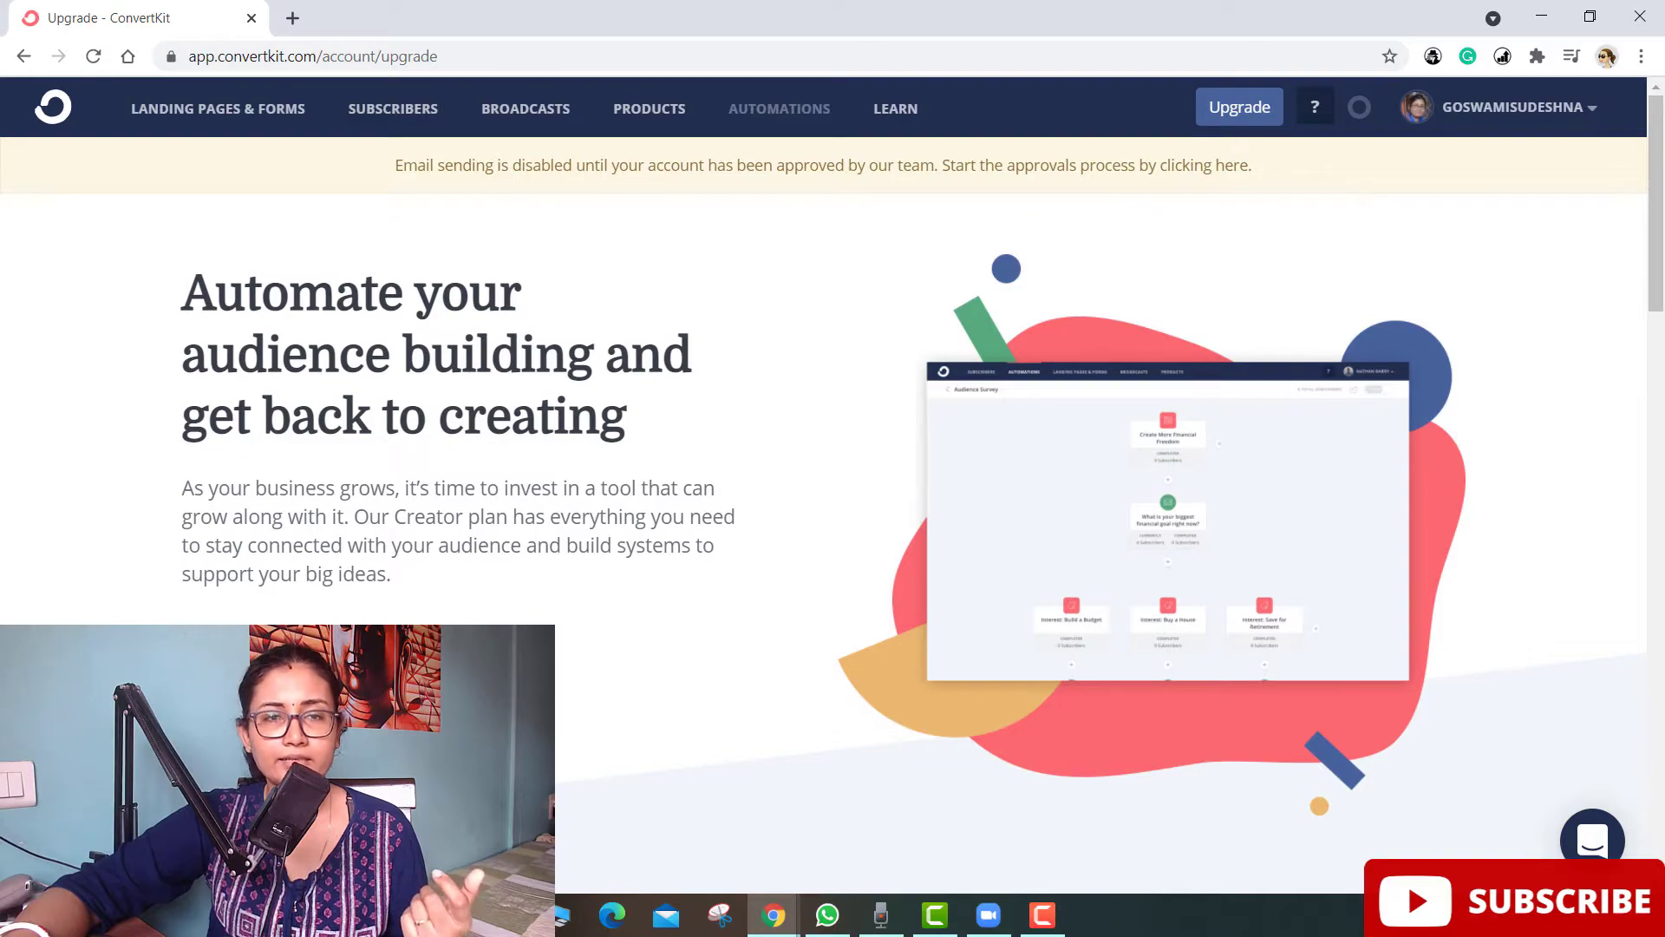
{"action": "scroll", "coordinate": [501, 349], "scroll_direction": "down", "scroll_amount": 15}
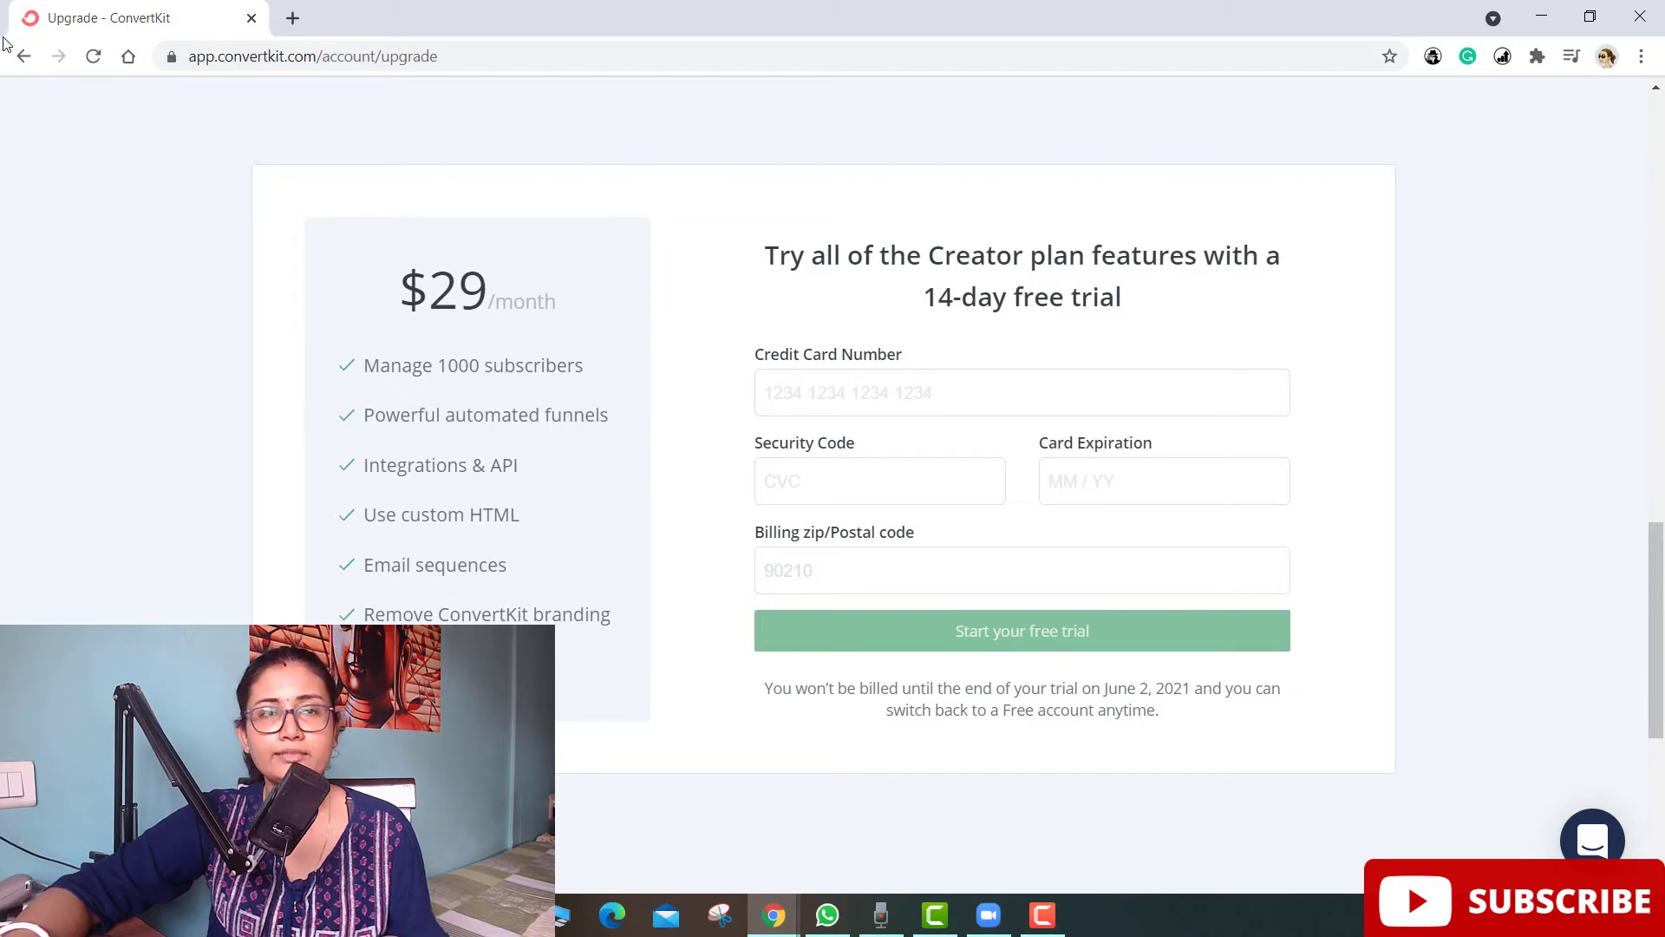
{"action": "left_click", "coordinate": [19, 59]}
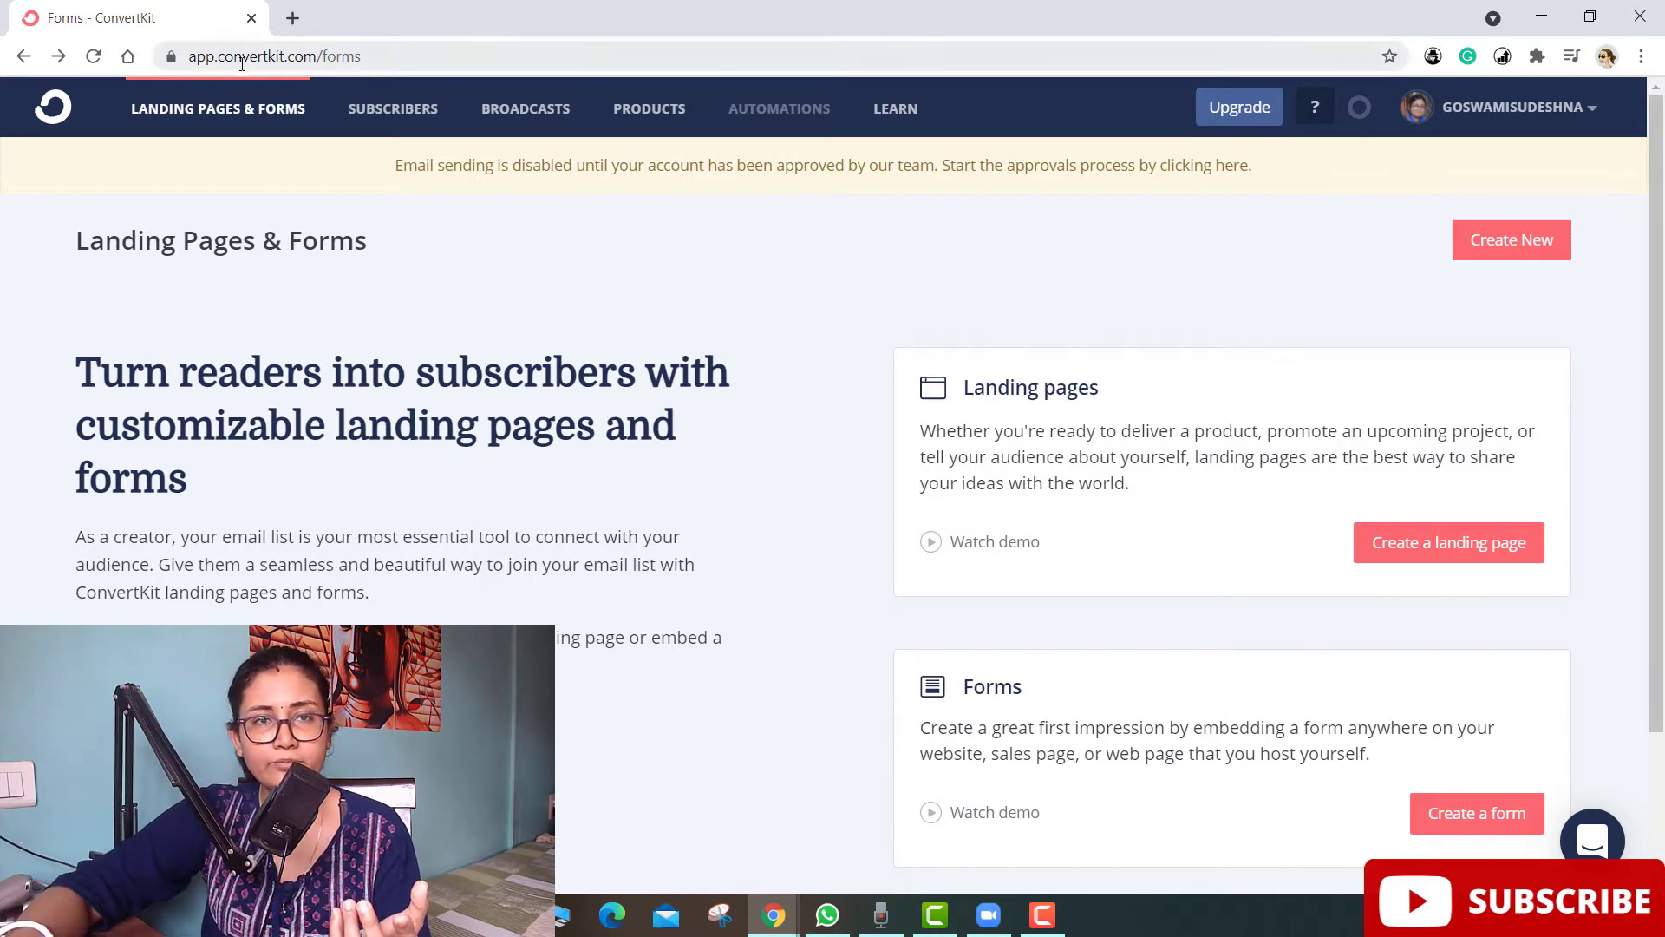
- Load the published ck.page landing page address in a new browser tab
{"action": "left_click", "coordinate": [292, 17]}
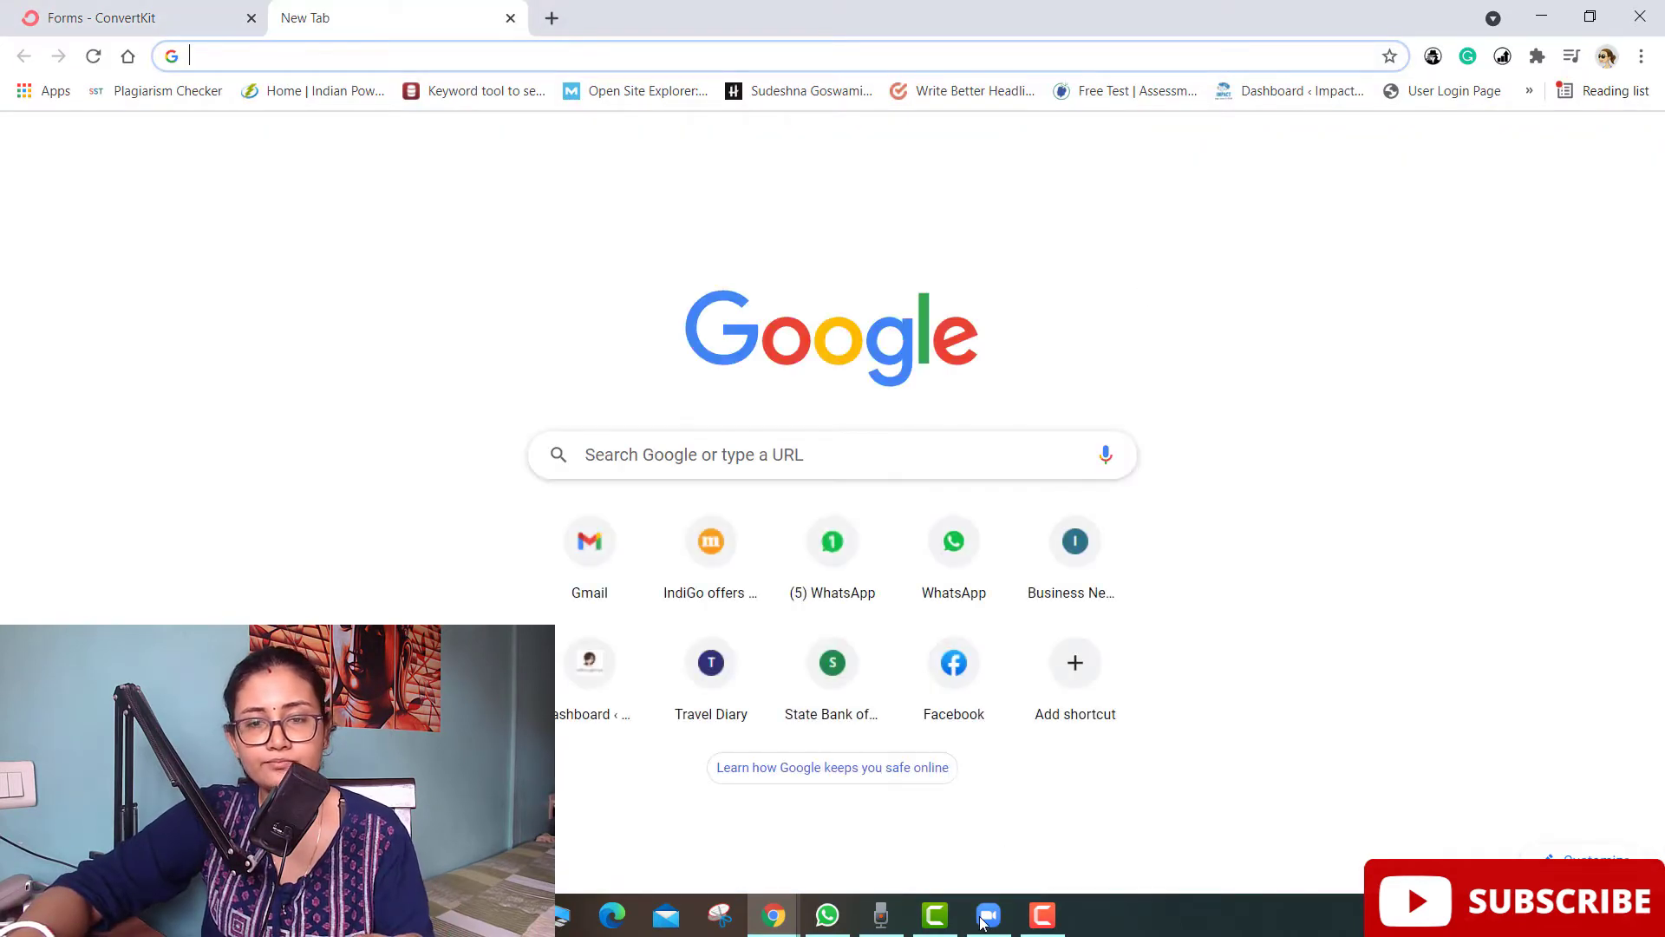
{"action": "type", "text": "https://passiontopurpose.ck.page/c479dbc840"}
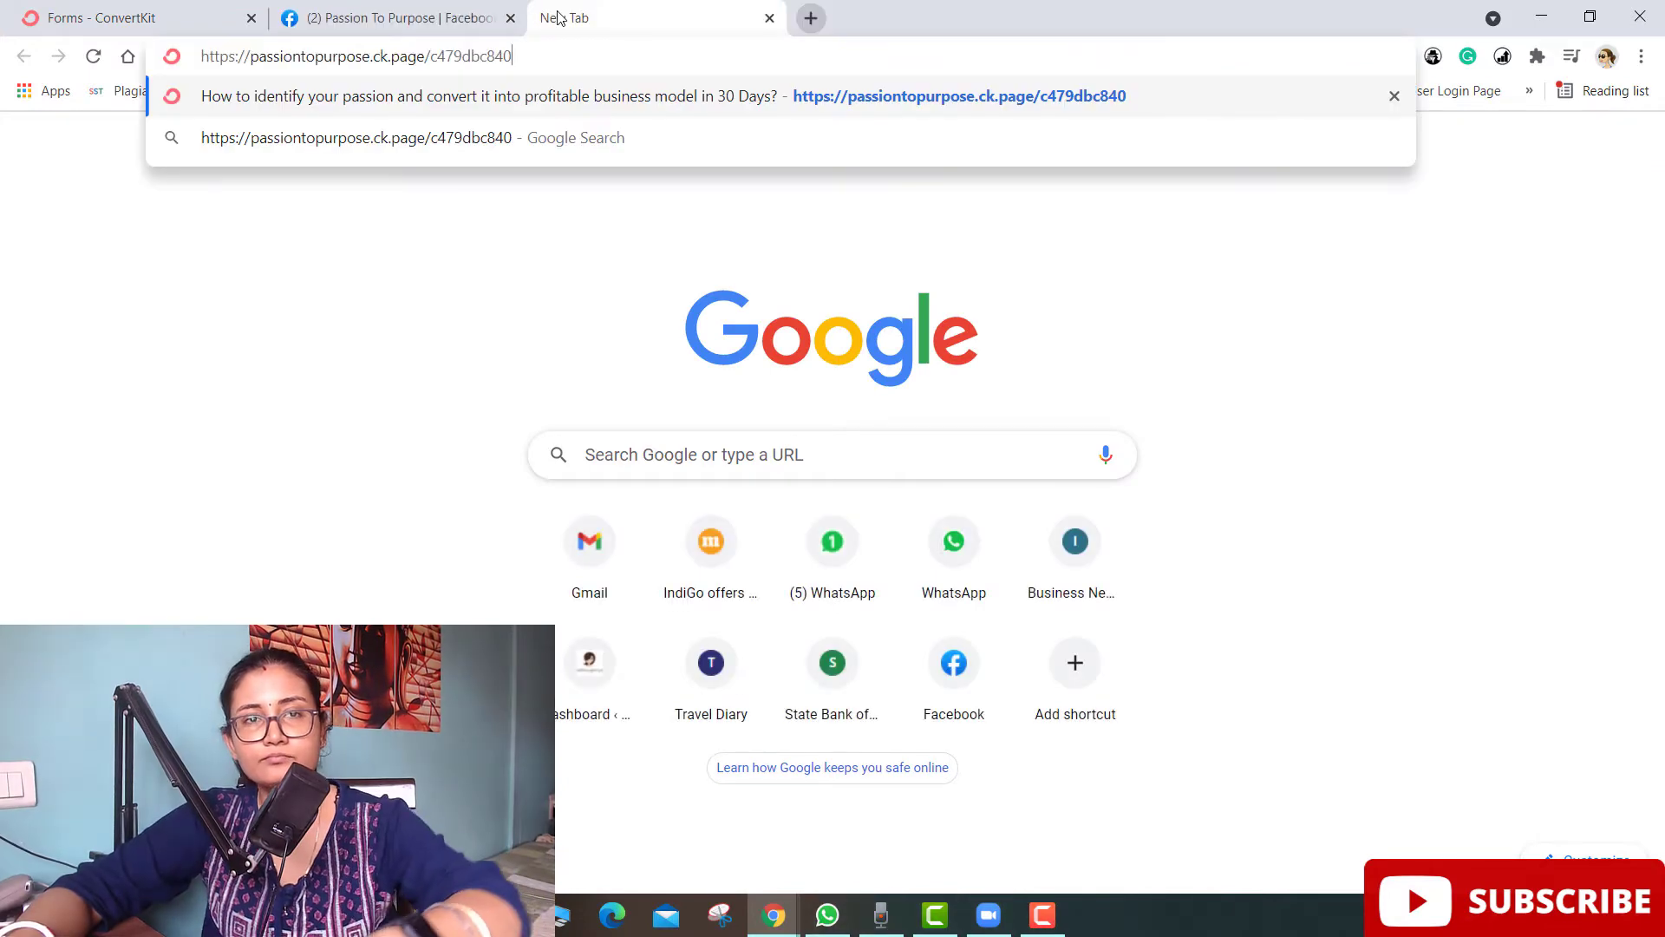
{"action": "key", "text": "Return"}
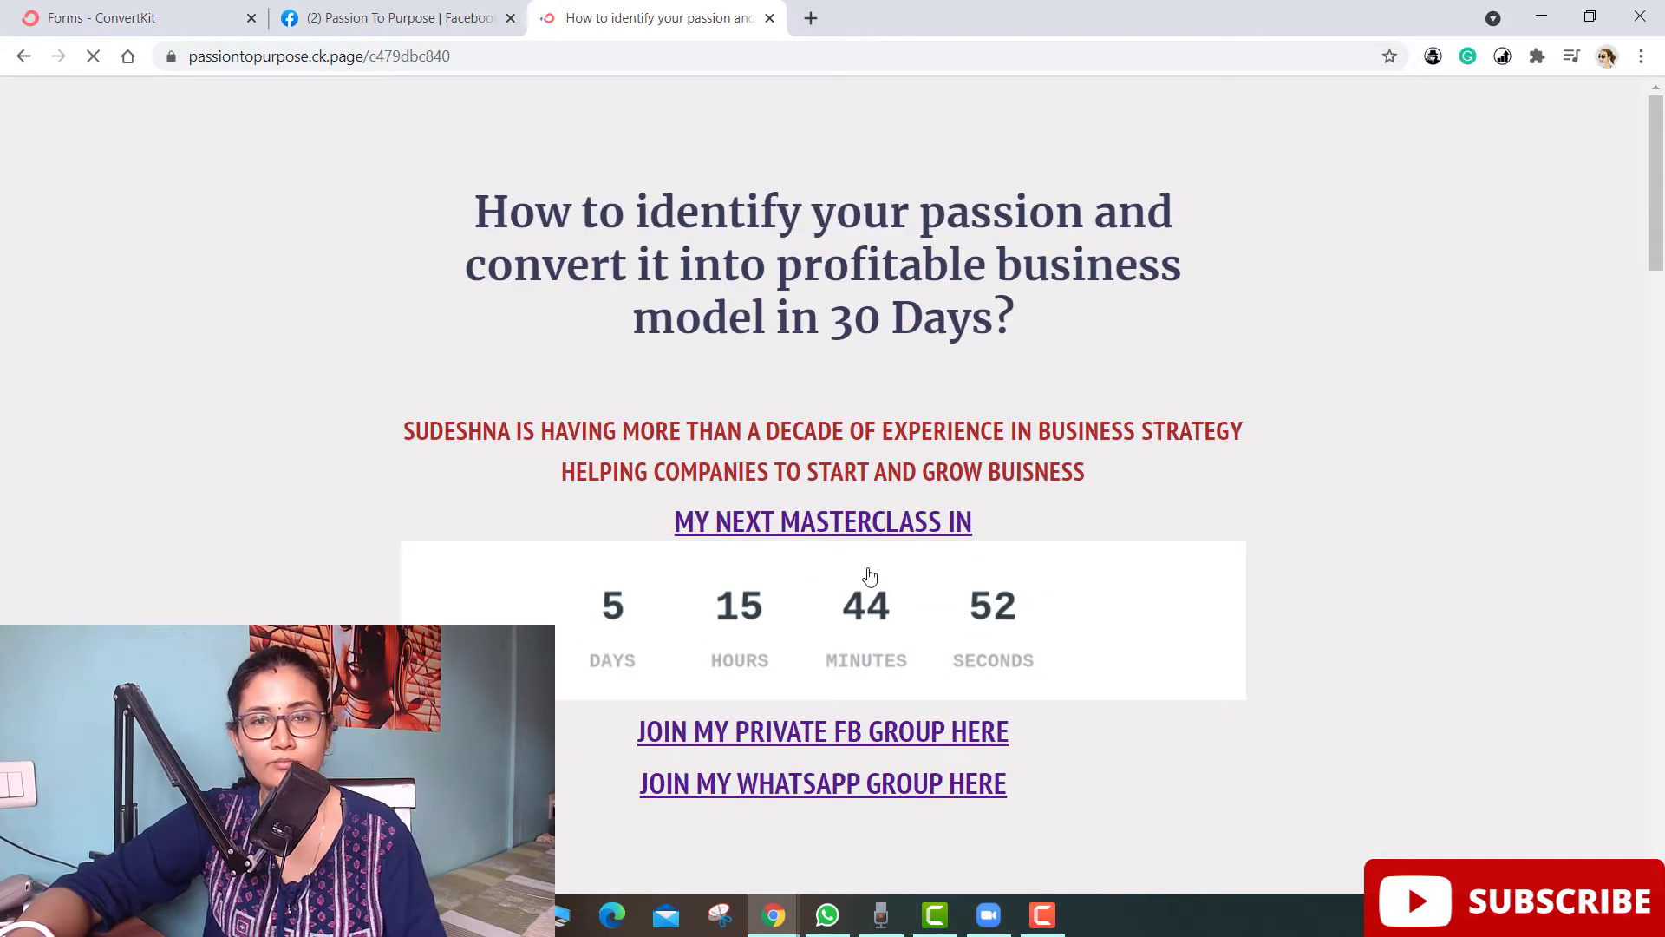
- Look through the student-testimonial landing page, then close it and return to the ConvertKit tab
{"action": "scroll", "coordinate": [1063, 364], "scroll_direction": "down", "scroll_amount": 3}
{"action": "scroll", "coordinate": [1063, 364], "scroll_direction": "up", "scroll_amount": 3}
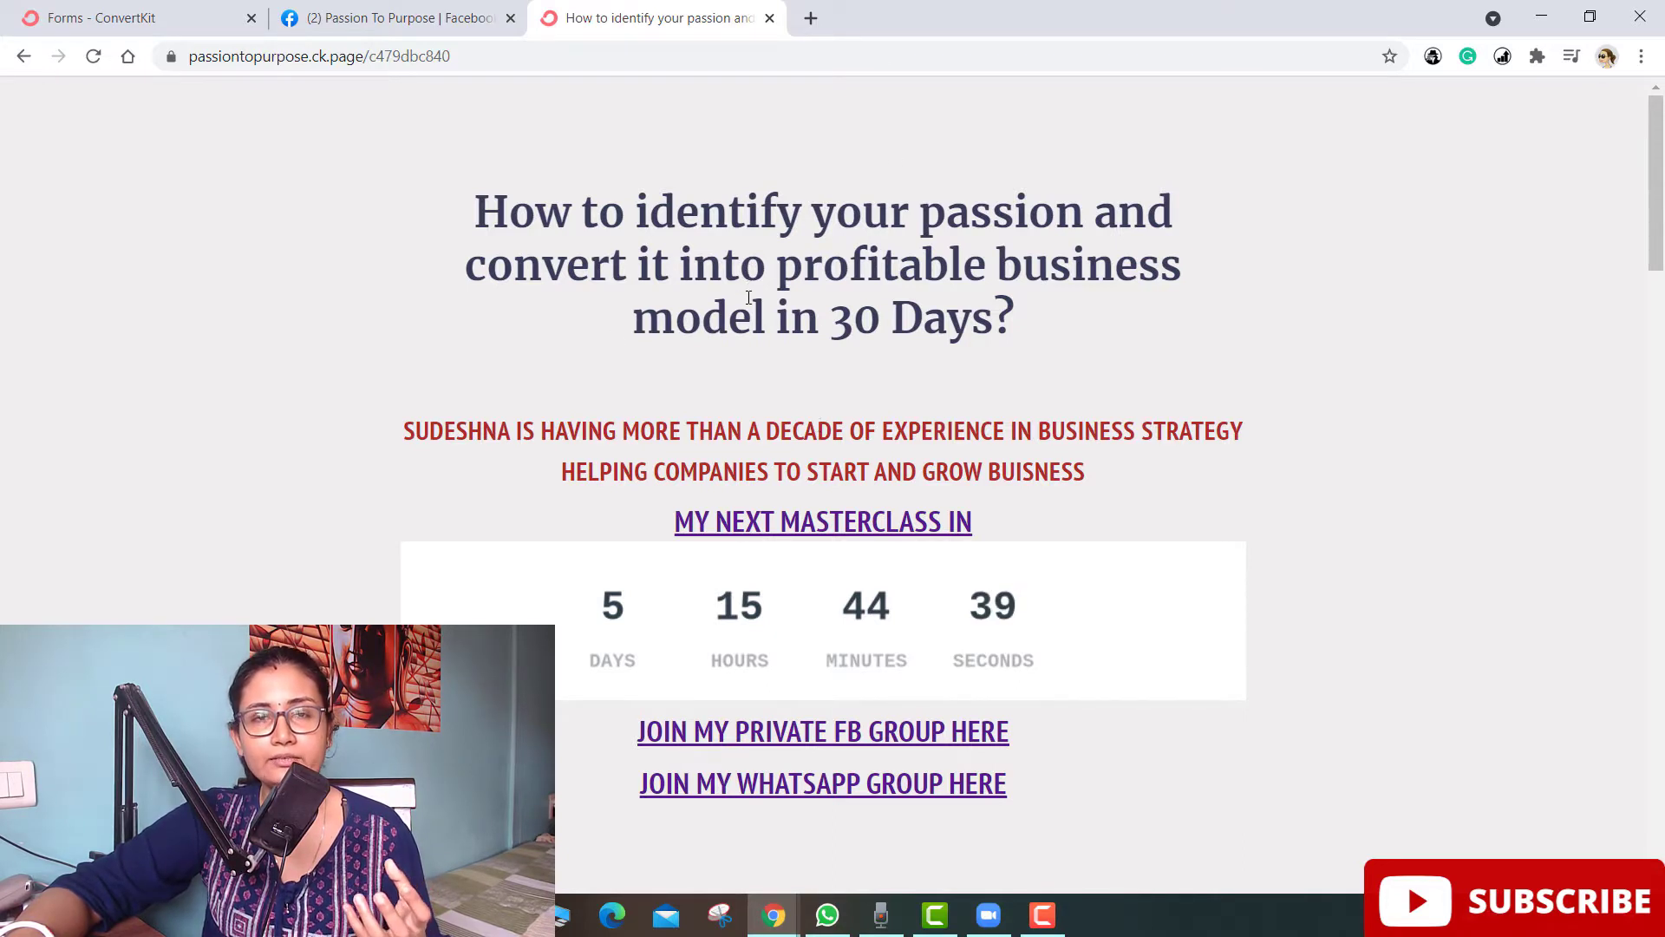
{"action": "scroll", "coordinate": [766, 234], "scroll_direction": "down", "scroll_amount": 1}
{"action": "scroll", "coordinate": [766, 234], "scroll_direction": "down", "scroll_amount": 3}
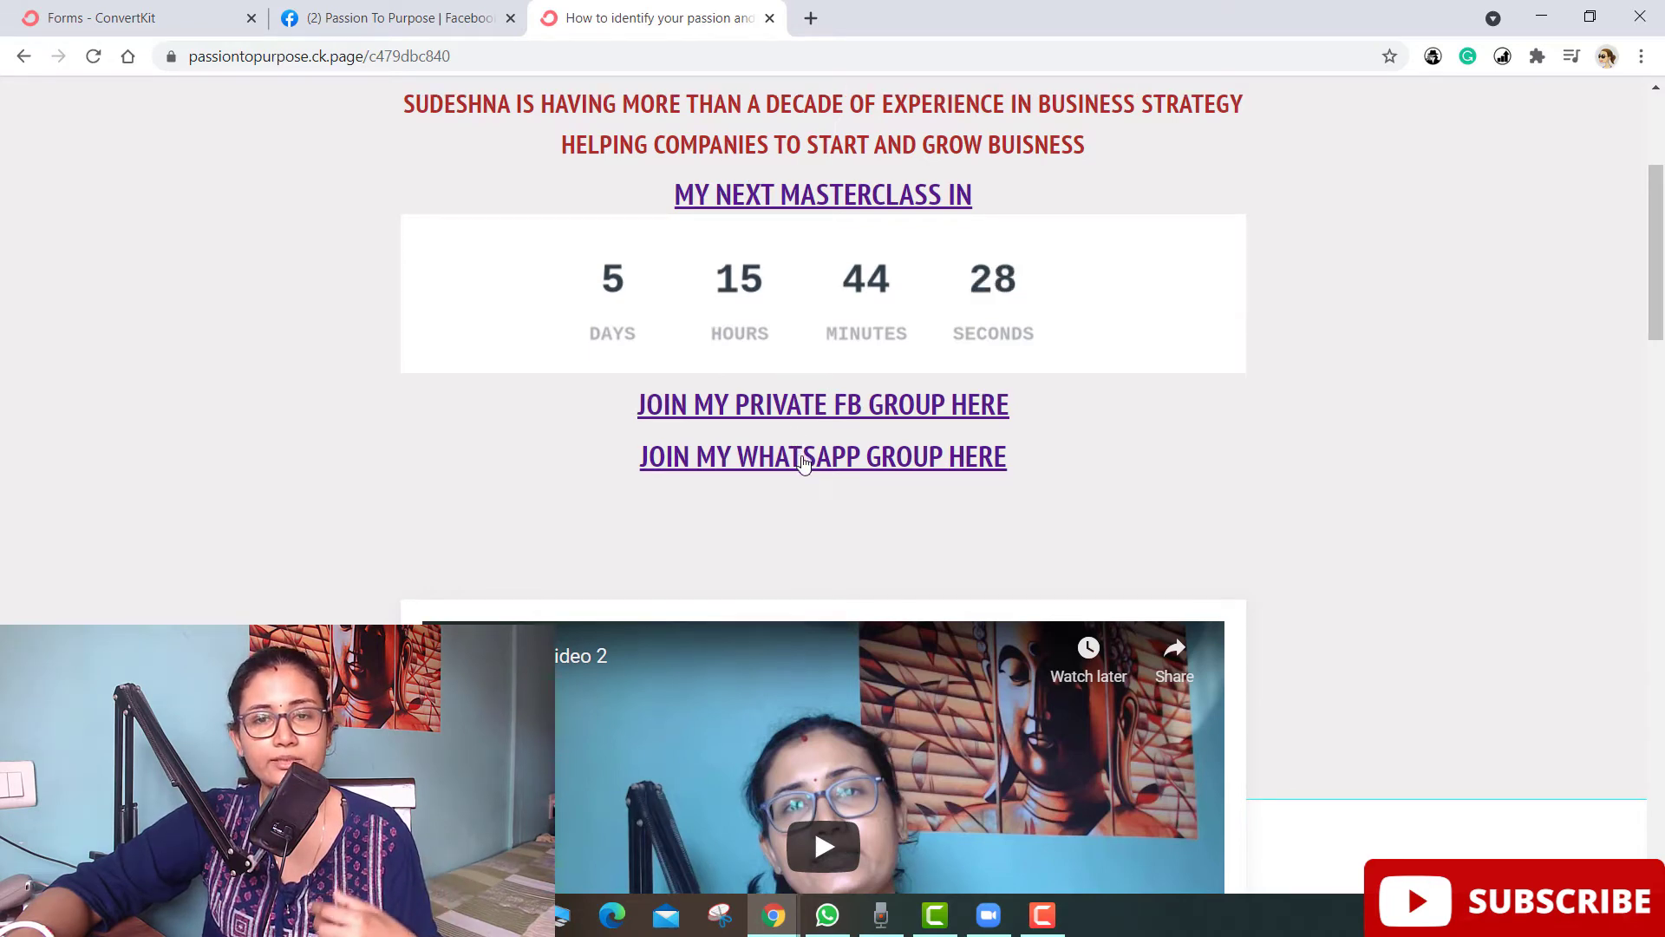
{"action": "scroll", "coordinate": [805, 464], "scroll_direction": "down", "scroll_amount": 5}
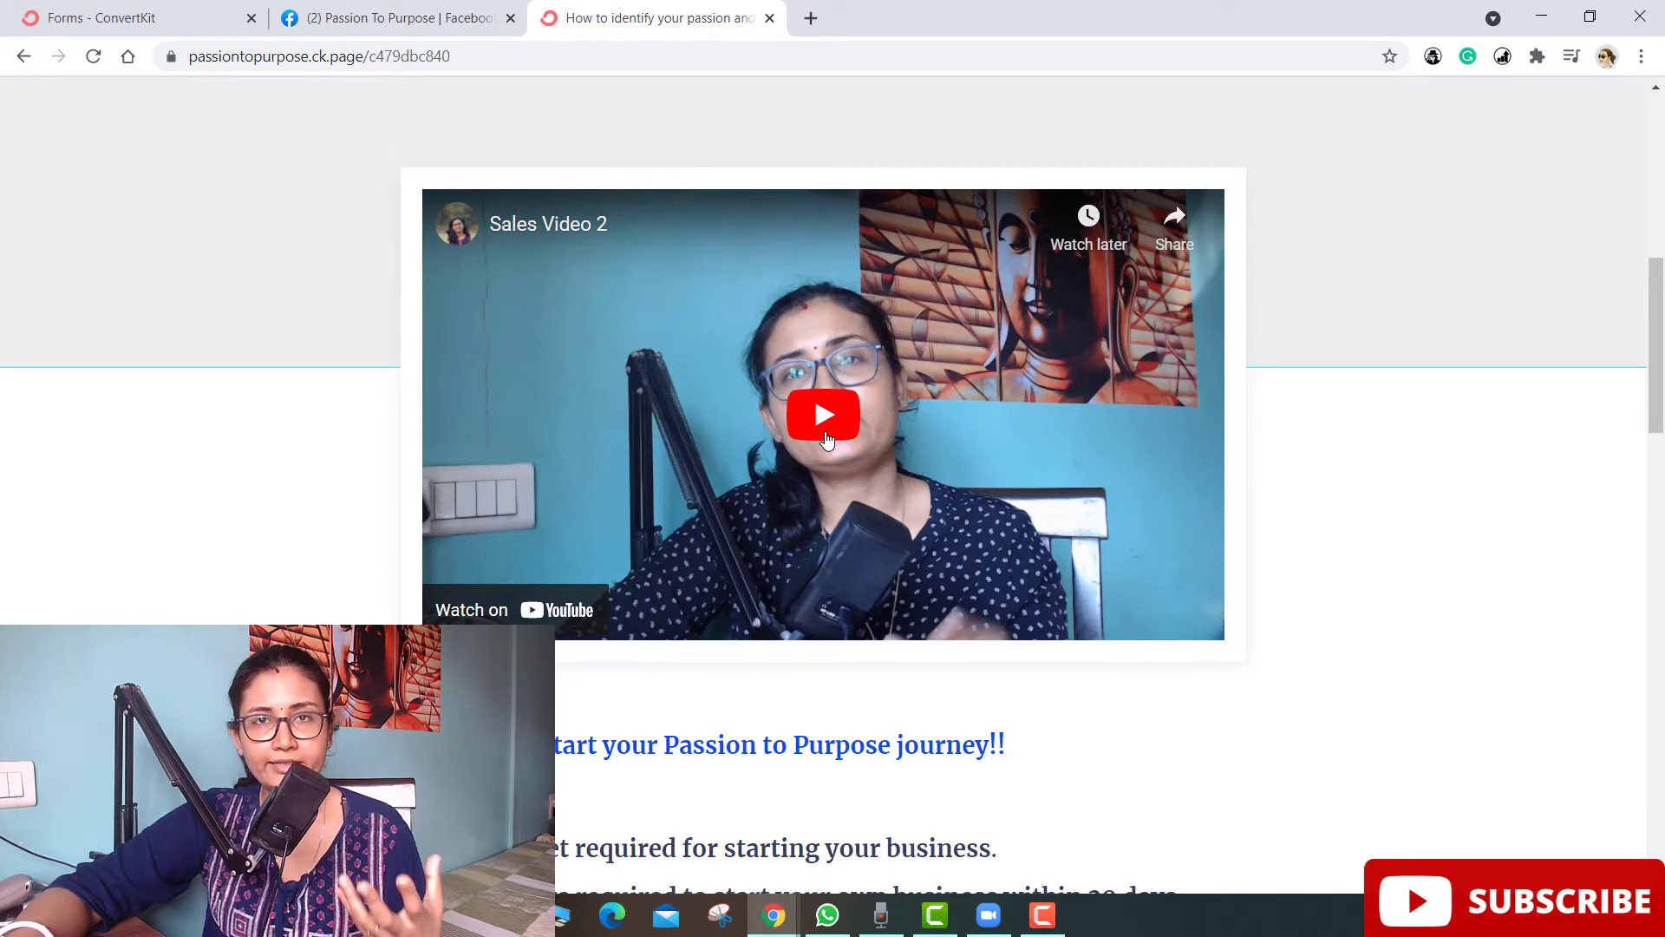
{"action": "scroll", "coordinate": [827, 471], "scroll_direction": "down", "scroll_amount": 8}
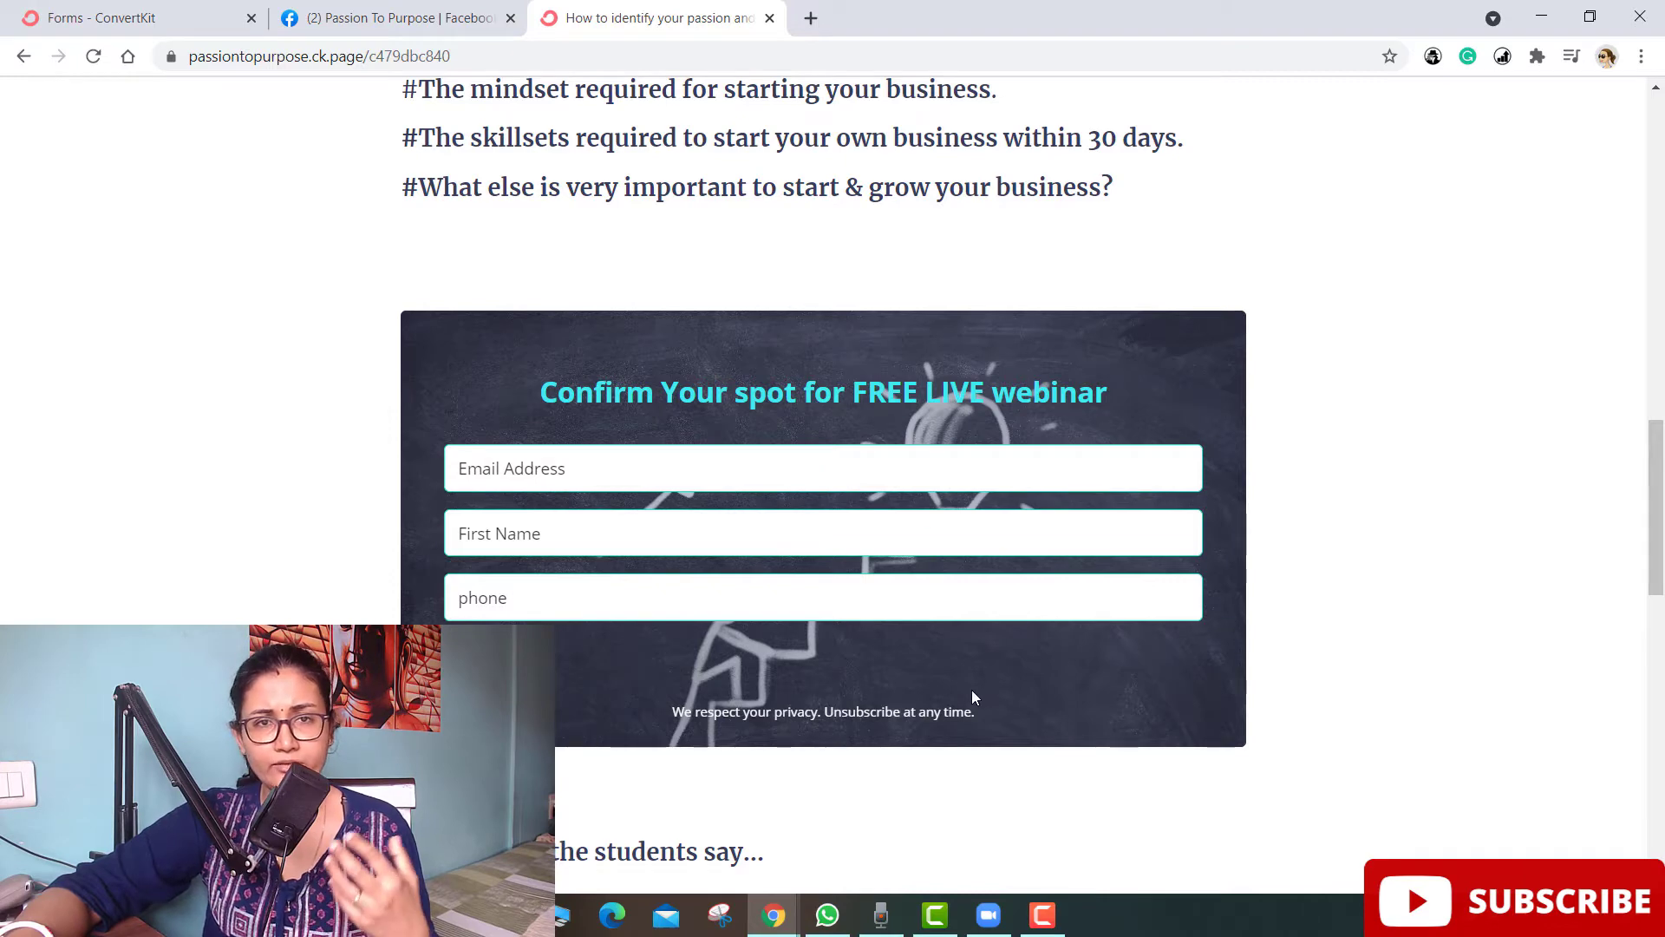
{"action": "scroll", "coordinate": [971, 689], "scroll_direction": "down", "scroll_amount": 3}
{"action": "scroll", "coordinate": [972, 693], "scroll_direction": "down", "scroll_amount": 3}
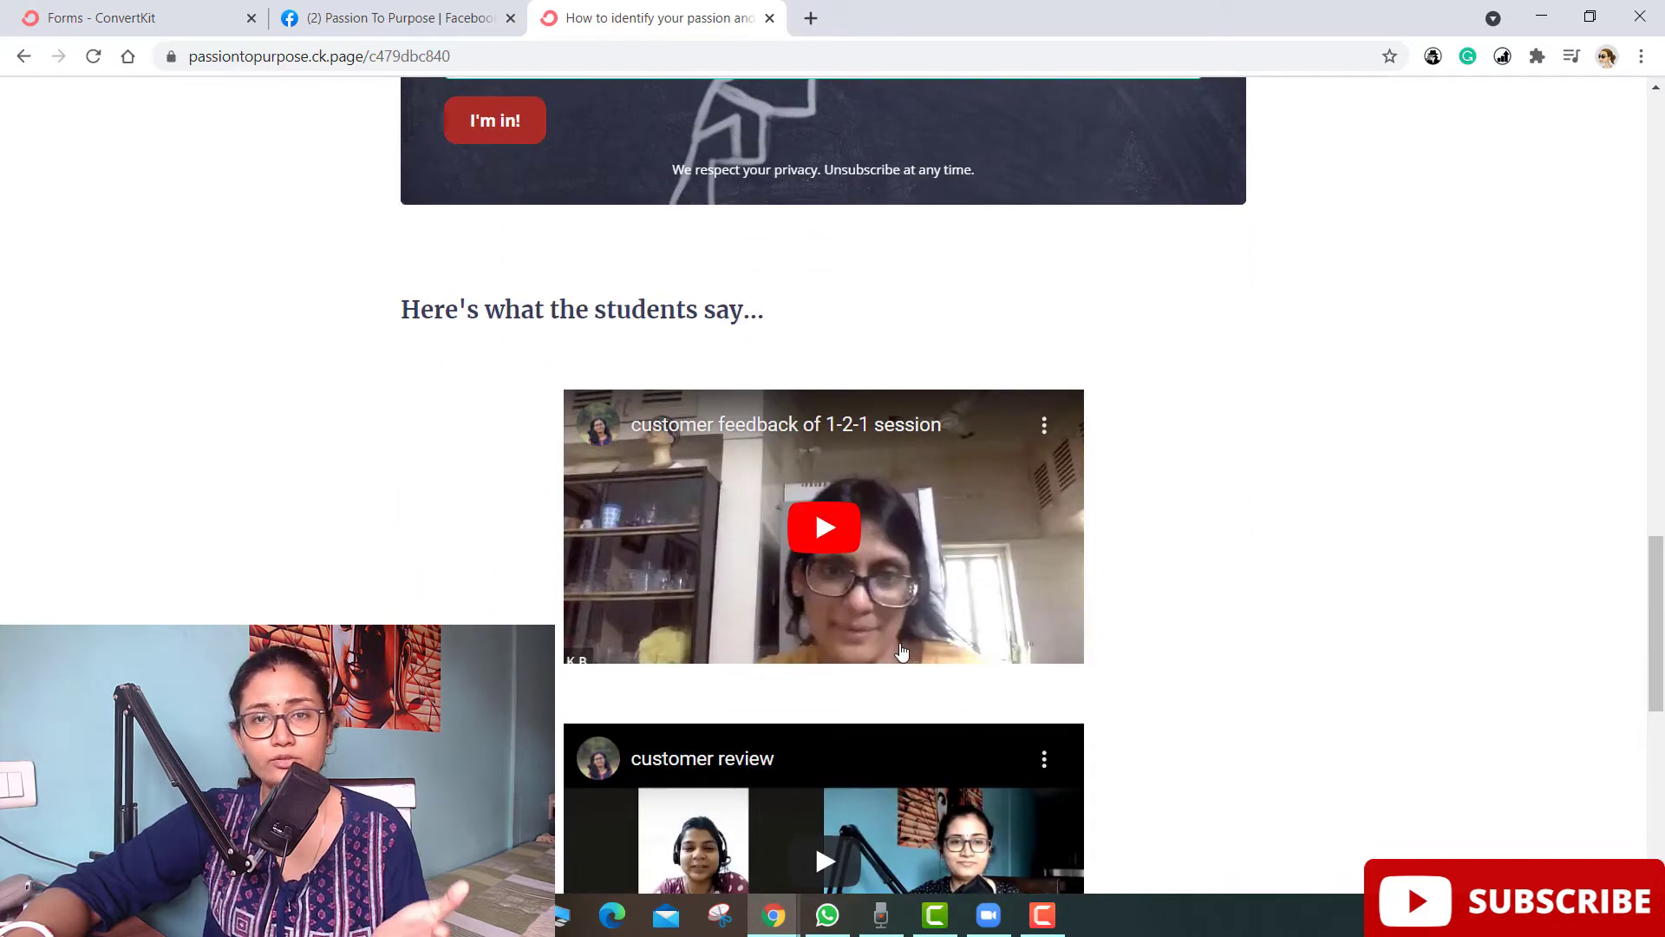
{"action": "scroll", "coordinate": [870, 552], "scroll_direction": "down", "scroll_amount": 7}
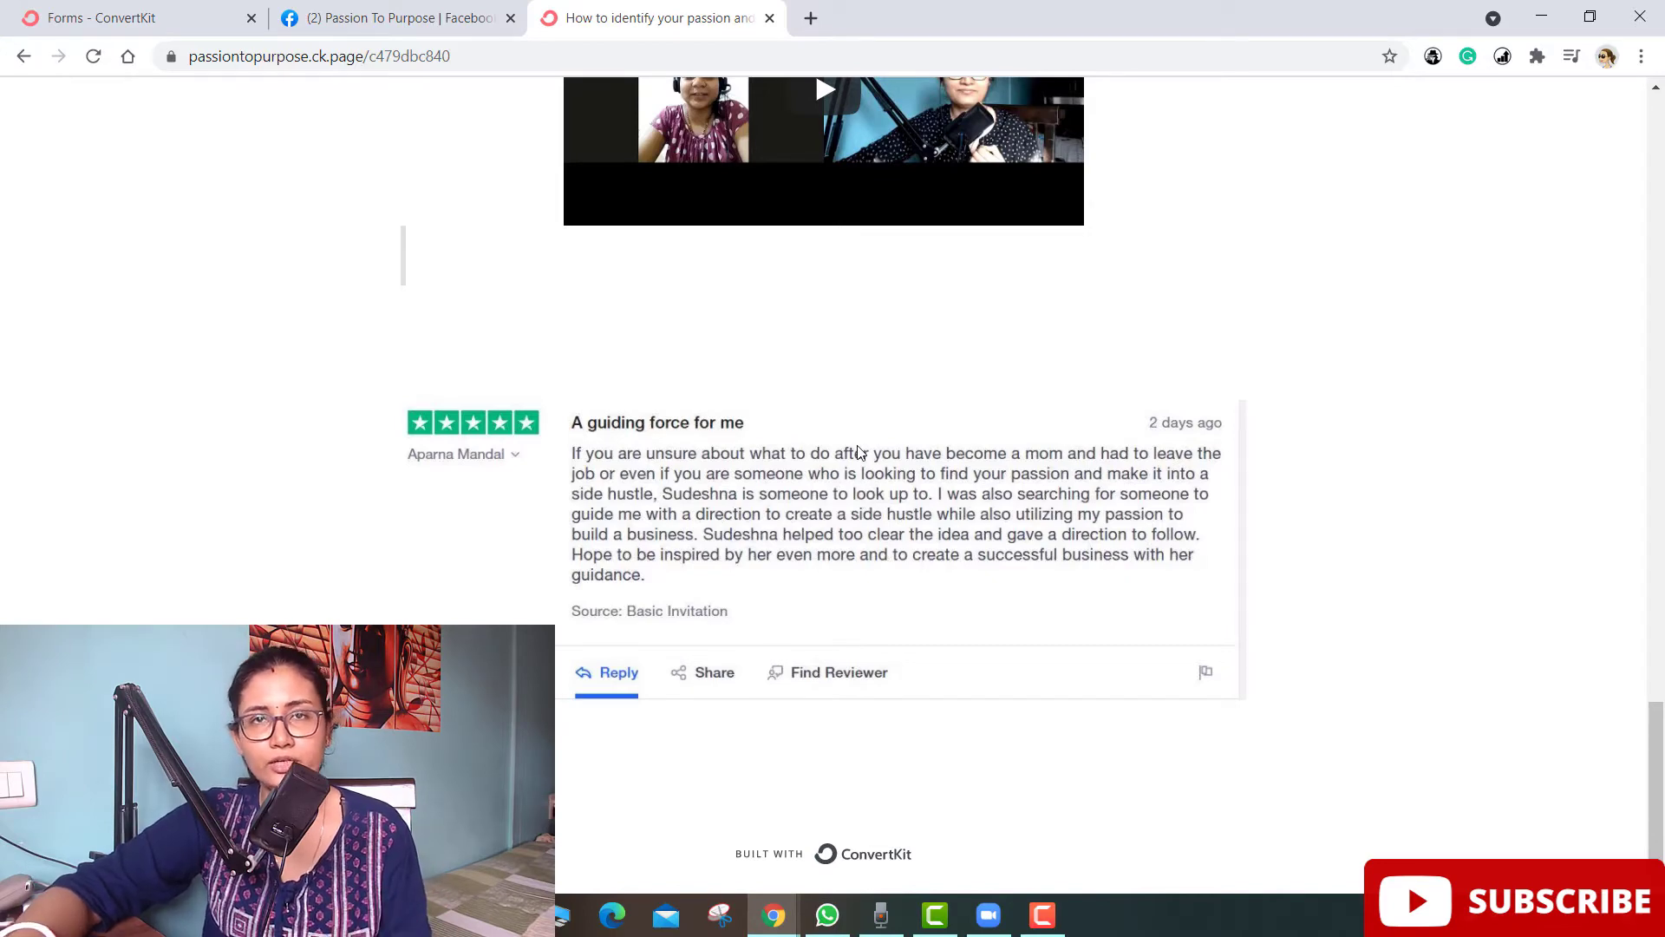
{"action": "scroll", "coordinate": [859, 451], "scroll_direction": "up", "scroll_amount": 5}
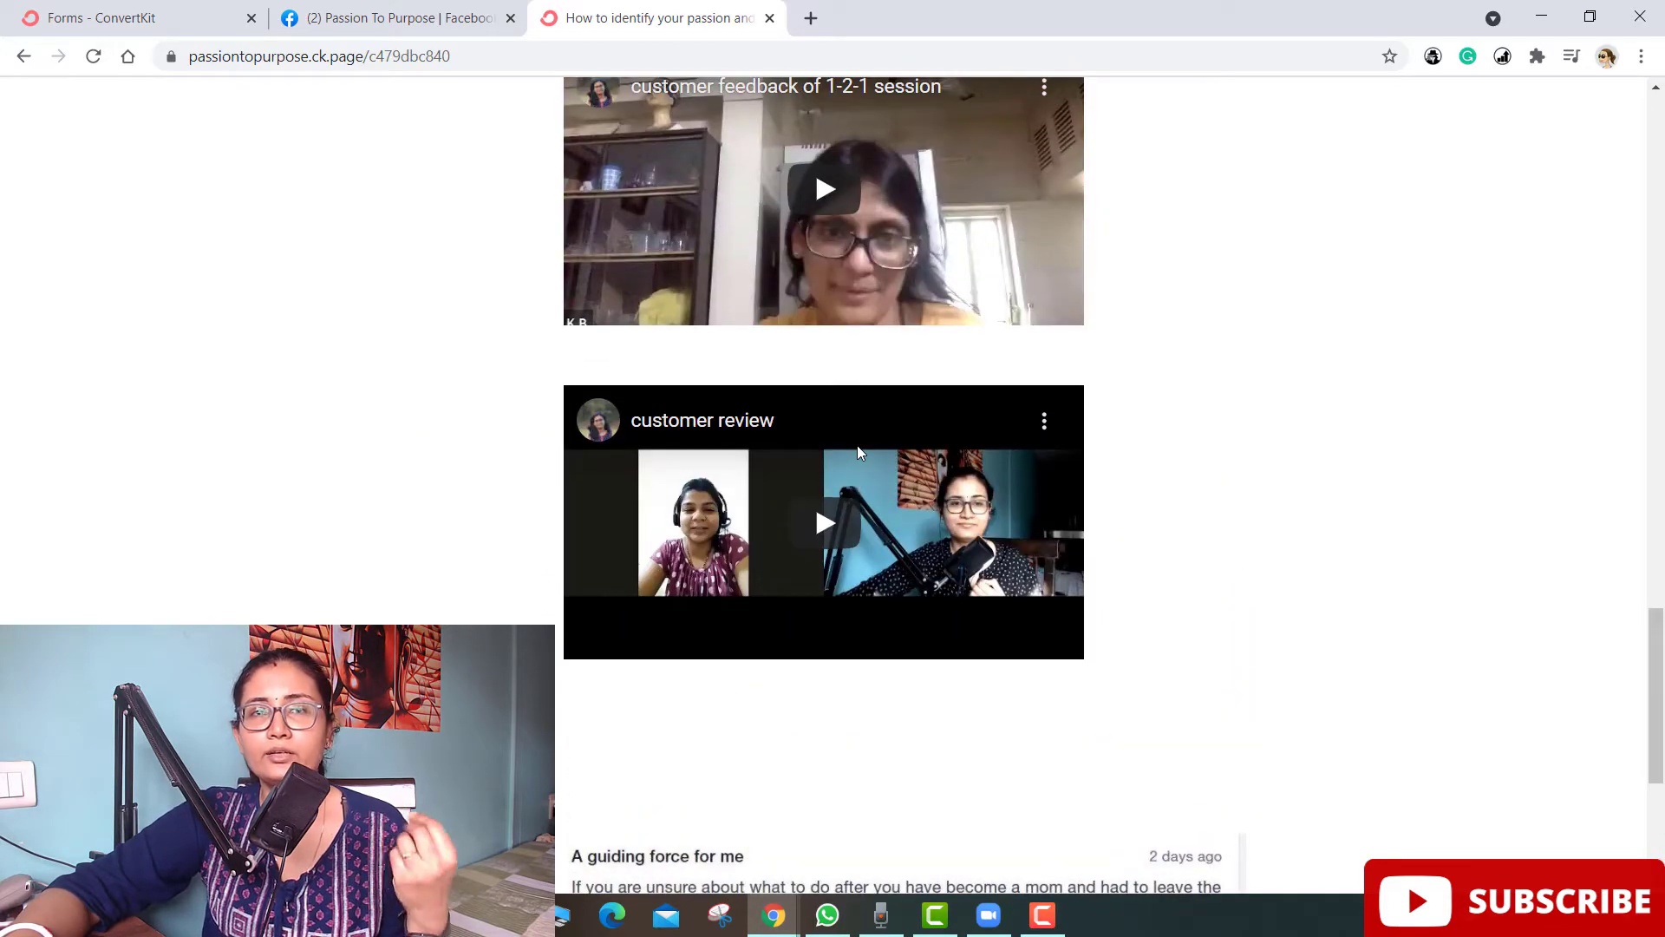
{"action": "scroll", "coordinate": [902, 391], "scroll_direction": "up", "scroll_amount": 3}
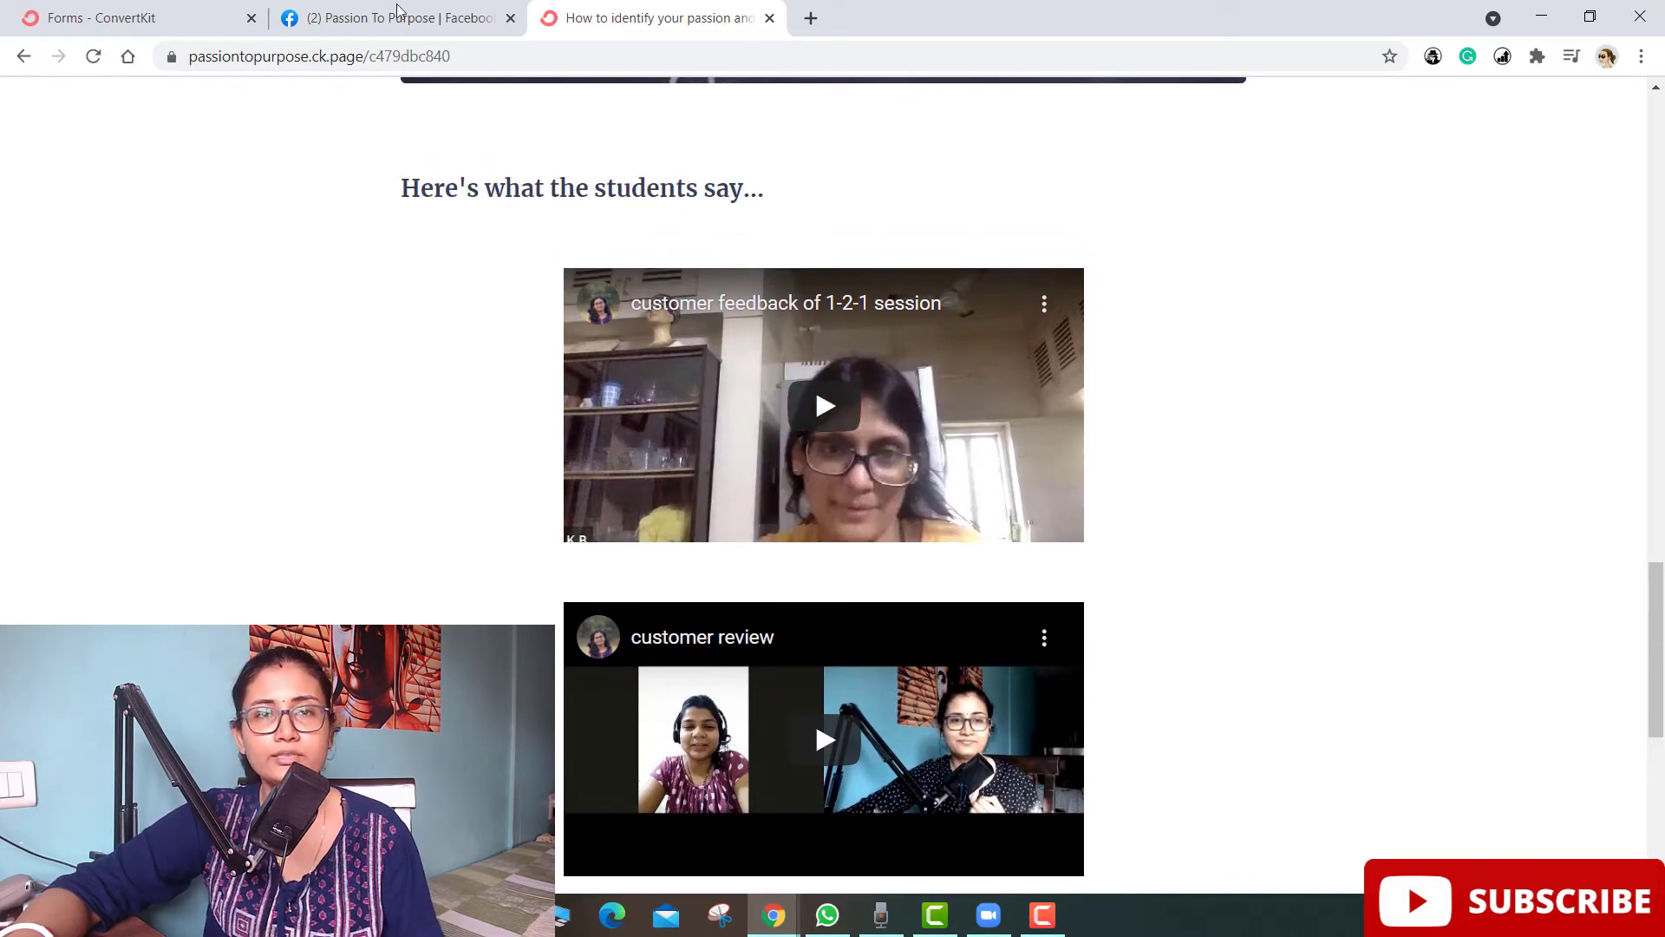
{"action": "left_click", "coordinate": [770, 19]}
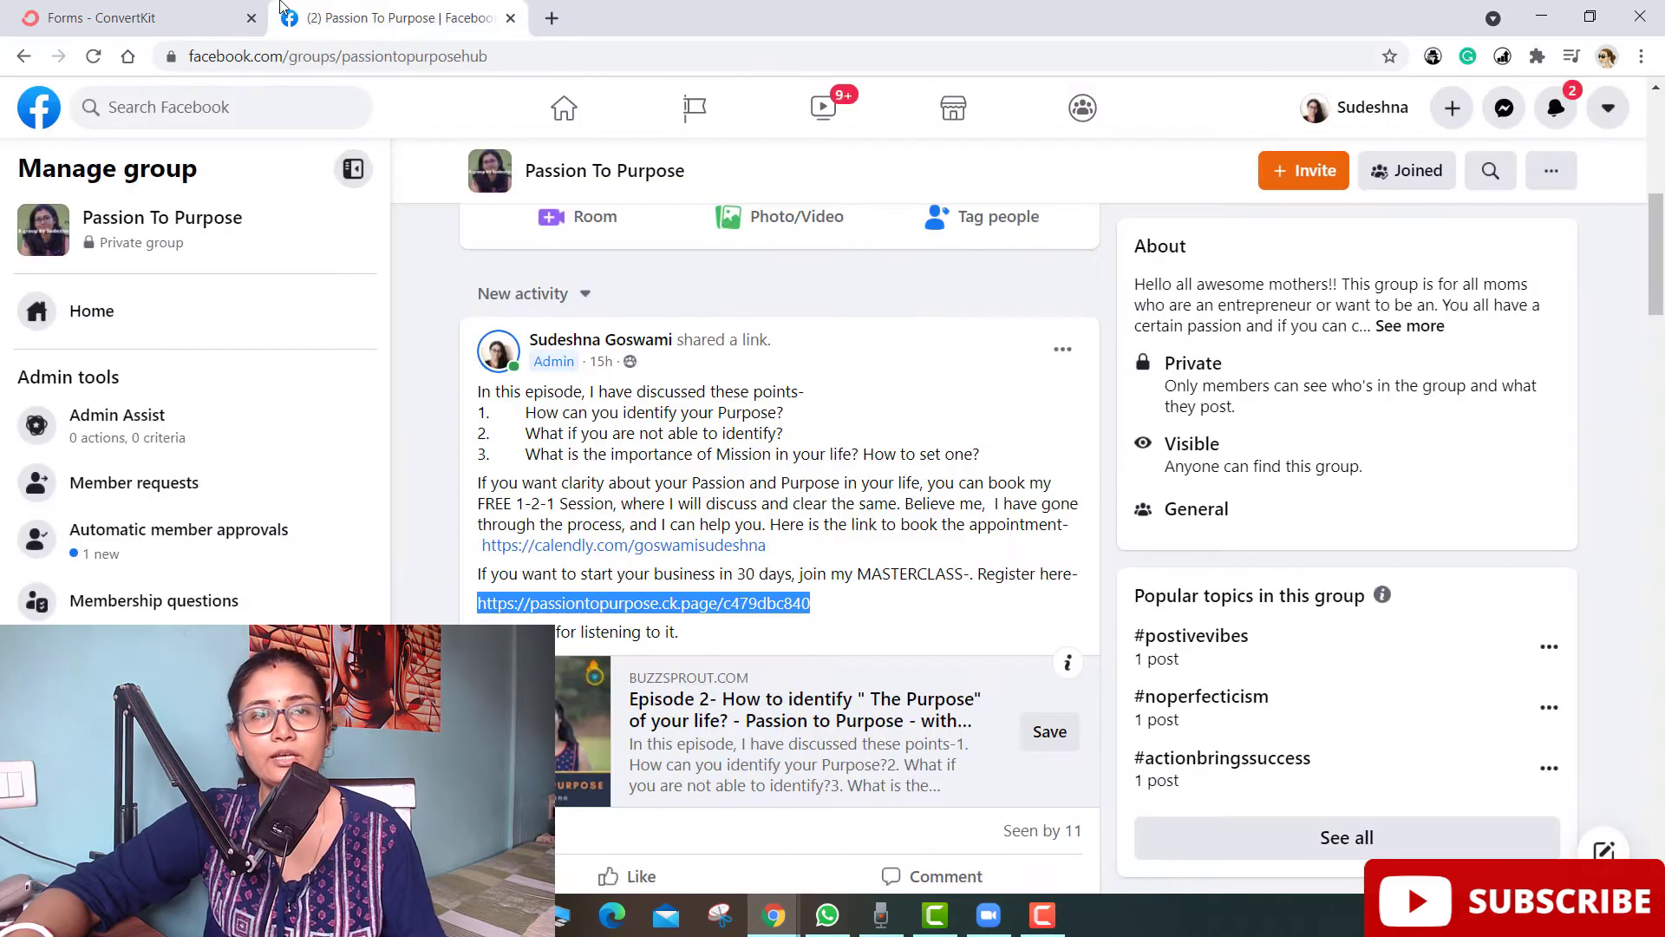
{"action": "left_click", "coordinate": [139, 18]}
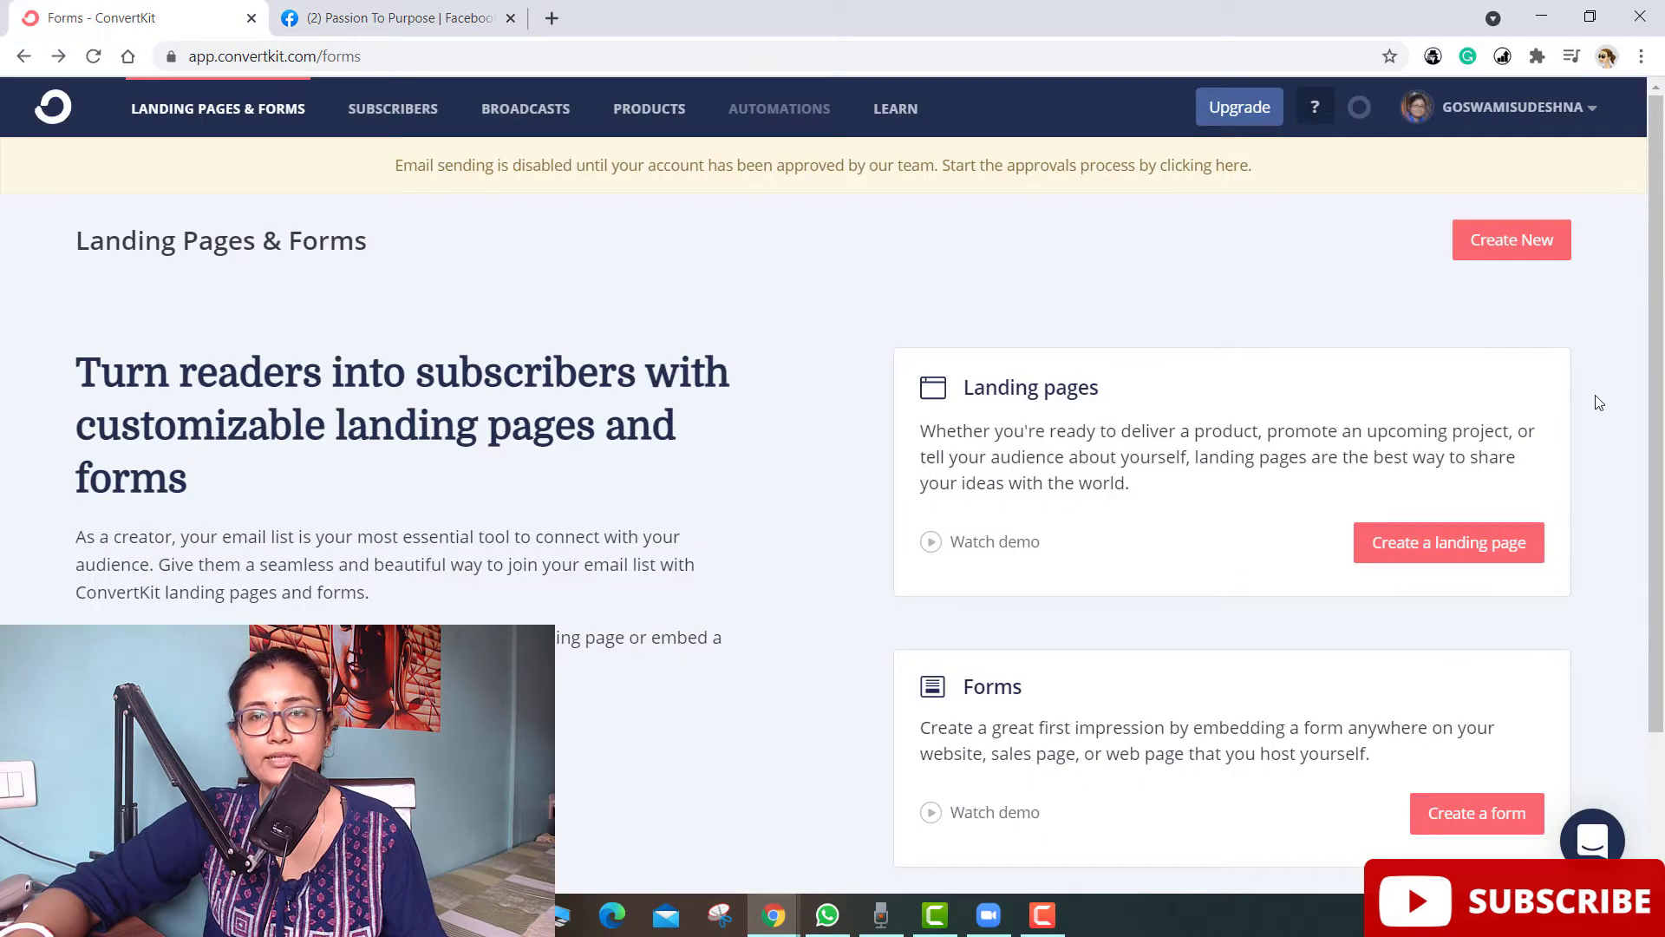
- Start a new landing page and browse the Webinar templates before clearing that filter
{"action": "left_click", "coordinate": [1474, 556]}
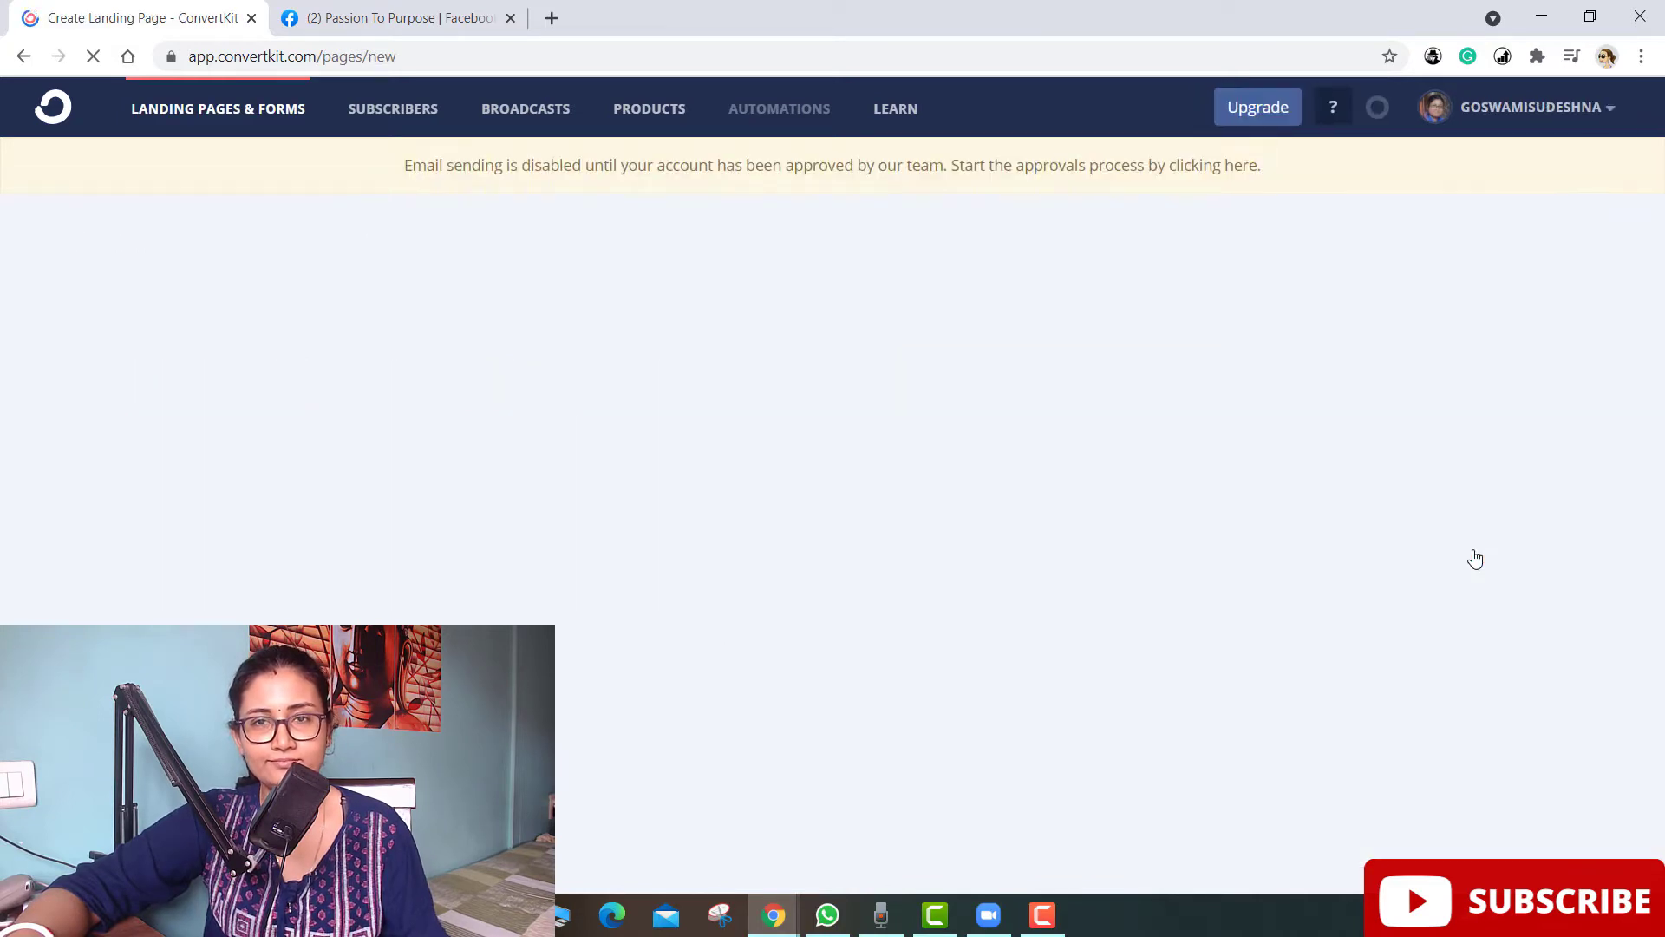
{"action": "scroll", "coordinate": [319, 421], "scroll_direction": "down", "scroll_amount": 2}
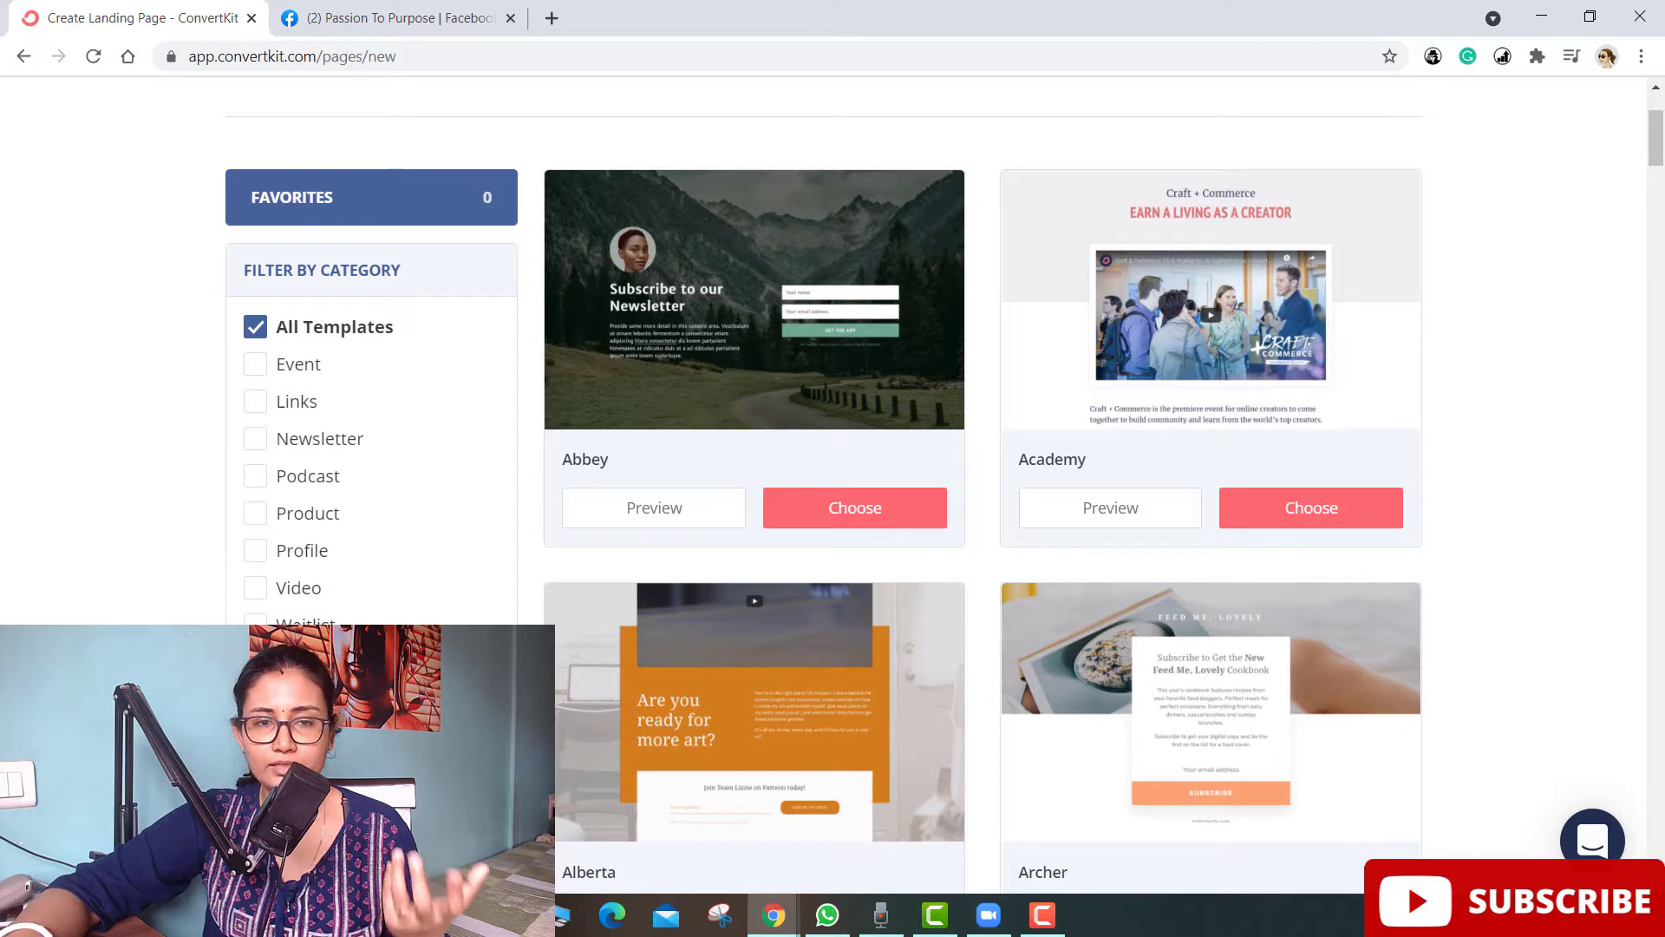
{"action": "left_click", "coordinate": [299, 632]}
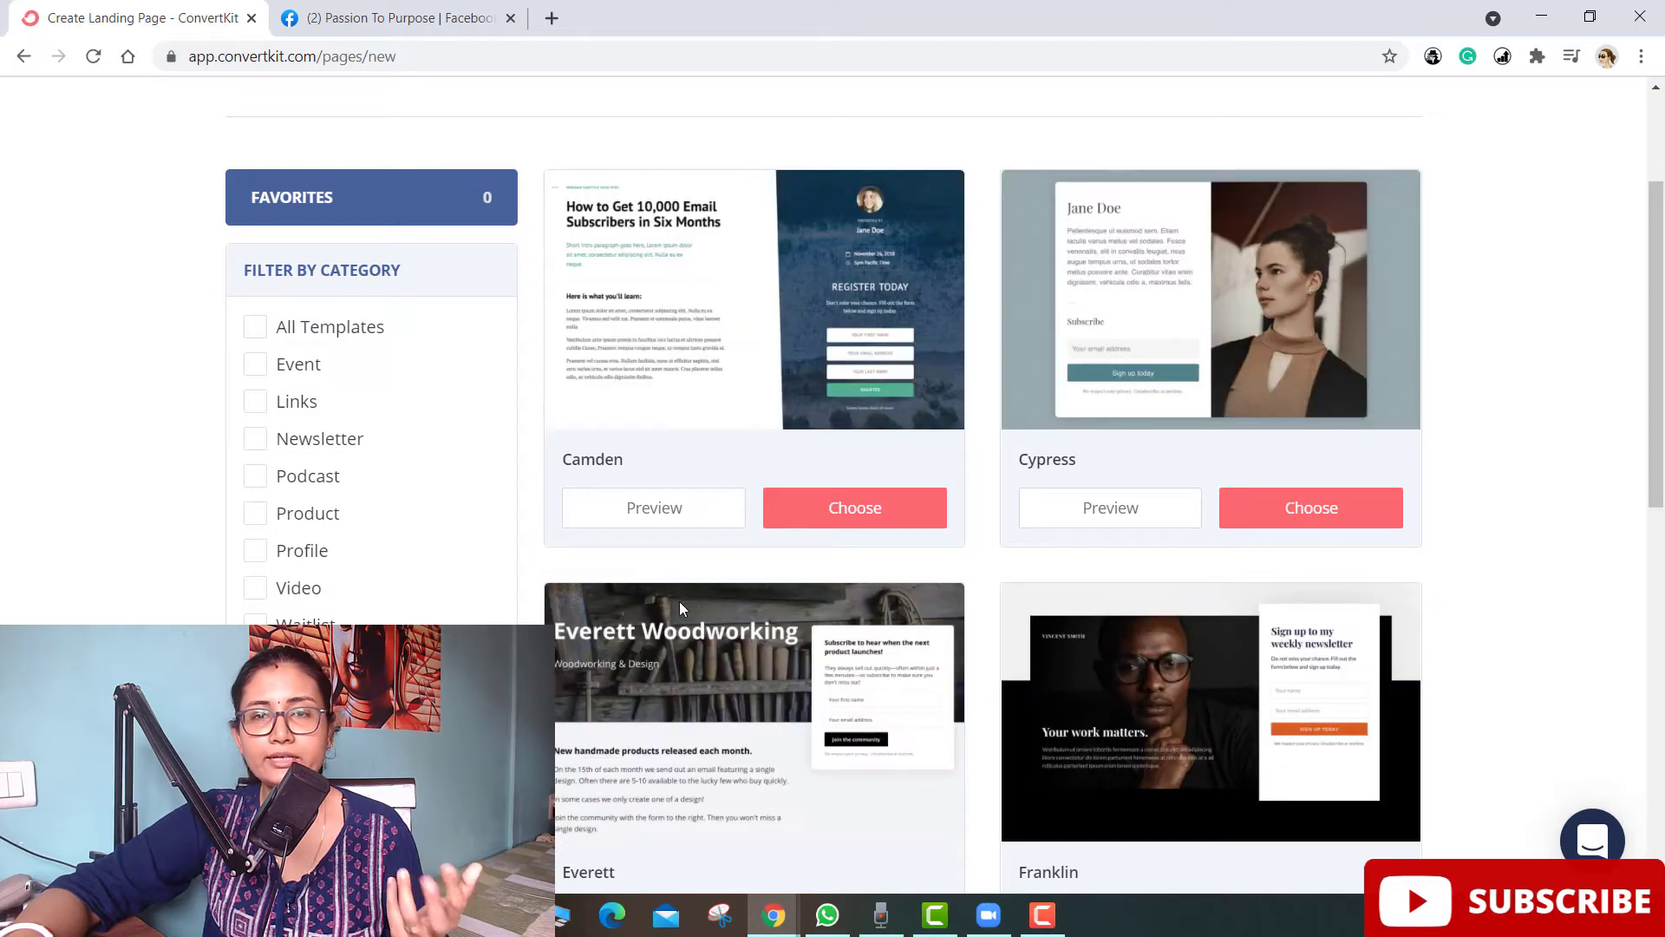
{"action": "scroll", "coordinate": [683, 604], "scroll_direction": "down", "scroll_amount": 1}
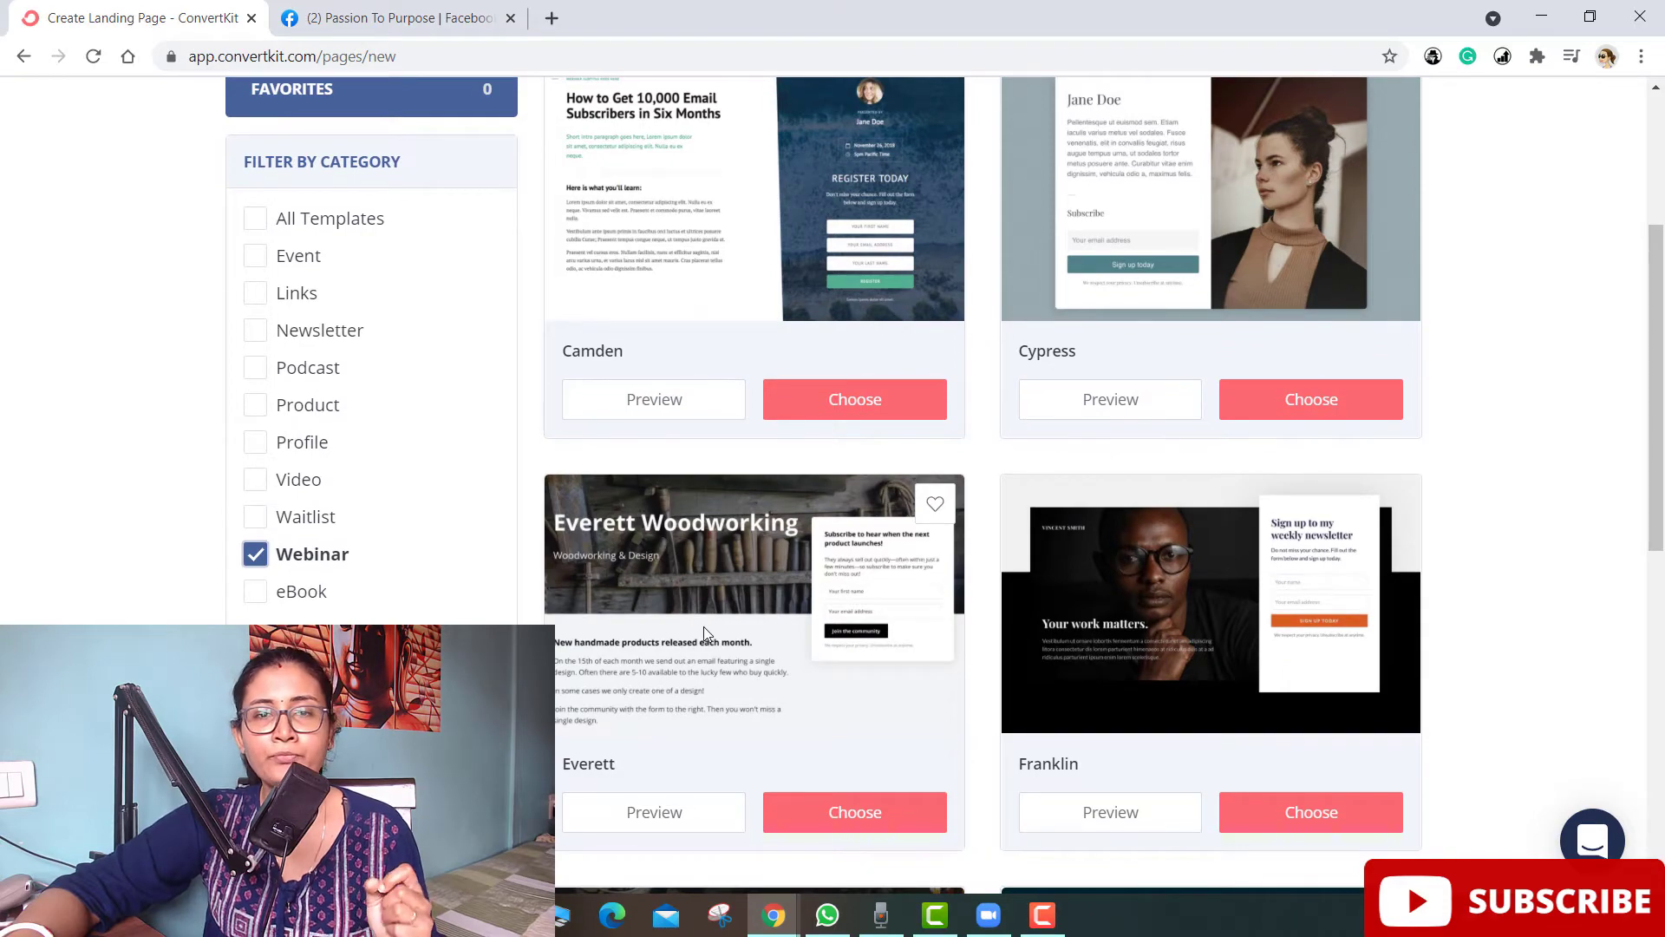
{"action": "scroll", "coordinate": [703, 625], "scroll_direction": "down", "scroll_amount": 4}
{"action": "scroll", "coordinate": [705, 627], "scroll_direction": "down", "scroll_amount": 4}
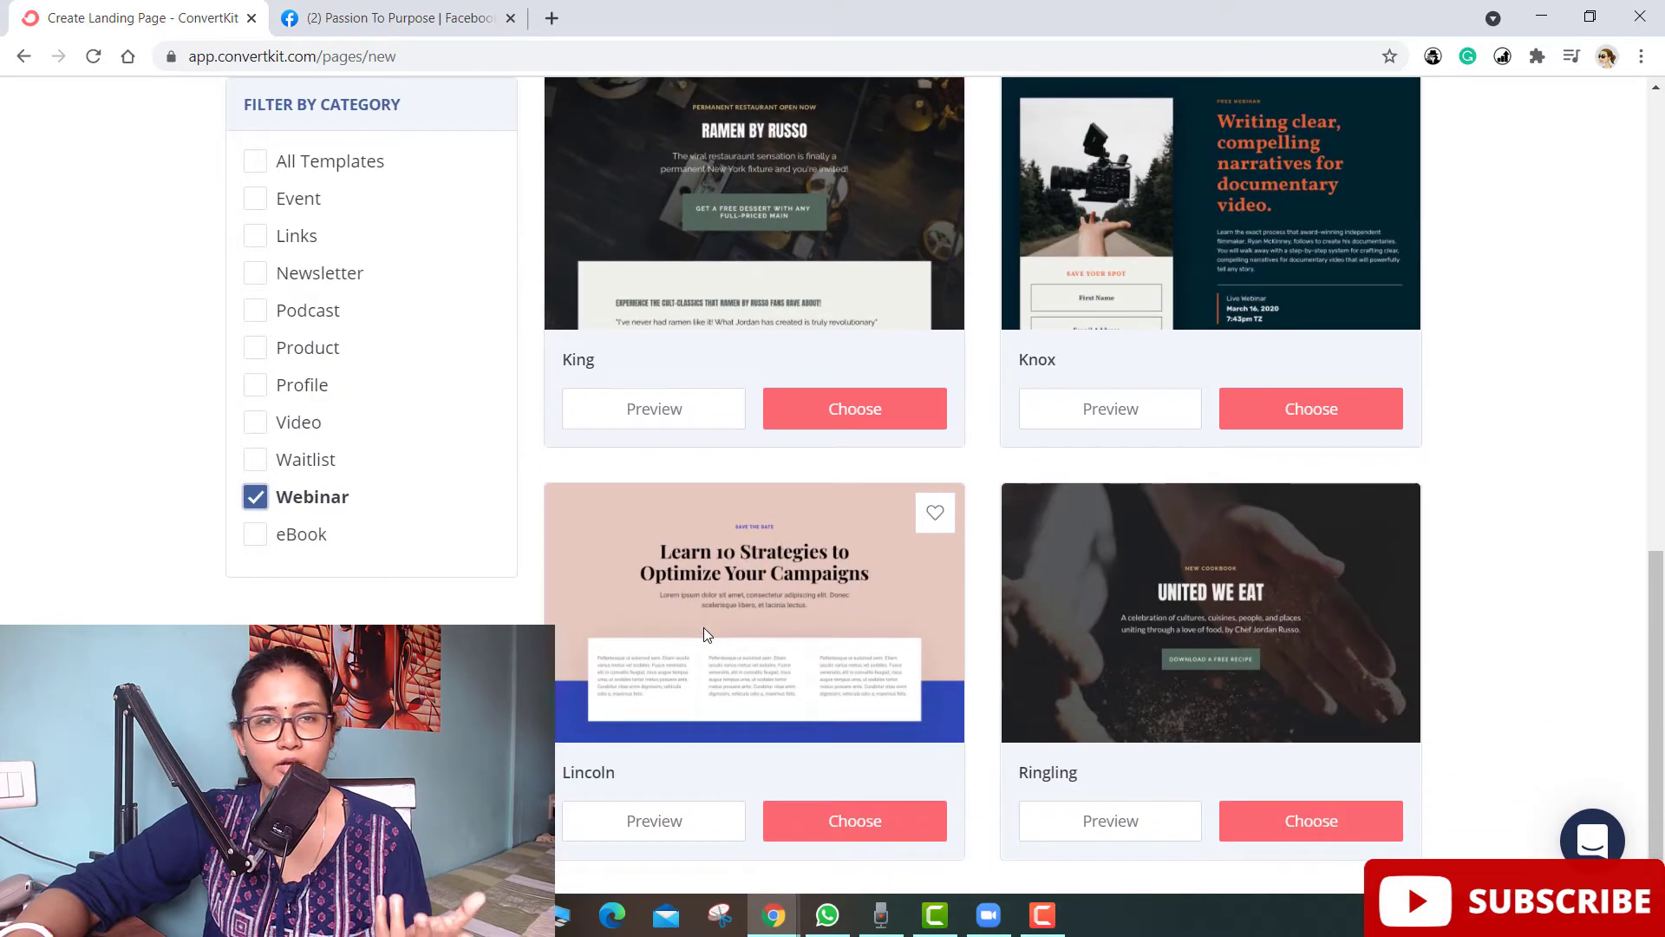
{"action": "left_click", "coordinate": [255, 497]}
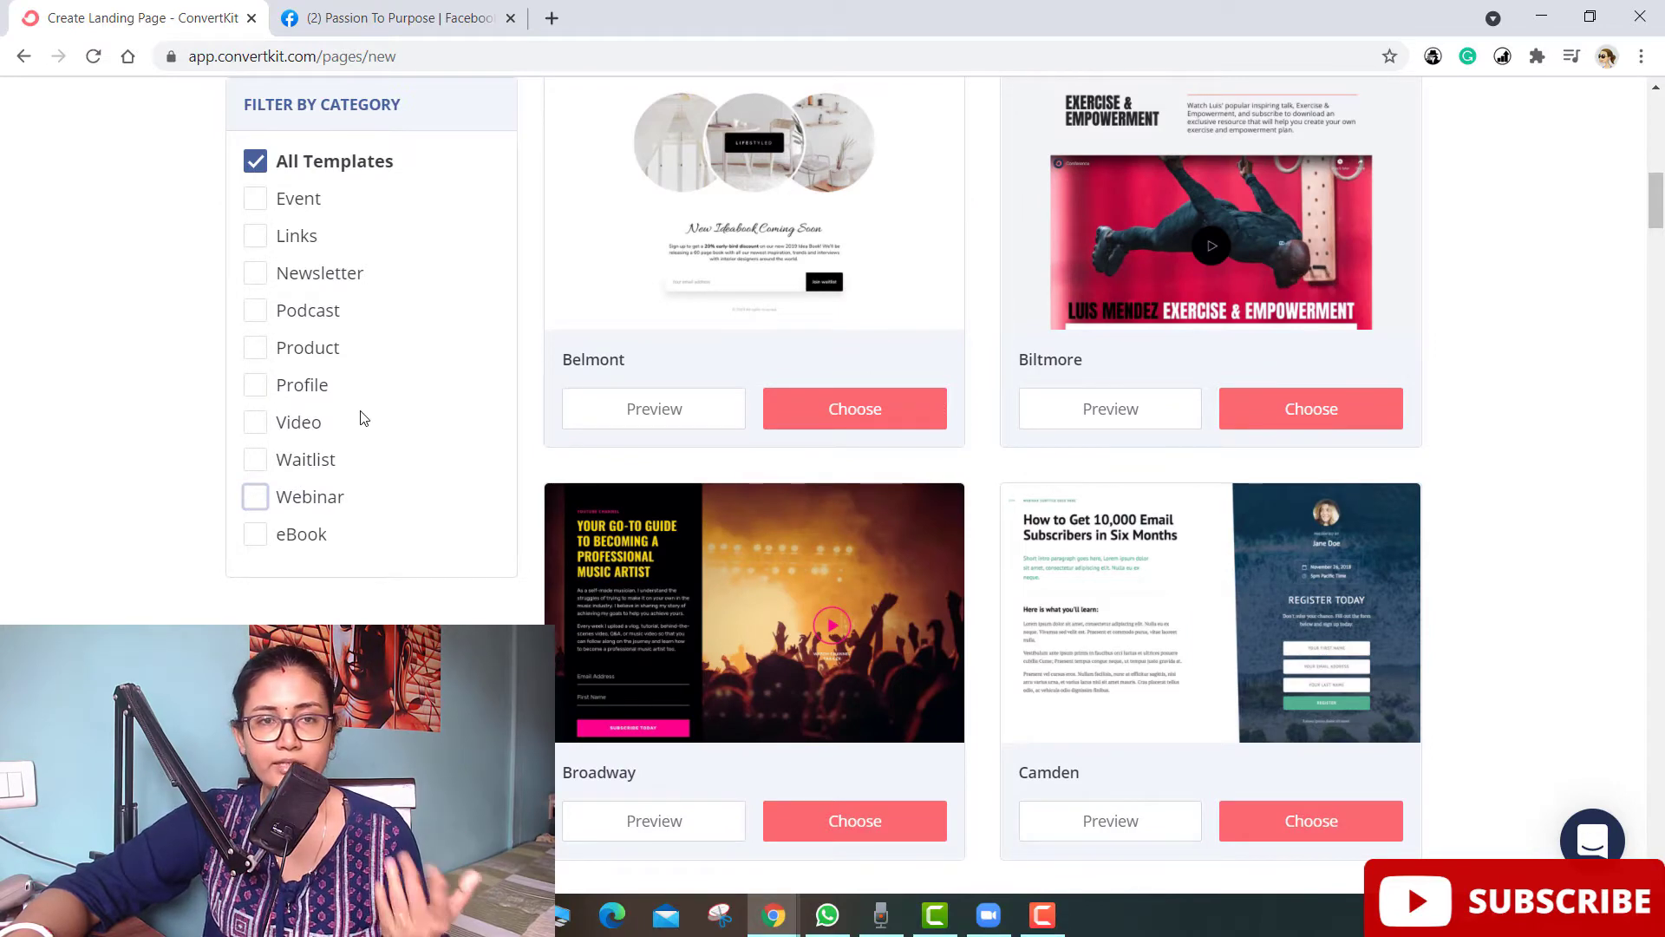
- Narrow the template gallery to Product only and build the page from the Hyde template
{"action": "left_click", "coordinate": [256, 536]}
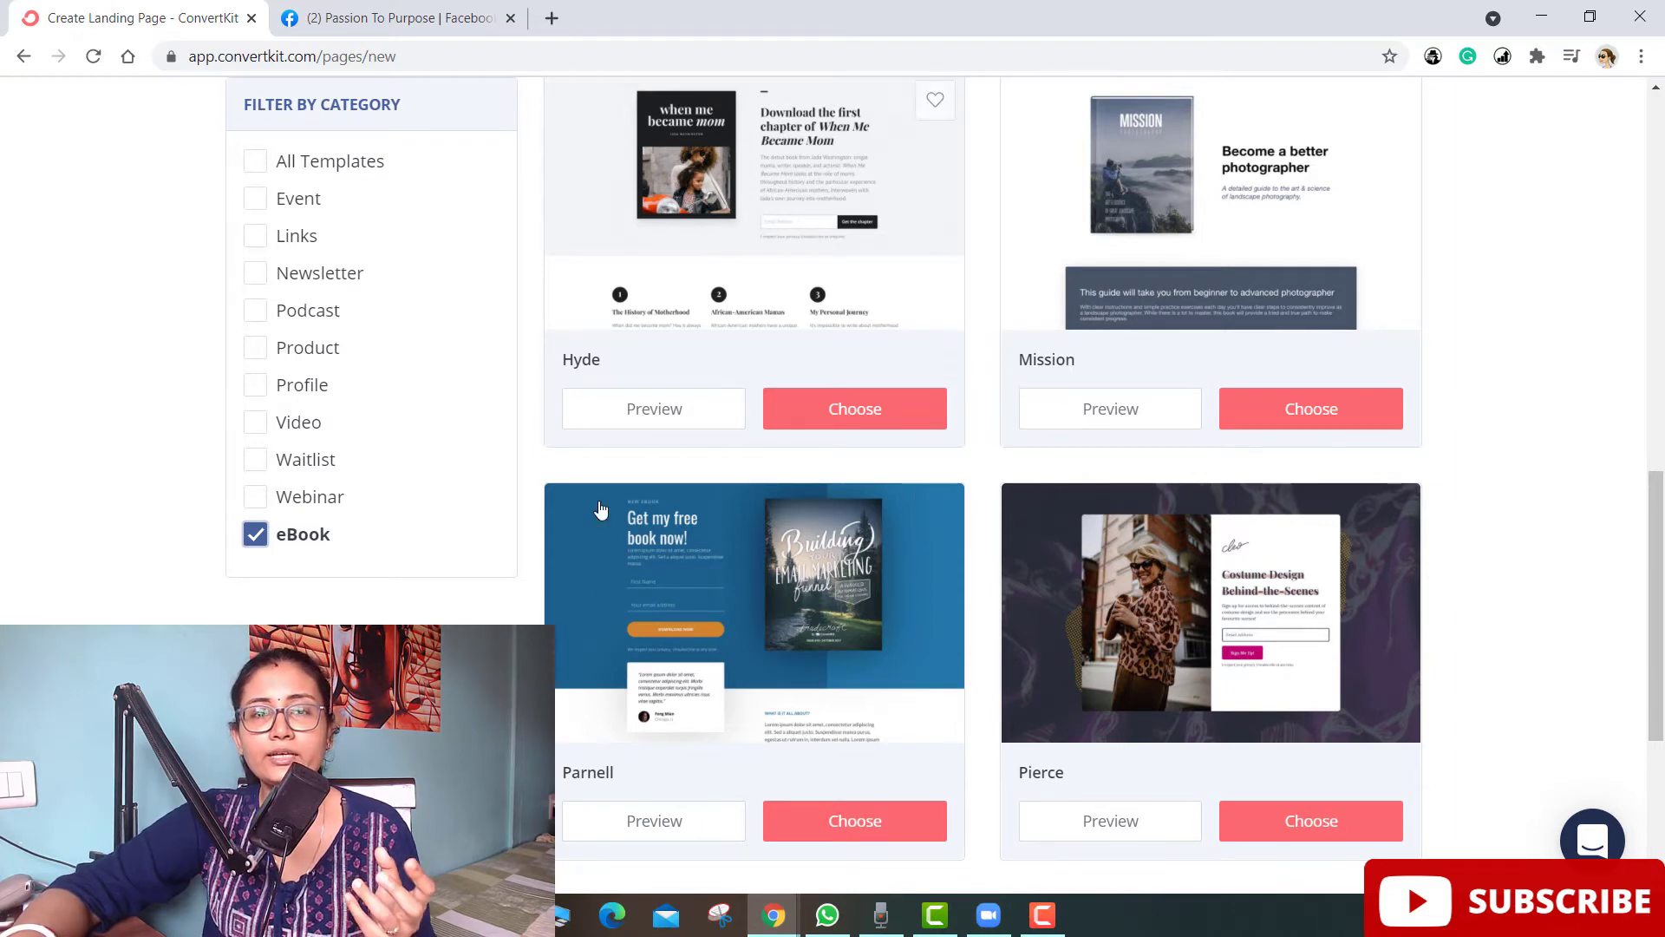
{"action": "scroll", "coordinate": [654, 508], "scroll_direction": "down", "scroll_amount": 1}
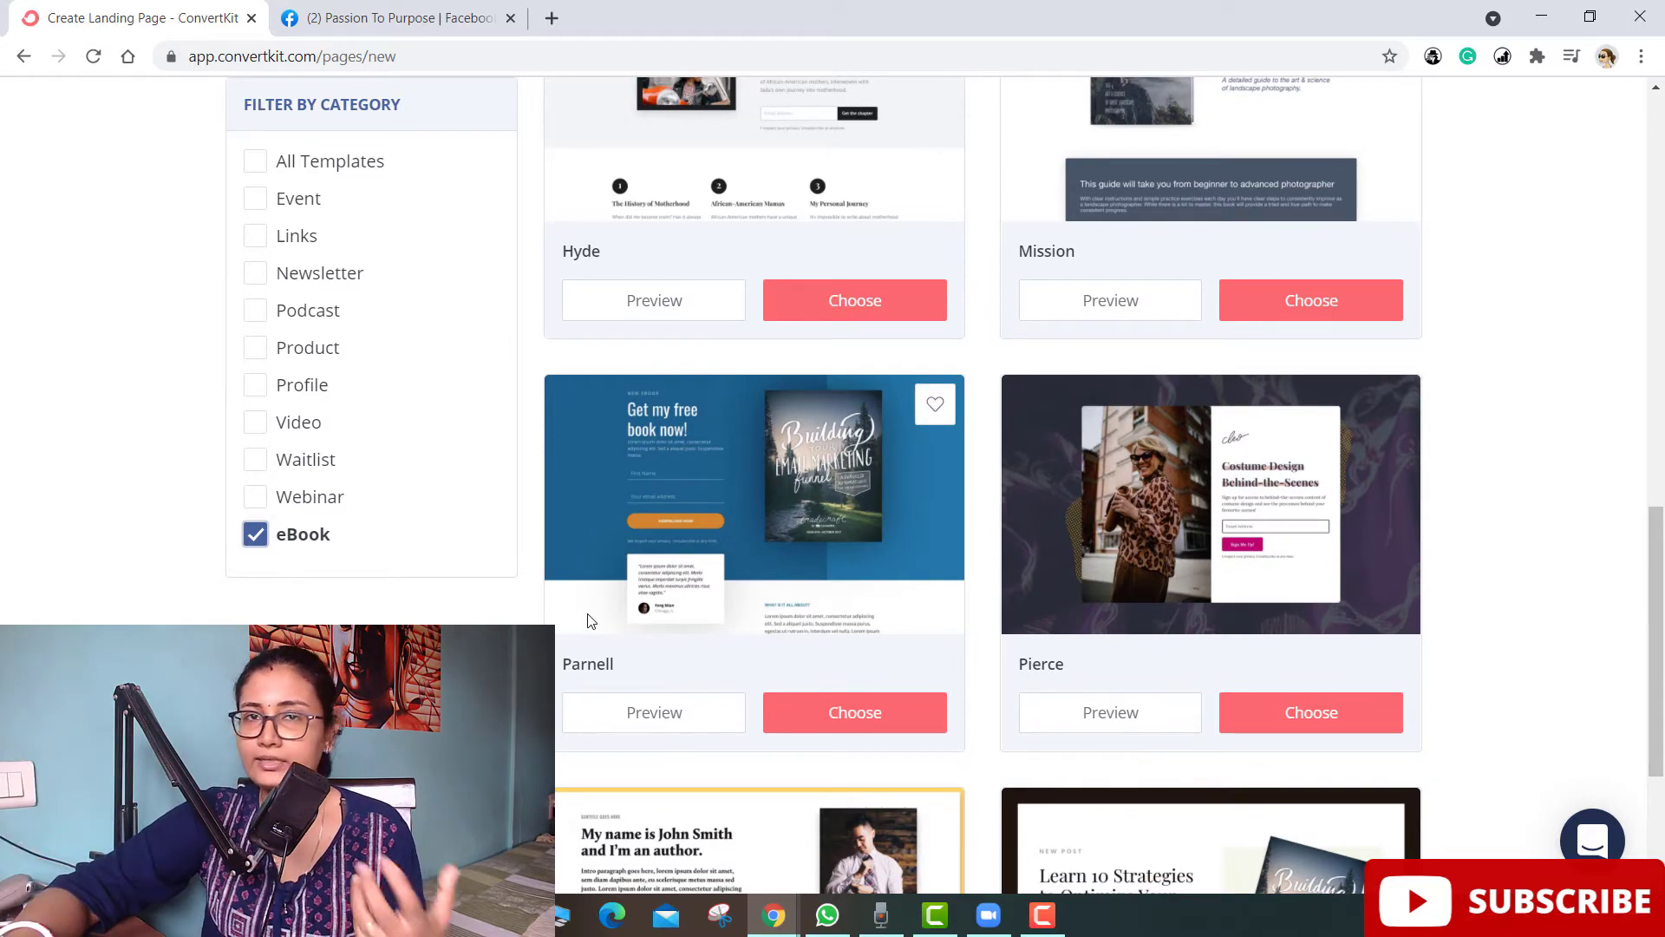
{"action": "scroll", "coordinate": [737, 526], "scroll_direction": "down", "scroll_amount": 2}
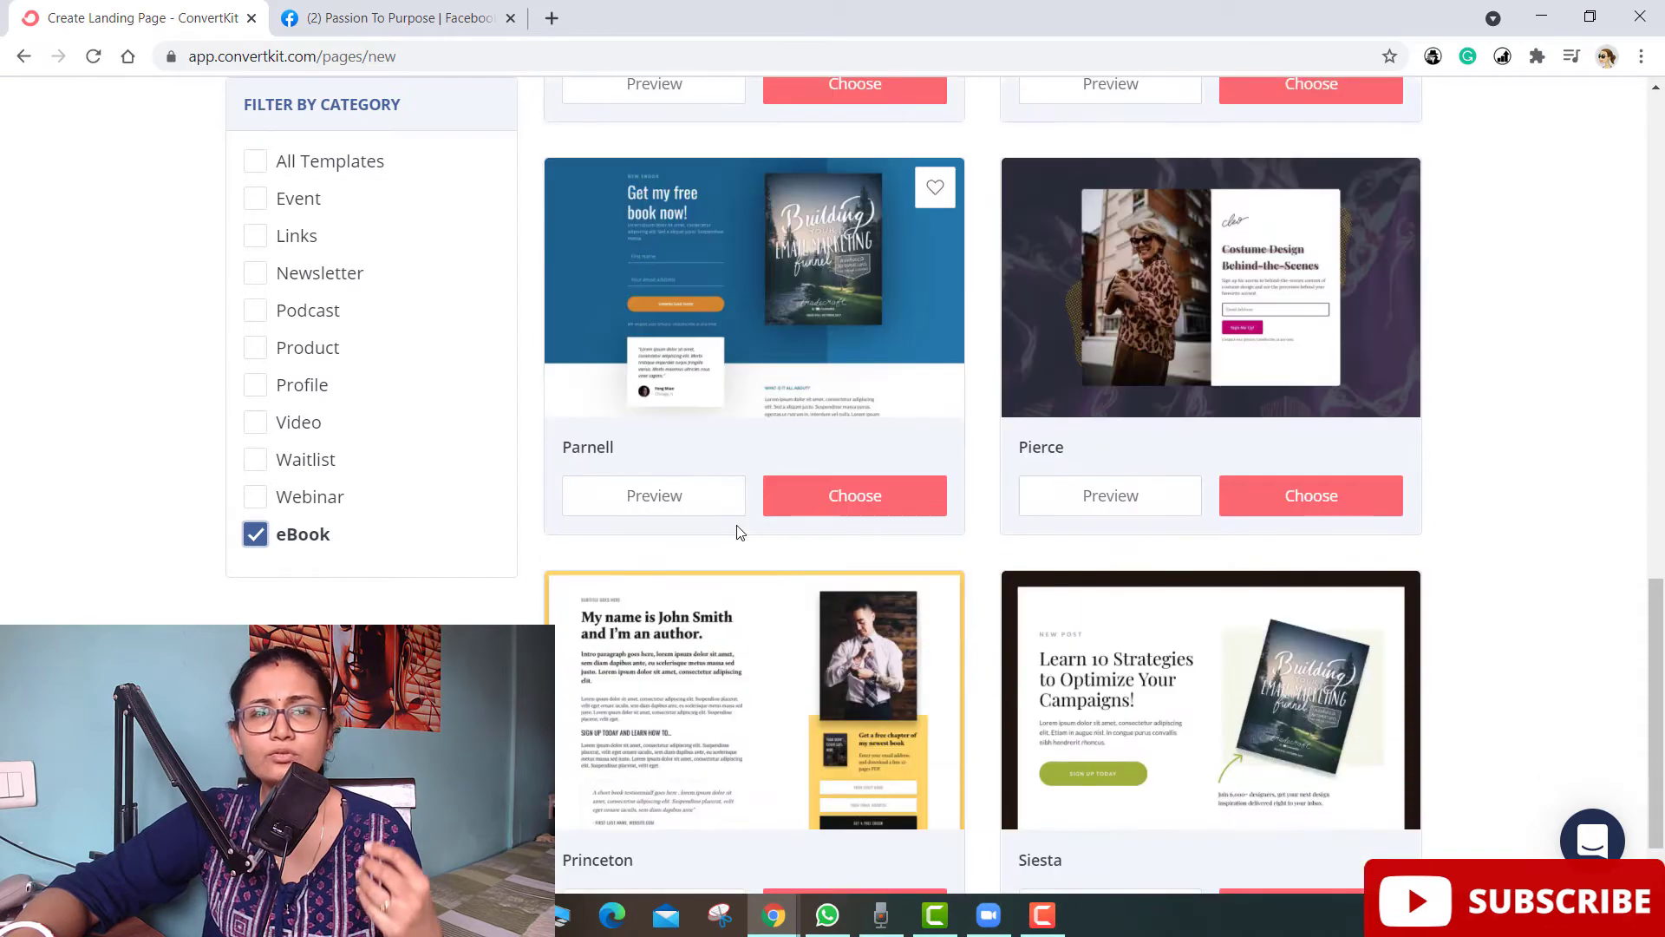
{"action": "scroll", "coordinate": [364, 485], "scroll_direction": "up", "scroll_amount": 5}
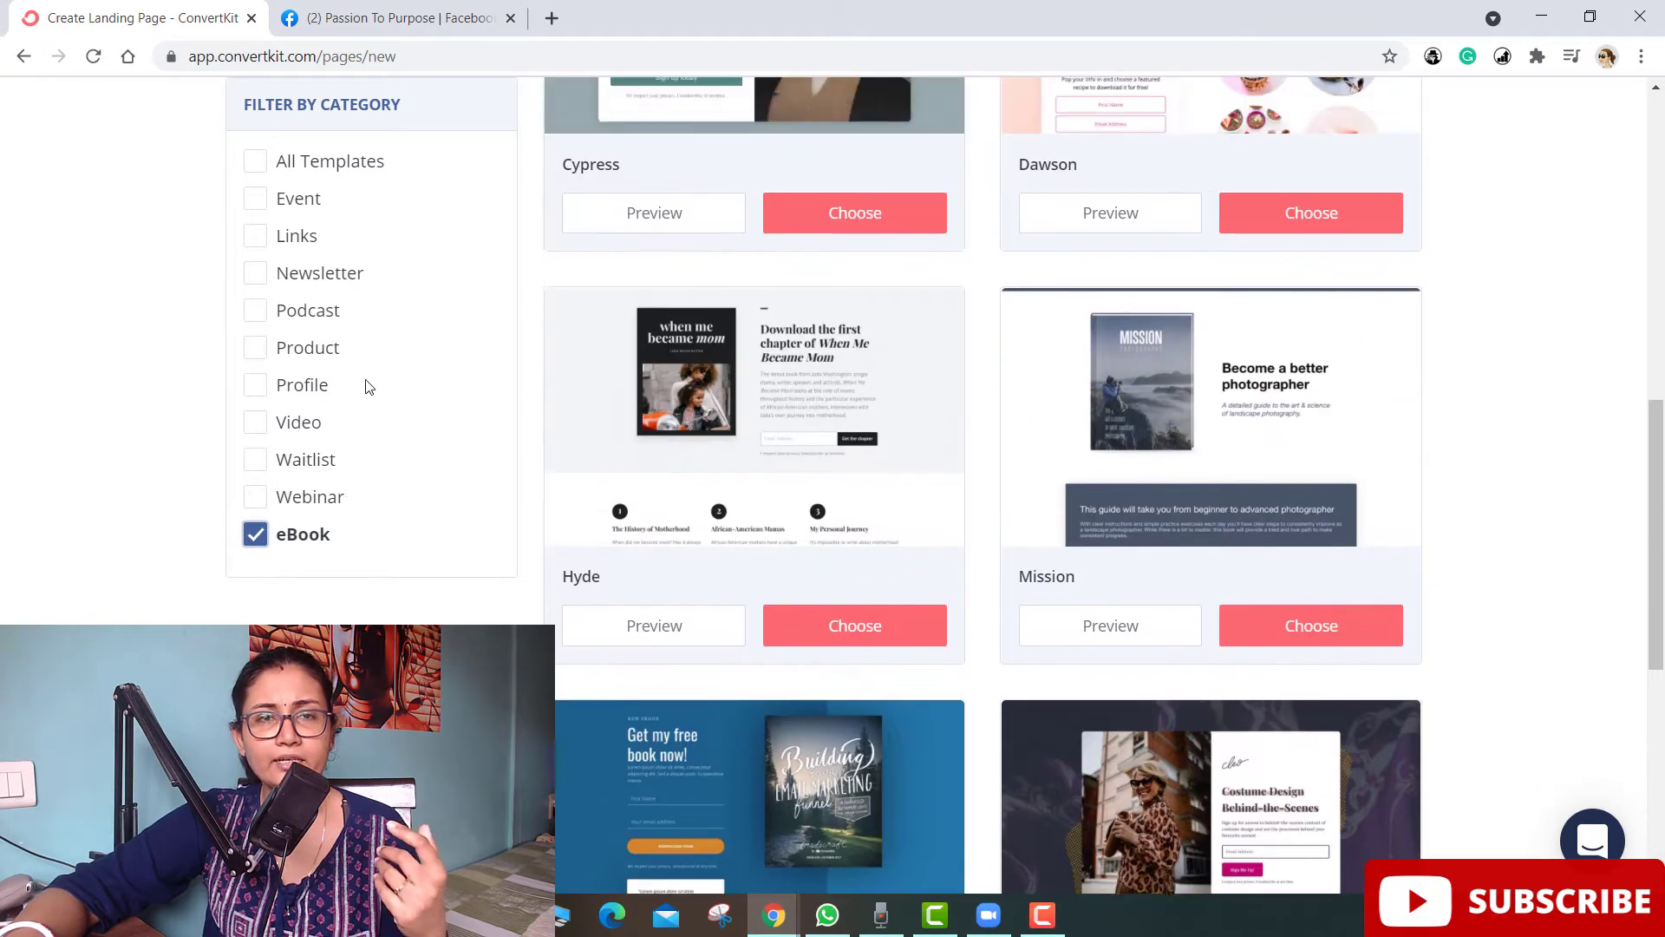
{"action": "left_click", "coordinate": [255, 348]}
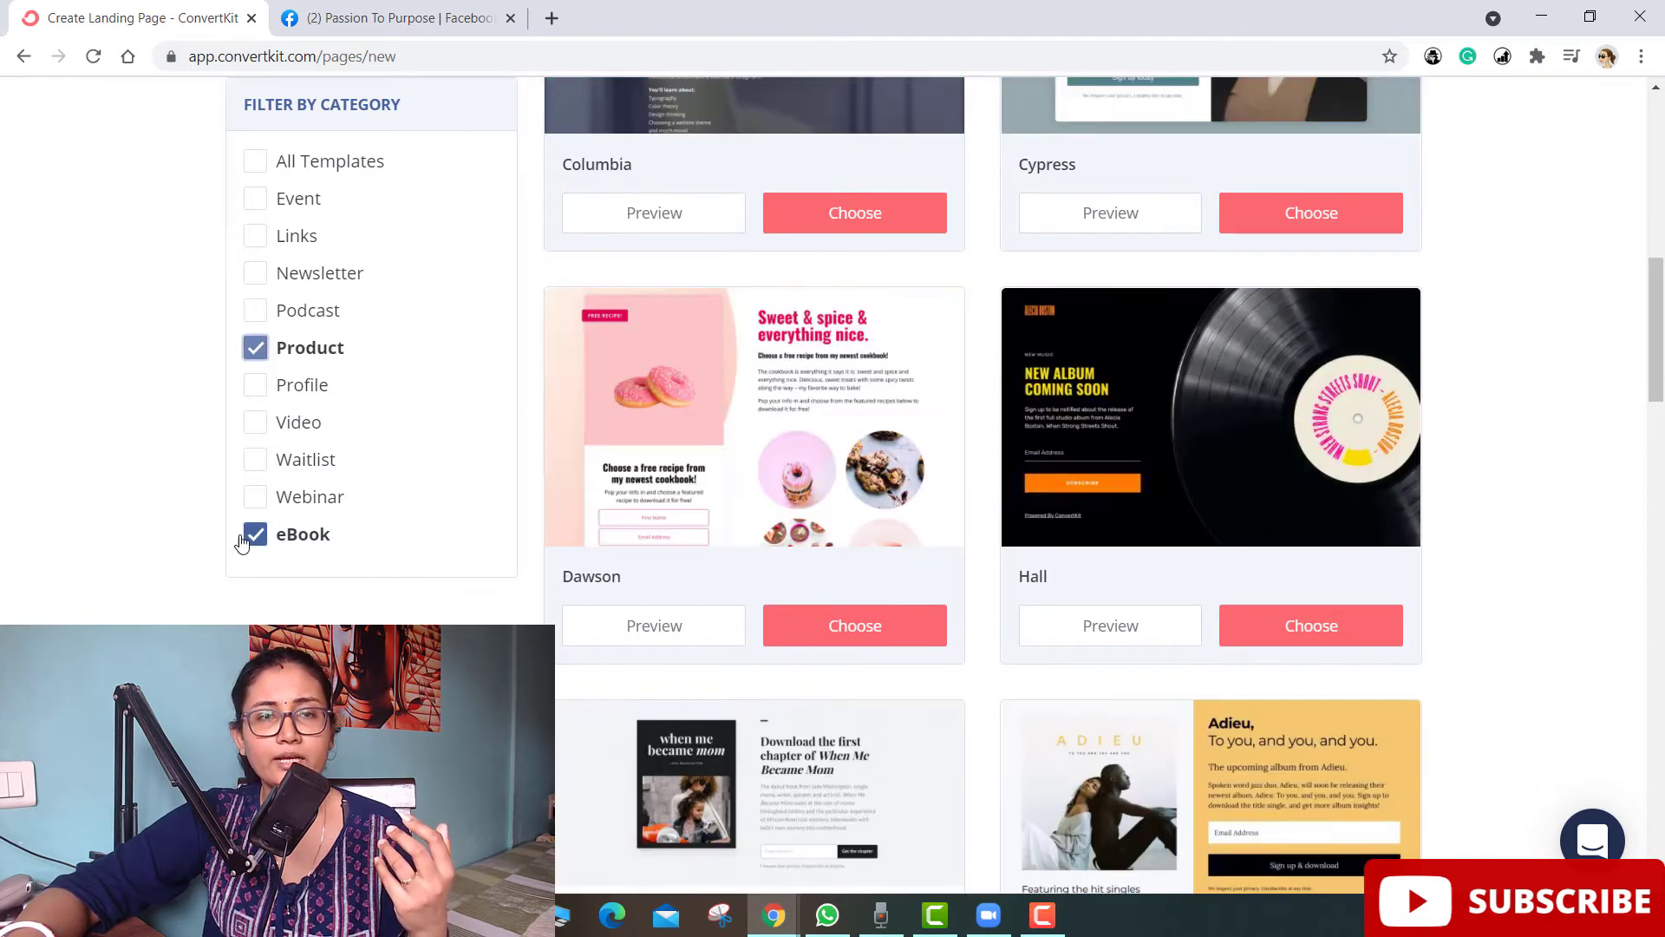
{"action": "left_click", "coordinate": [255, 534]}
{"action": "scroll", "coordinate": [612, 526], "scroll_direction": "up", "scroll_amount": 5}
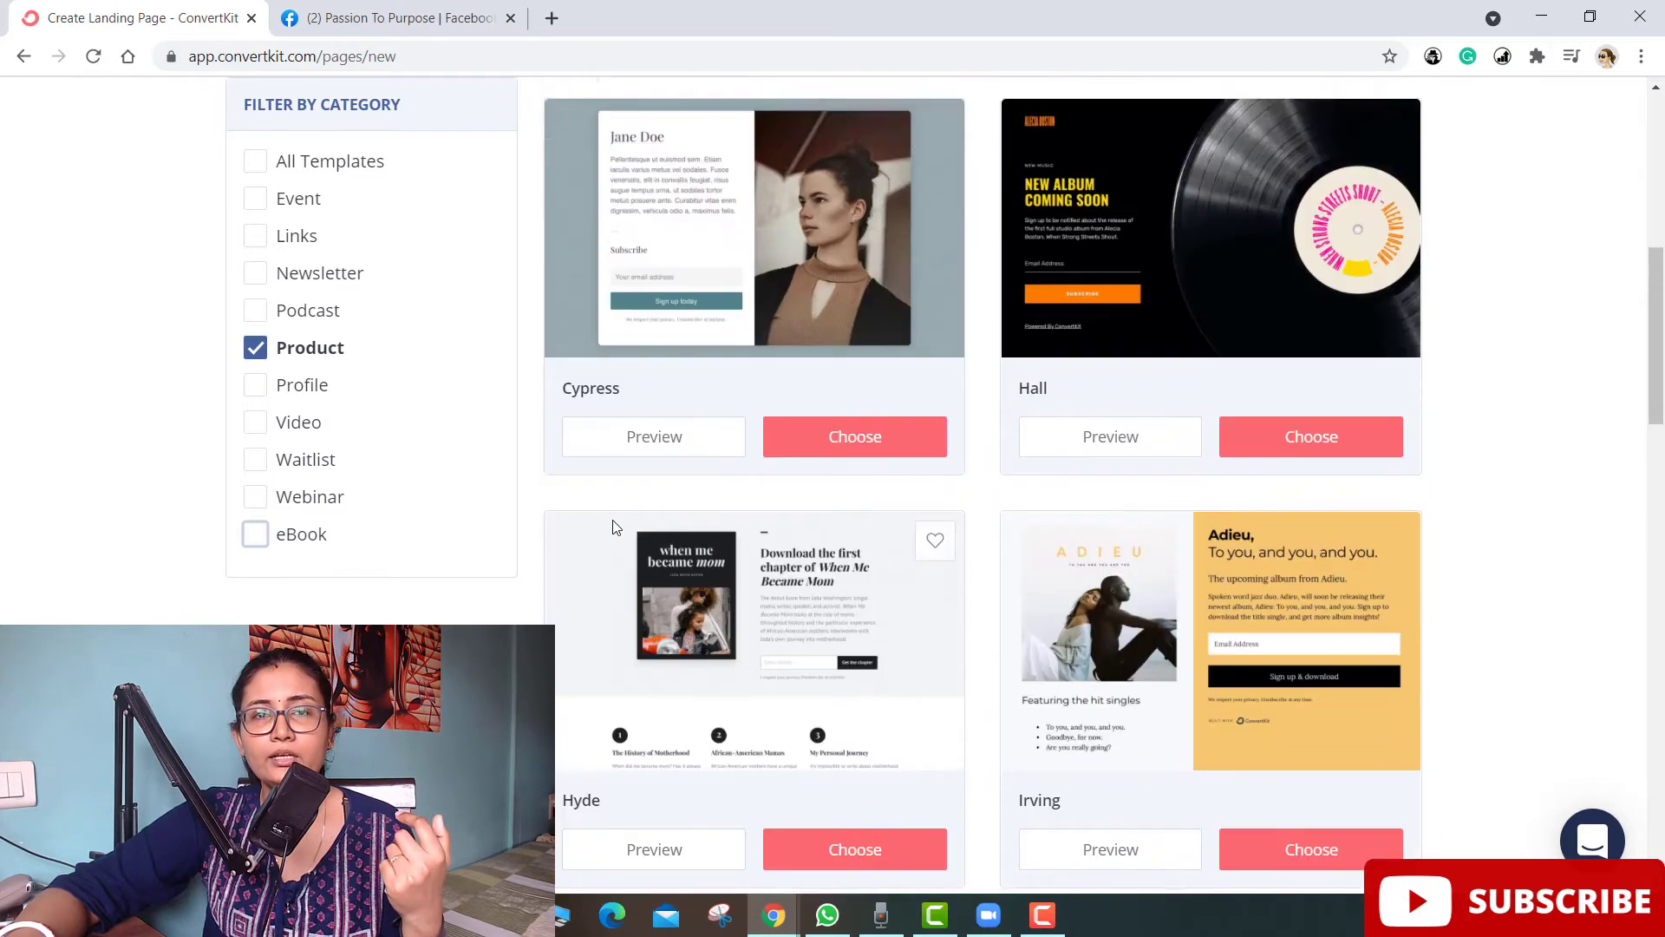
{"action": "scroll", "coordinate": [613, 522], "scroll_direction": "up", "scroll_amount": 4}
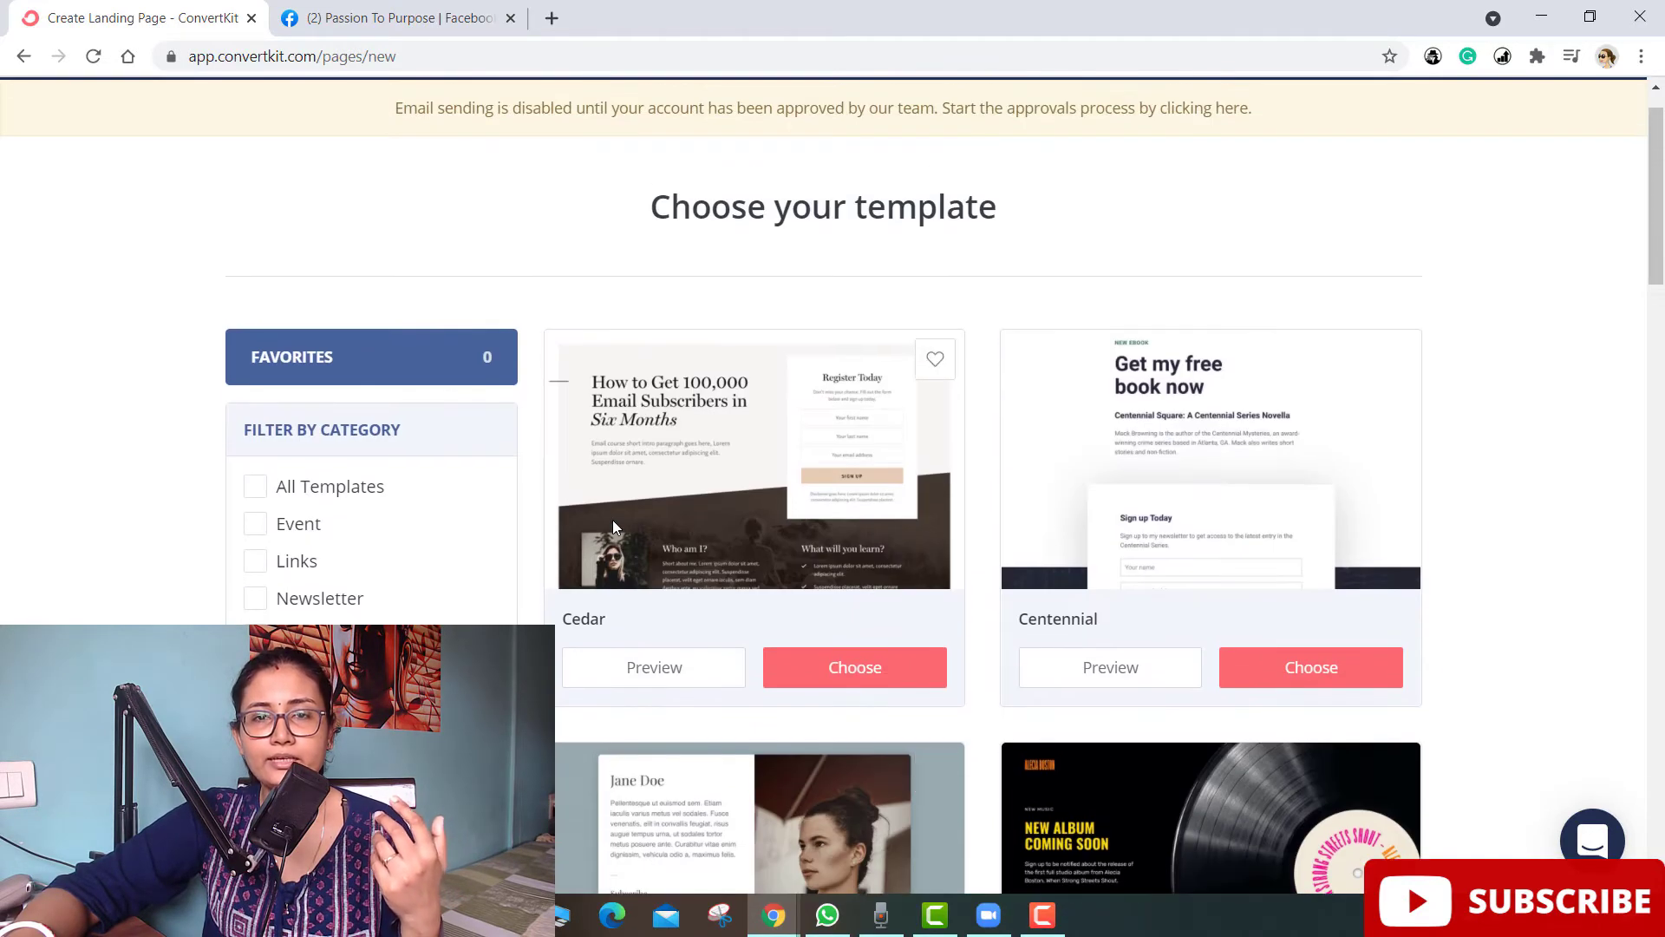
{"action": "scroll", "coordinate": [613, 521], "scroll_direction": "down", "scroll_amount": 10}
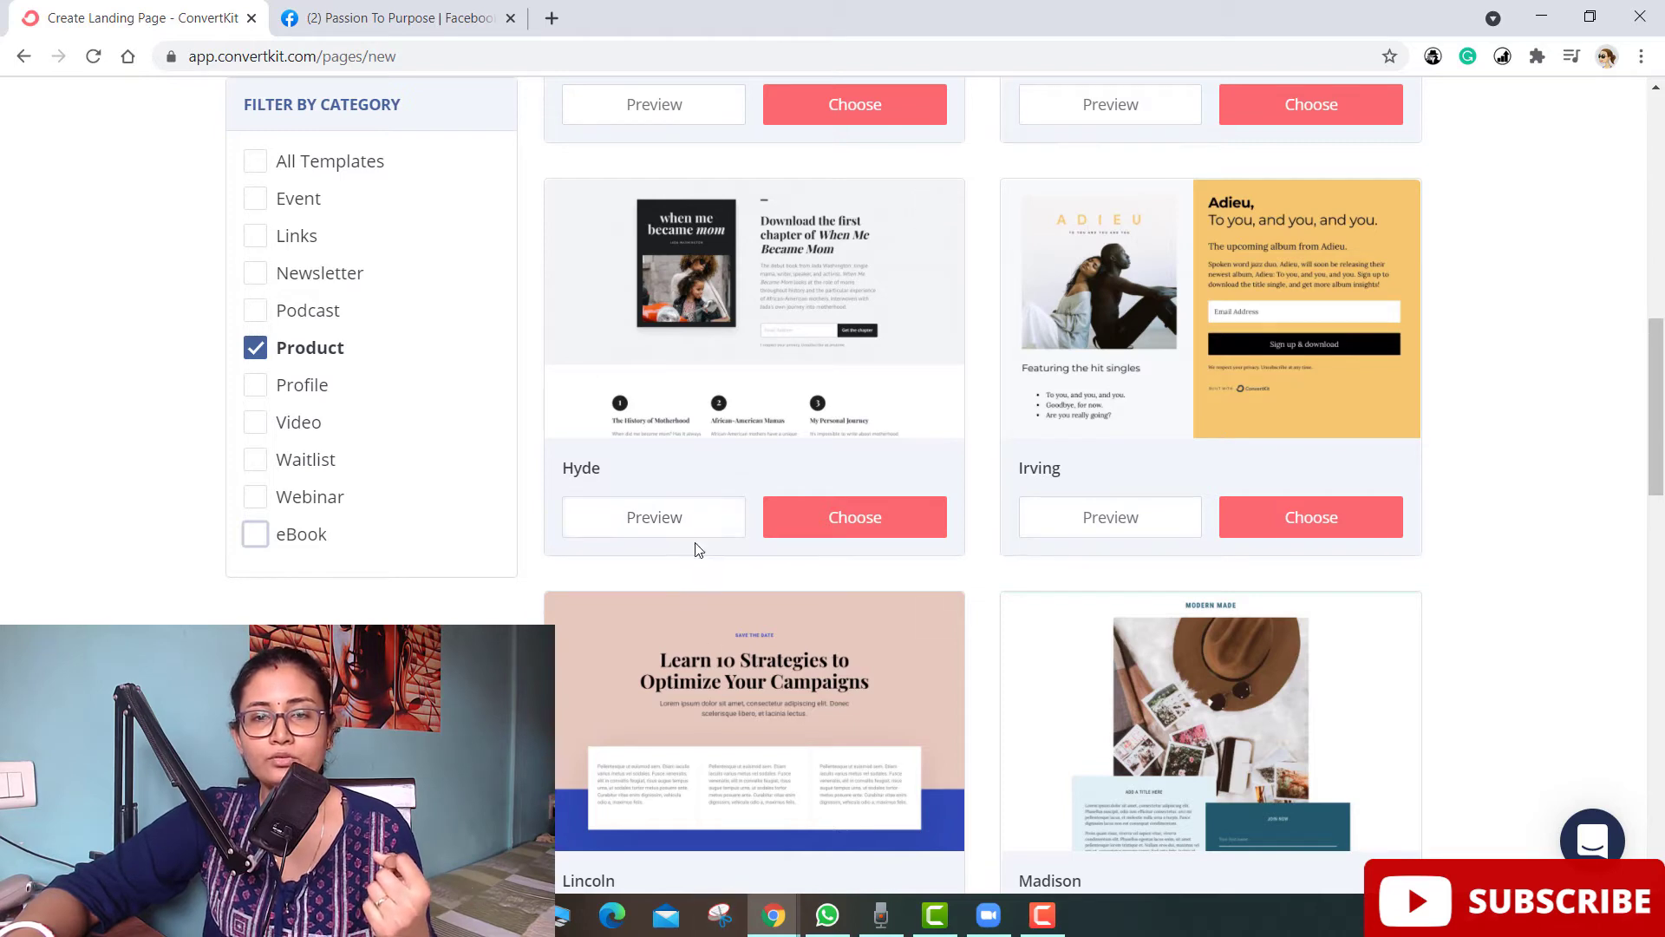
{"action": "scroll", "coordinate": [737, 598], "scroll_direction": "up", "scroll_amount": 3}
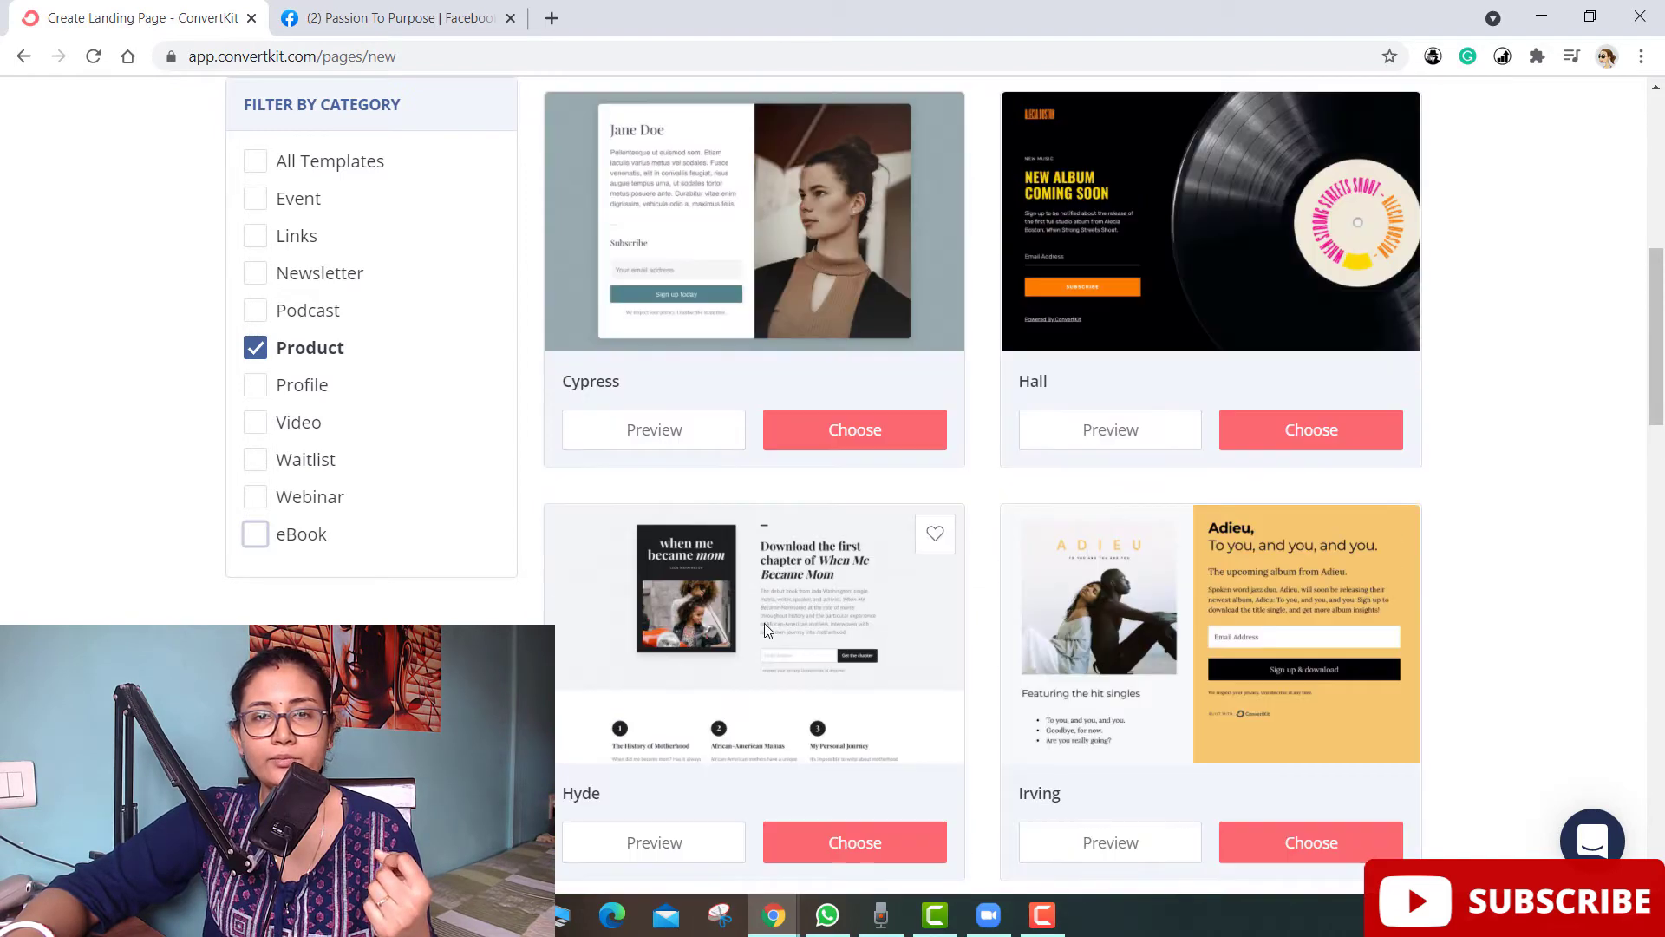
{"action": "left_click", "coordinate": [832, 852]}
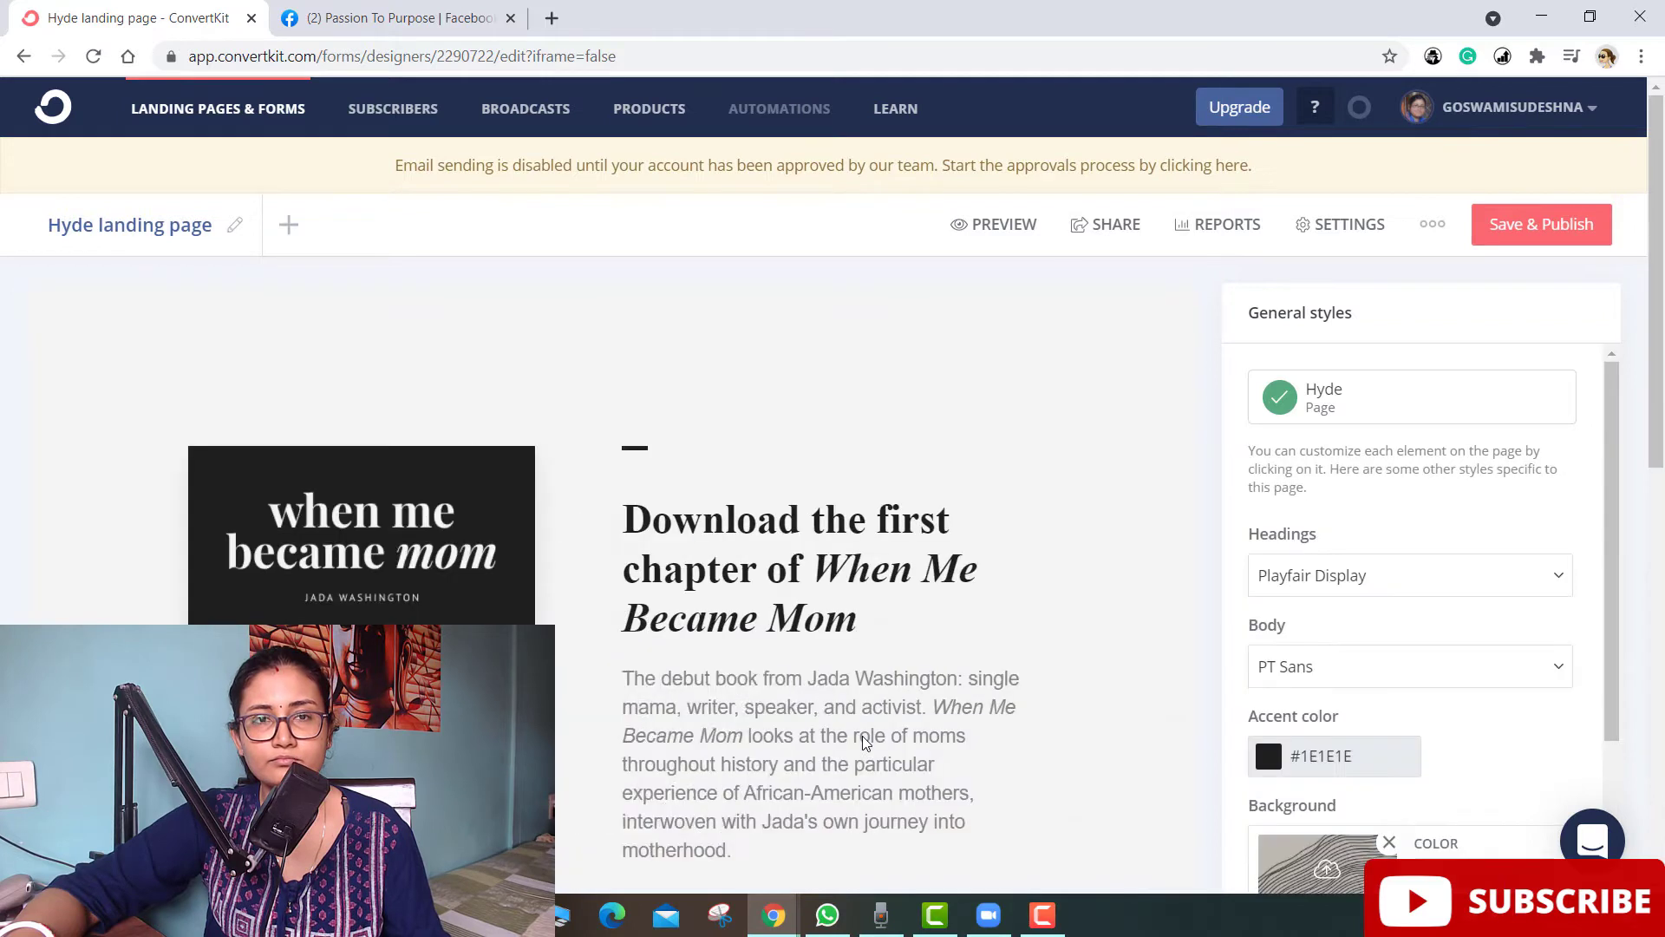
- Select the book cover image in the Hyde editor to show its Image Settings
{"action": "scroll", "coordinate": [556, 636], "scroll_direction": "down", "scroll_amount": 3}
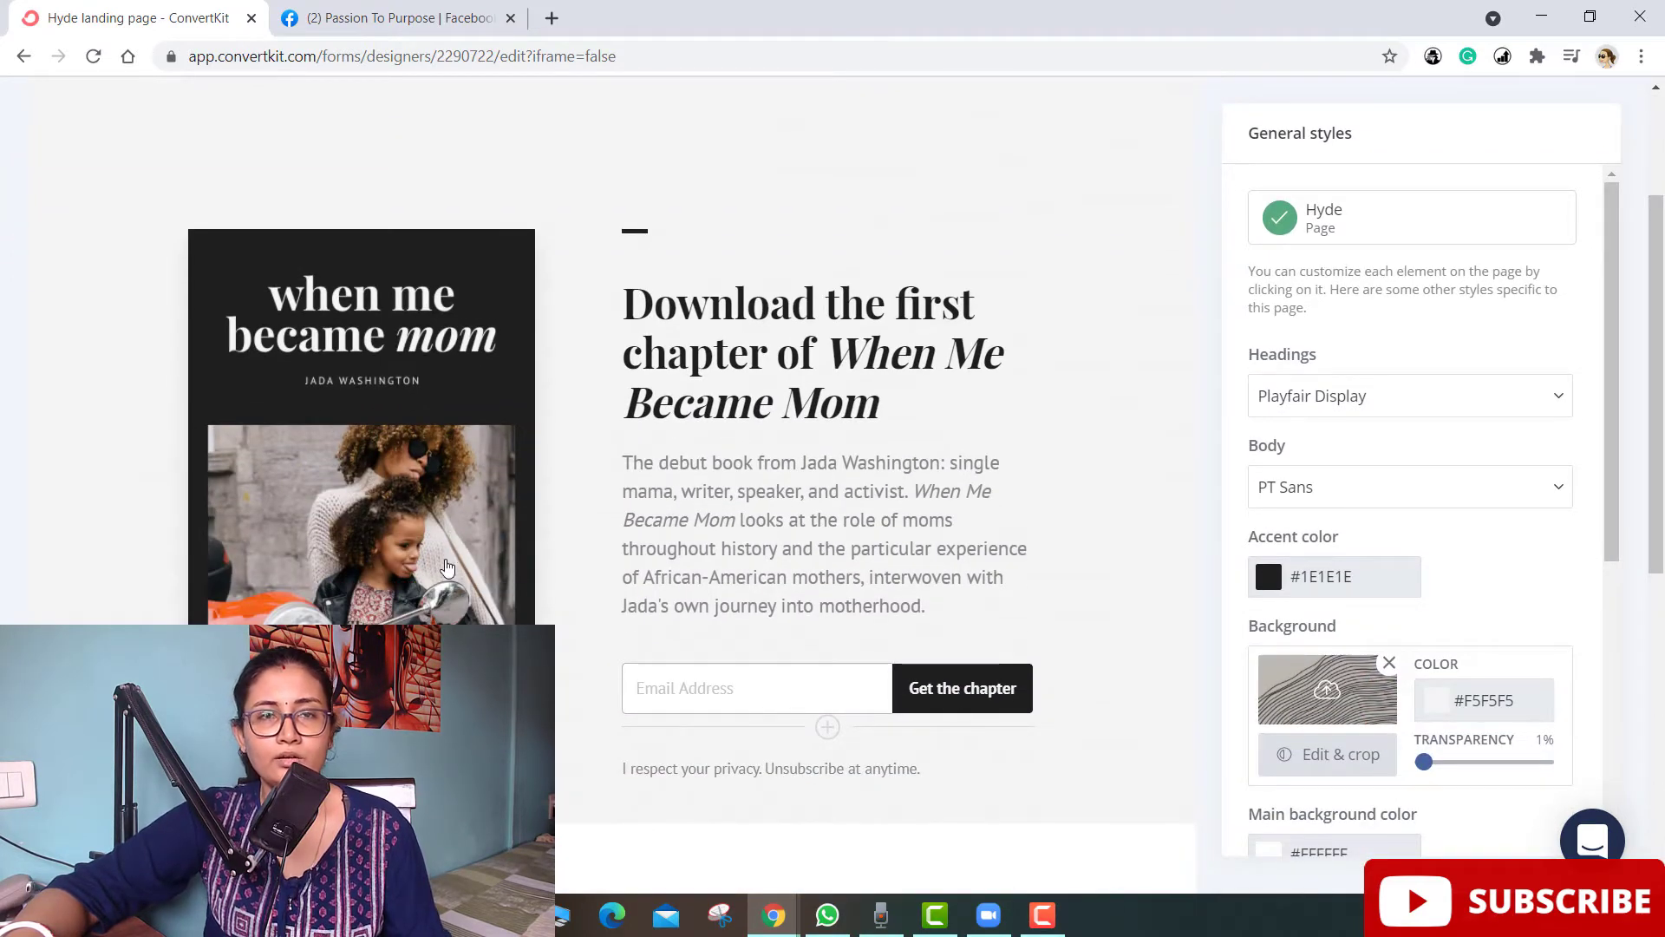
{"action": "left_click", "coordinate": [301, 492]}
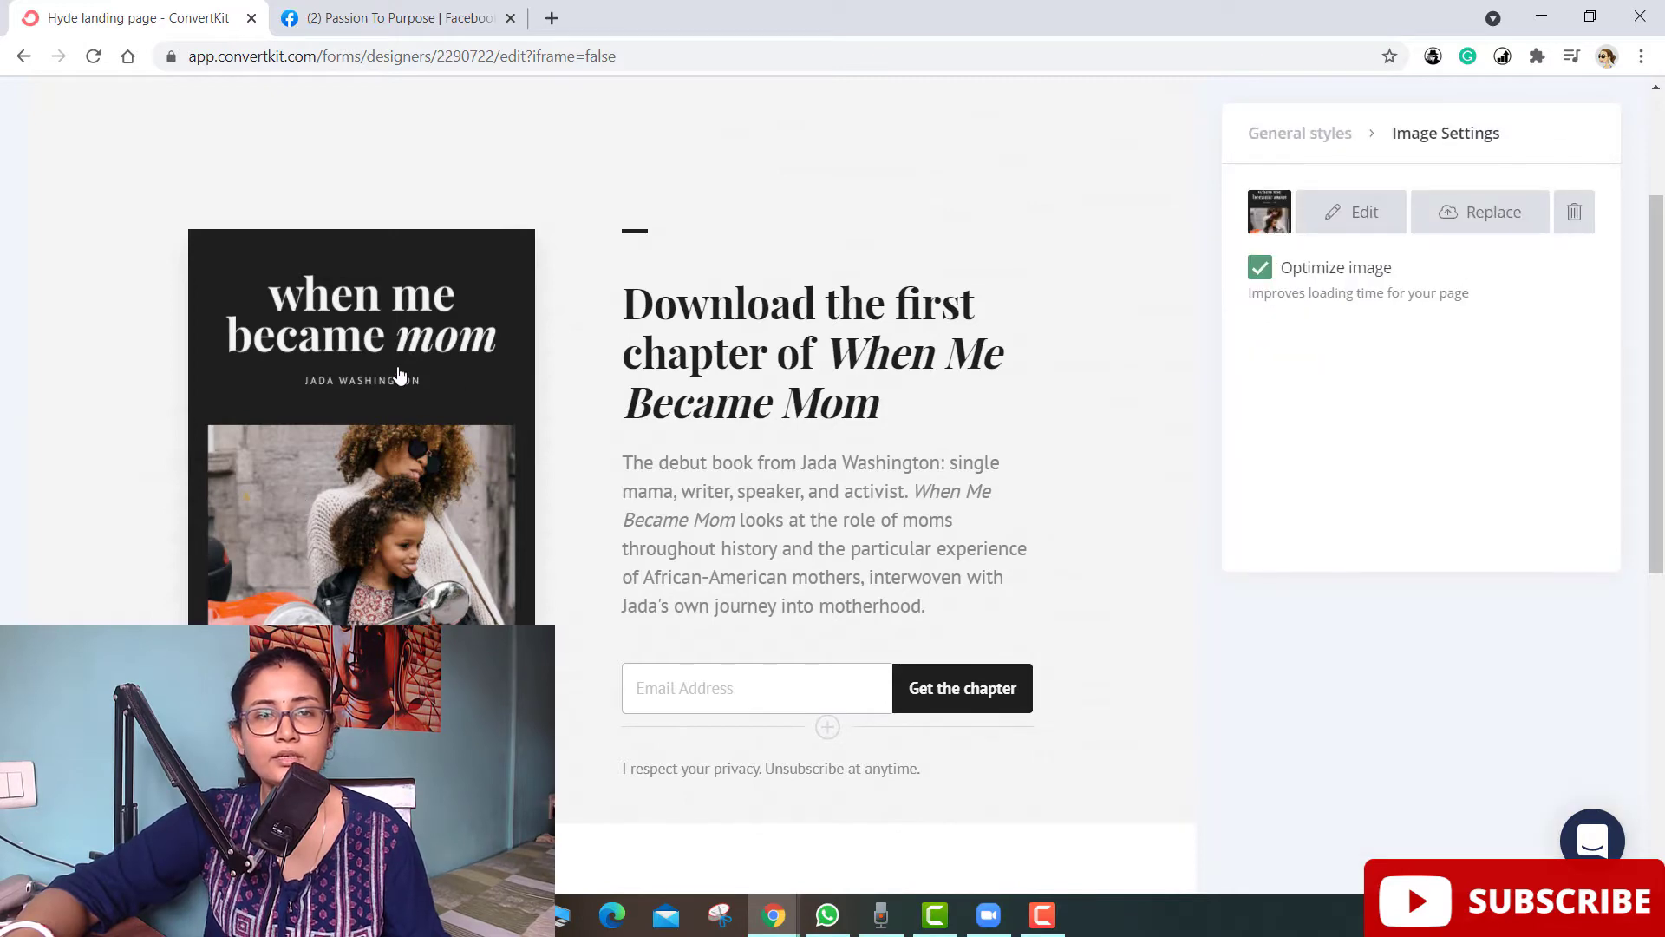
{"action": "scroll", "coordinate": [392, 520], "scroll_direction": "up", "scroll_amount": 3}
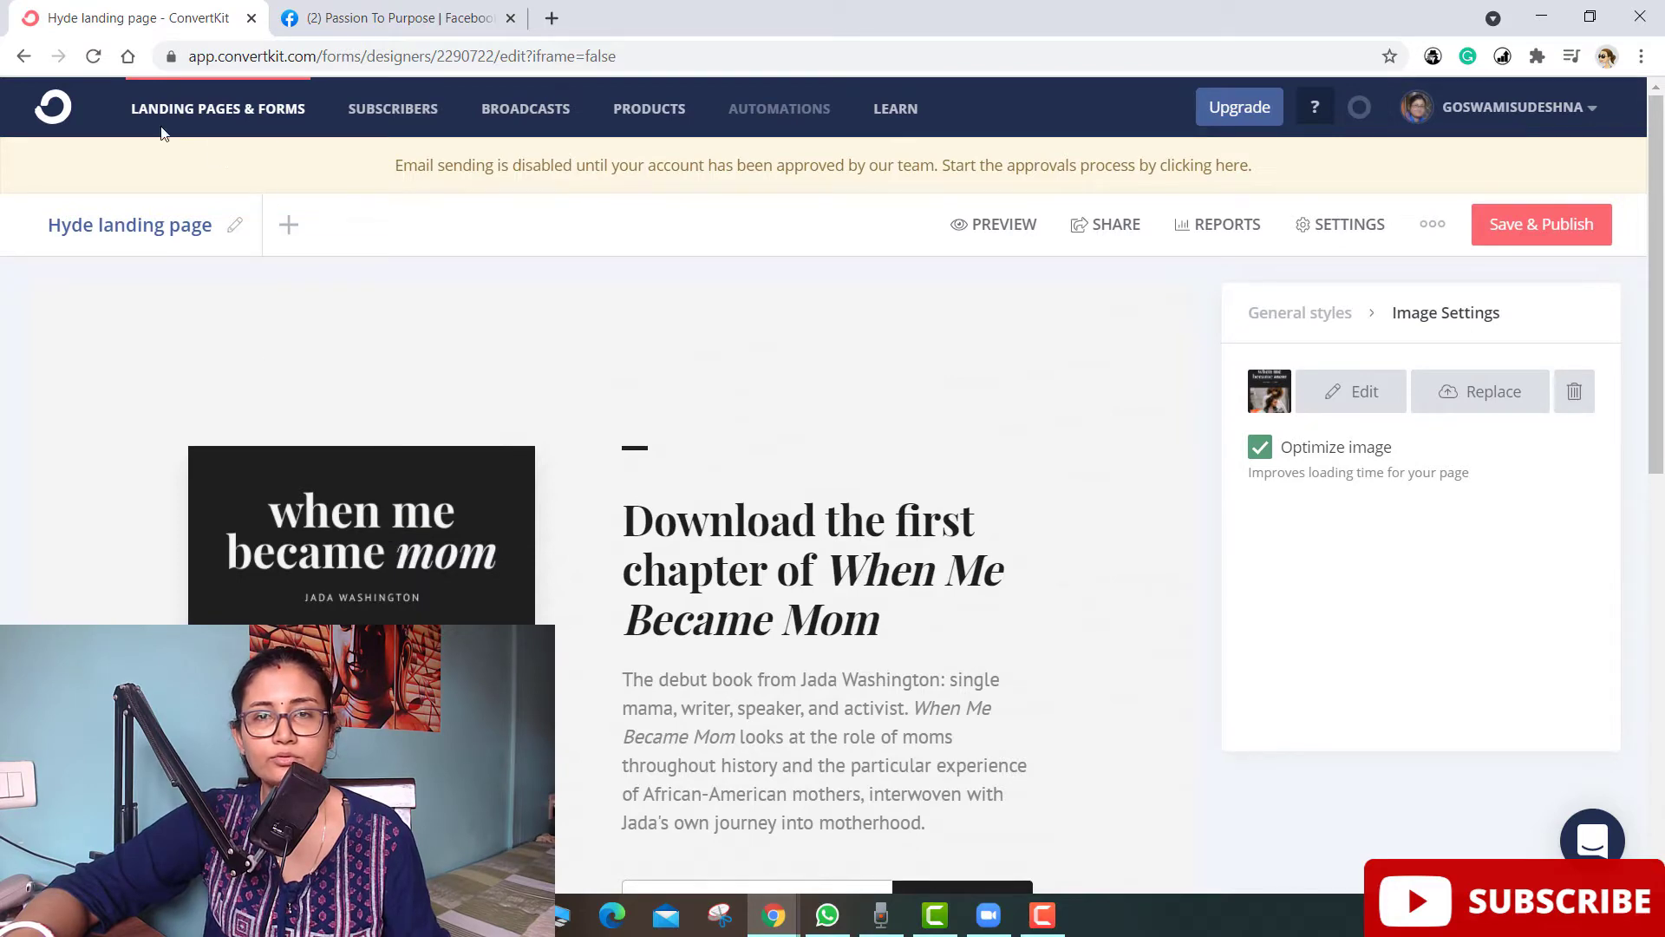
- Rename the landing page to 'Cake baking process' and select the book cover image
{"action": "left_click", "coordinate": [233, 227]}
{"action": "left_click_drag", "start_coordinate": [225, 230], "coordinate": [30, 235]}
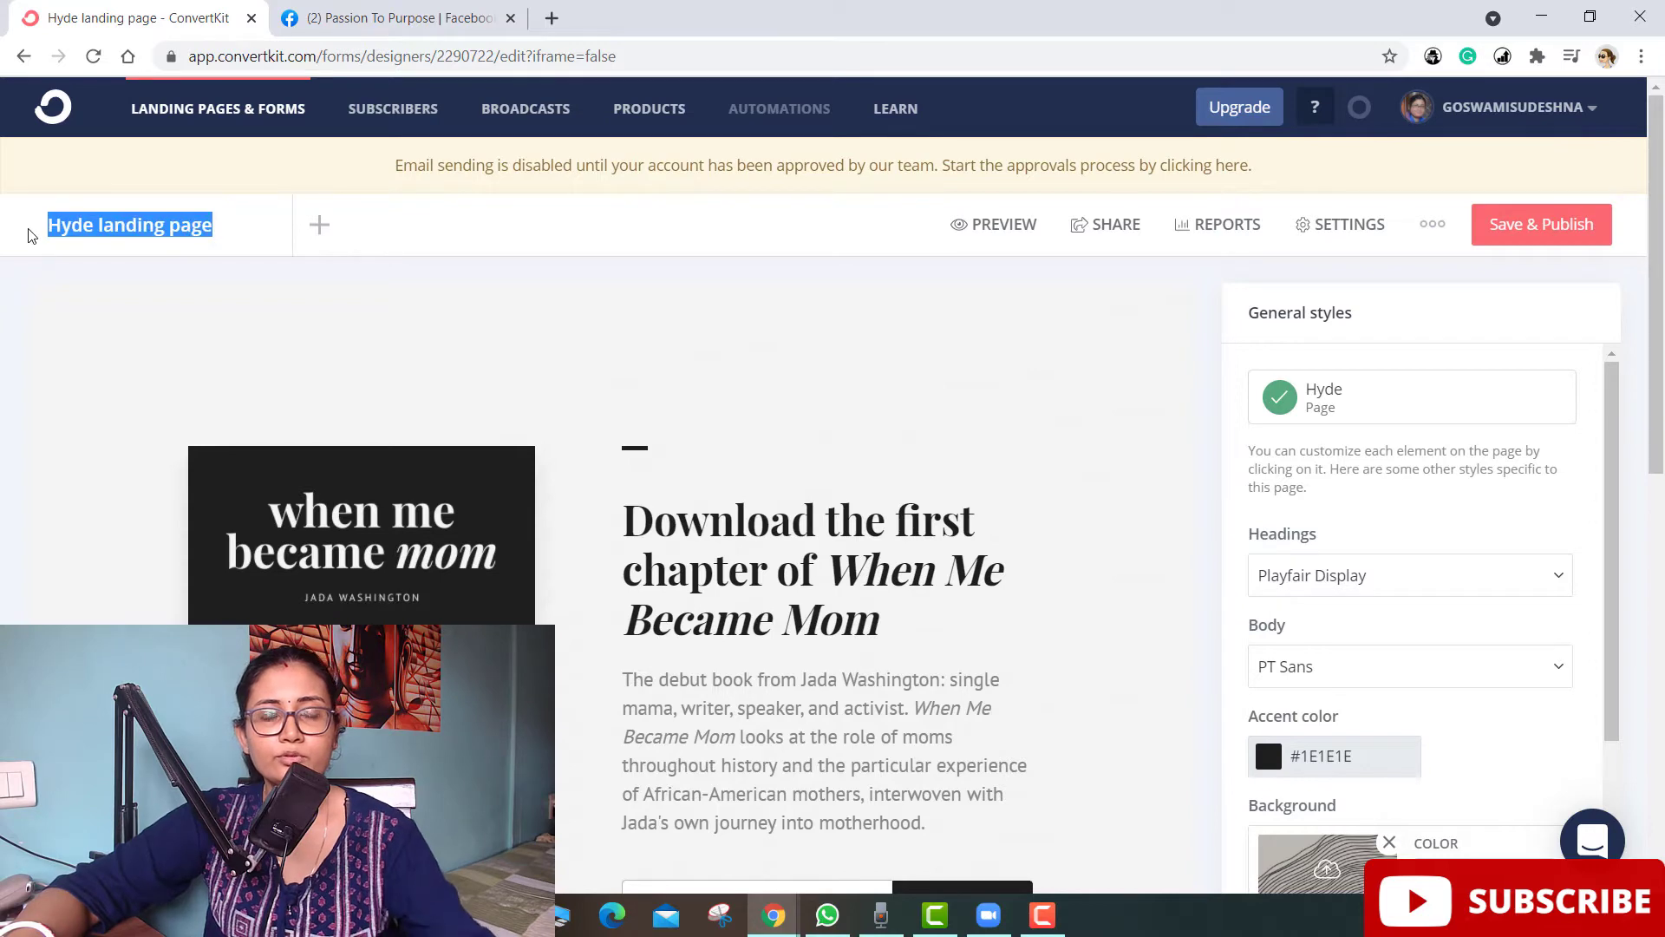
{"action": "type", "text": "cAKE"}
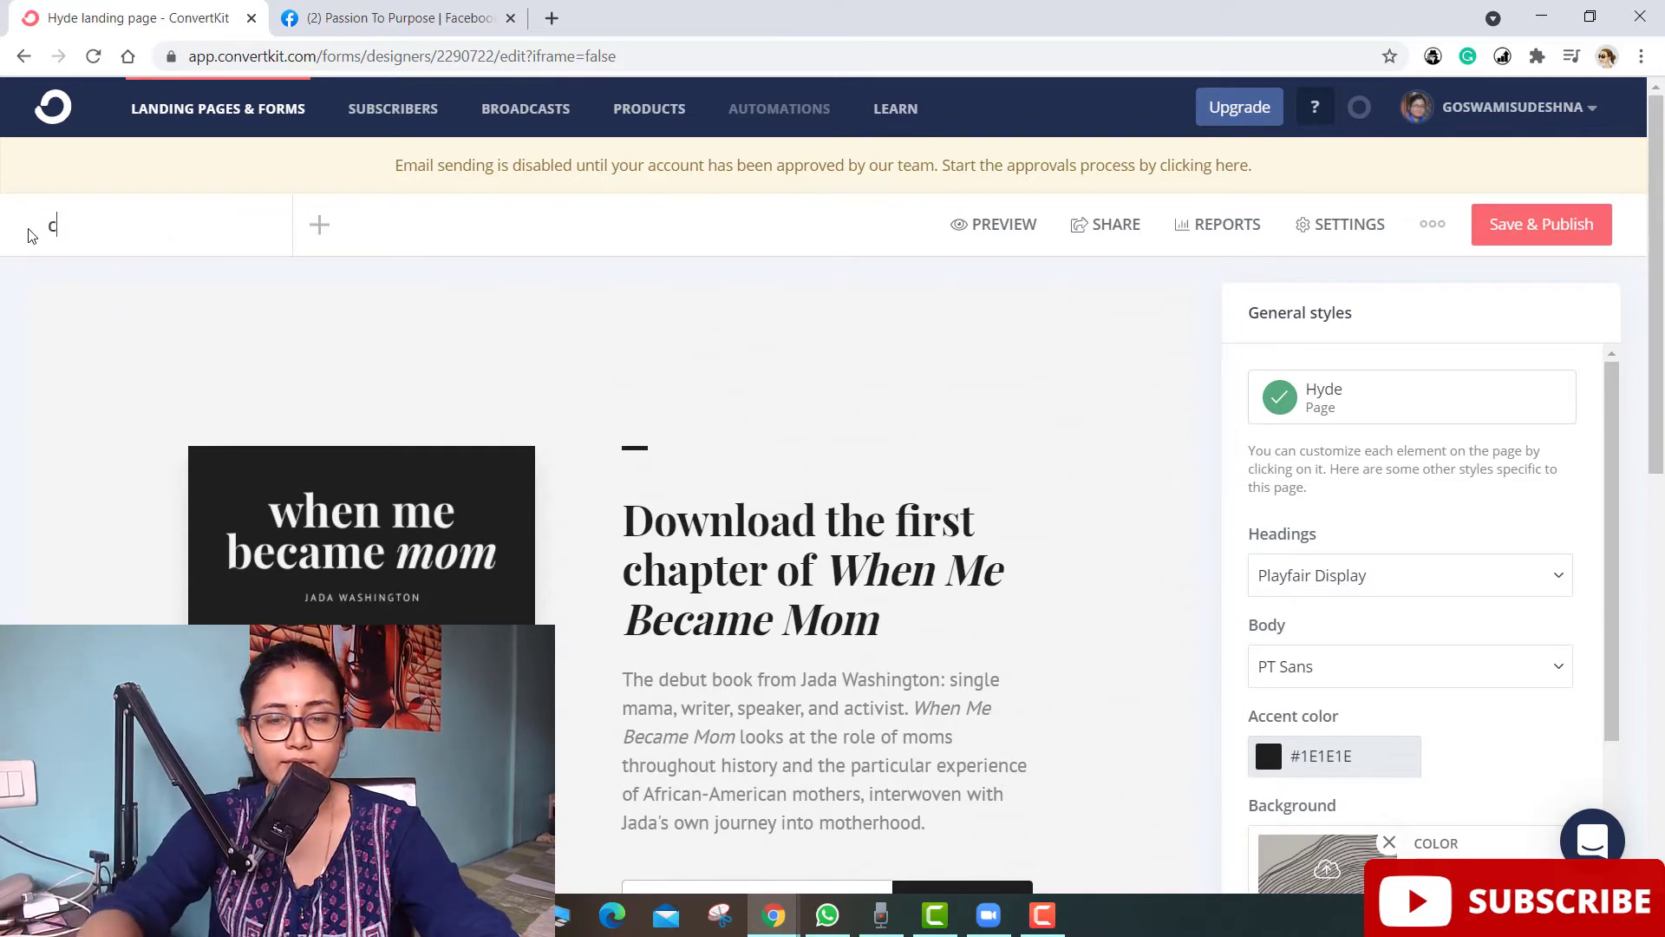
{"action": "key", "text": "BackSpace"}
{"action": "key", "text": "BackSpace"}
{"action": "key", "text": "BackSpace"}
{"action": "key", "text": "BackSpace"}
{"action": "key", "text": "BackSpace"}
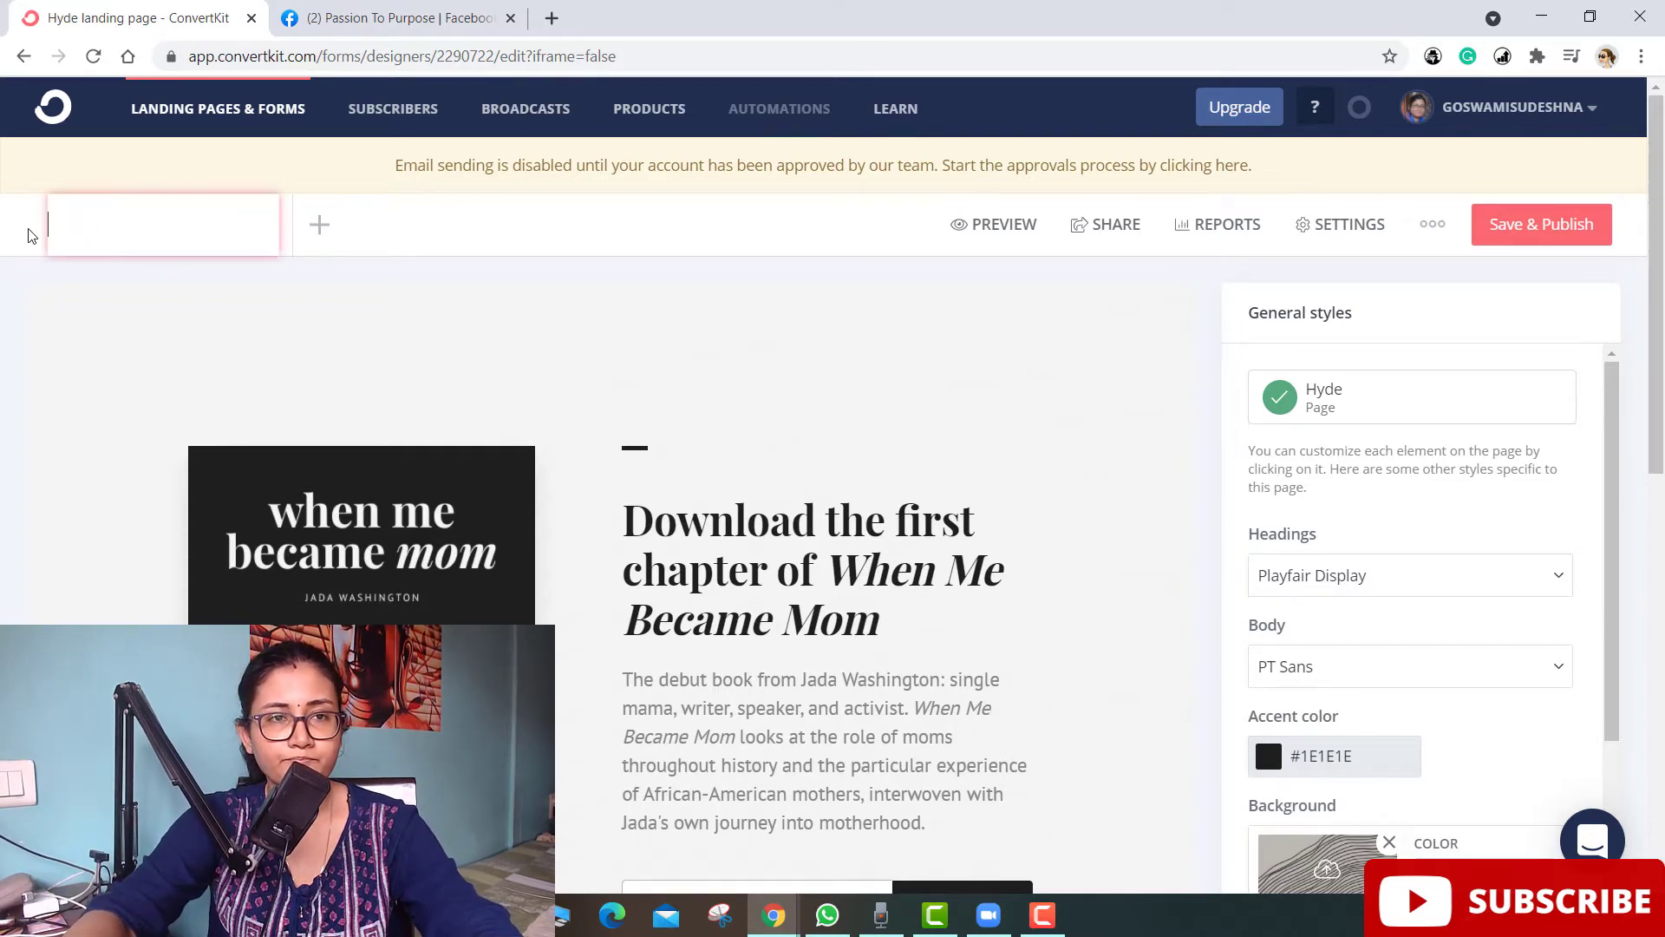
{"action": "type", "text": "Cake "}
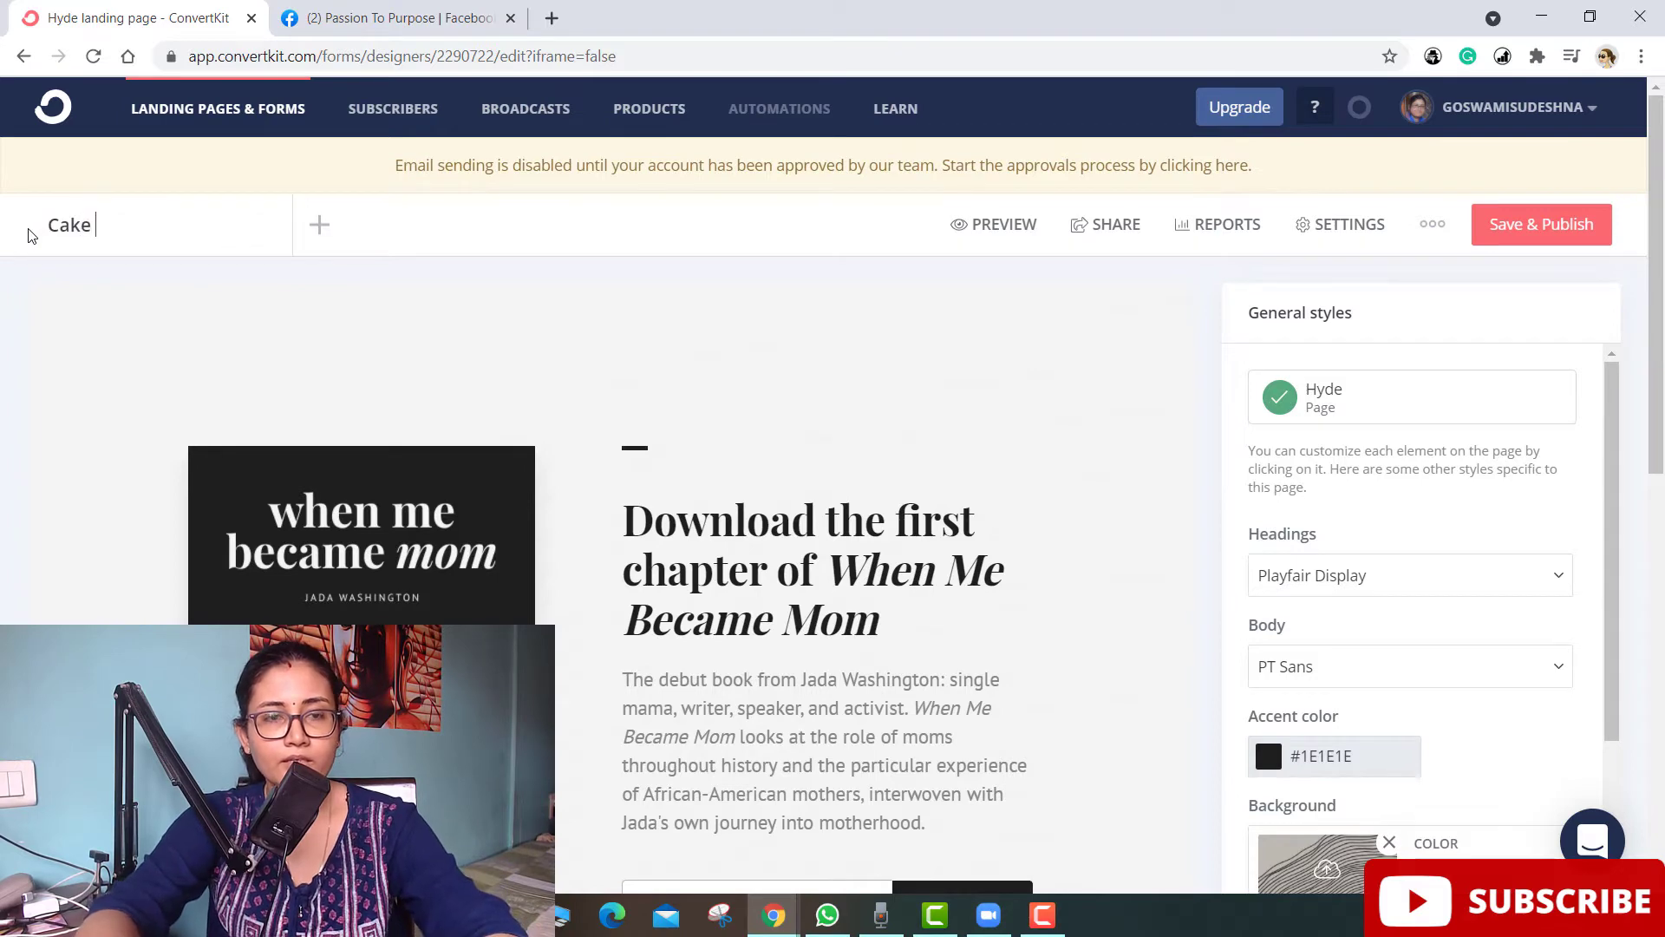
{"action": "type", "text": "baking process"}
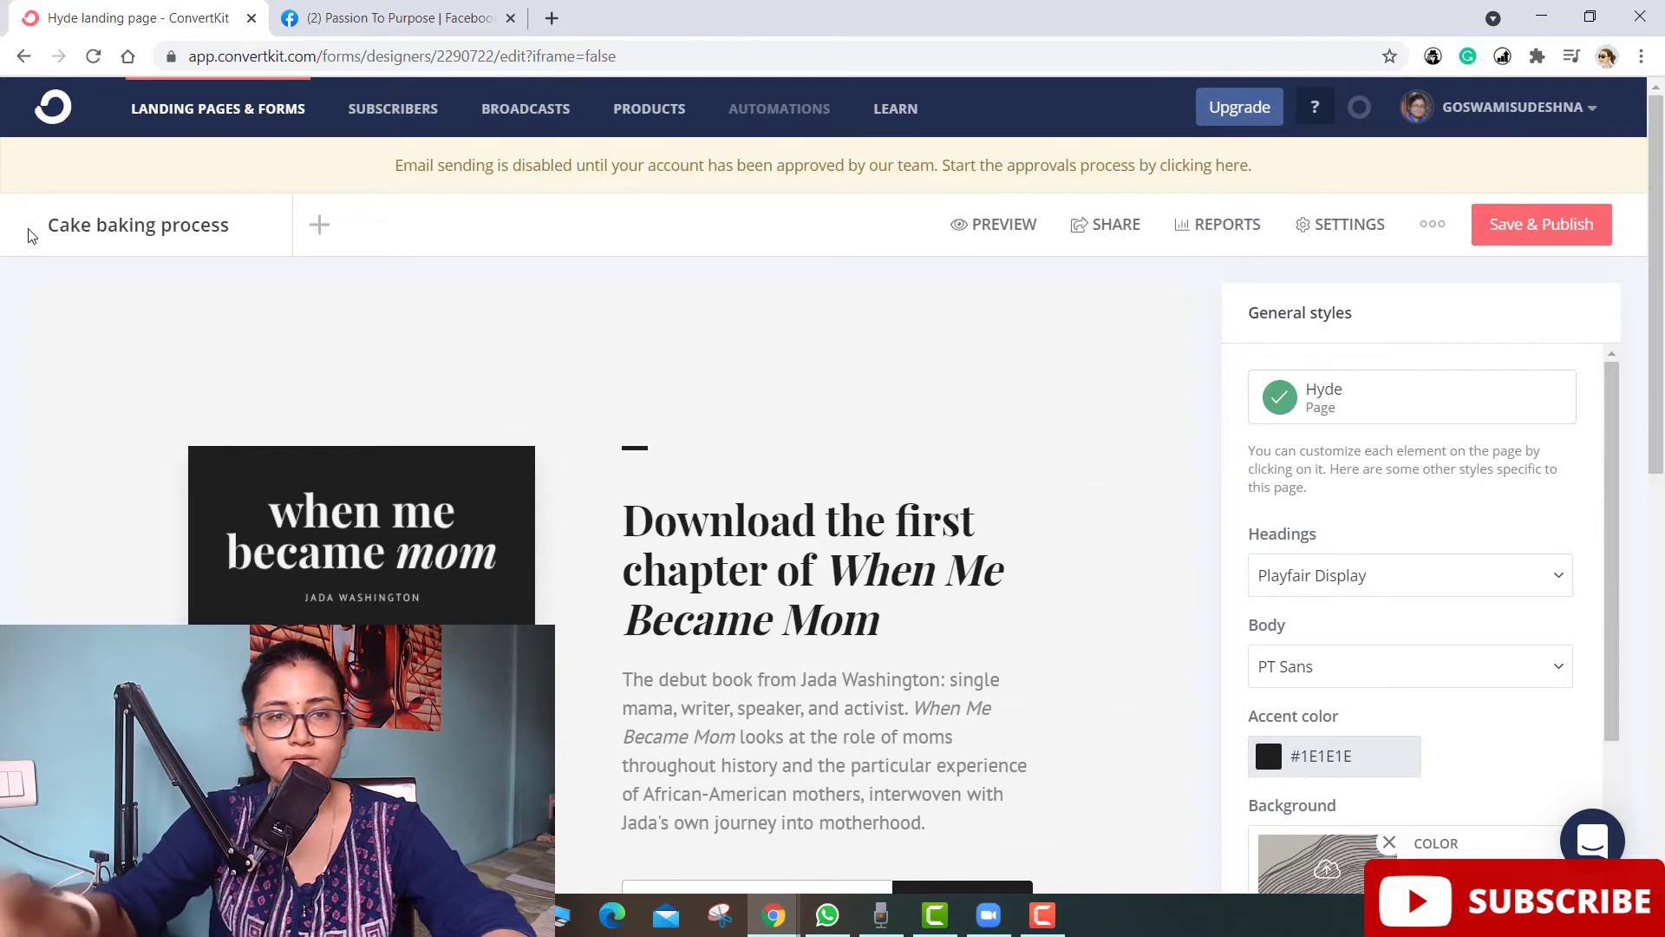
{"action": "key", "text": "Return"}
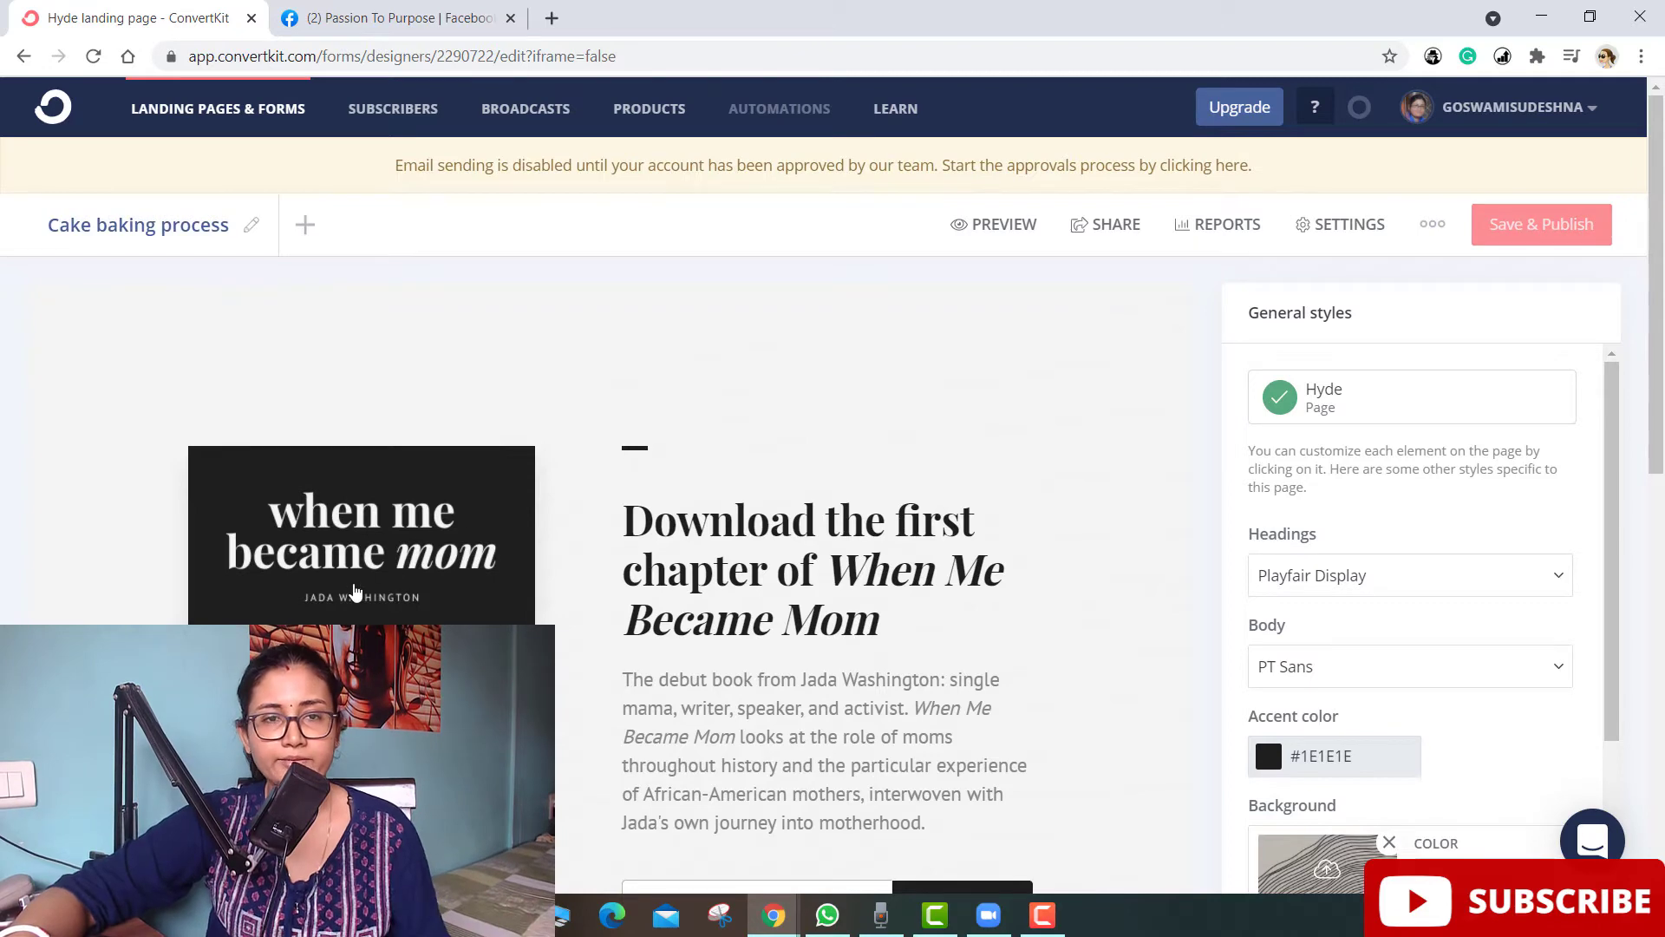
{"action": "left_click", "coordinate": [356, 589]}
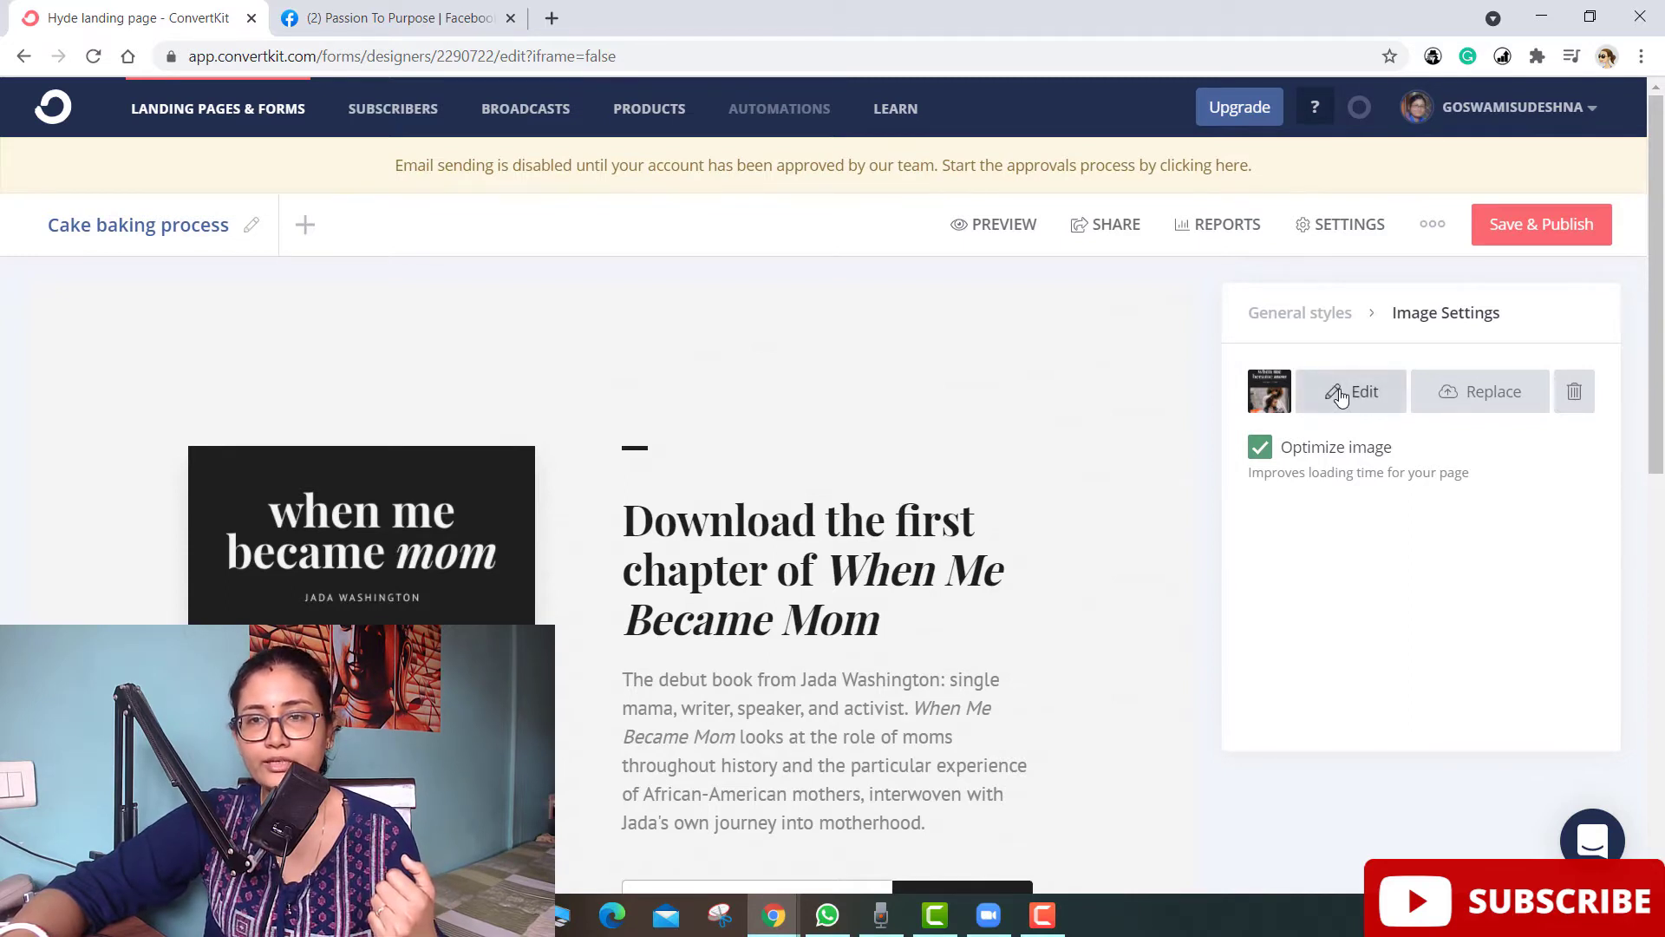
- Replace the book cover with the pink cupcakes photo from an Unsplash search for 'cakes'
{"action": "left_click", "coordinate": [1470, 404]}
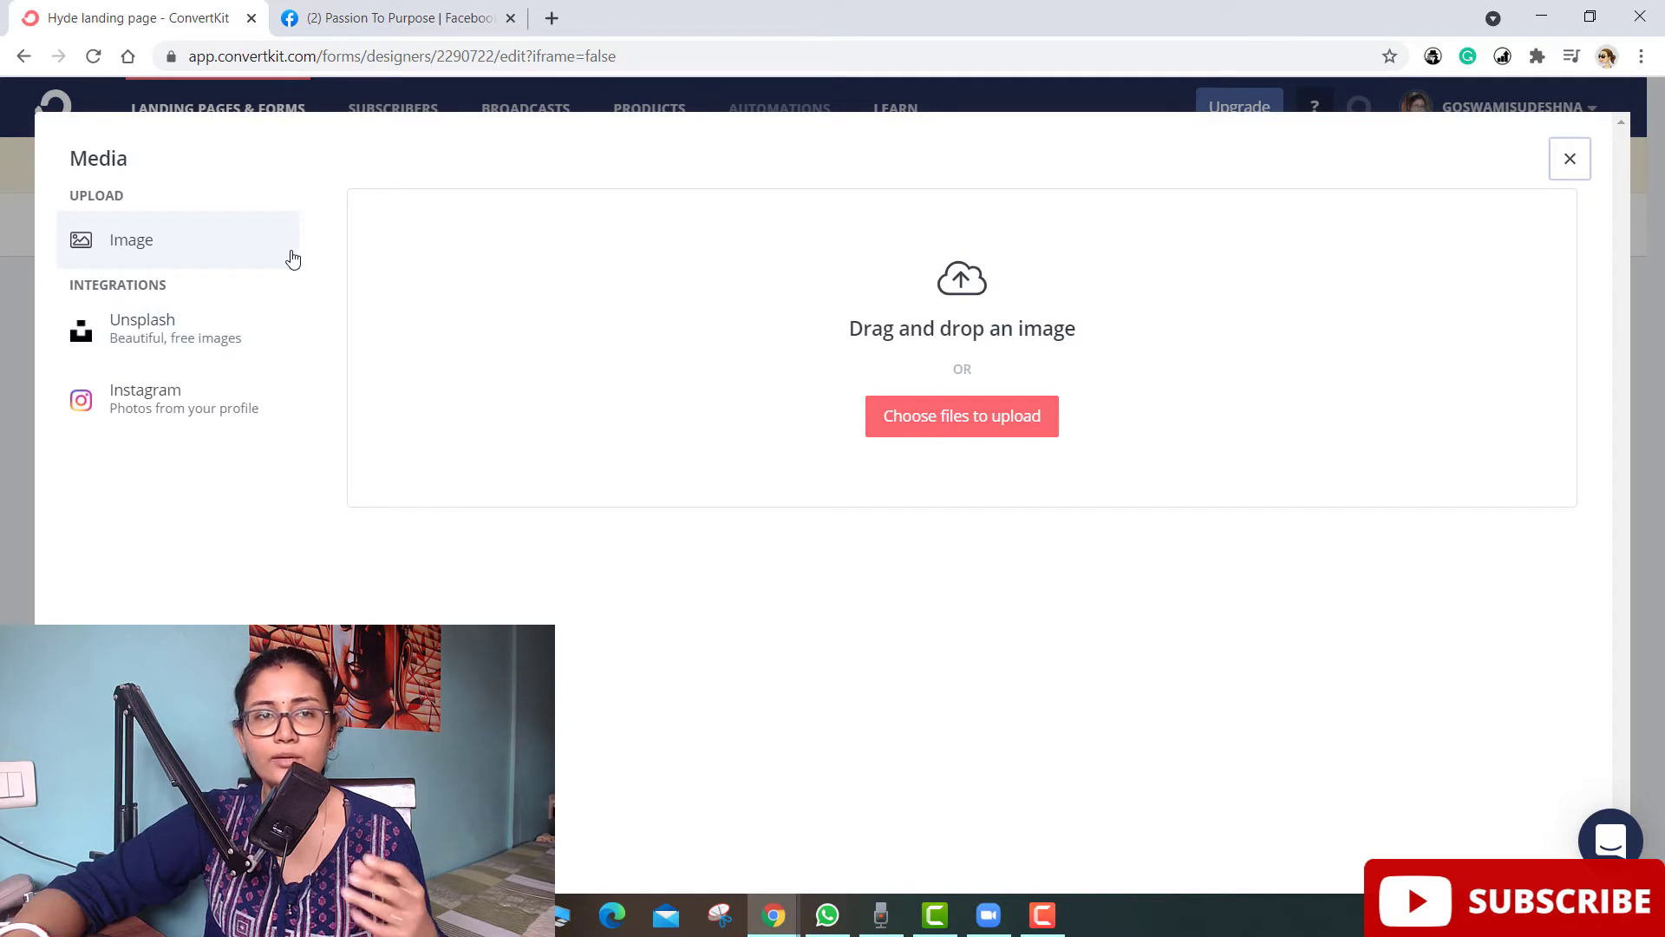
{"action": "left_click", "coordinate": [187, 341]}
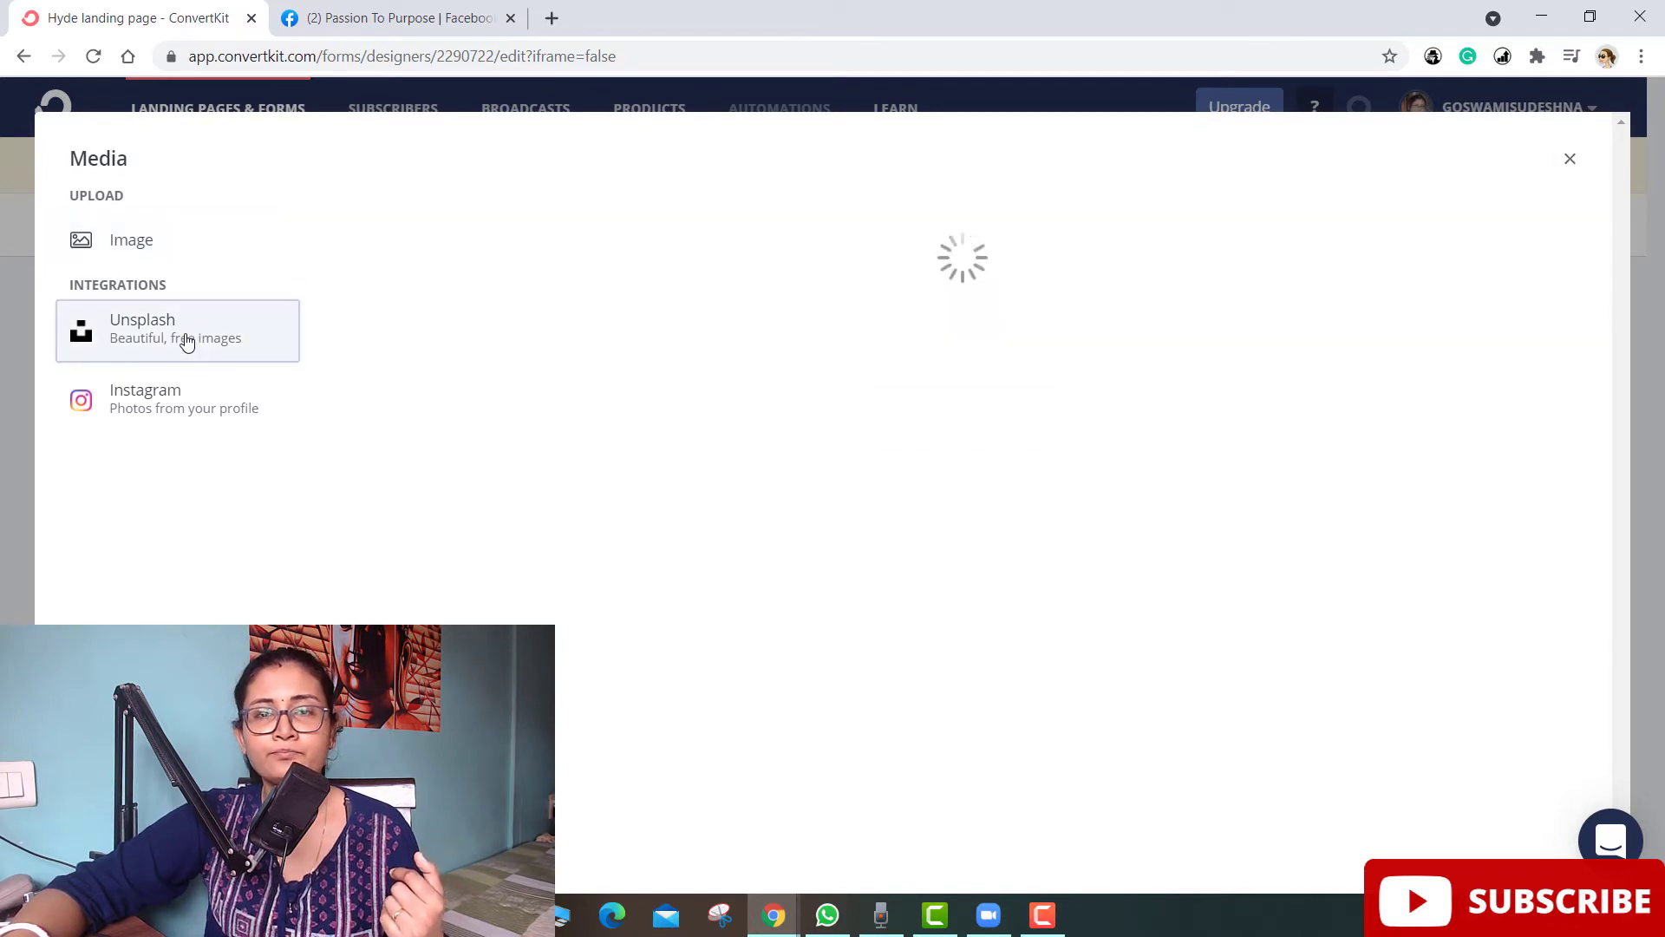
{"action": "left_click", "coordinate": [426, 241]}
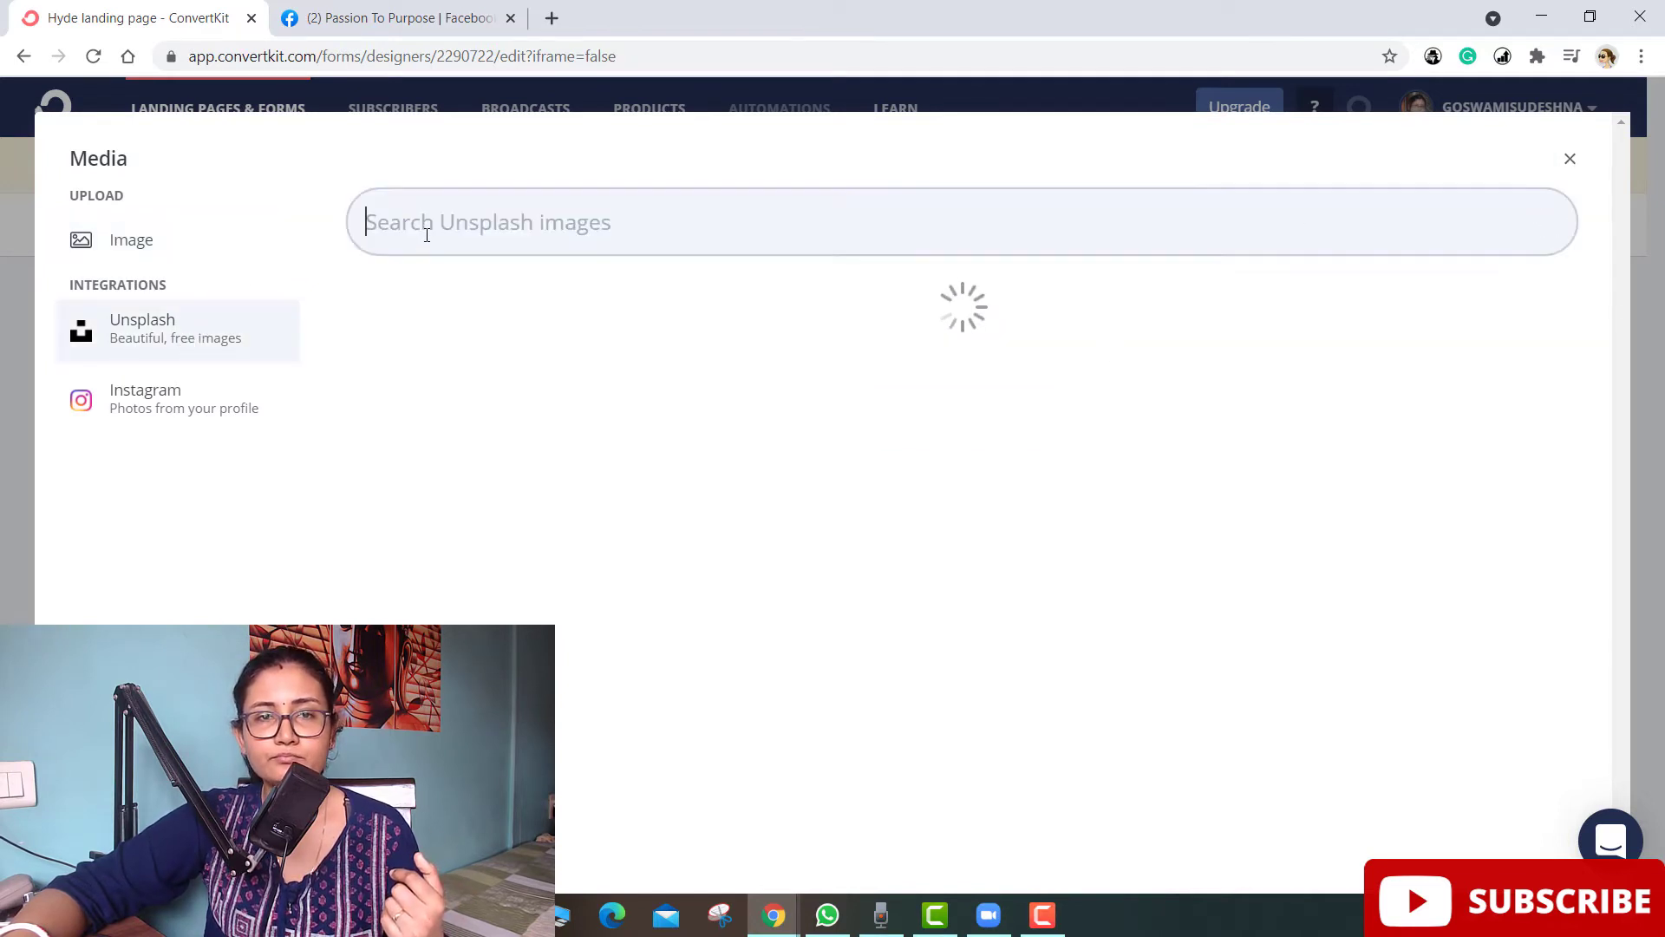
{"action": "type", "text": "cakes"}
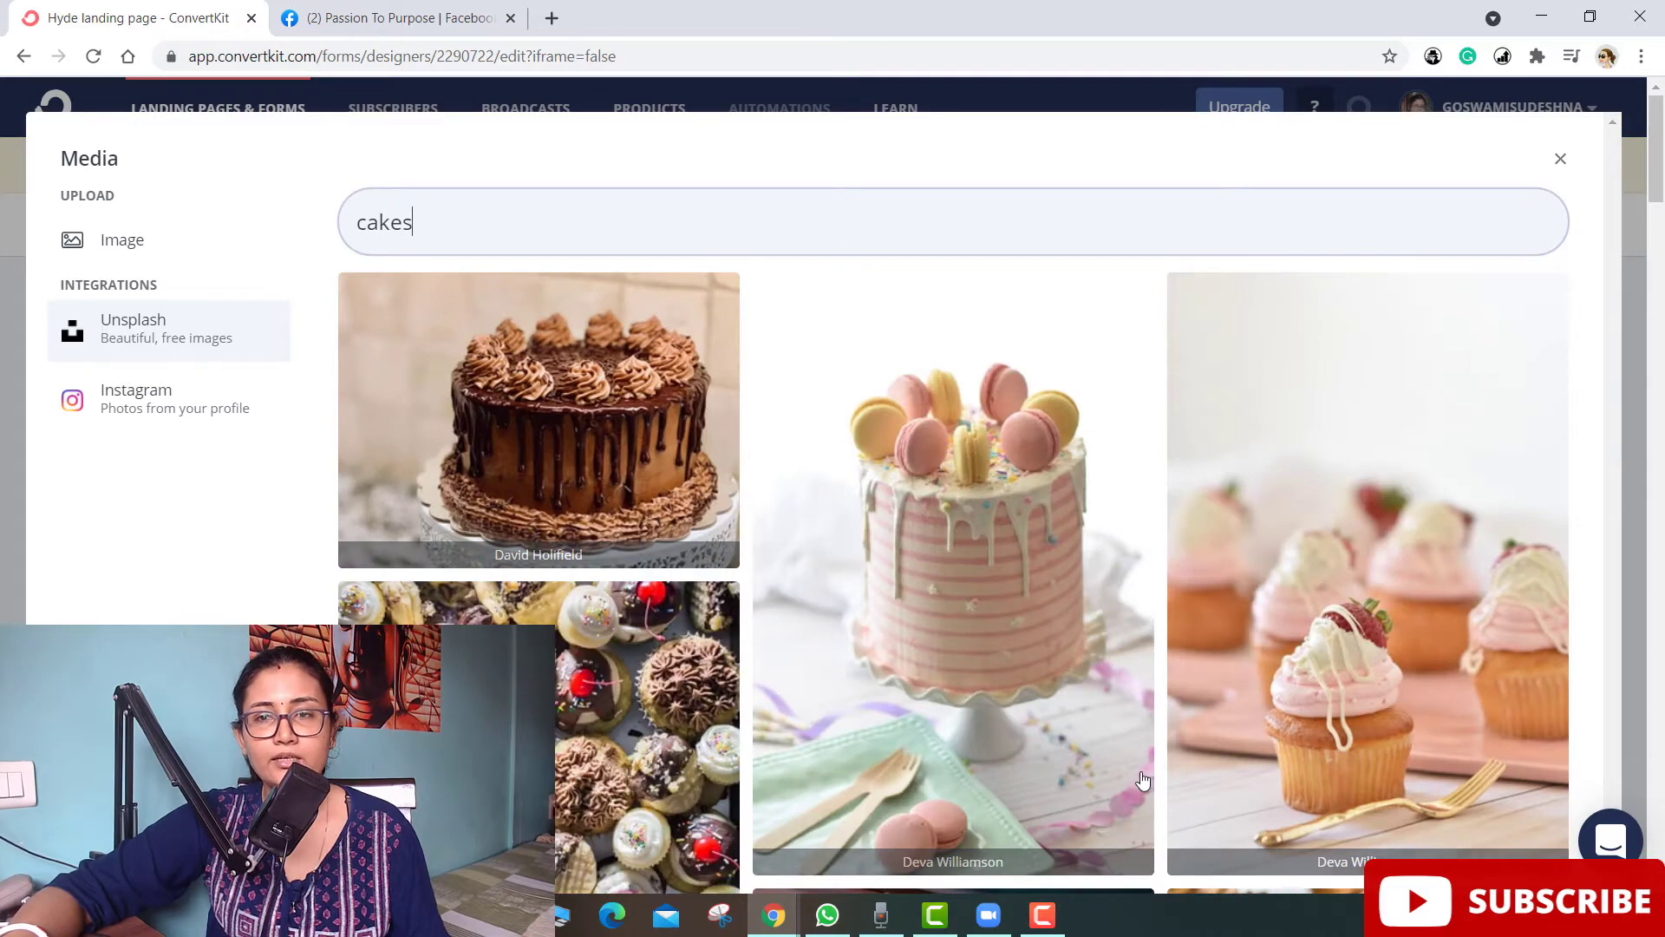
{"action": "scroll", "coordinate": [1144, 779], "scroll_direction": "down", "scroll_amount": 4}
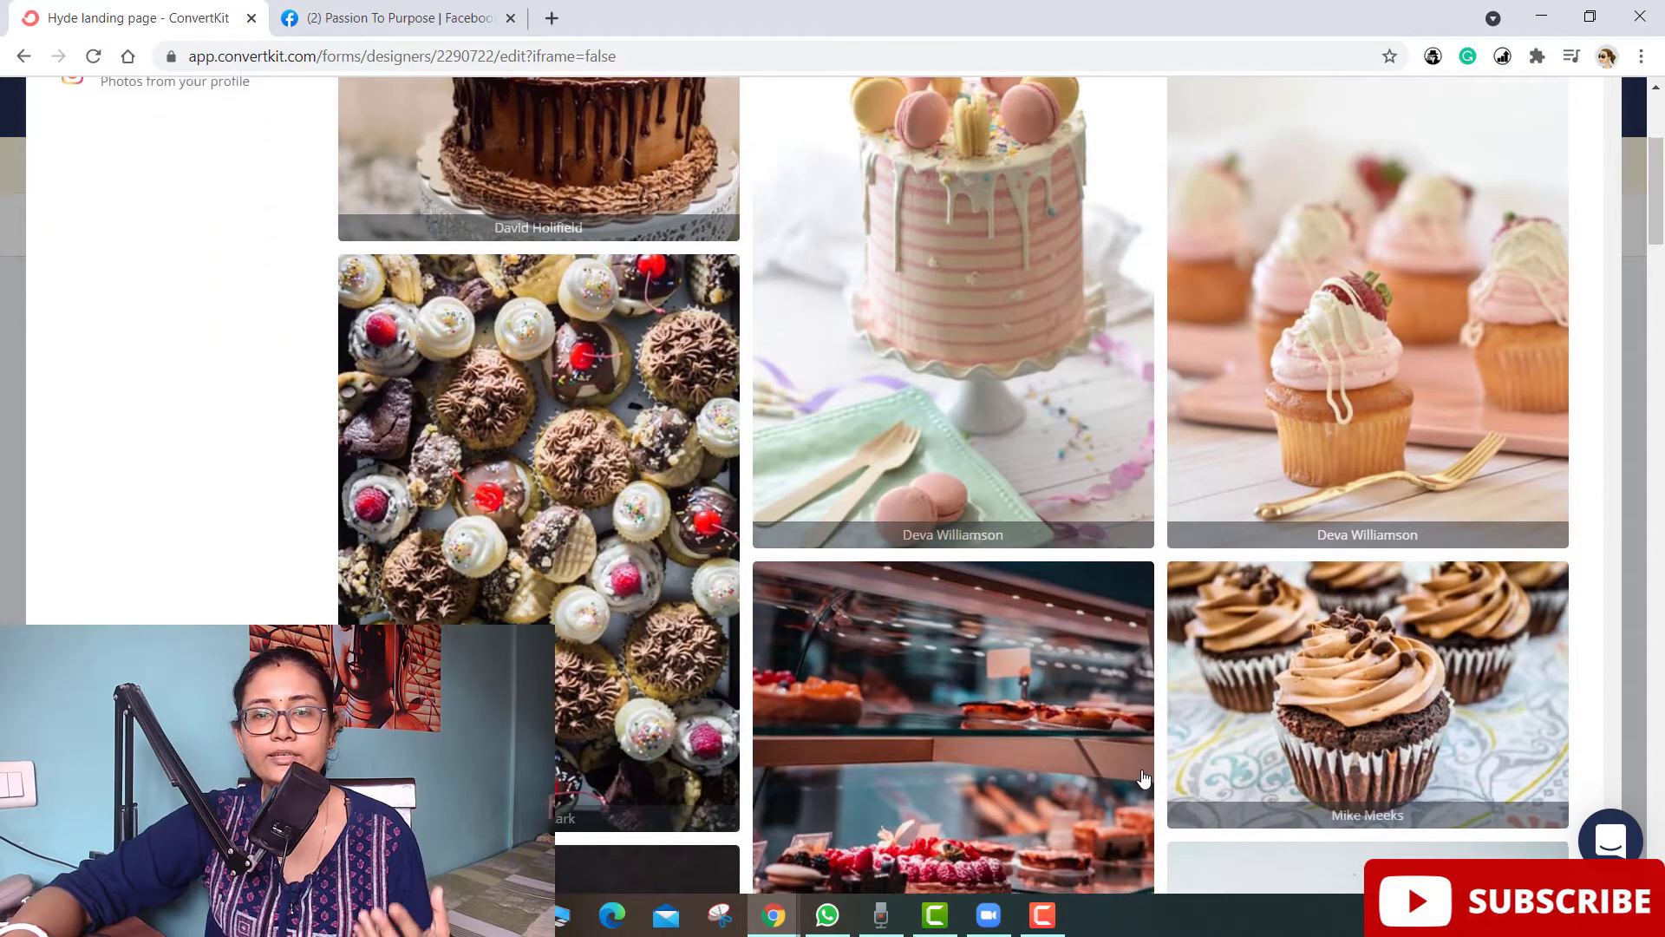
{"action": "scroll", "coordinate": [1143, 779], "scroll_direction": "down", "scroll_amount": 5}
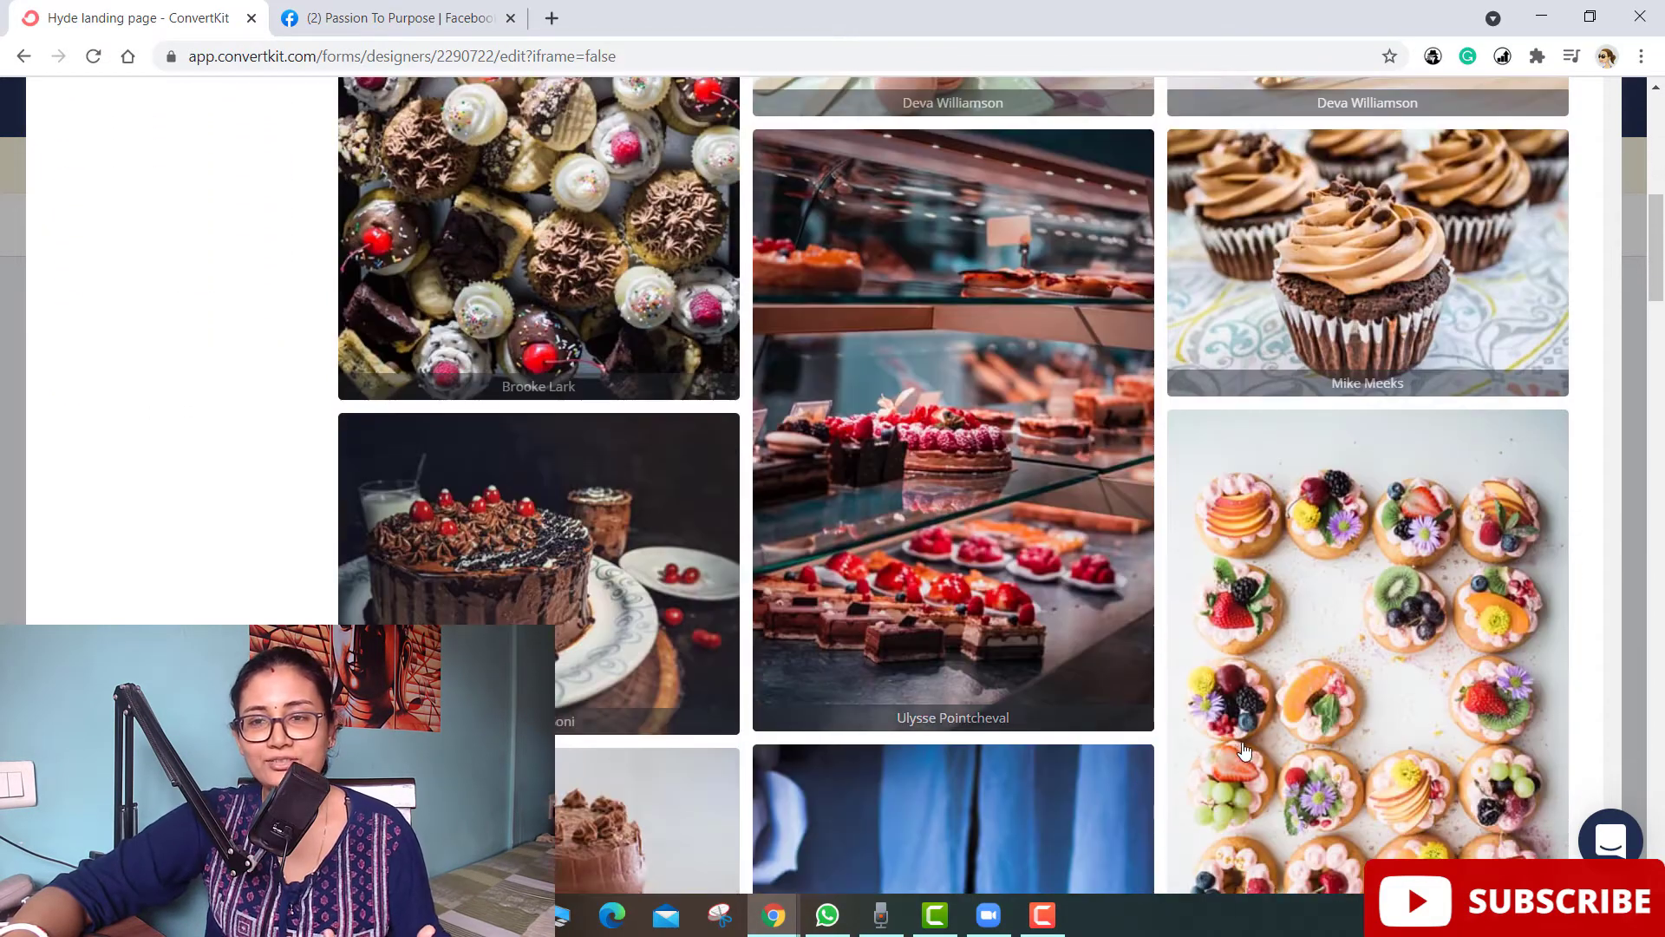
{"action": "scroll", "coordinate": [1240, 746], "scroll_direction": "down", "scroll_amount": 3}
{"action": "scroll", "coordinate": [1312, 533], "scroll_direction": "down", "scroll_amount": 3}
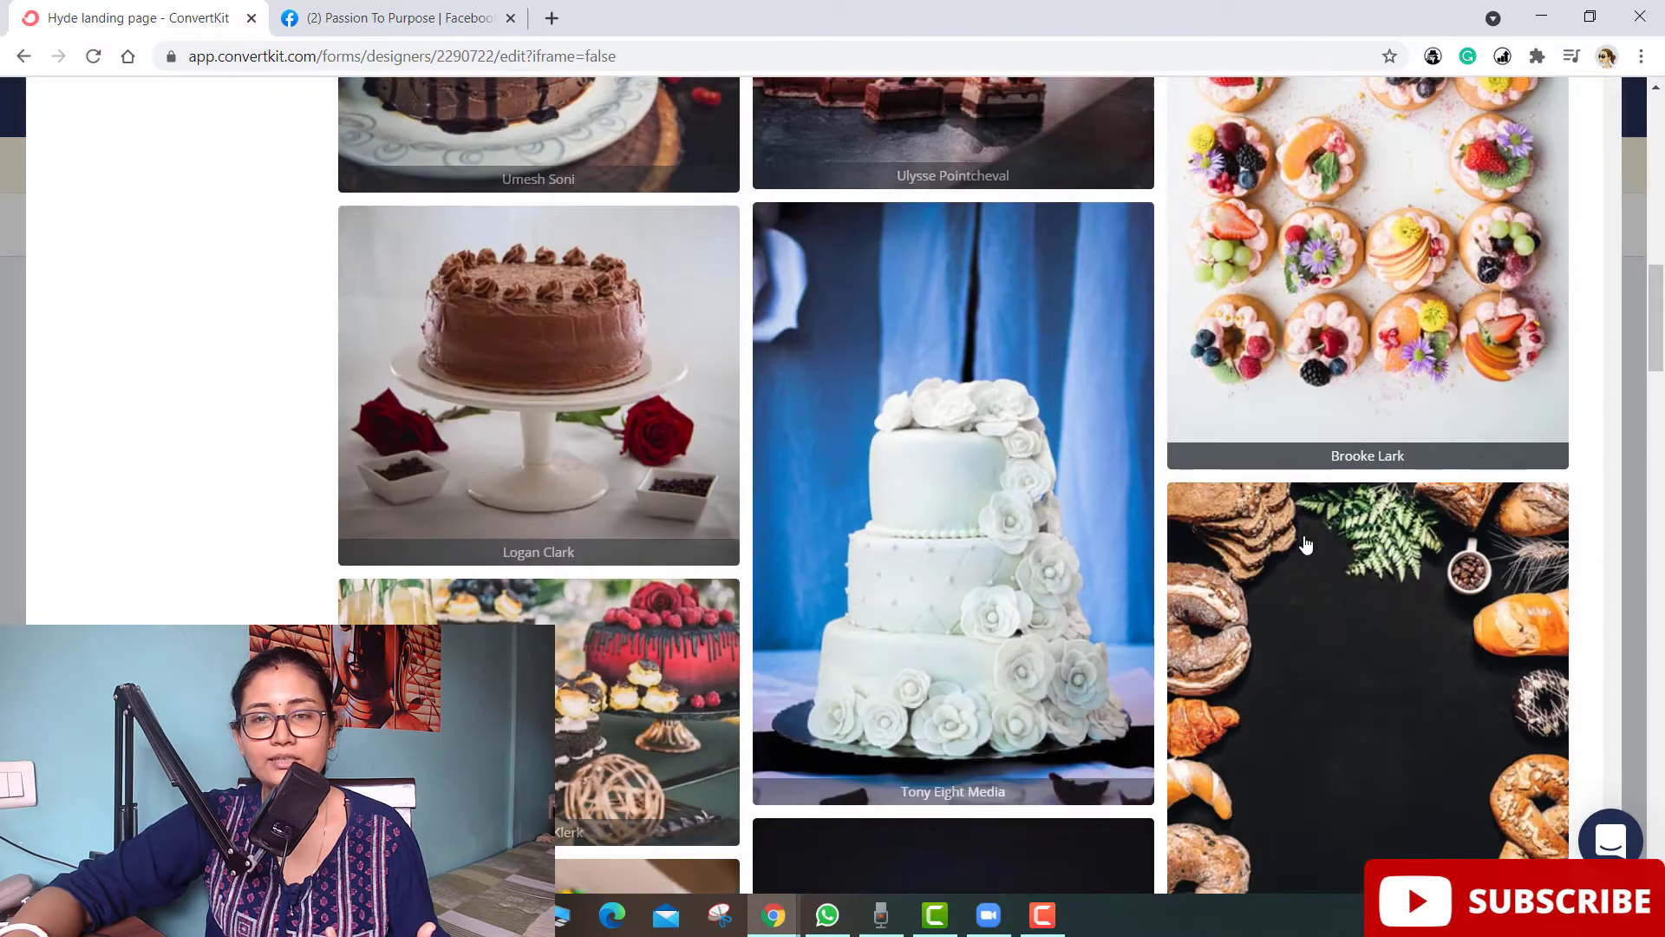
{"action": "scroll", "coordinate": [601, 658], "scroll_direction": "up", "scroll_amount": 1}
{"action": "scroll", "coordinate": [601, 657], "scroll_direction": "up", "scroll_amount": 5}
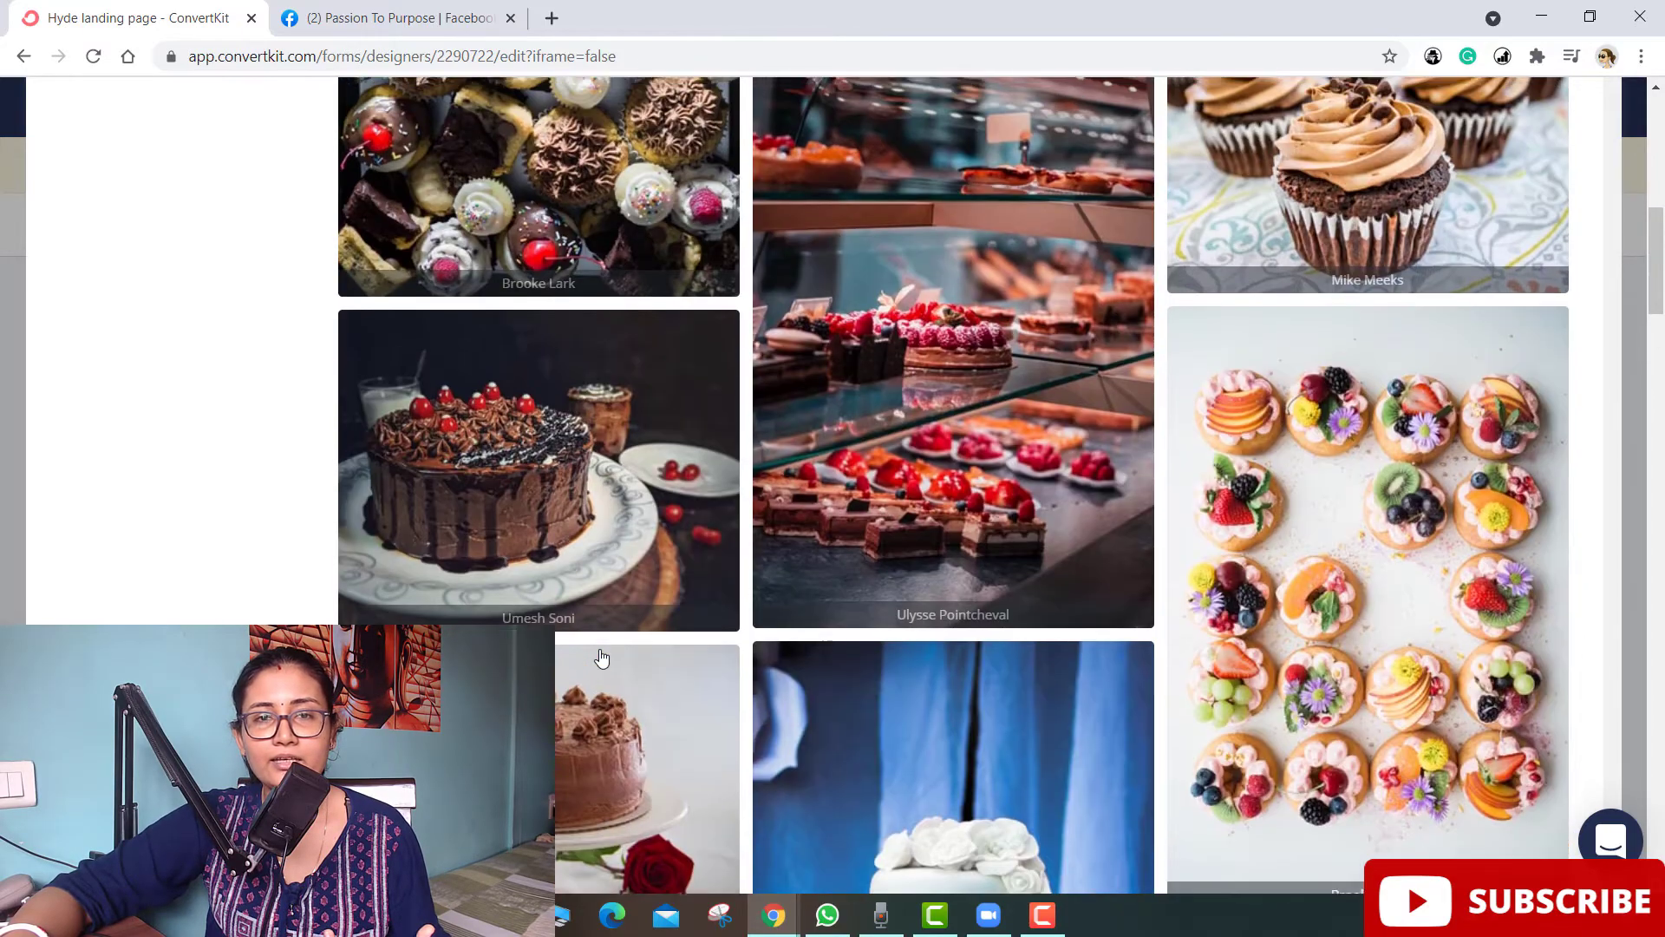
{"action": "left_click", "coordinate": [1418, 332]}
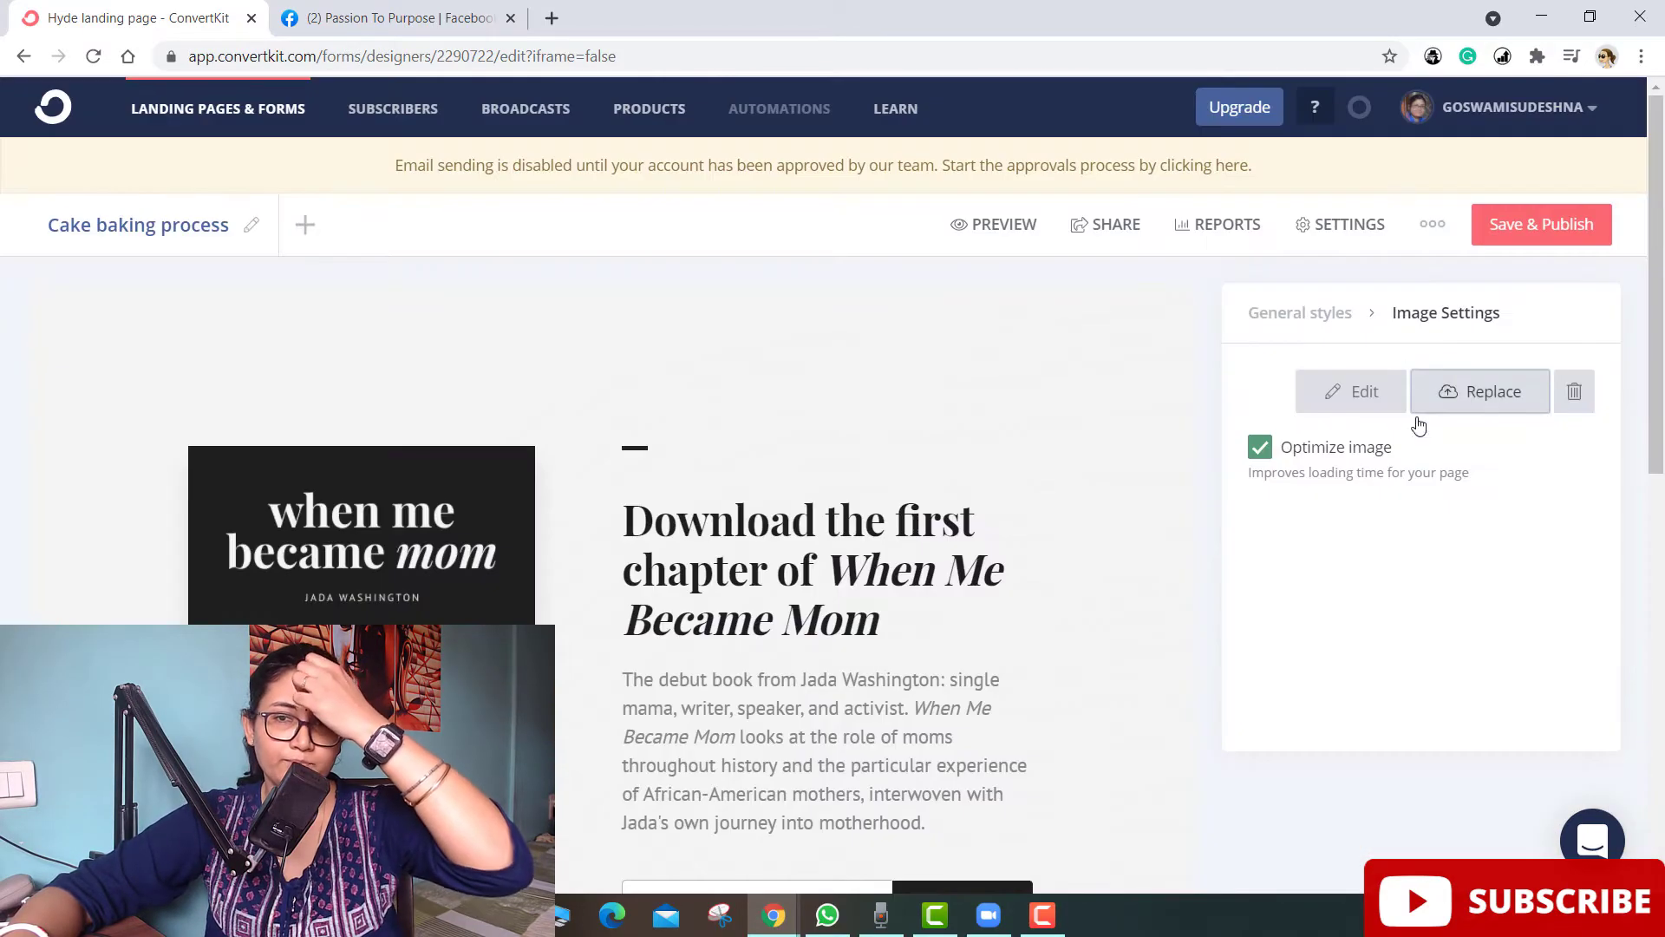
{"action": "scroll", "coordinate": [336, 551], "scroll_direction": "down", "scroll_amount": 3}
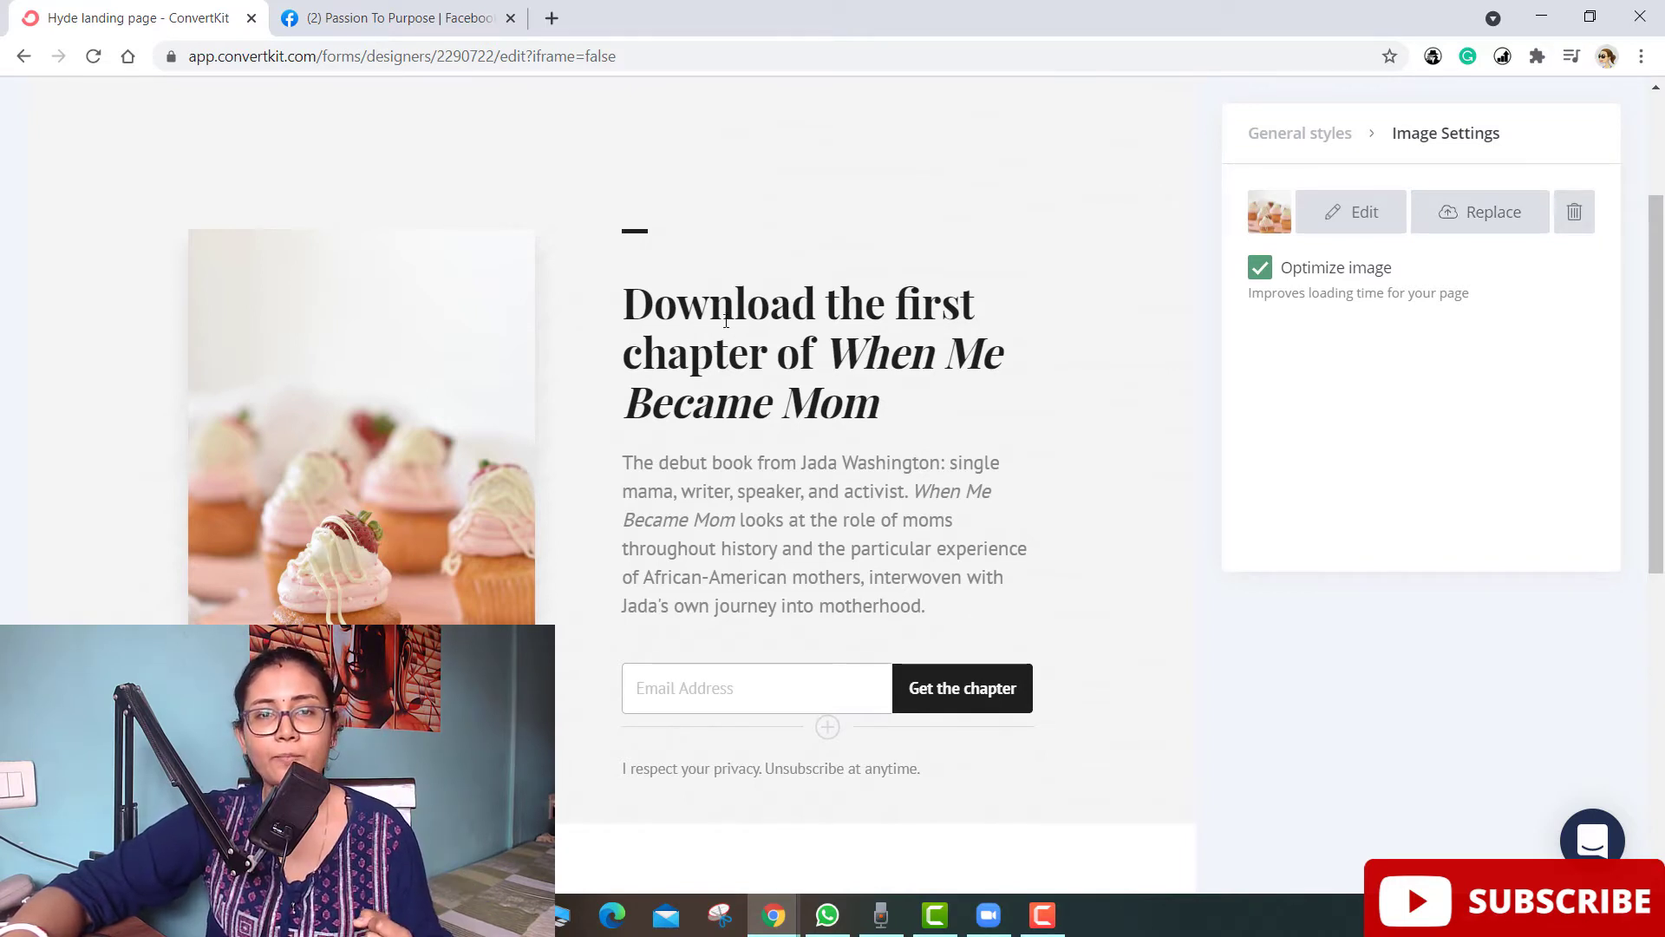
- Replace the heading text after 'Download the' with 'recipe of our bestselling cakes'
{"action": "left_click", "coordinate": [923, 307]}
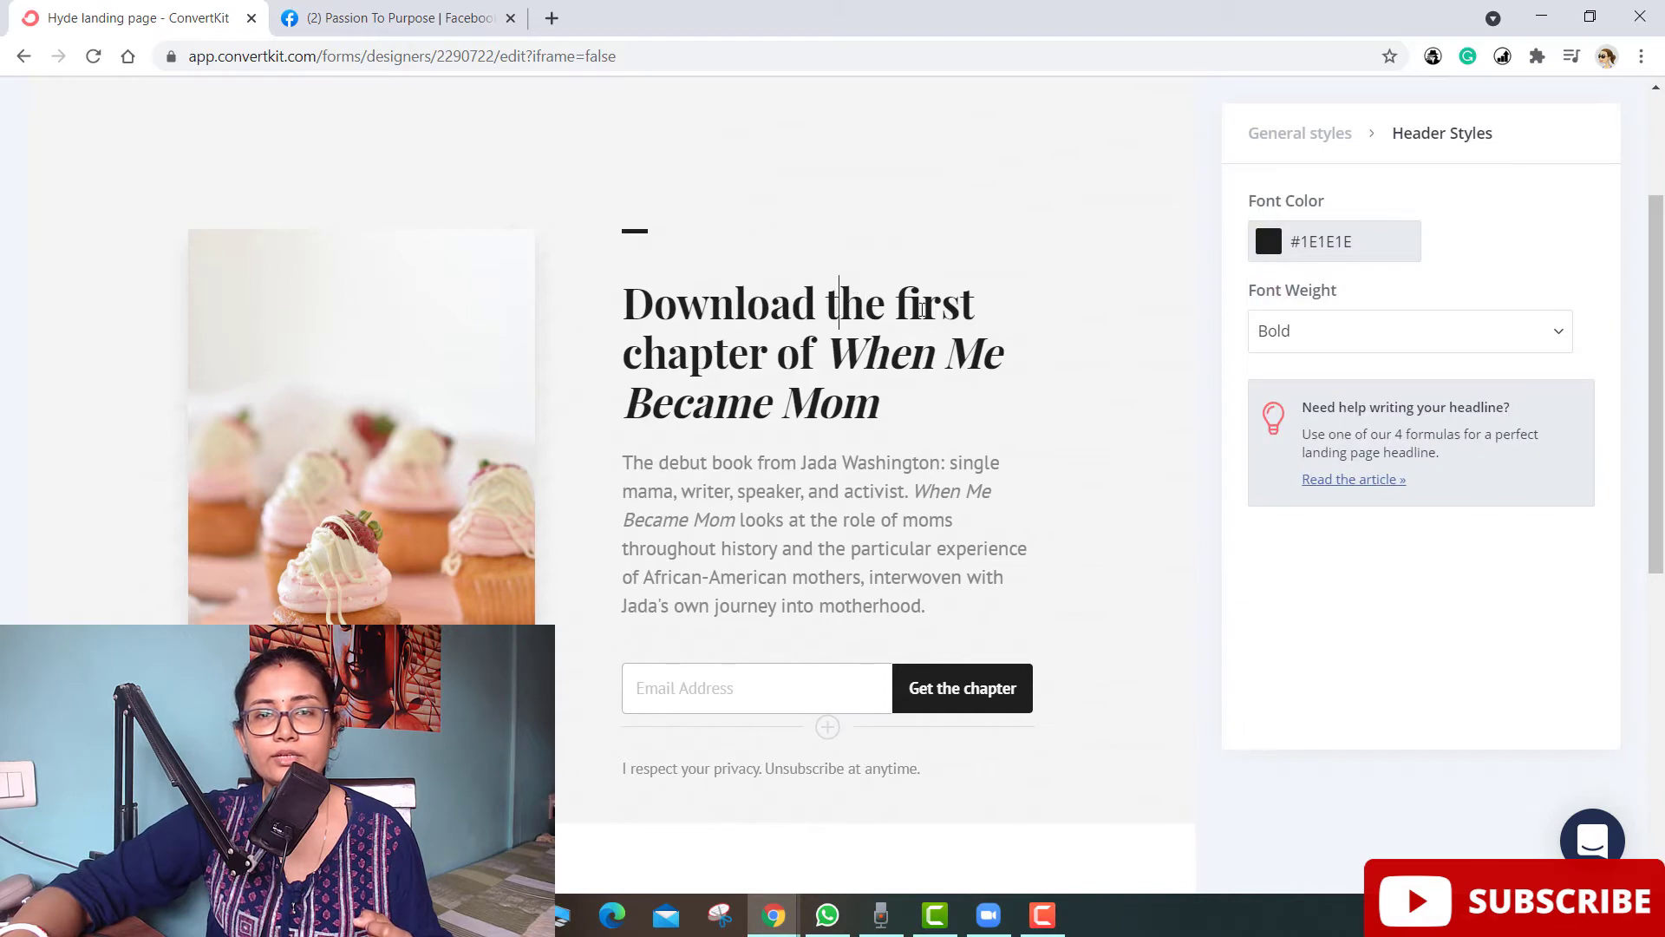
{"action": "left_click_drag", "start_coordinate": [917, 301], "coordinate": [986, 411]}
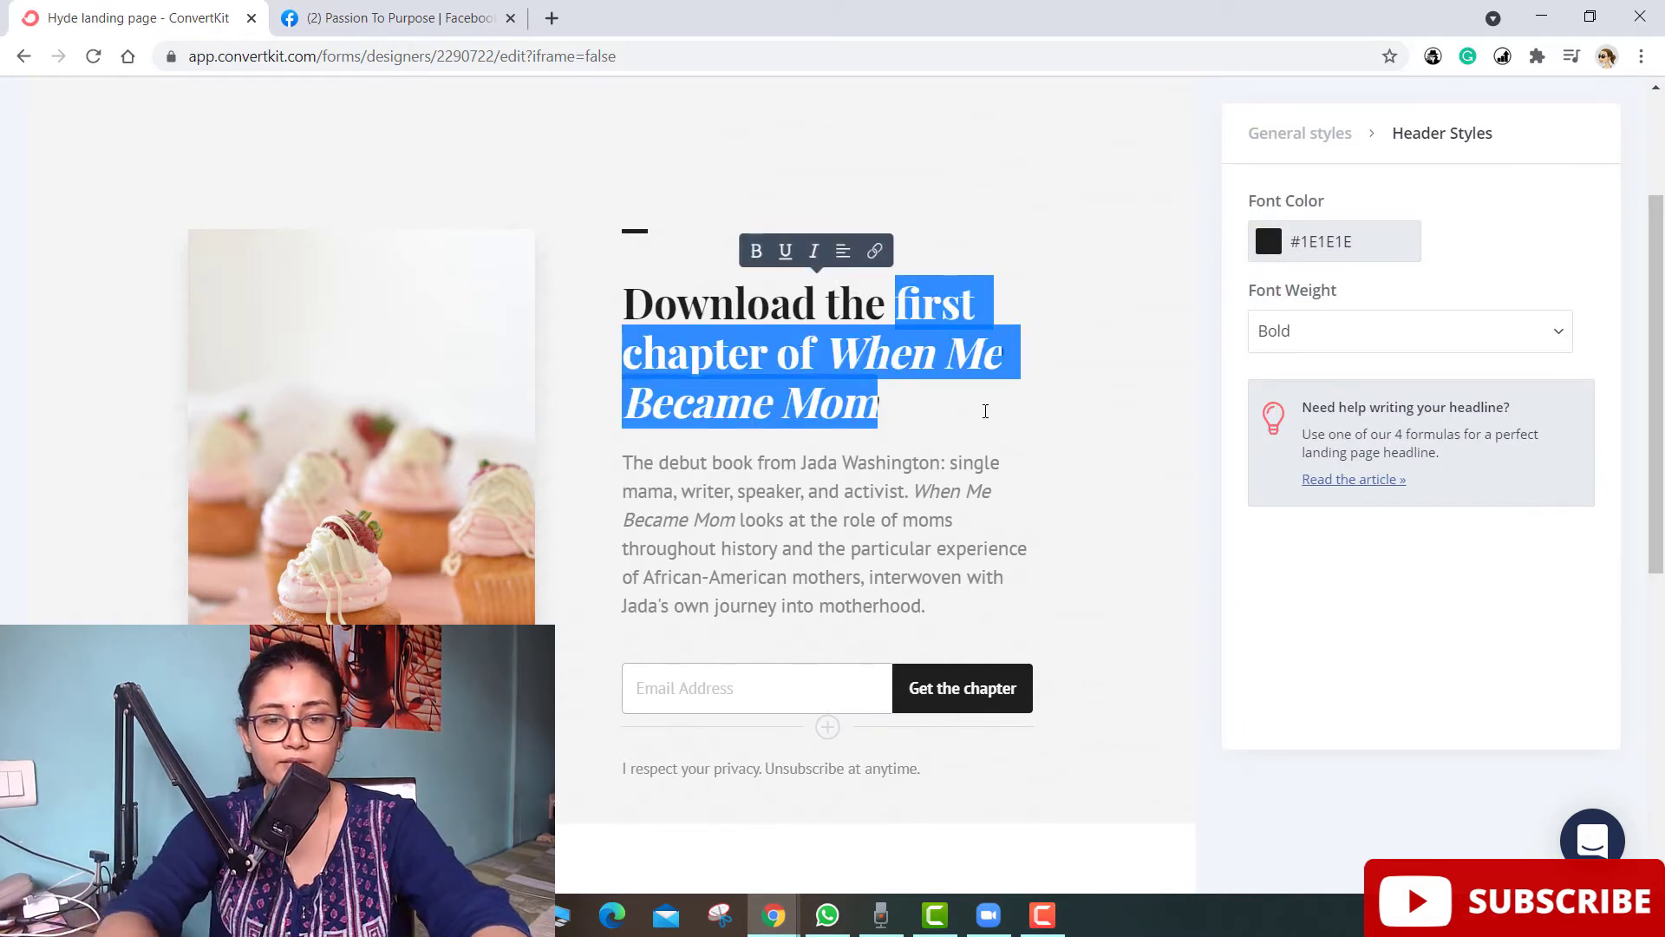
{"action": "type", "text": "receoe"}
{"action": "key", "text": "BackSpace"}
{"action": "key", "text": "BackSpace"}
{"action": "key", "text": "BackSpace"}
{"action": "type", "text": "epe"}
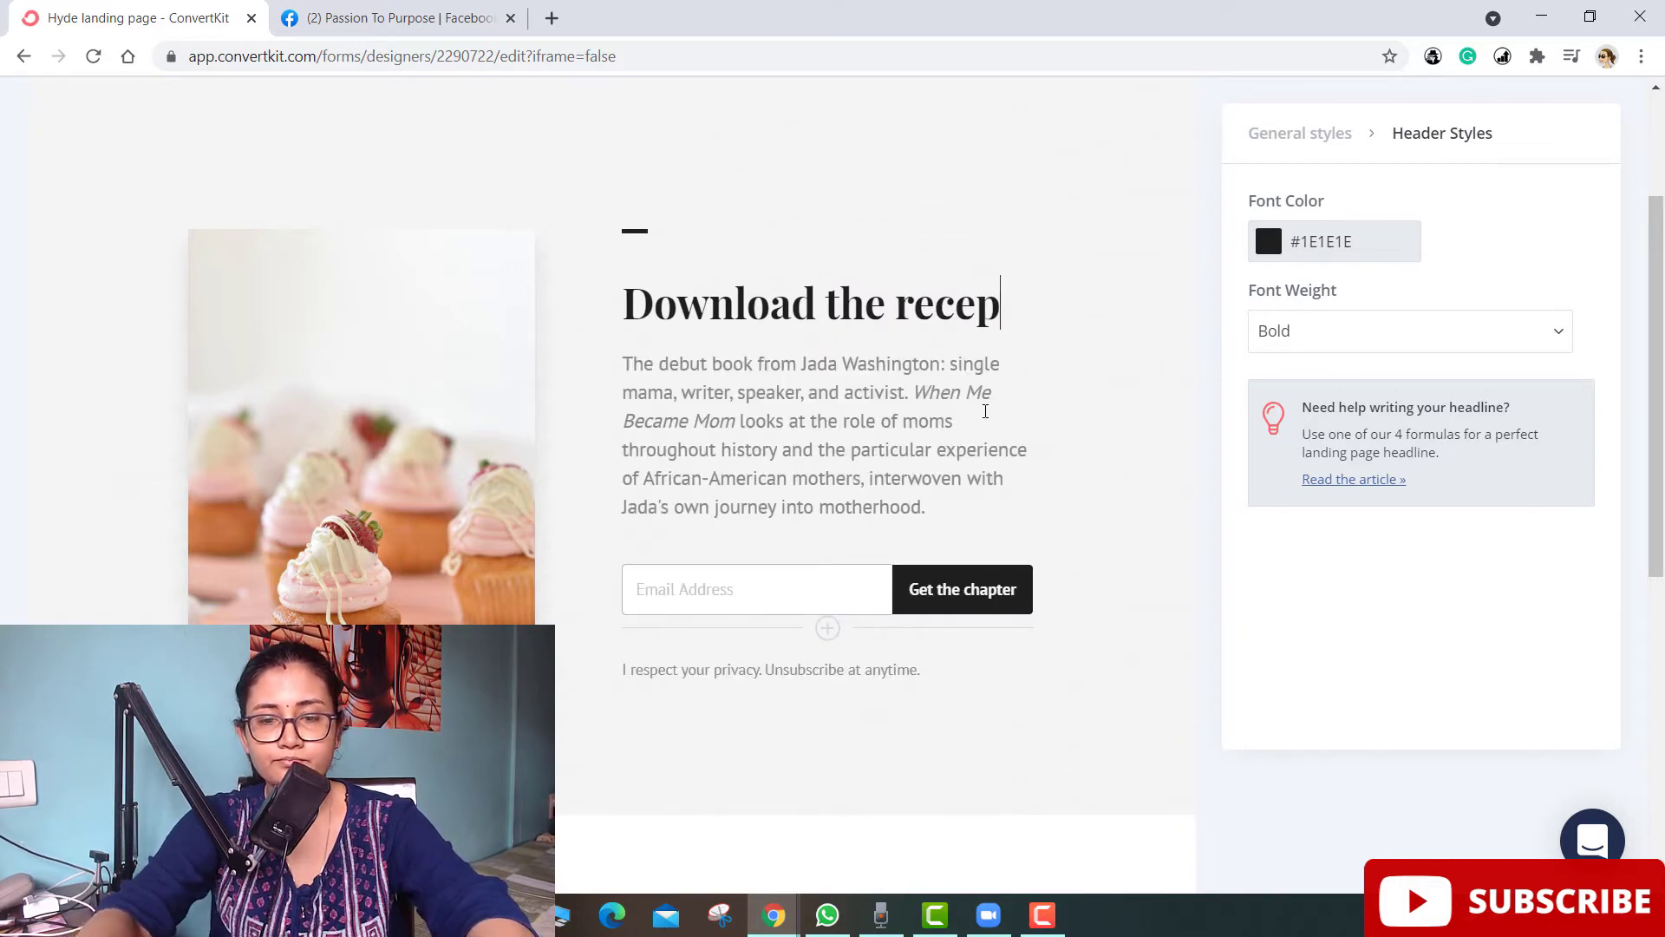
{"action": "key", "text": "BackSpace"}
{"action": "key", "text": "BackSpace"}
{"action": "key", "text": "BackSpace"}
{"action": "key", "text": "BackSpace"}
{"action": "type", "text": "cipe "}
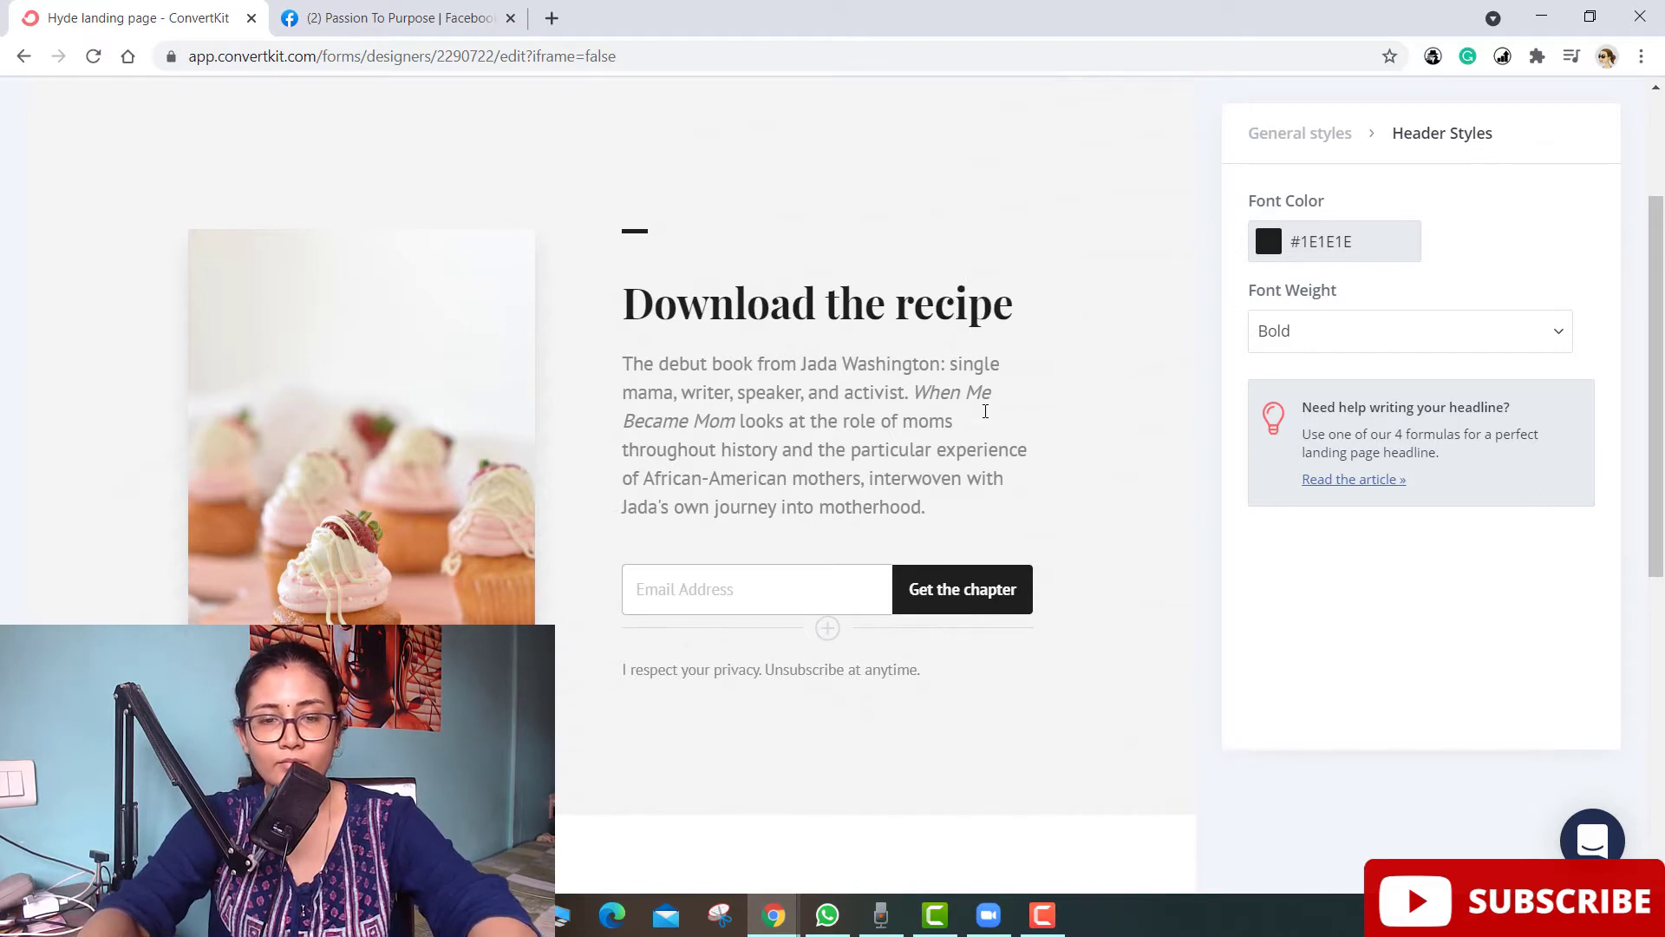
{"action": "type", "text": "of o"}
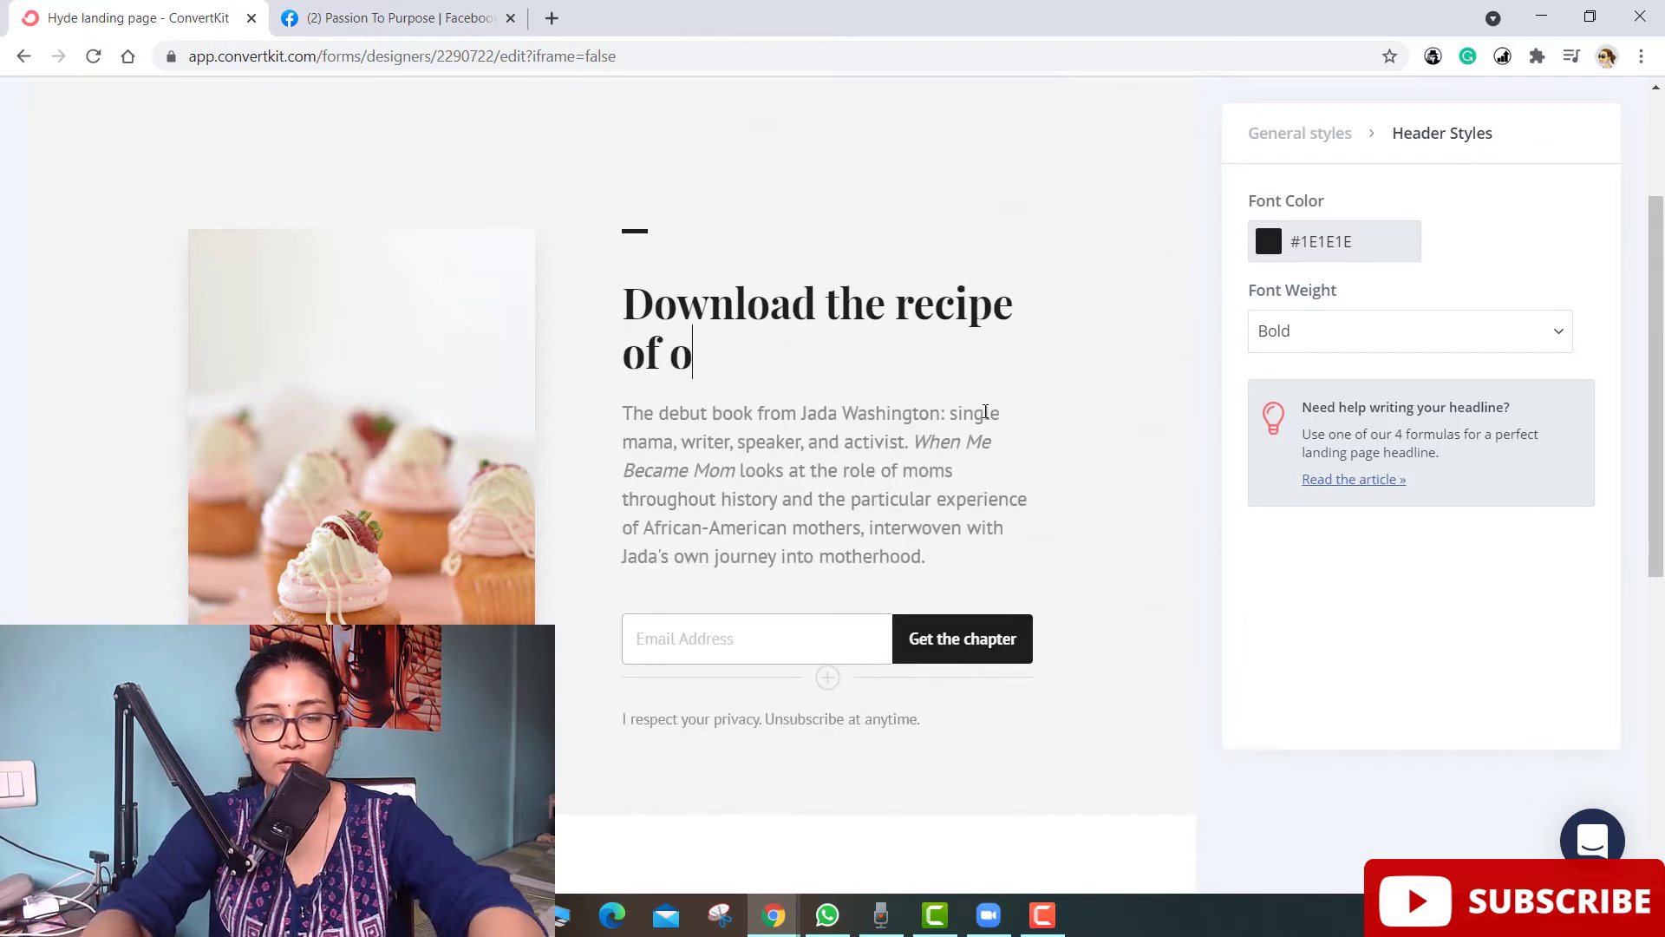
{"action": "type", "text": "ur be"}
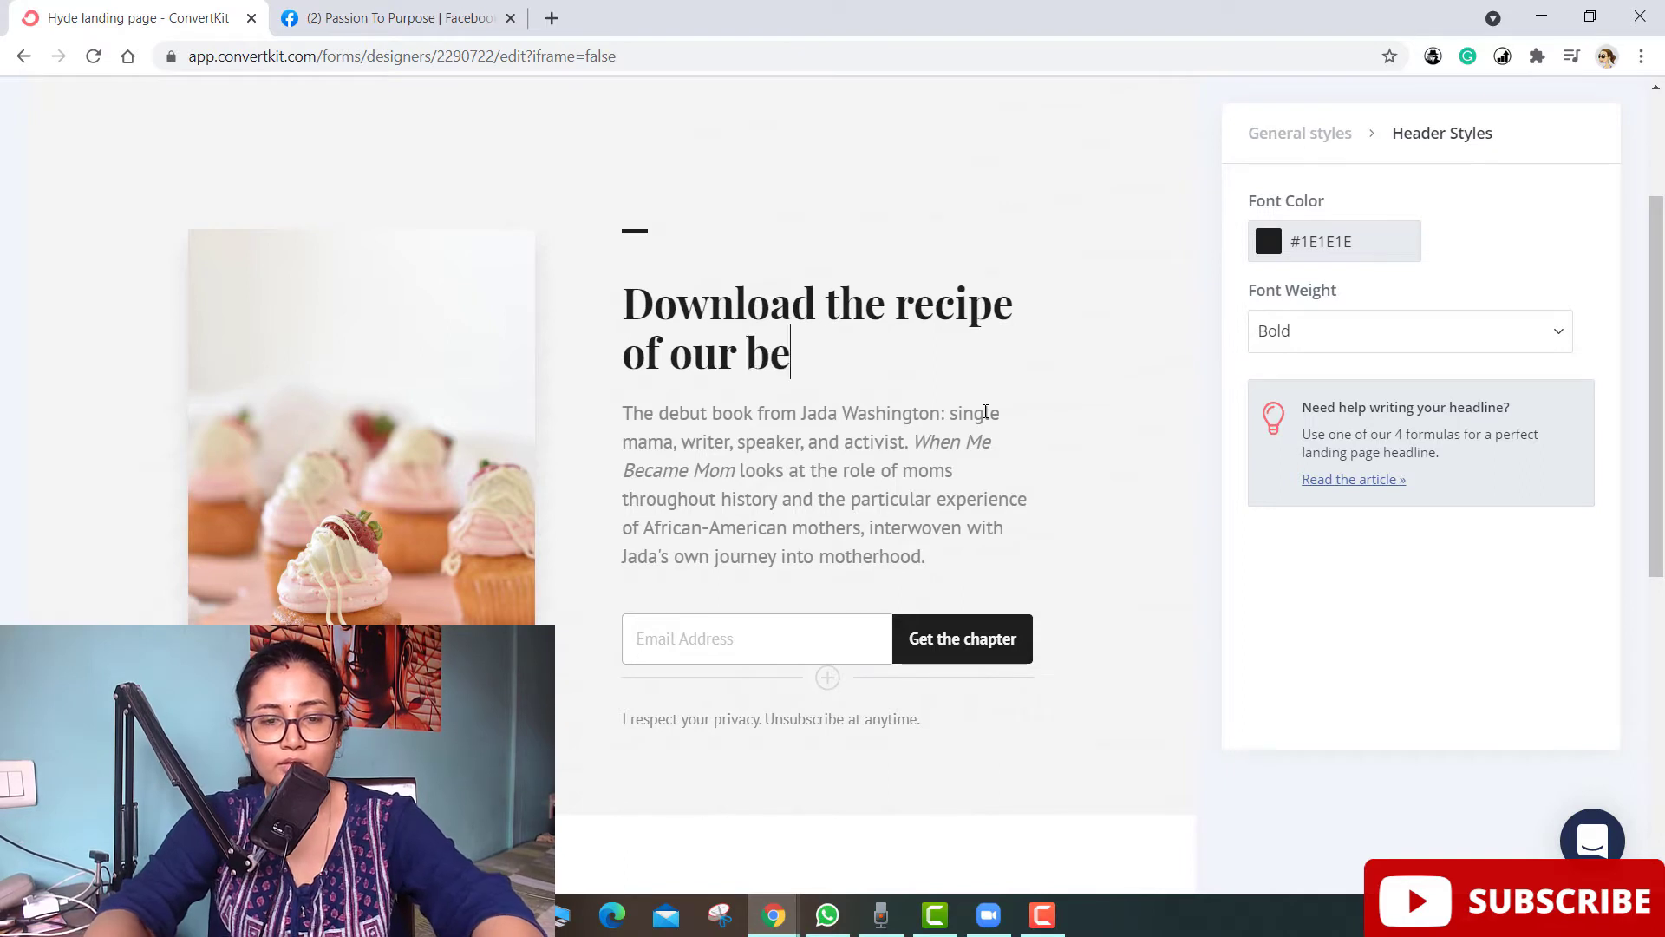
{"action": "type", "text": "stselli"}
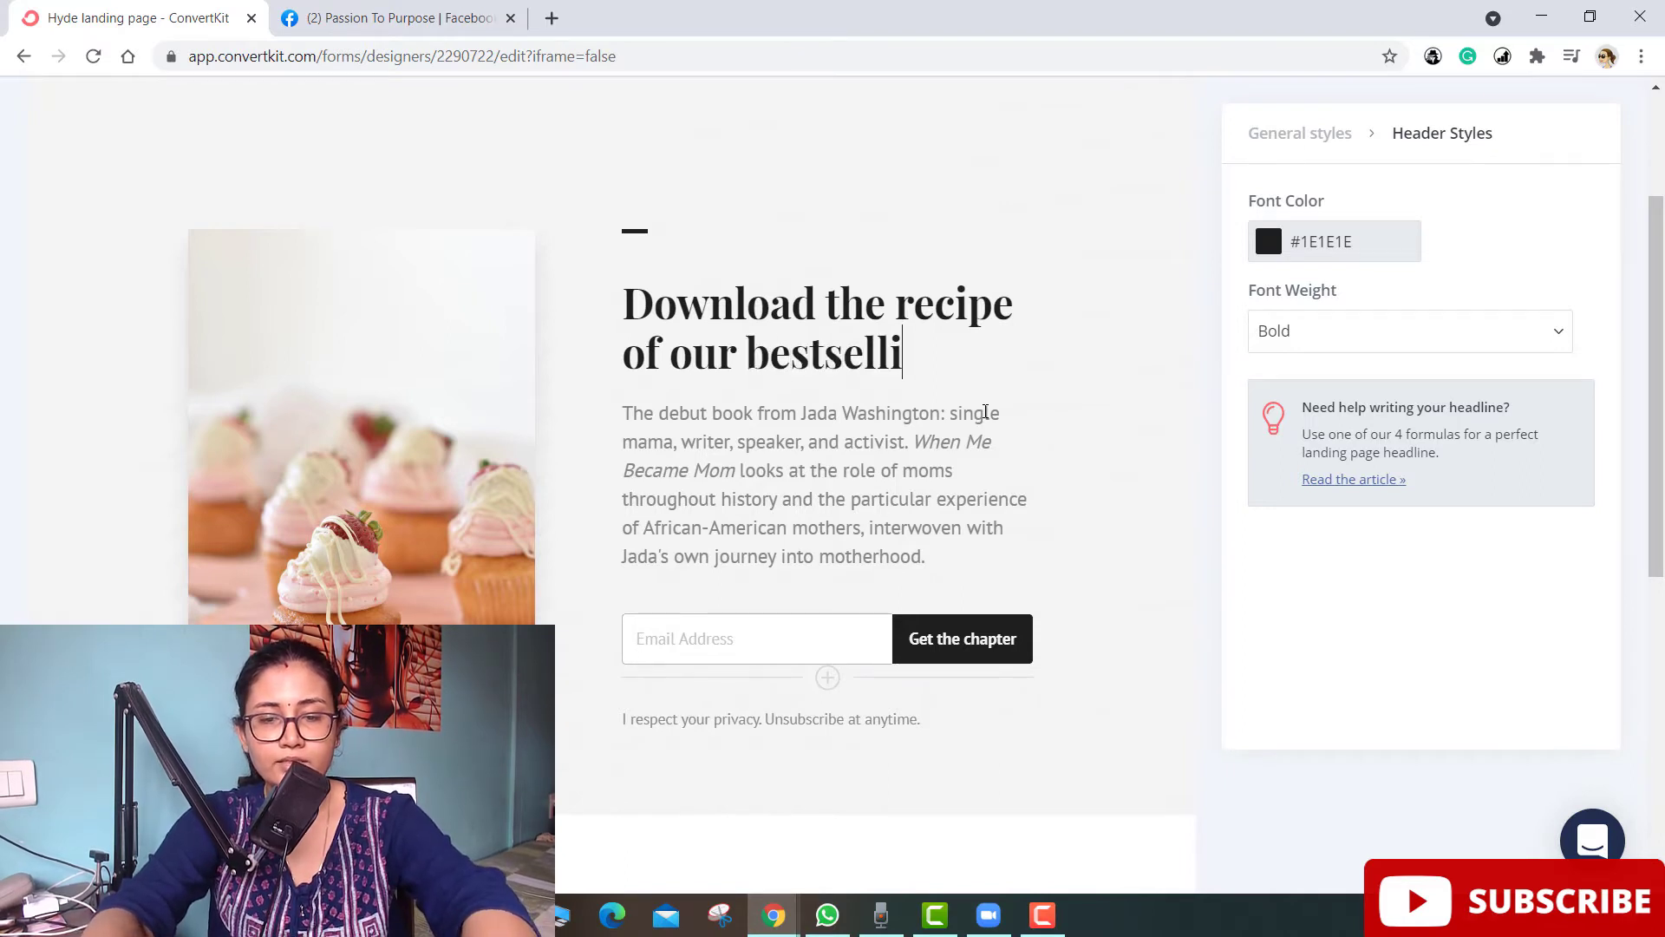
{"action": "type", "text": "ng cakes"}
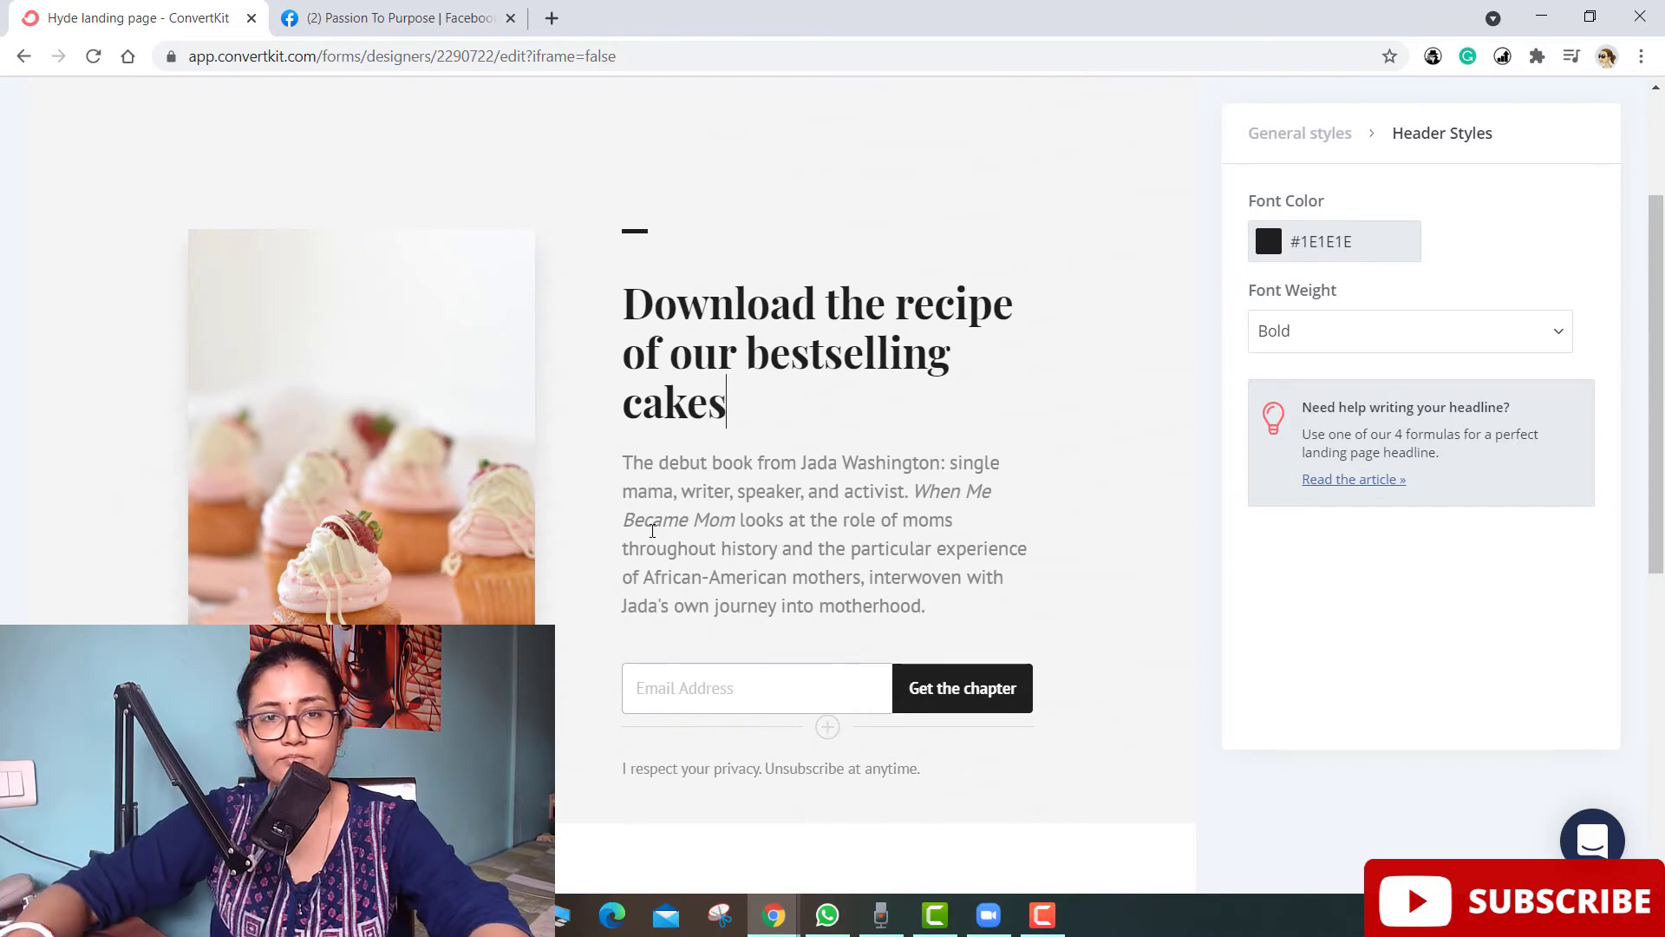
- Select the description paragraph text, then the Email Address field, and scroll down below it
{"action": "left_click", "coordinate": [644, 469]}
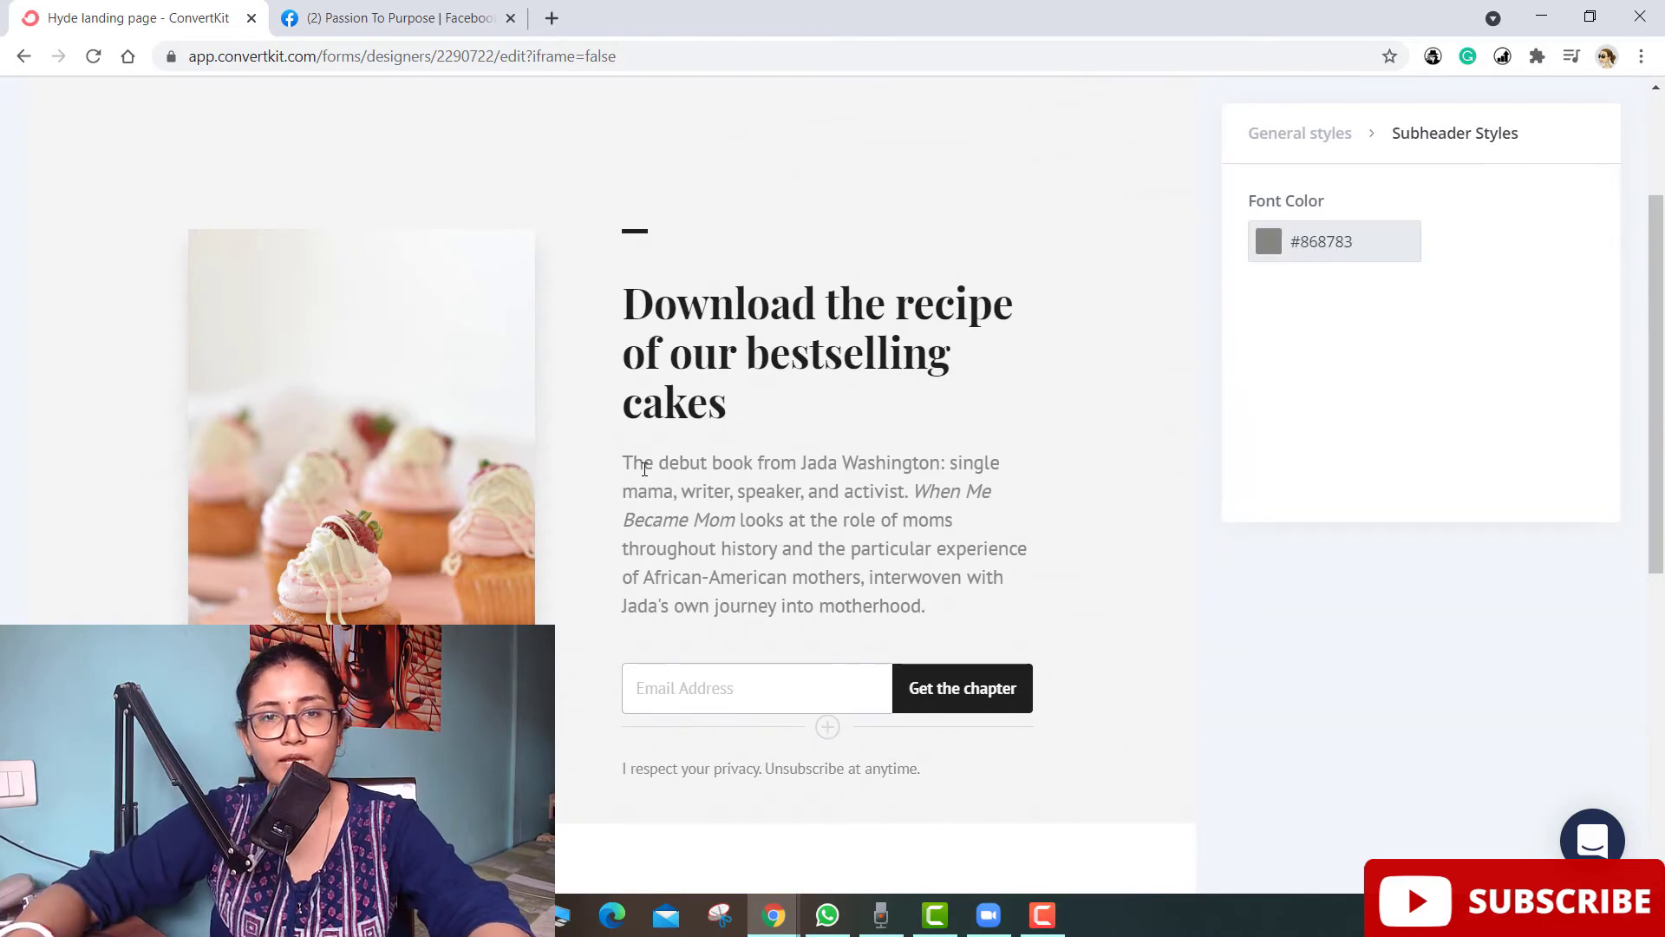
{"action": "left_click_drag", "start_coordinate": [642, 460], "coordinate": [976, 621]}
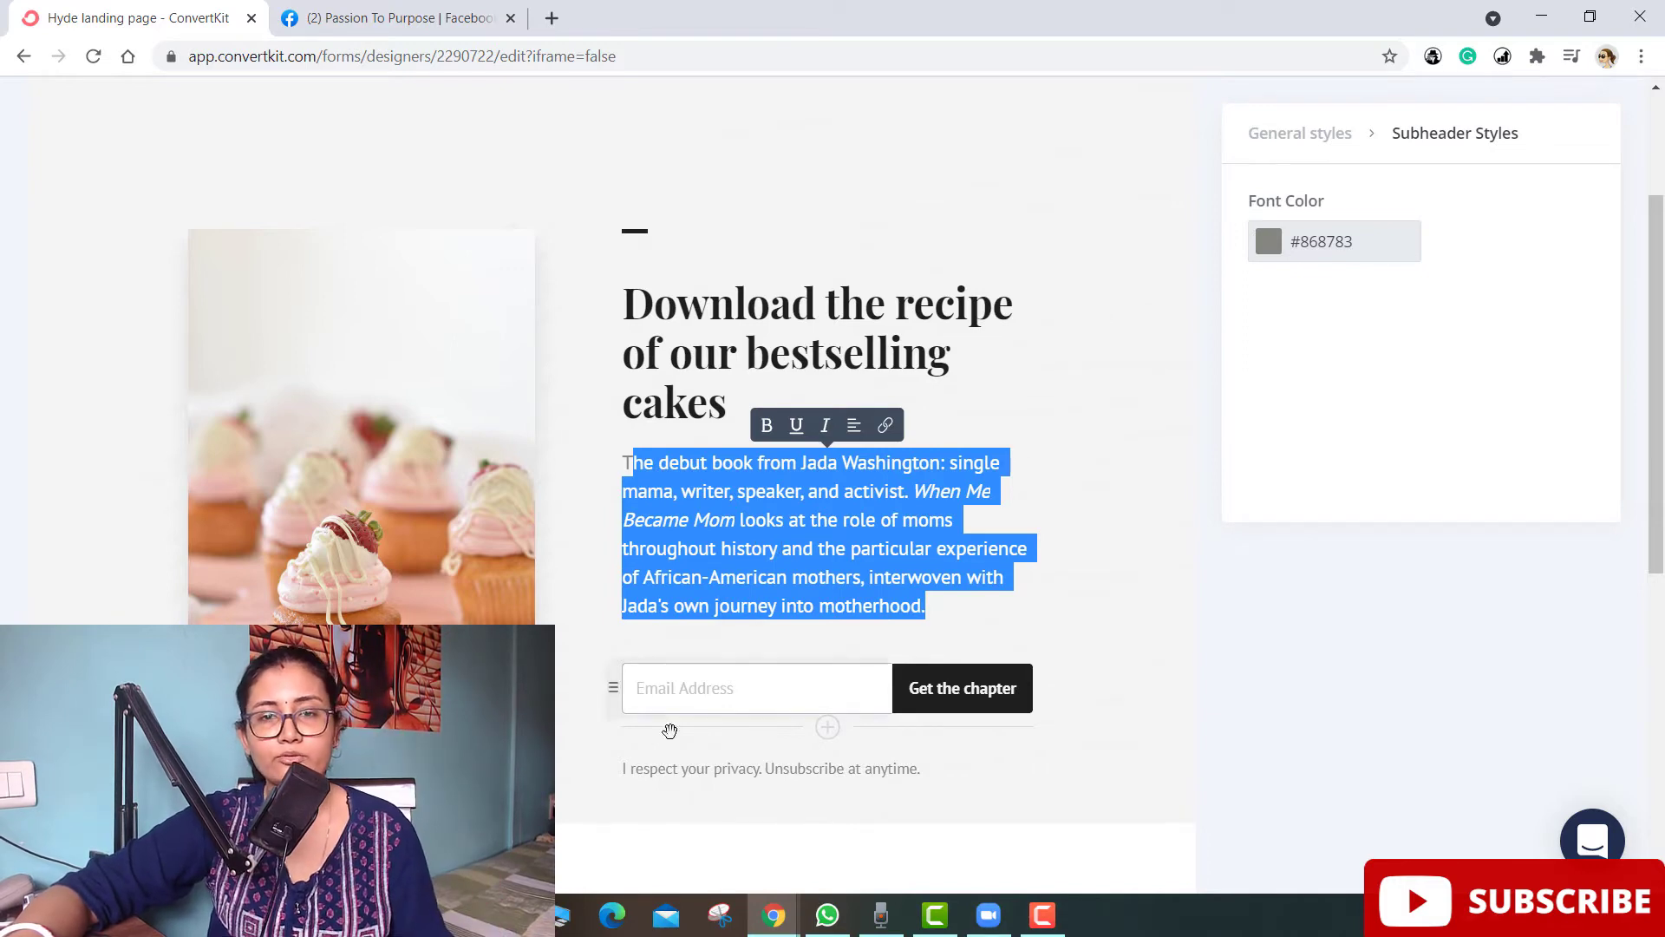
{"action": "left_click", "coordinate": [646, 698]}
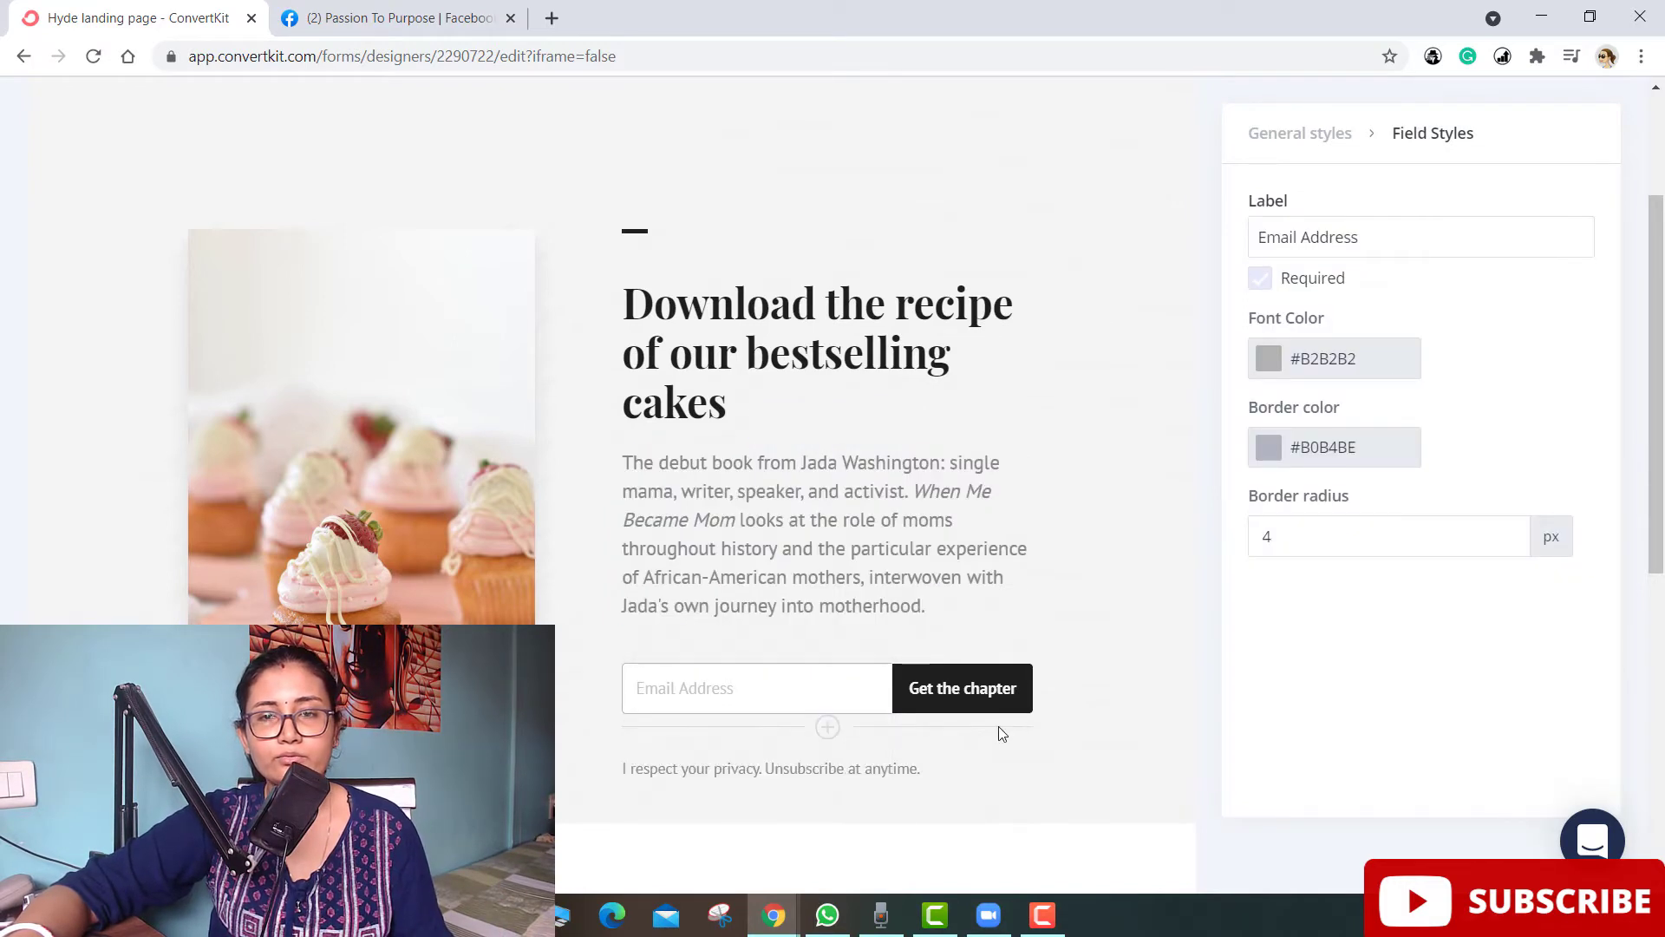
{"action": "scroll", "coordinate": [998, 733], "scroll_direction": "down", "scroll_amount": 3}
- Add a new field below Email Address and set it to collect First Name
{"action": "left_click", "coordinate": [825, 508]}
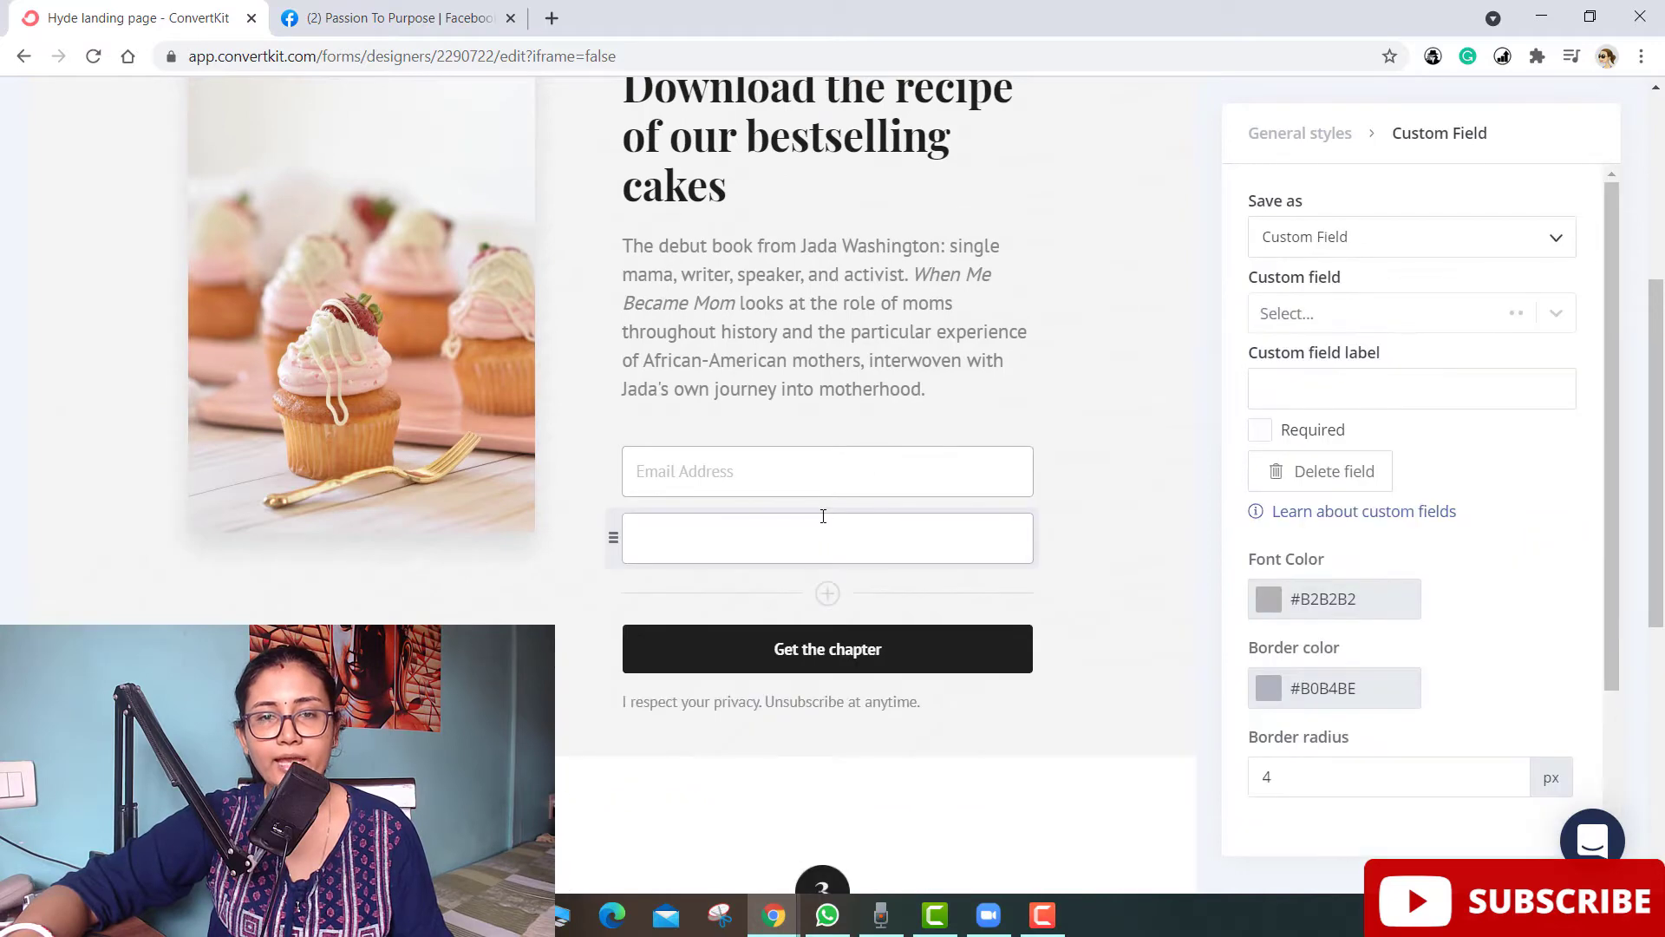
{"action": "left_click", "coordinate": [683, 538]}
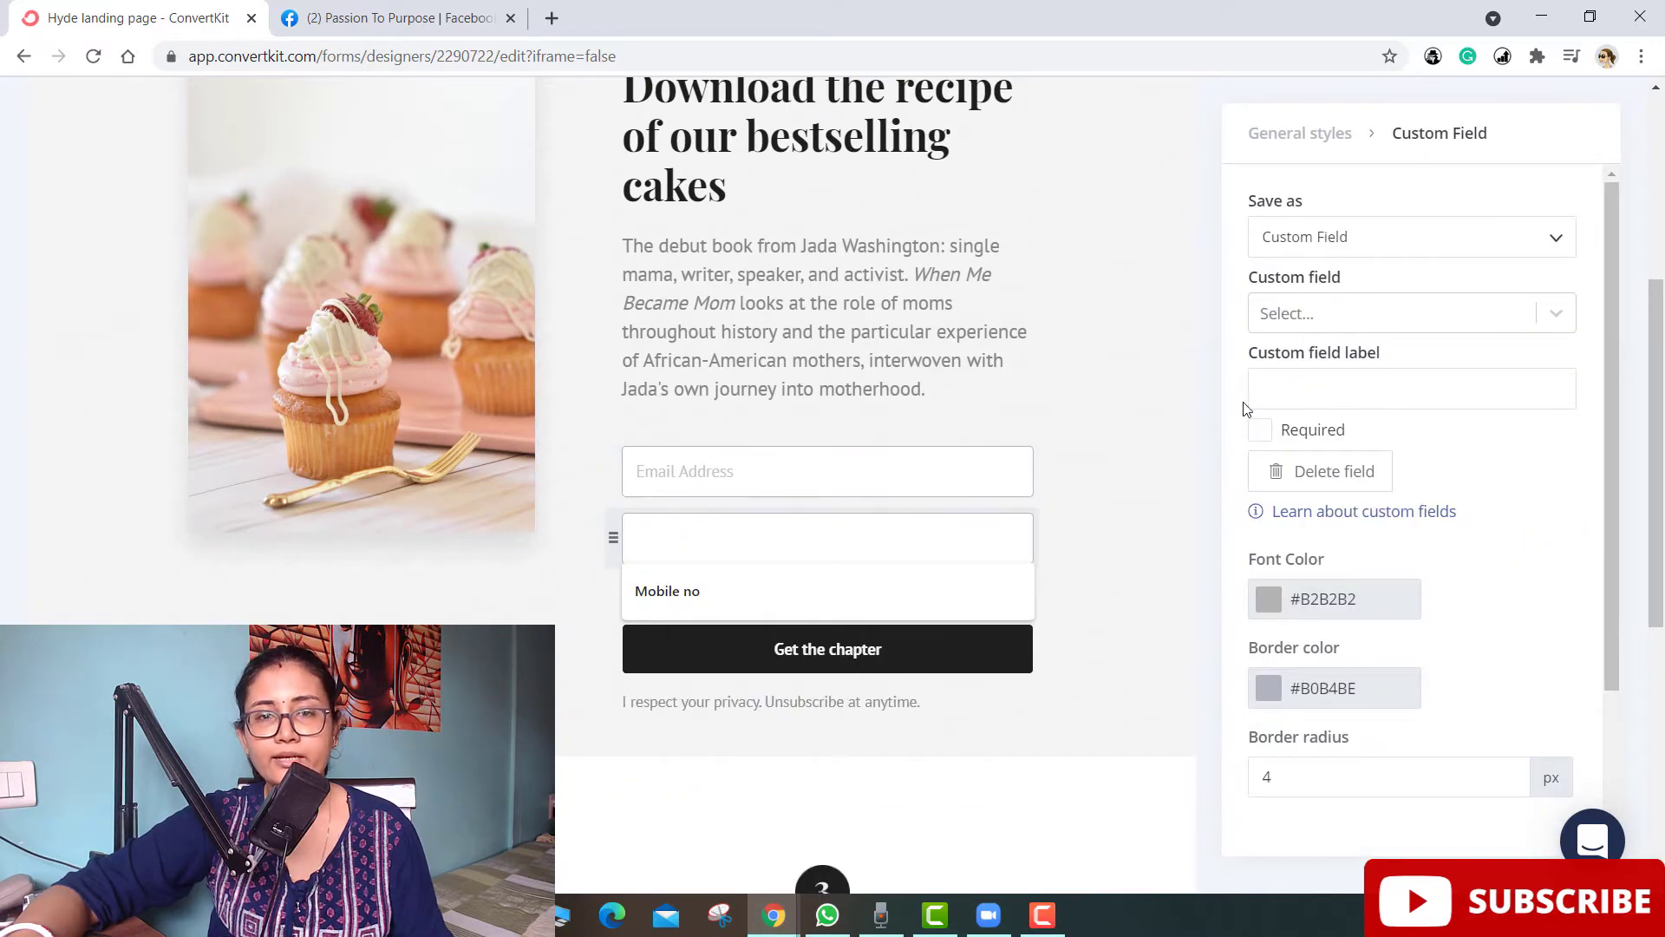
{"action": "left_click", "coordinate": [1366, 319]}
{"action": "left_click", "coordinate": [1320, 368]}
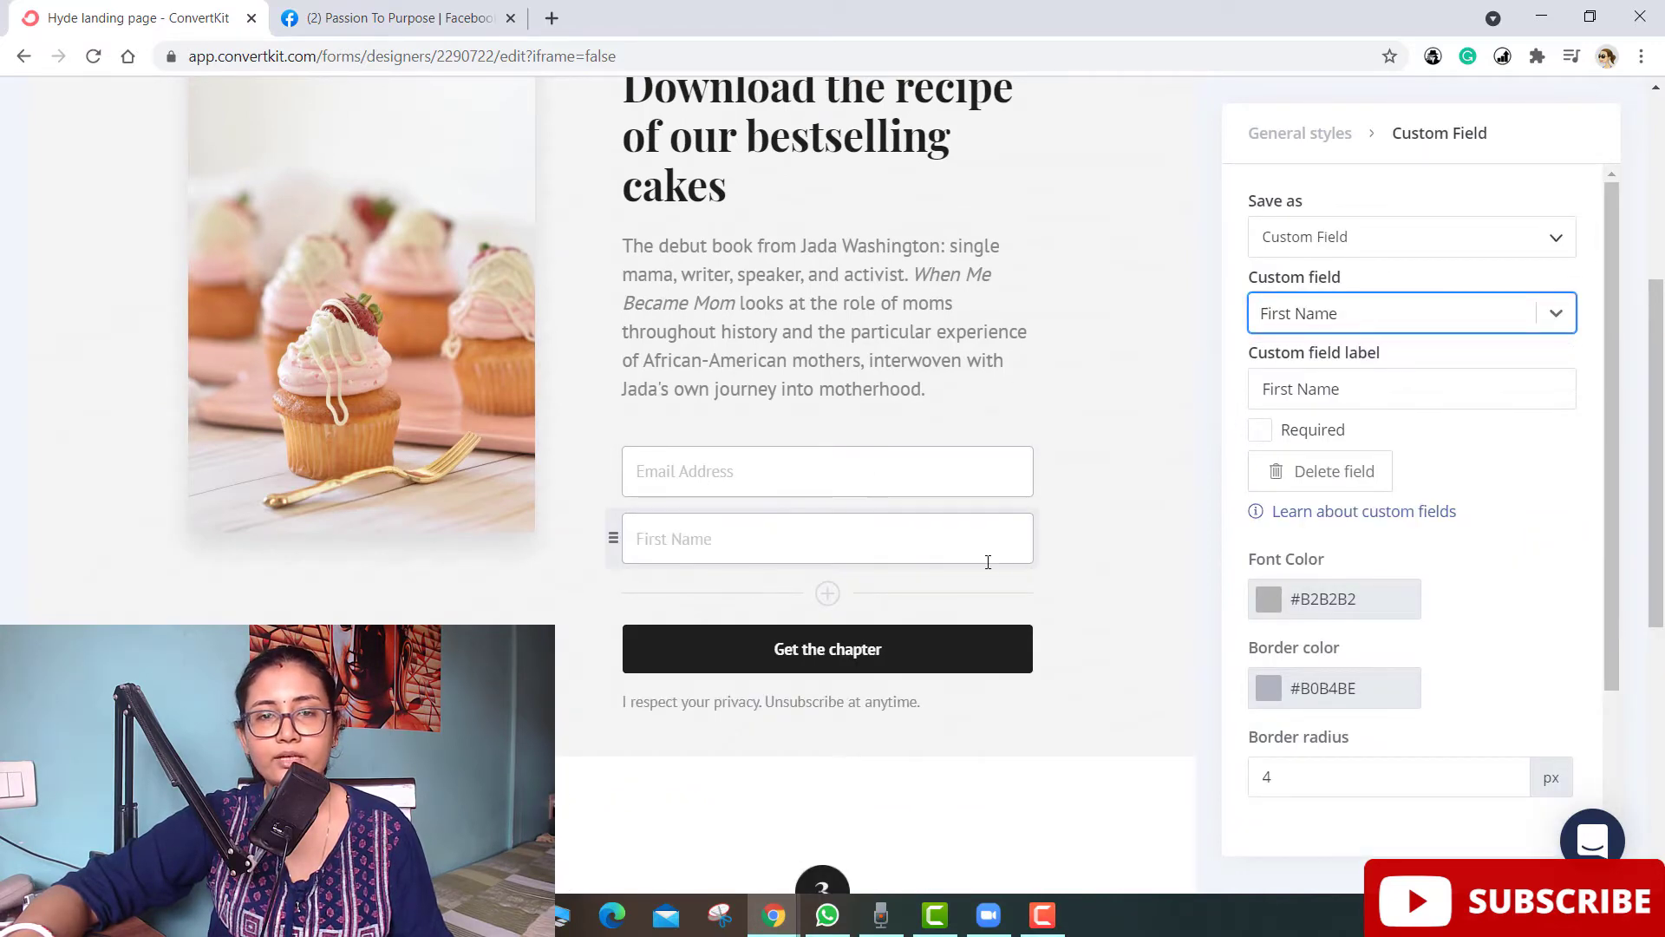
- Add a third field below First Name and review its custom field save-as options
{"action": "left_click", "coordinate": [829, 594]}
{"action": "left_click", "coordinate": [1342, 312]}
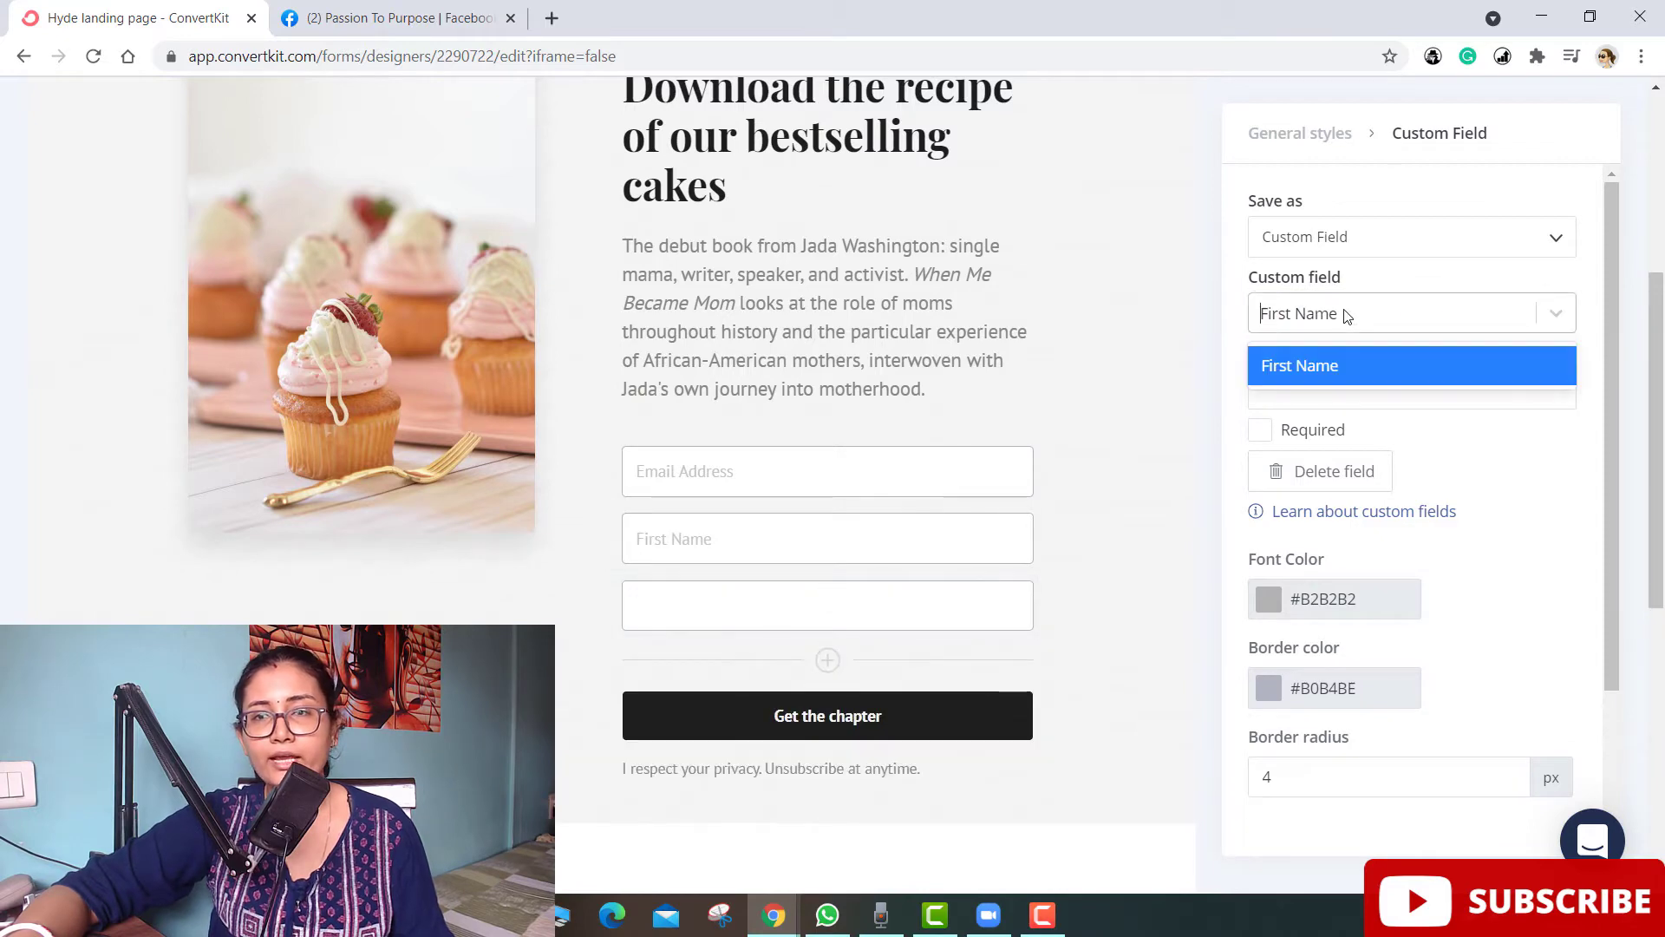
{"action": "left_click", "coordinate": [1204, 326]}
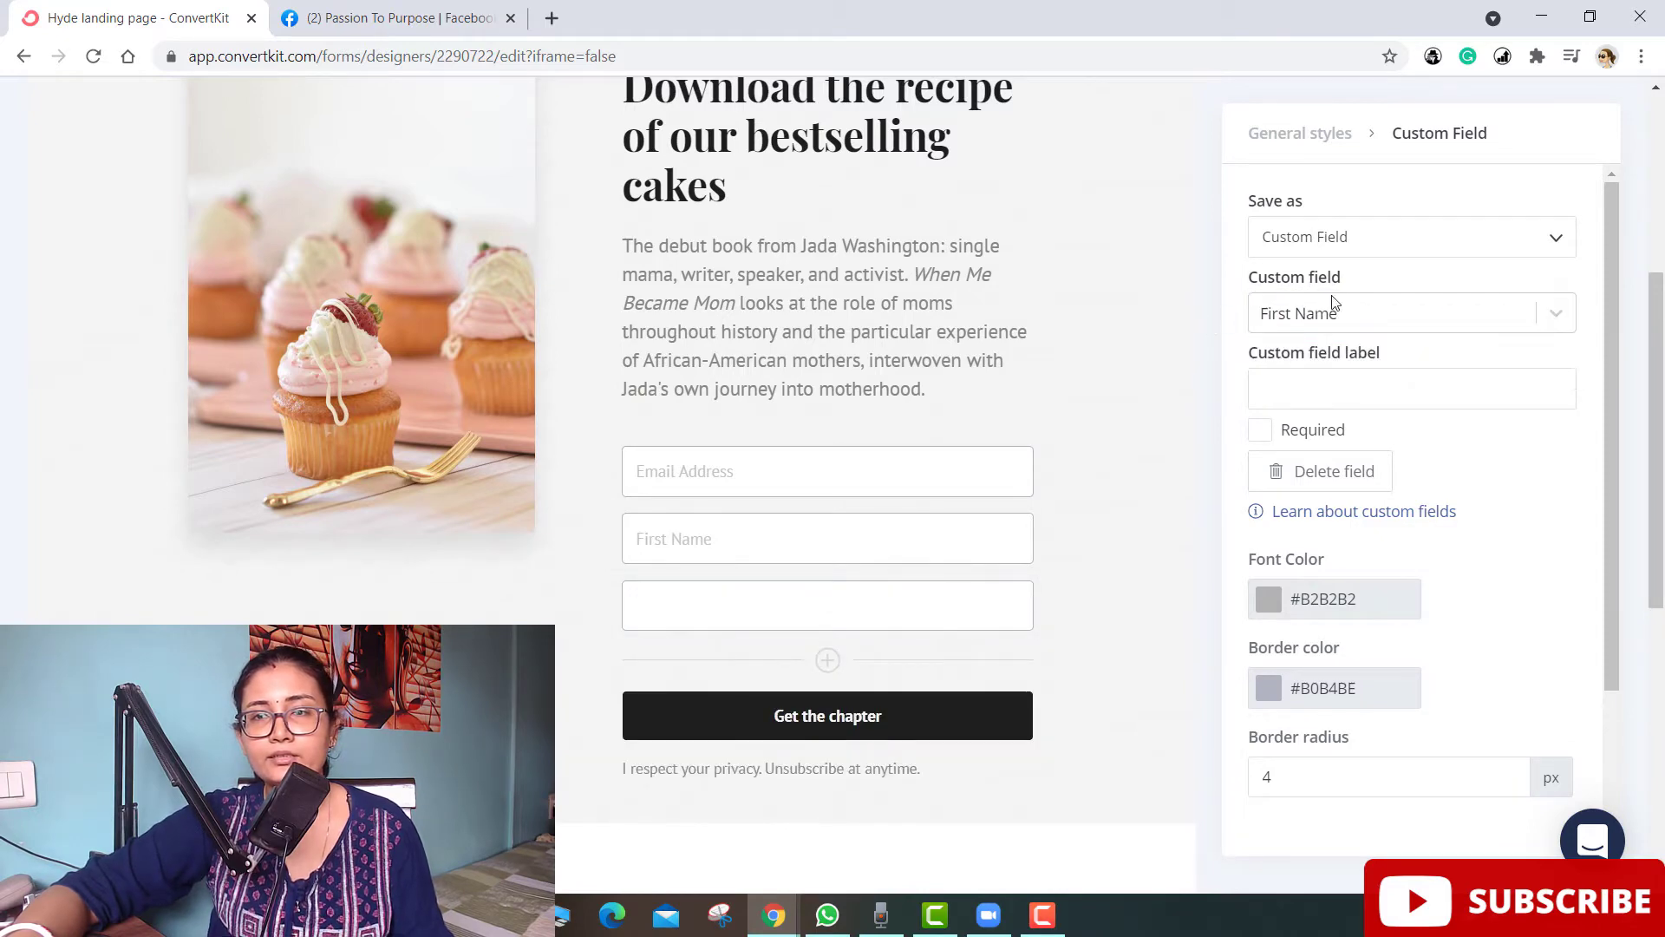
{"action": "left_click", "coordinate": [680, 602]}
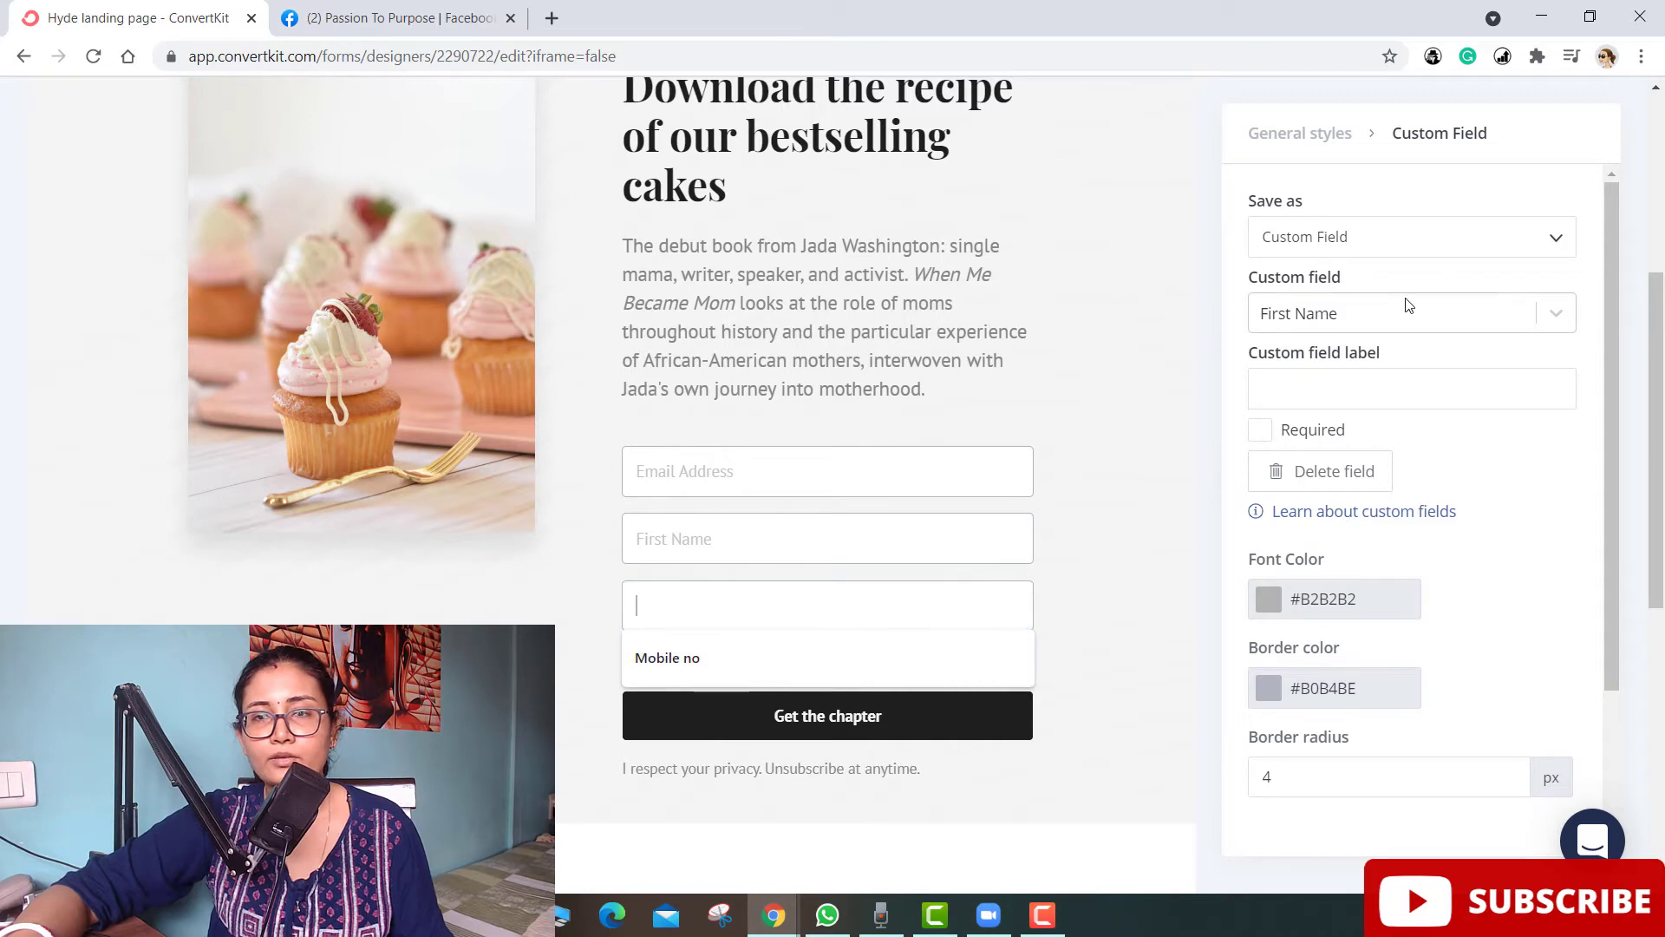
{"action": "left_click", "coordinate": [1384, 322]}
{"action": "left_click", "coordinate": [1203, 378]}
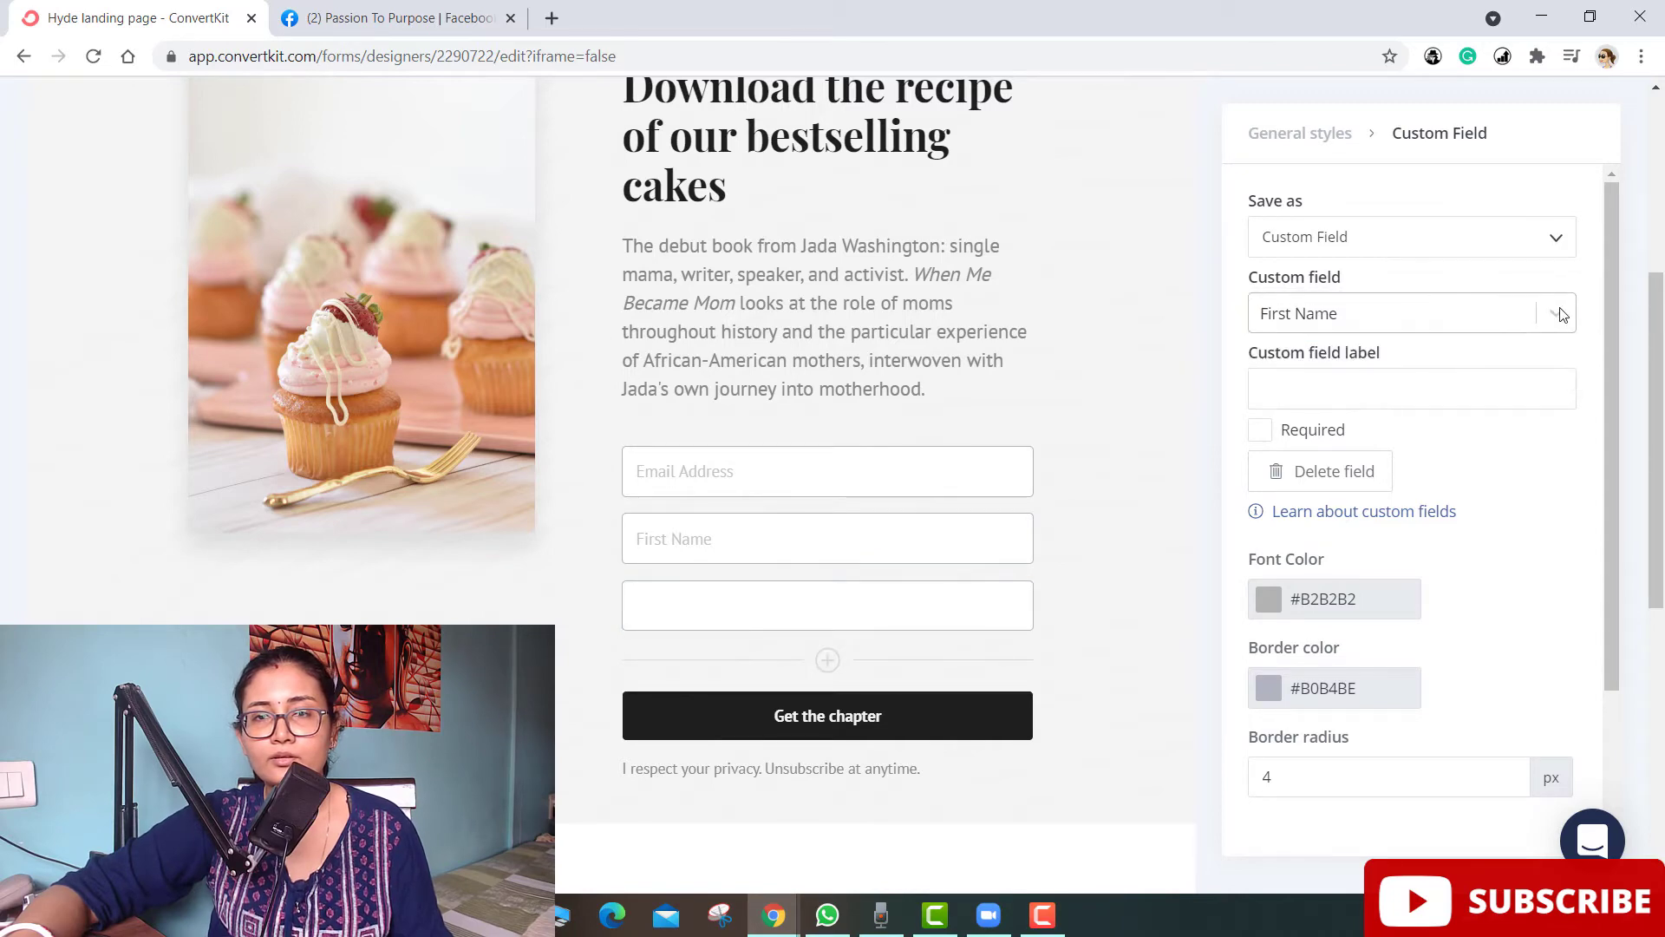
{"action": "left_click", "coordinate": [1553, 243]}
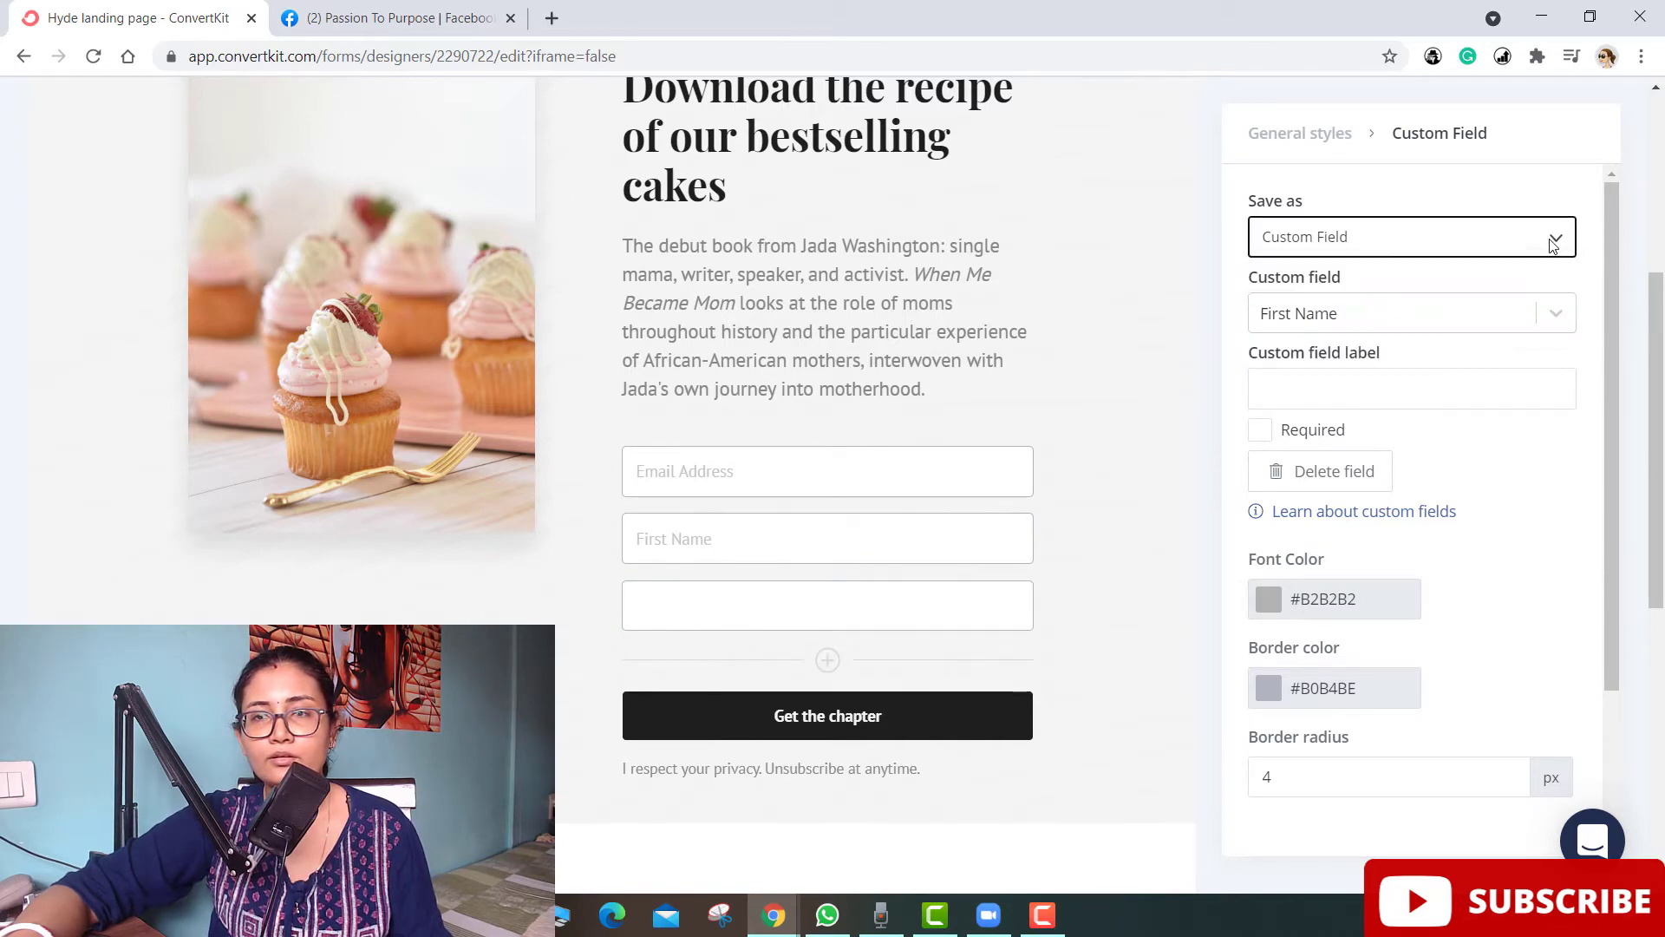
- Label the third field 'Mobile no' using the suggested text
{"action": "left_click", "coordinate": [764, 620]}
{"action": "left_click", "coordinate": [667, 658]}
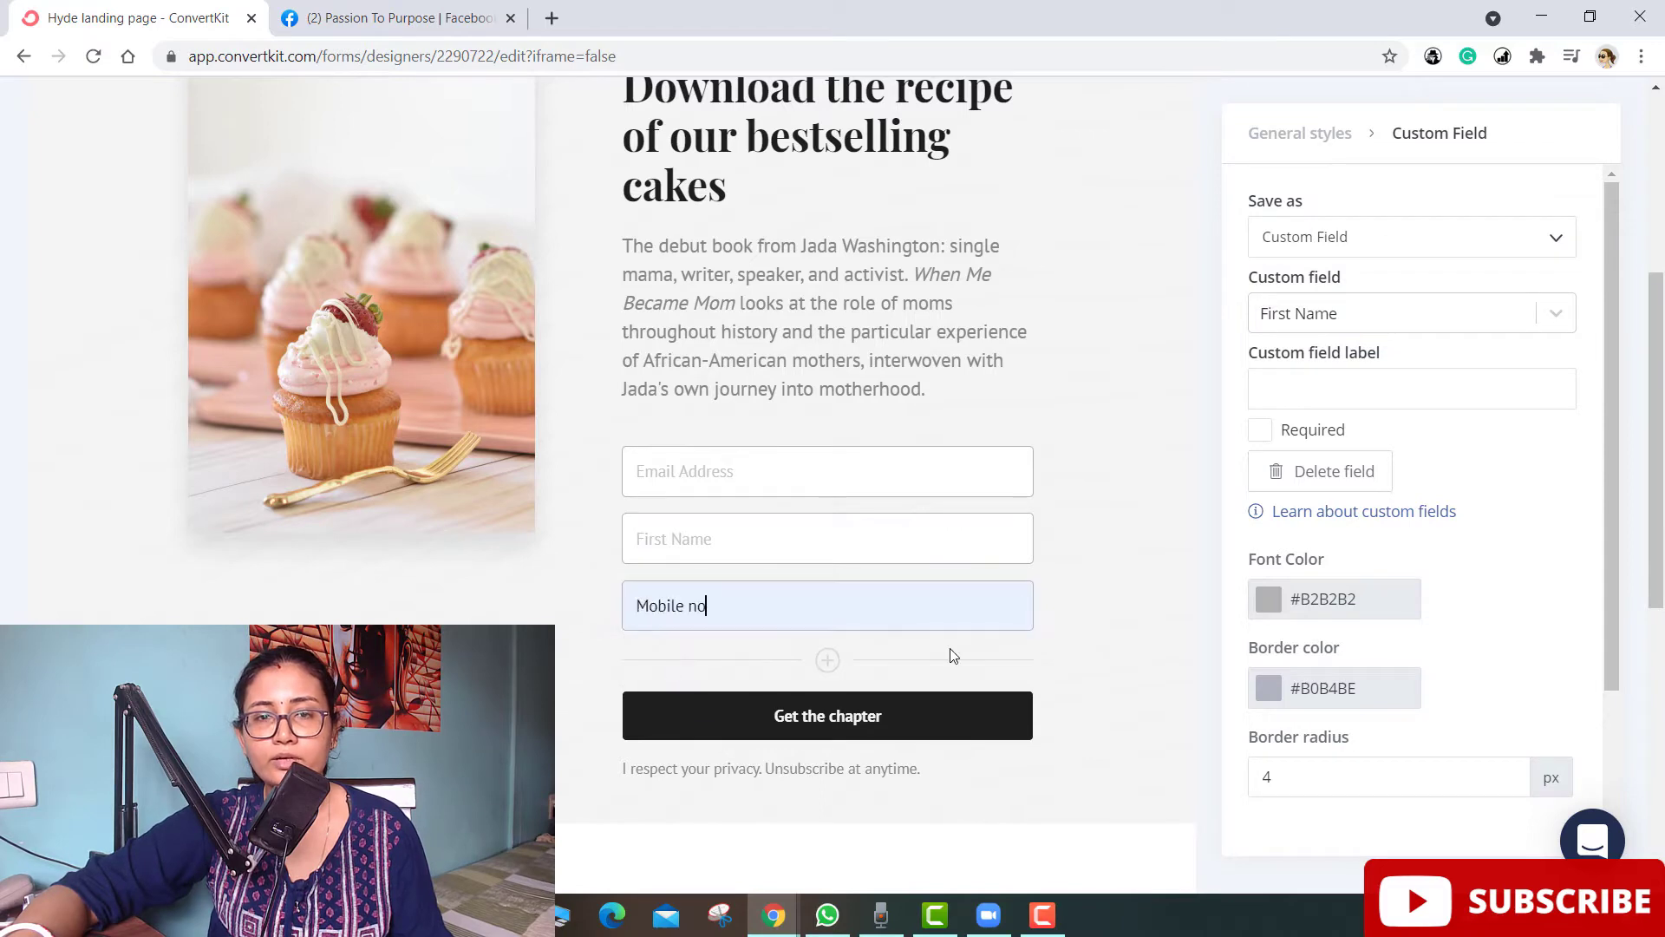
{"action": "left_click", "coordinate": [824, 720]}
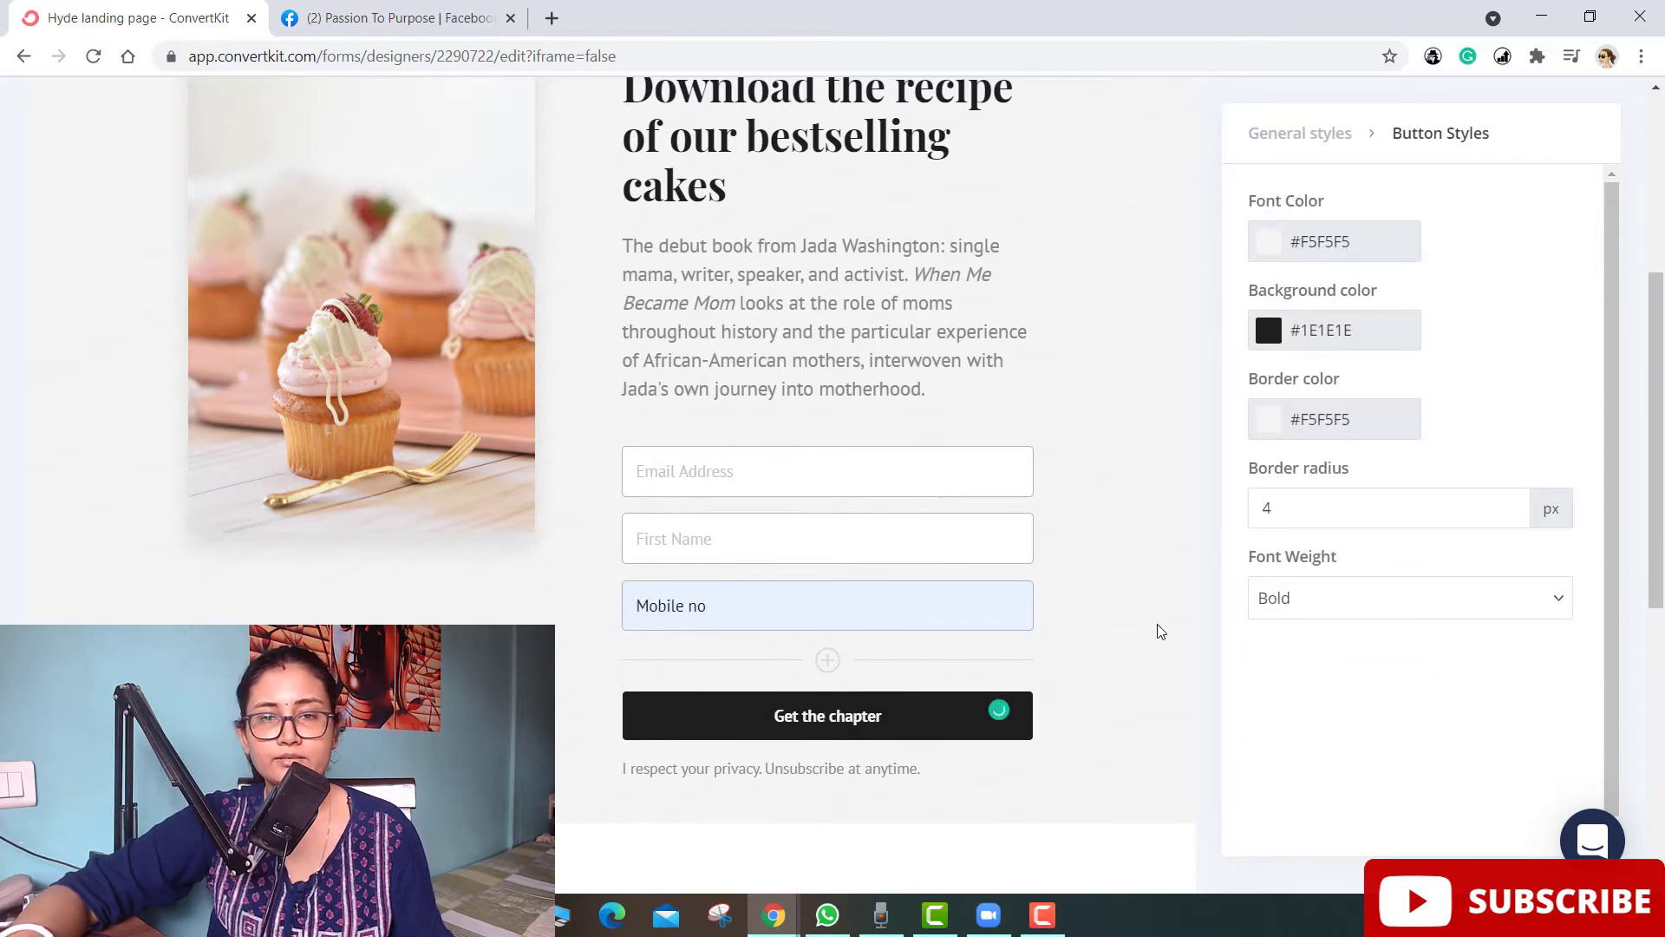
{"action": "scroll", "coordinate": [747, 680], "scroll_direction": "down", "scroll_amount": 1}
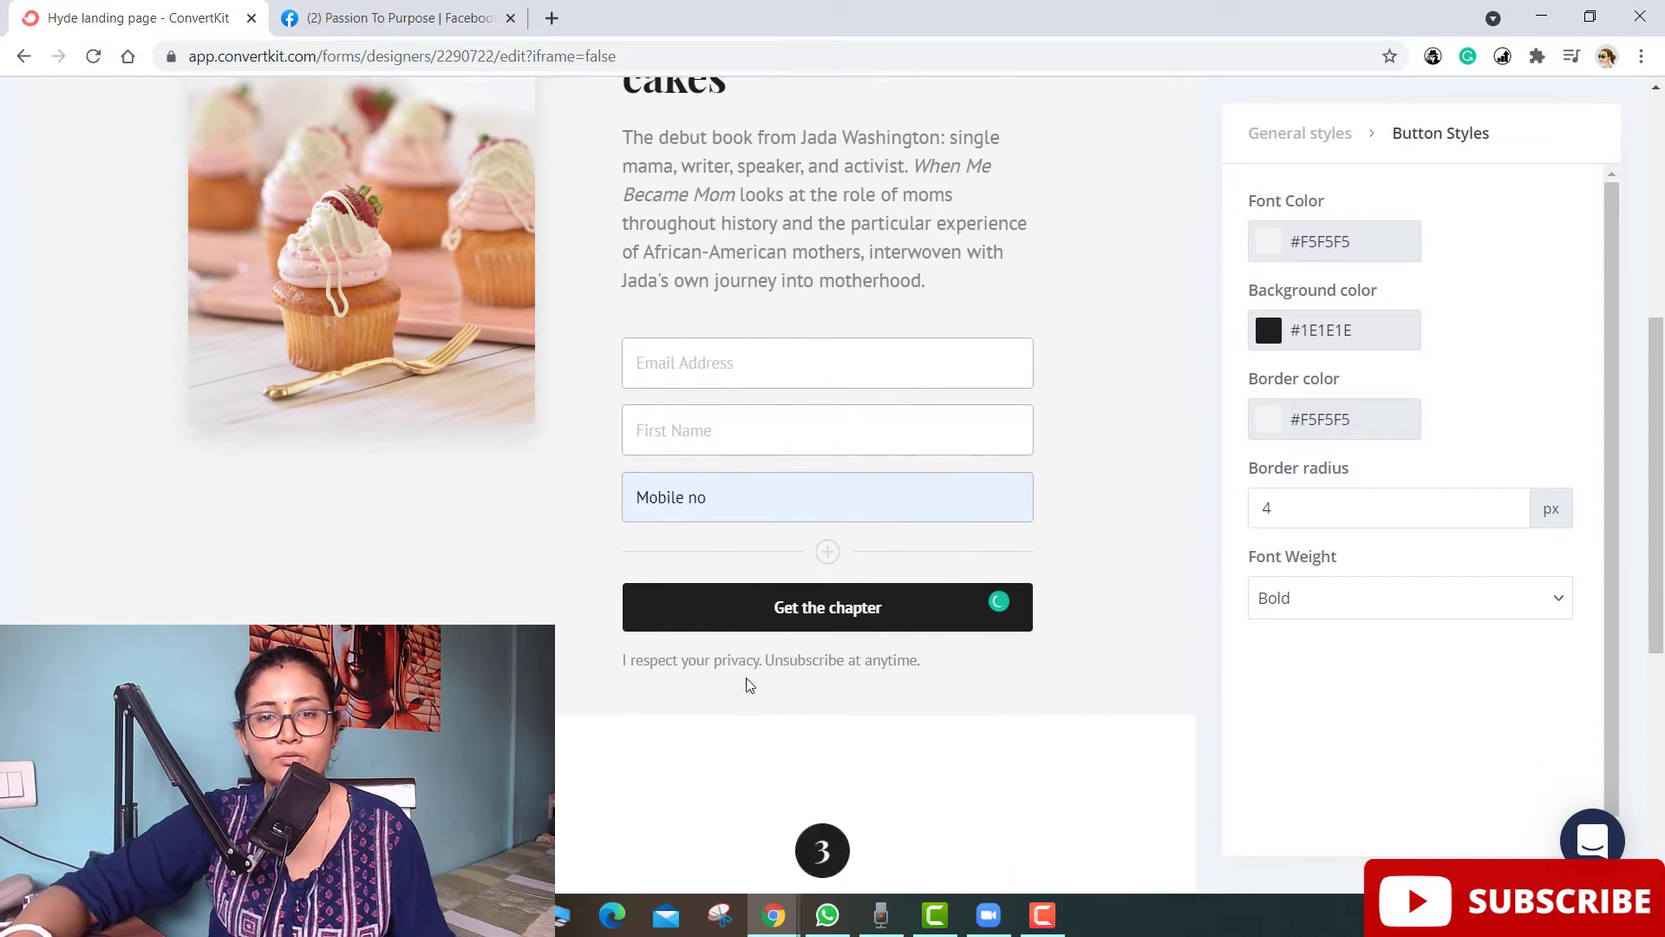
{"action": "scroll", "coordinate": [948, 662], "scroll_direction": "up", "scroll_amount": 6}
{"action": "scroll", "coordinate": [949, 656], "scroll_direction": "down", "scroll_amount": 12}
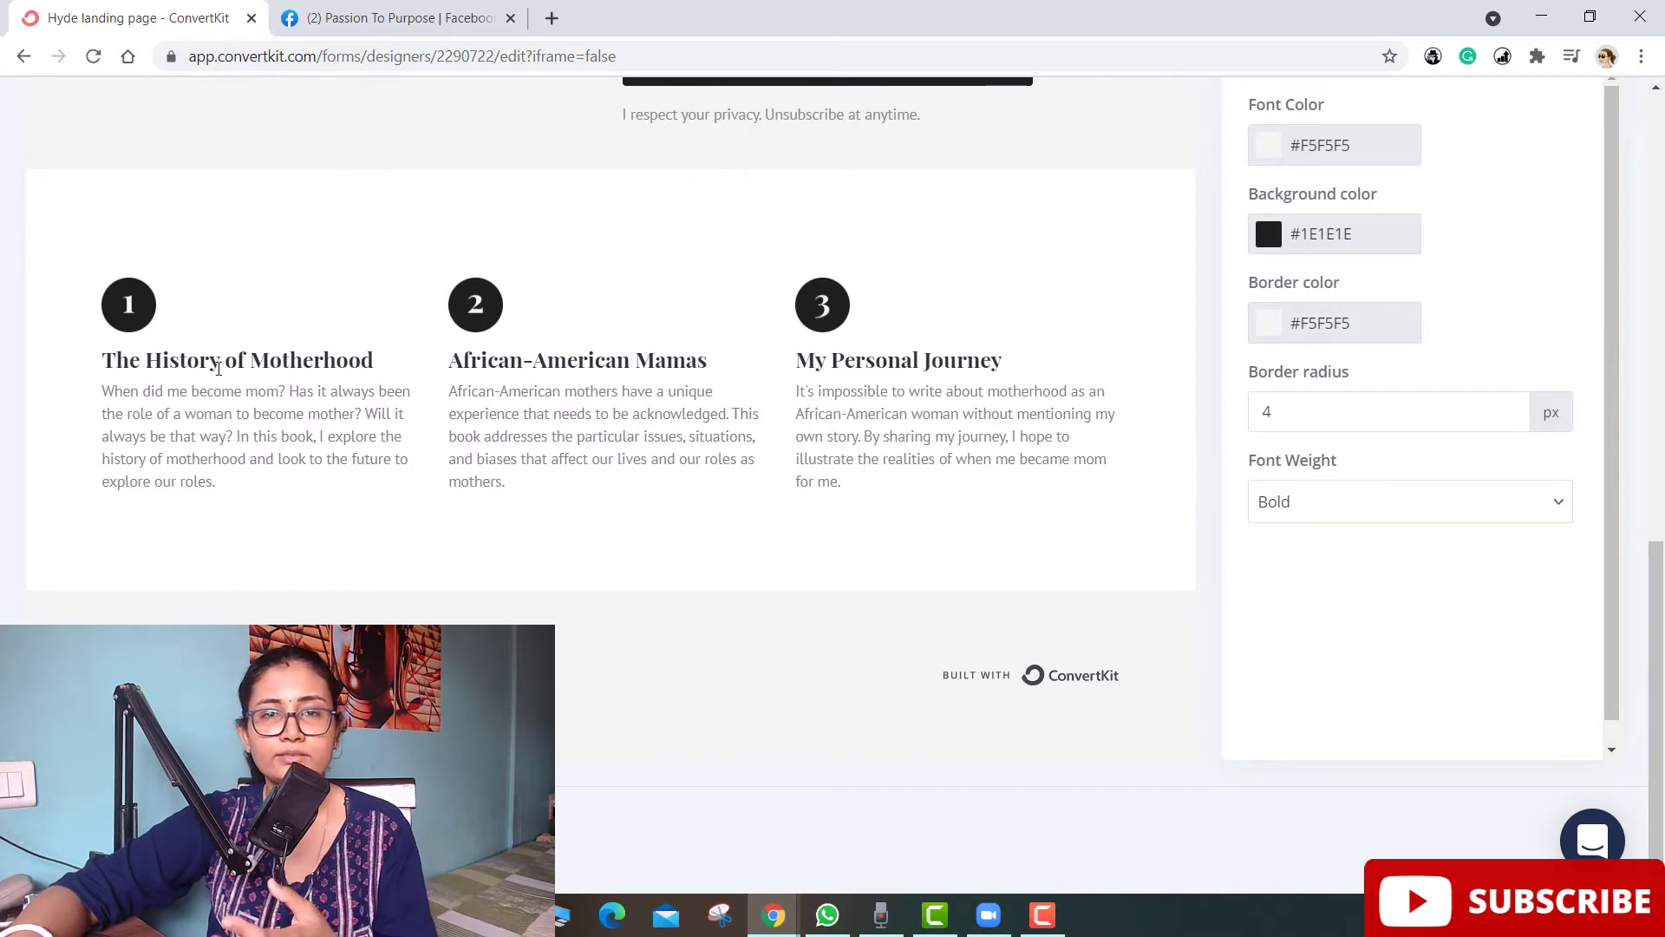
{"action": "left_click", "coordinate": [195, 384]}
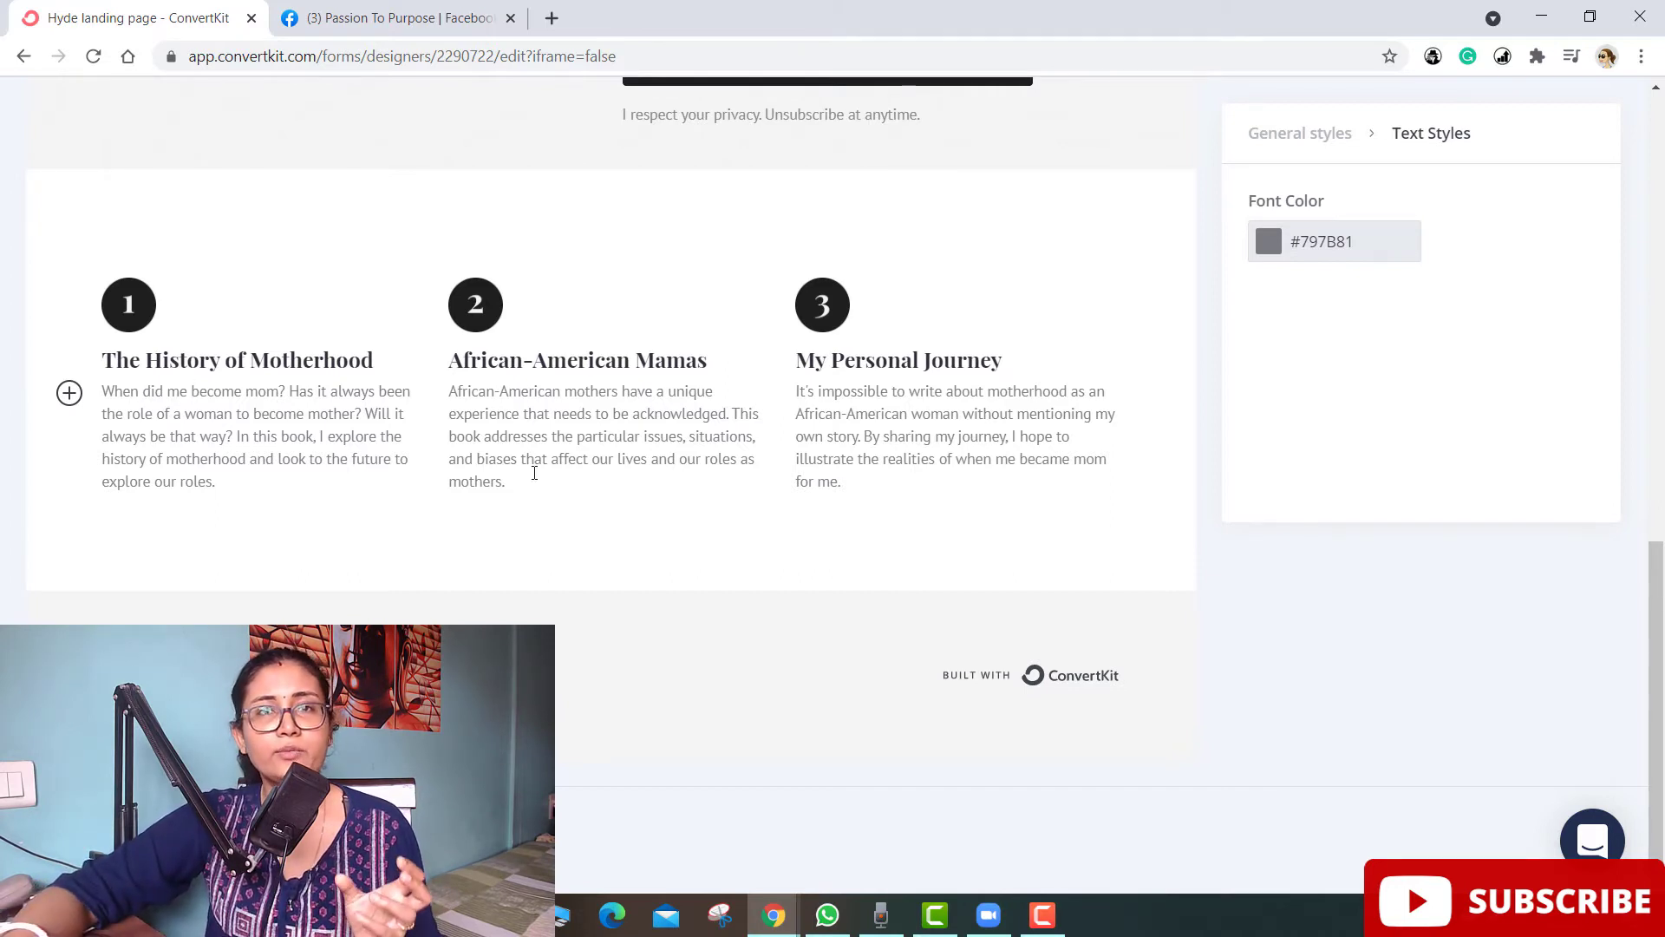
{"action": "scroll", "coordinate": [493, 602], "scroll_direction": "up", "scroll_amount": 5}
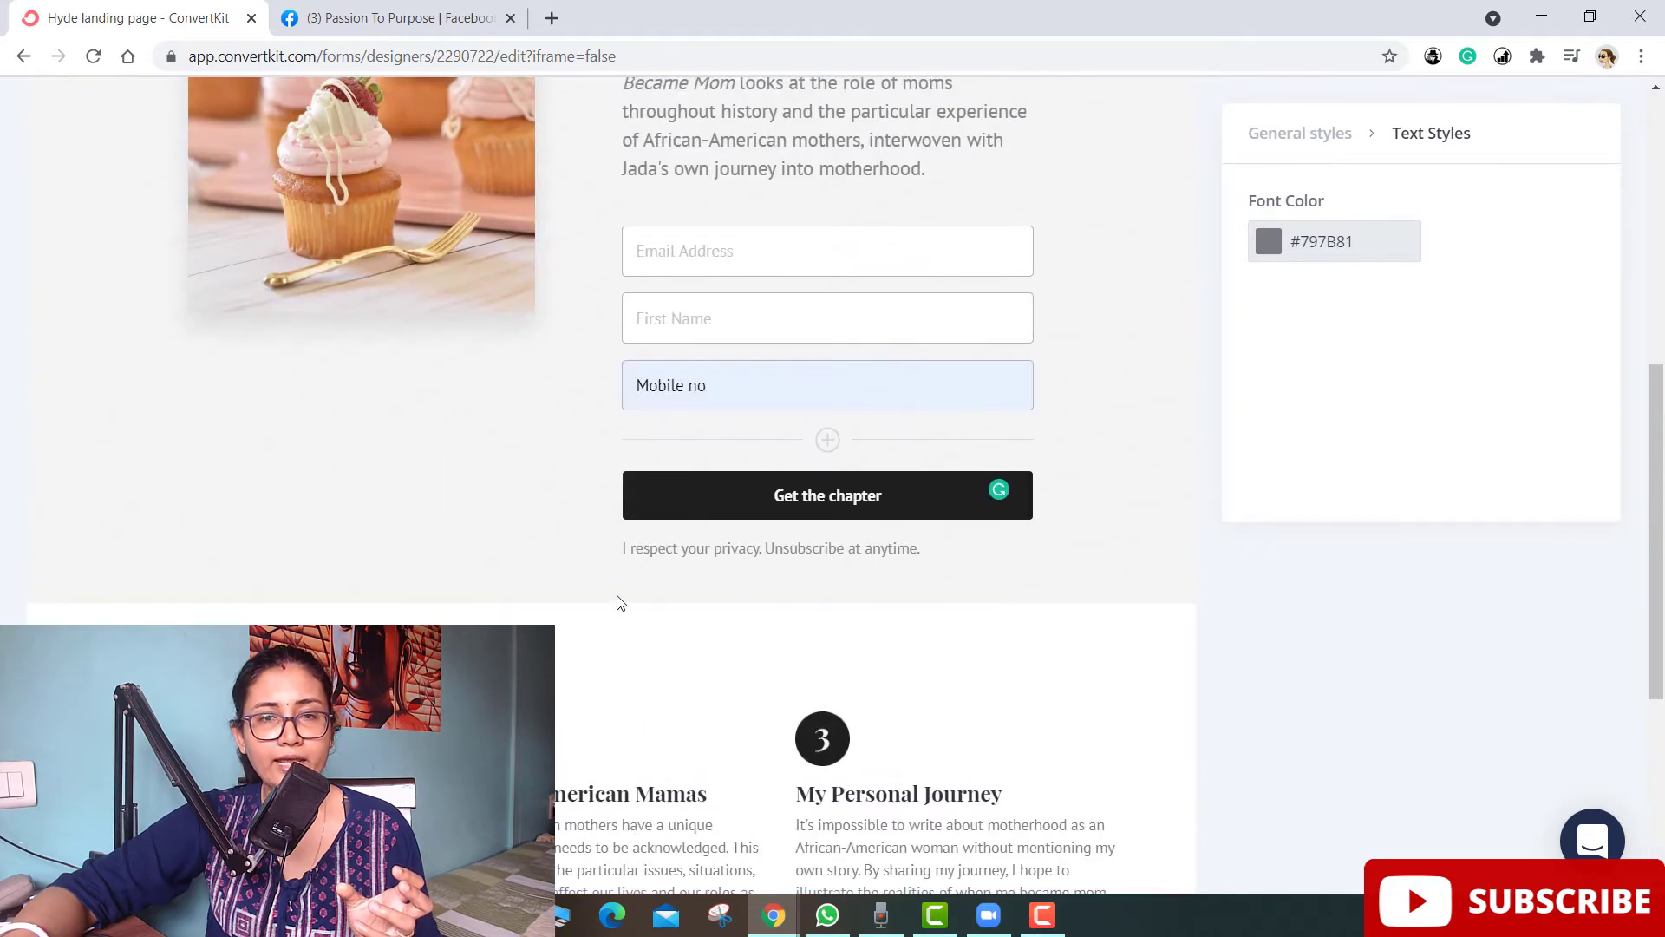
{"action": "scroll", "coordinate": [177, 607], "scroll_direction": "down", "scroll_amount": 5}
{"action": "scroll", "coordinate": [981, 376], "scroll_direction": "up", "scroll_amount": 5}
{"action": "scroll", "coordinate": [1045, 618], "scroll_direction": "down", "scroll_amount": 5}
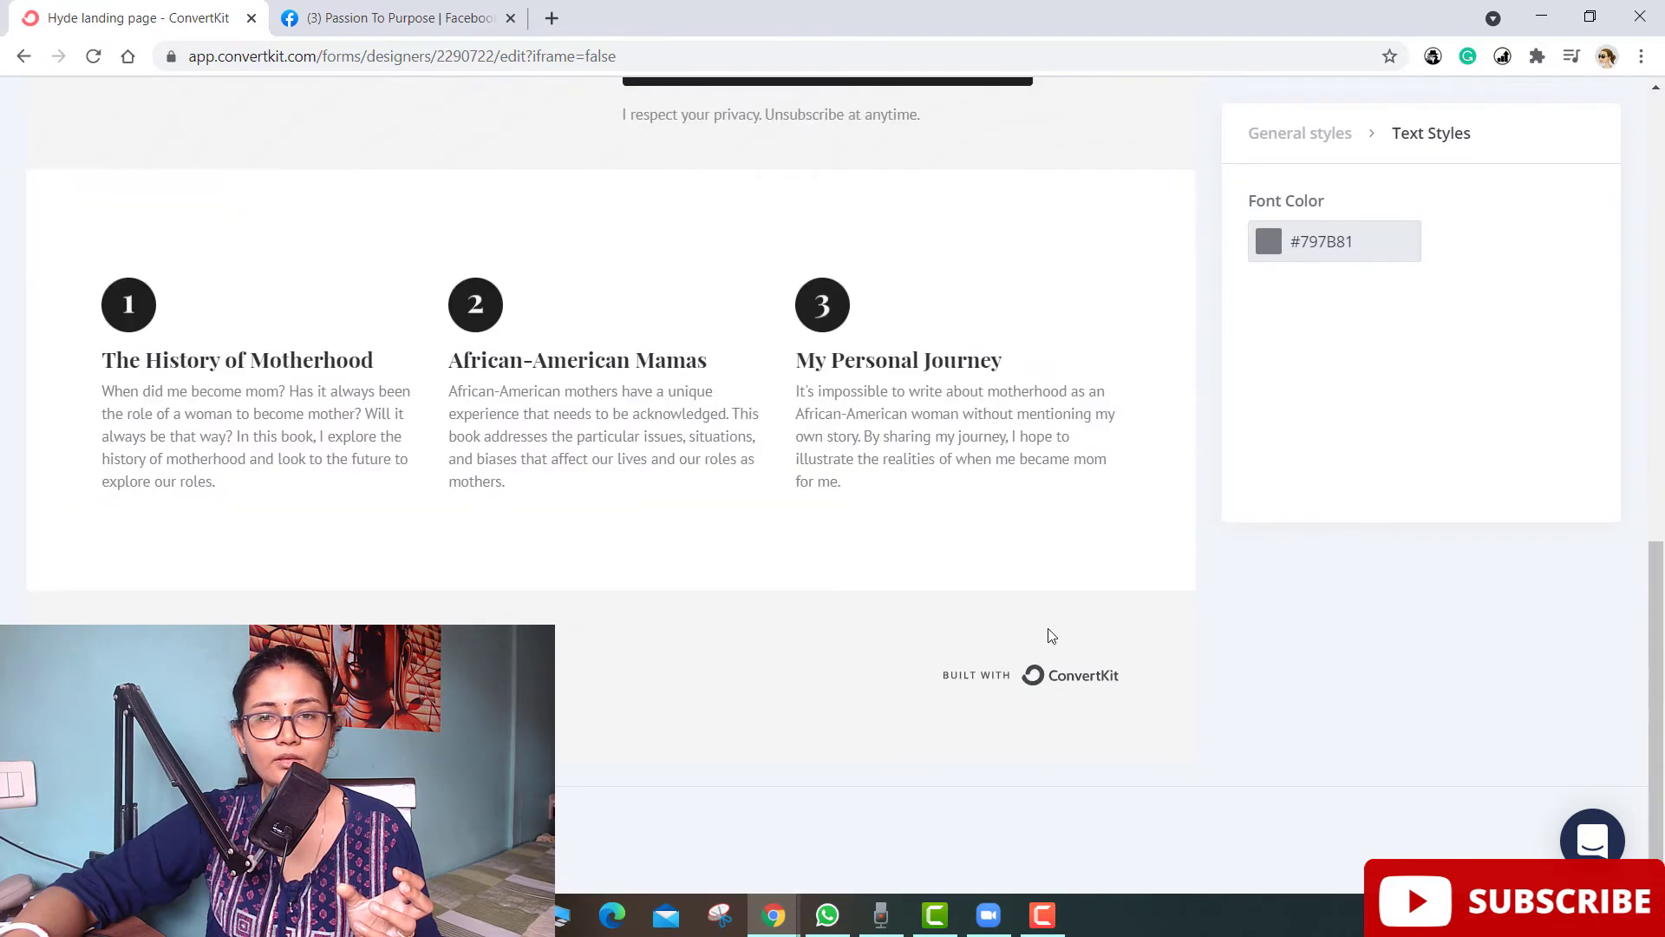
{"action": "left_click", "coordinate": [113, 302]}
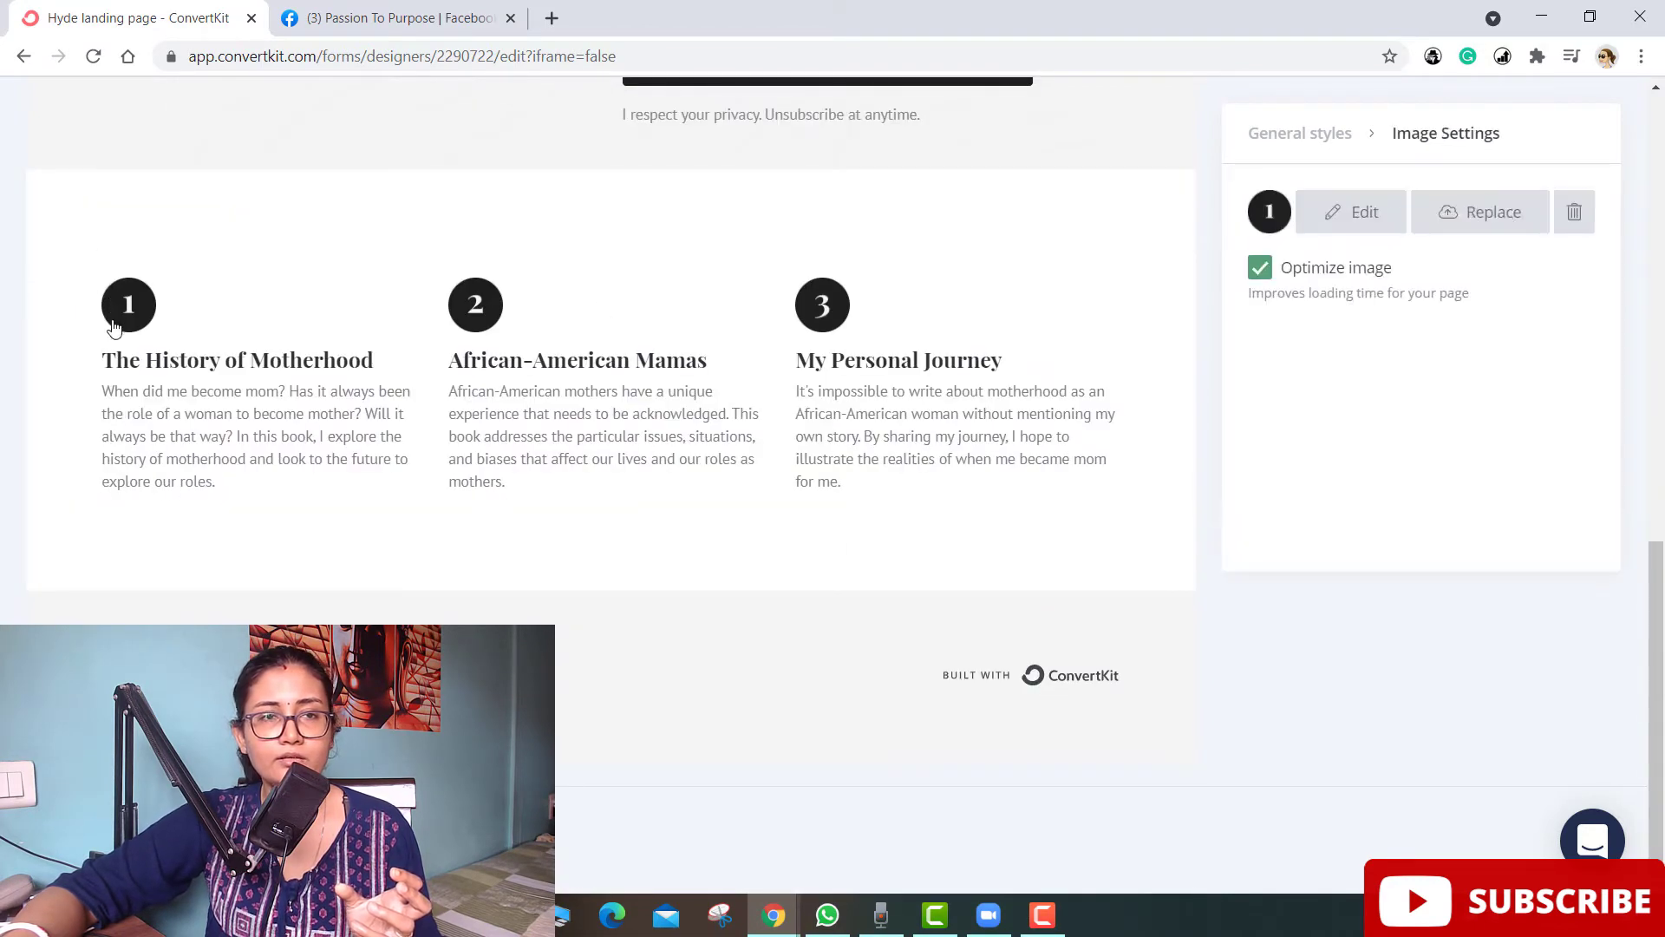
{"action": "scroll", "coordinate": [706, 472], "scroll_direction": "up", "scroll_amount": 4}
{"action": "scroll", "coordinate": [700, 483], "scroll_direction": "down", "scroll_amount": 2}
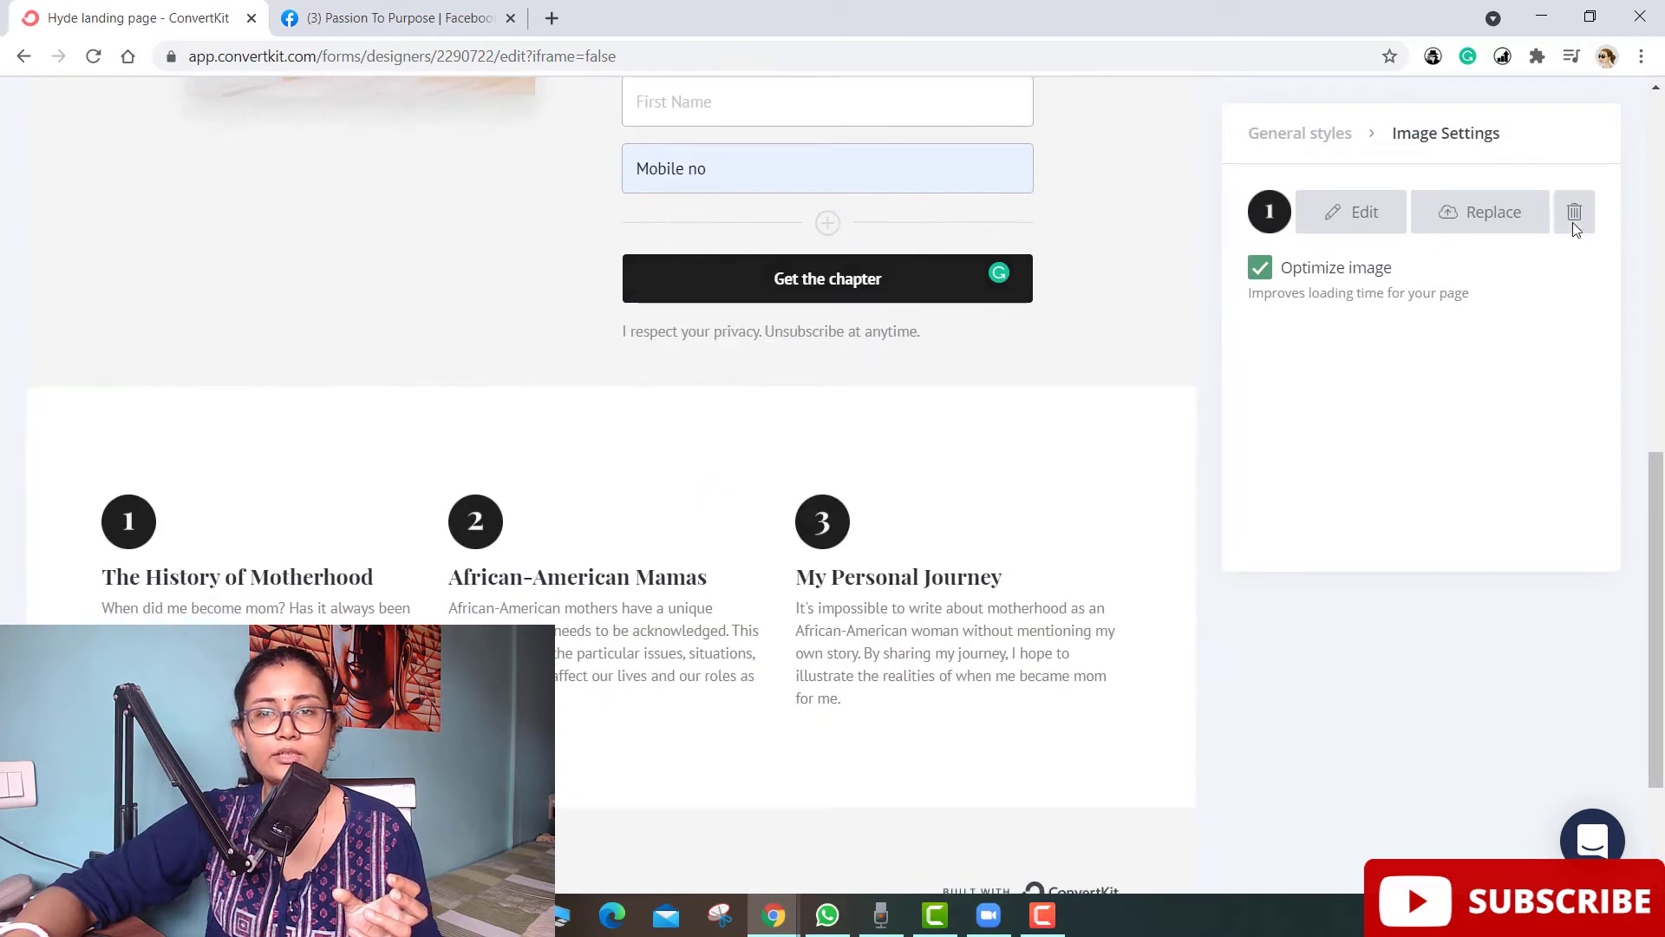
{"action": "left_click", "coordinate": [357, 607]}
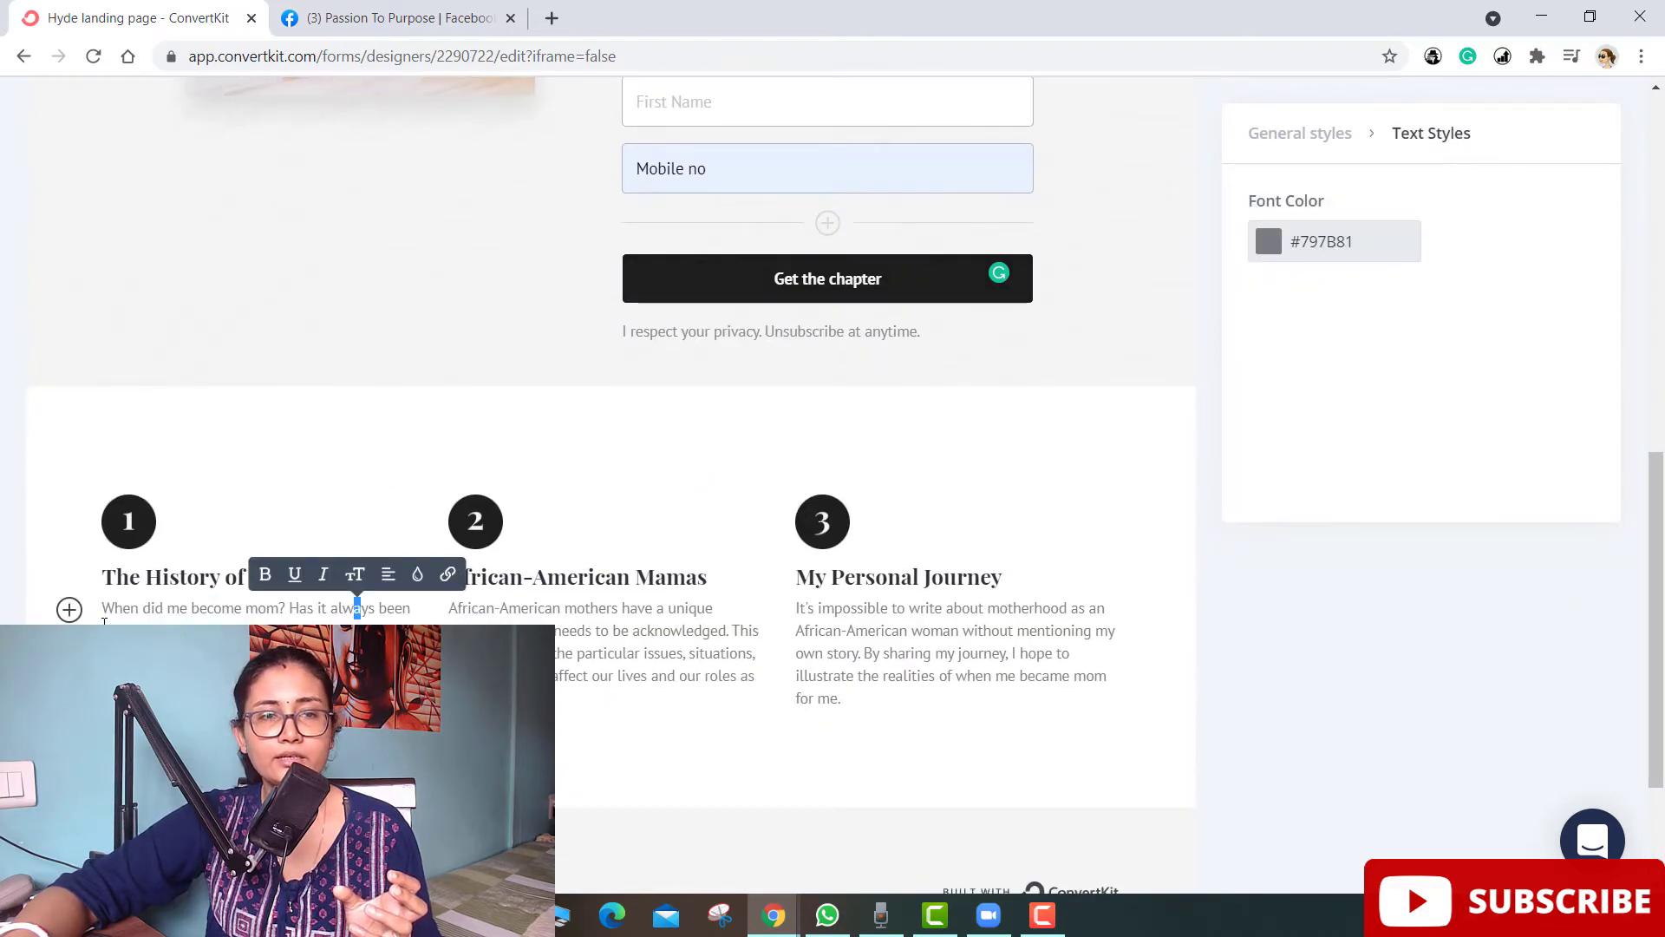
{"action": "left_click_drag", "start_coordinate": [104, 608], "coordinate": [408, 660]}
{"action": "left_click", "coordinate": [347, 746]}
{"action": "scroll", "coordinate": [347, 746], "scroll_direction": "down", "scroll_amount": 2}
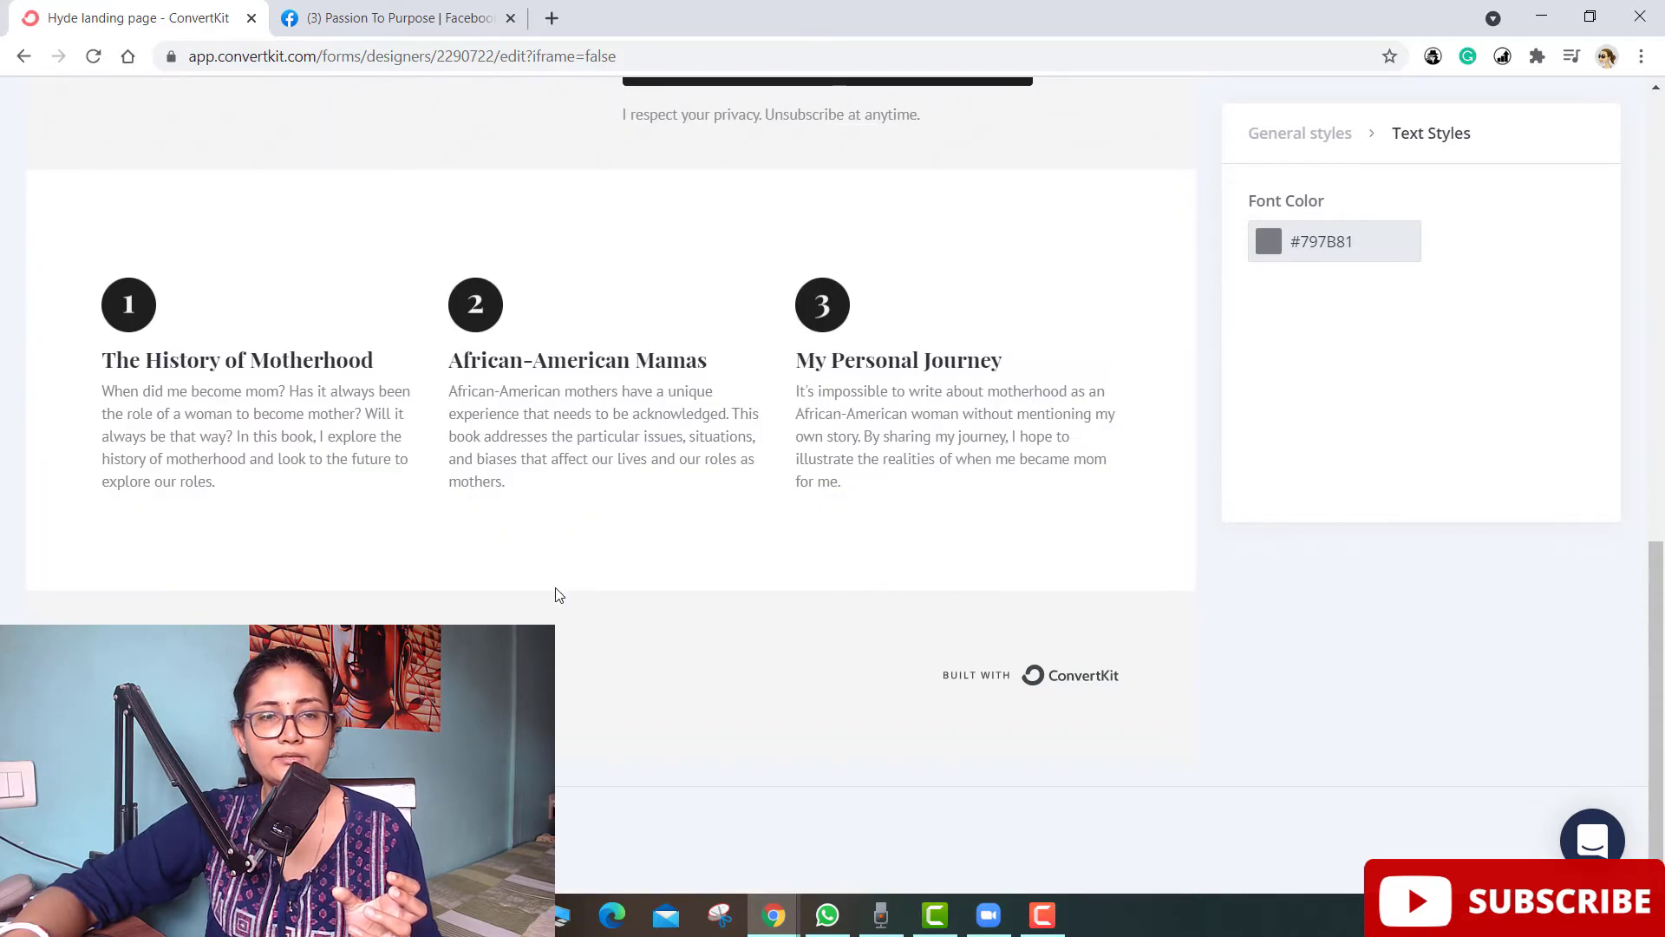
{"action": "scroll", "coordinate": [558, 591], "scroll_direction": "up", "scroll_amount": 6}
{"action": "left_click", "coordinate": [720, 764]}
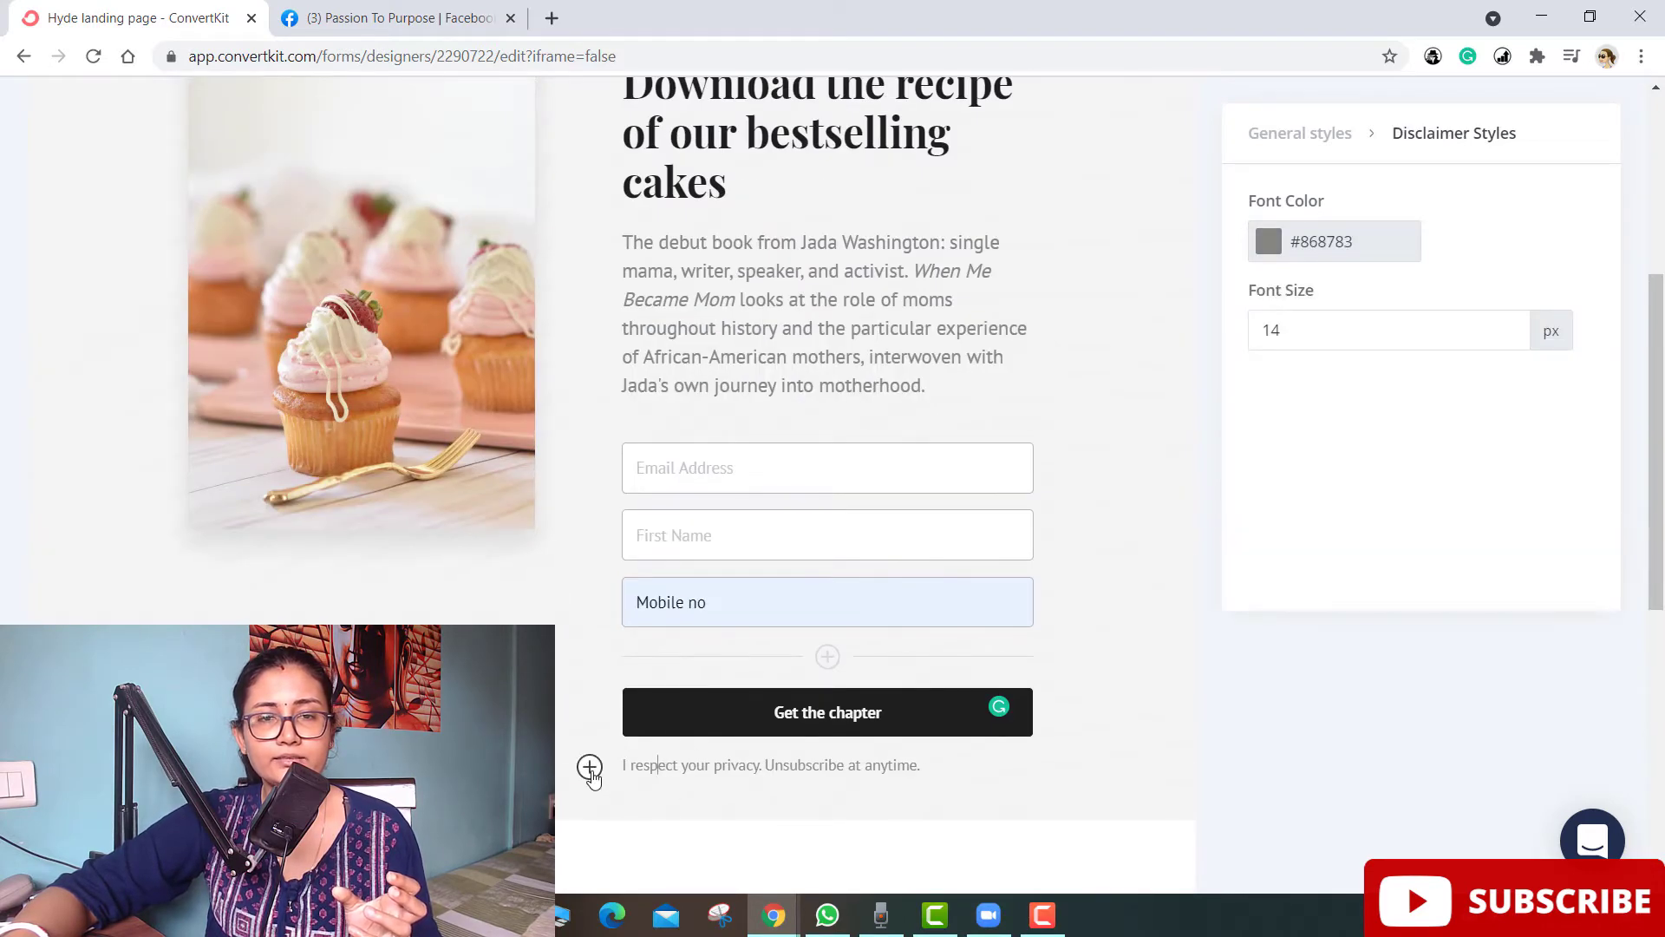
- Insert an image block below the privacy disclaimer, opening the Media library
{"action": "left_click", "coordinate": [589, 765]}
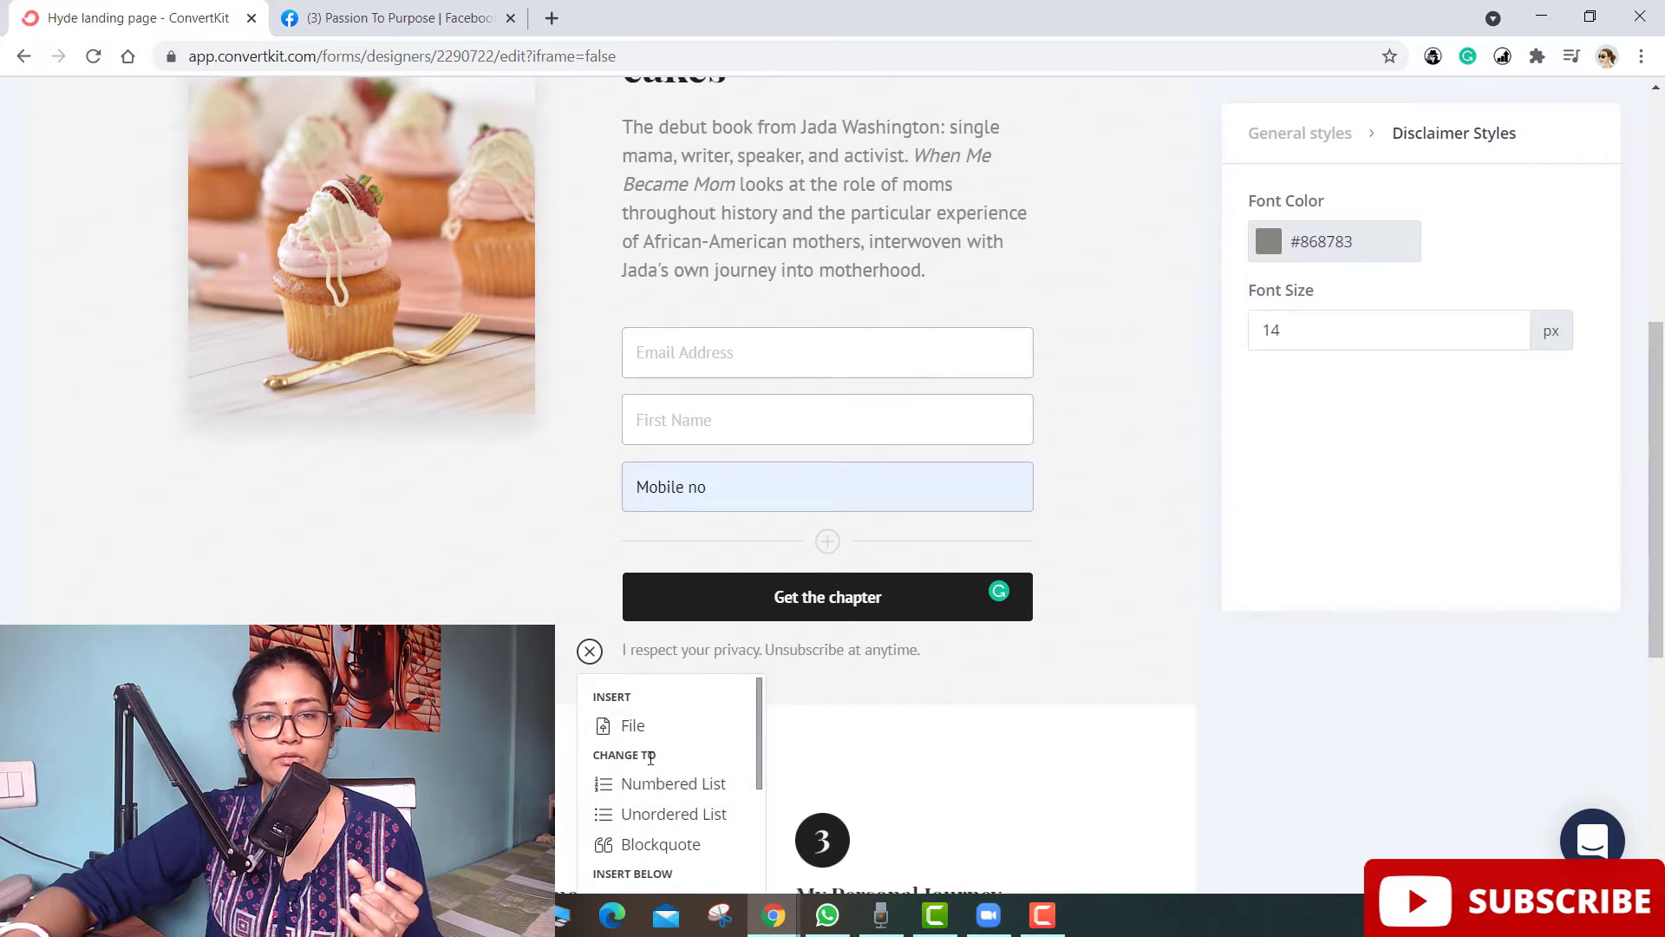
{"action": "scroll", "coordinate": [651, 759], "scroll_direction": "down", "scroll_amount": 5}
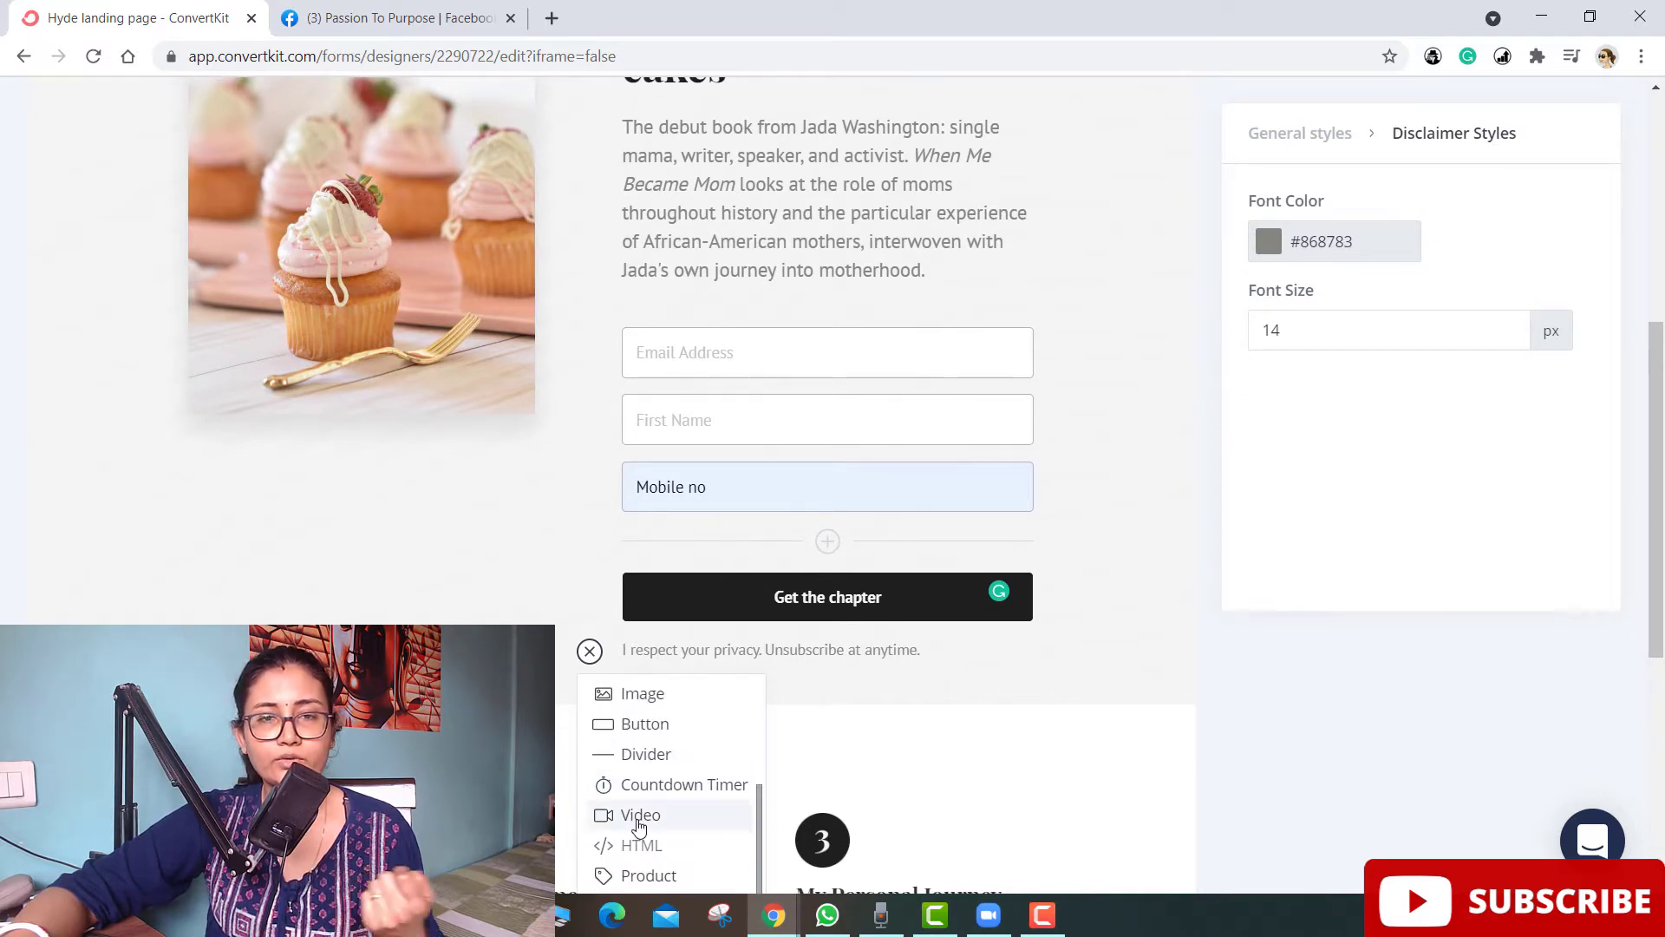
{"action": "scroll", "coordinate": [639, 826], "scroll_direction": "down", "scroll_amount": 1}
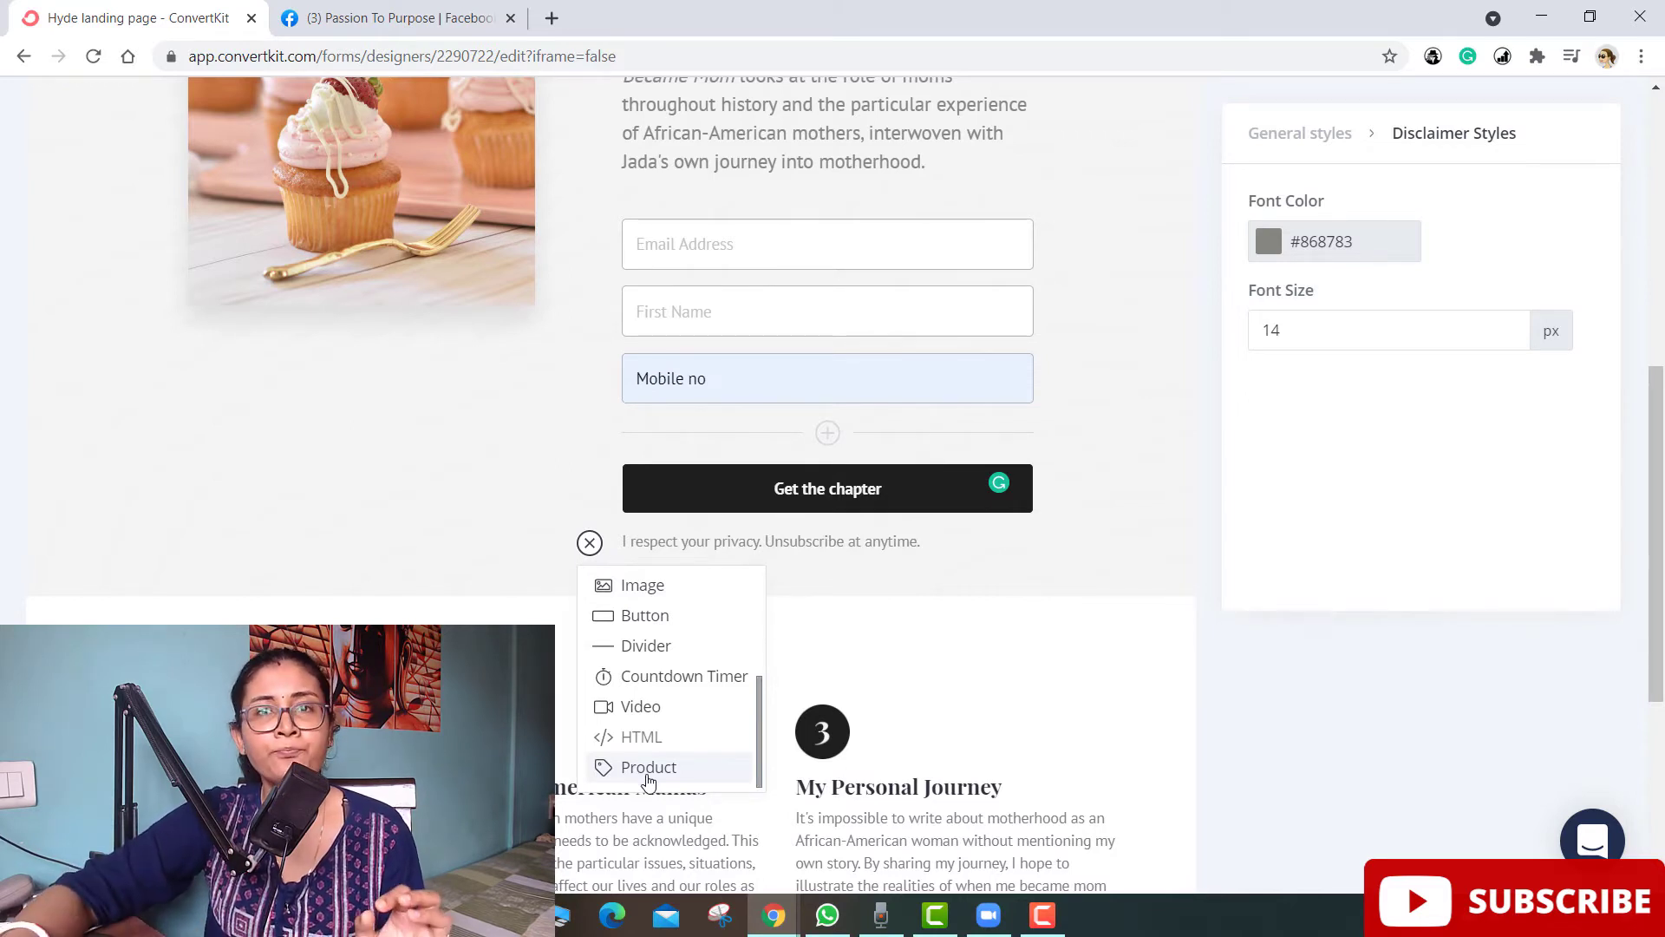
{"action": "left_click", "coordinate": [641, 779]}
{"action": "left_click", "coordinate": [673, 727]}
{"action": "scroll", "coordinate": [748, 685], "scroll_direction": "down", "scroll_amount": 1}
- Search Unsplash for 'cookies' and insert the pink-background cookies photo
{"action": "left_click", "coordinate": [105, 238]}
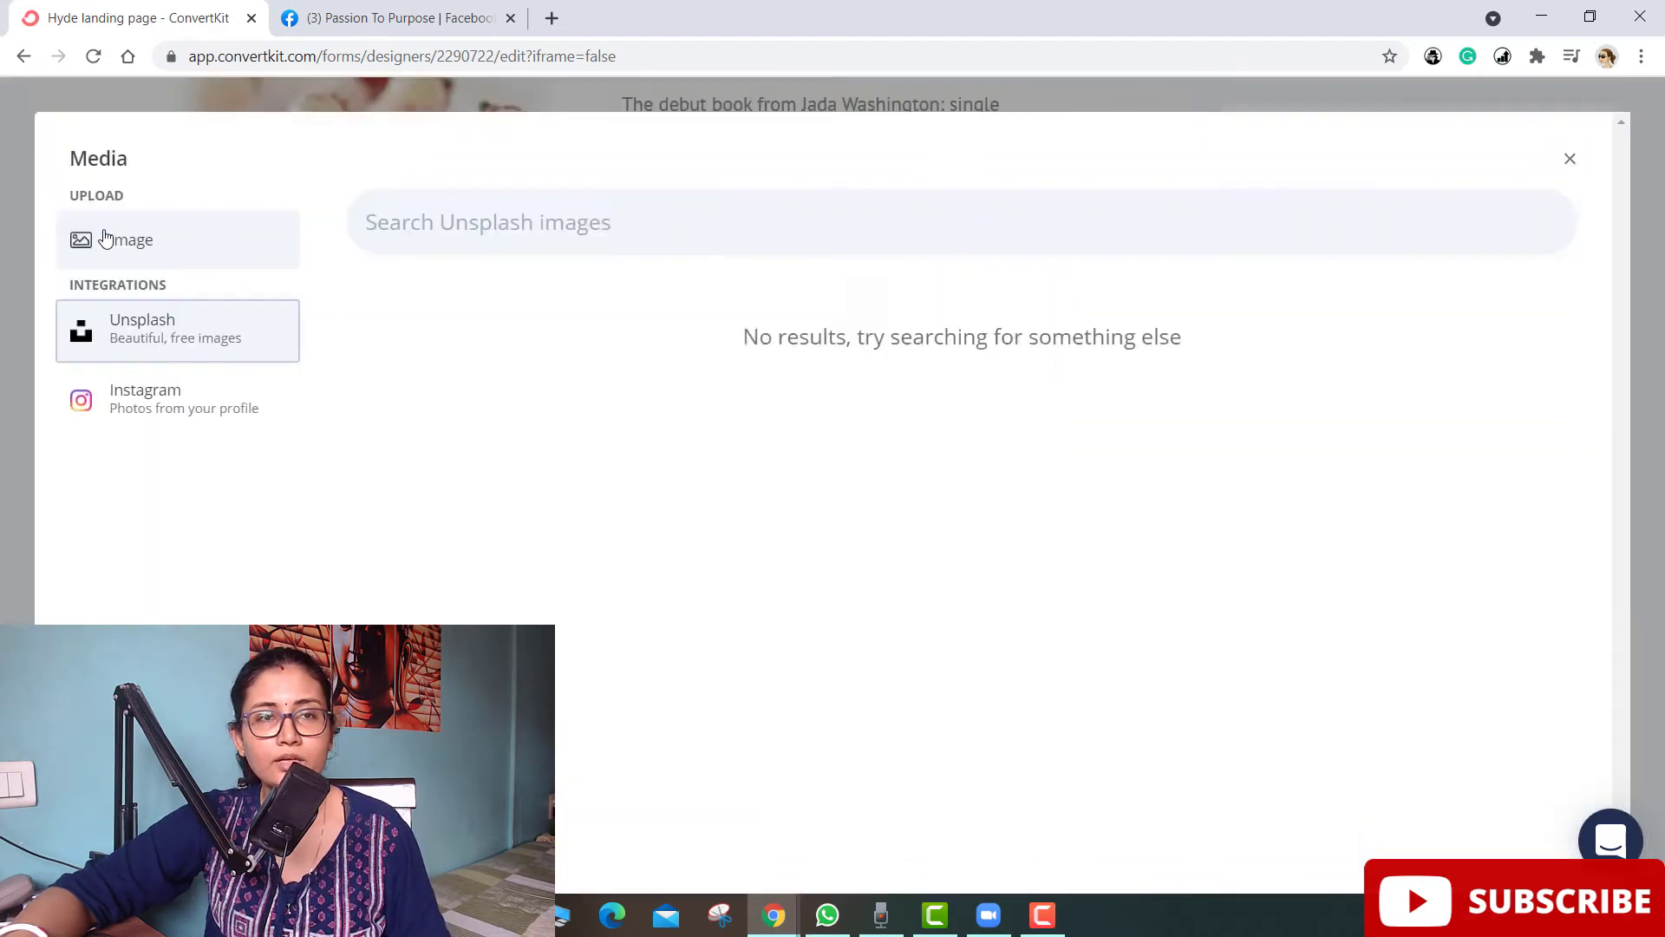
{"action": "left_click", "coordinate": [501, 225]}
{"action": "type", "text": "cookies"}
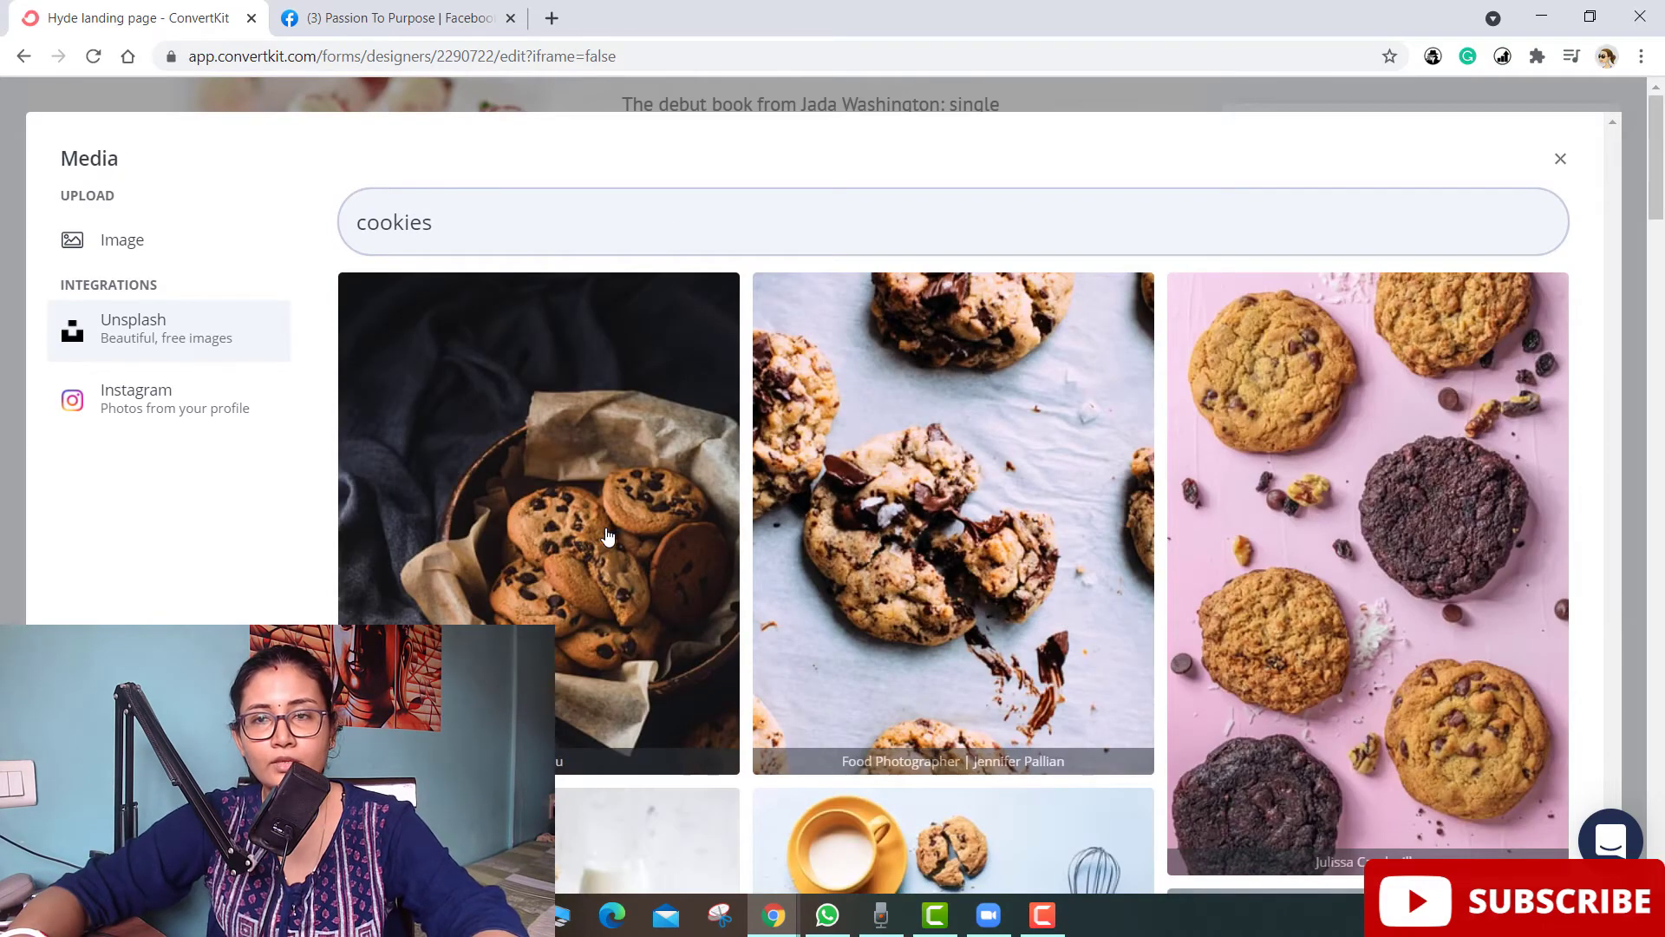
{"action": "left_click", "coordinate": [1395, 540]}
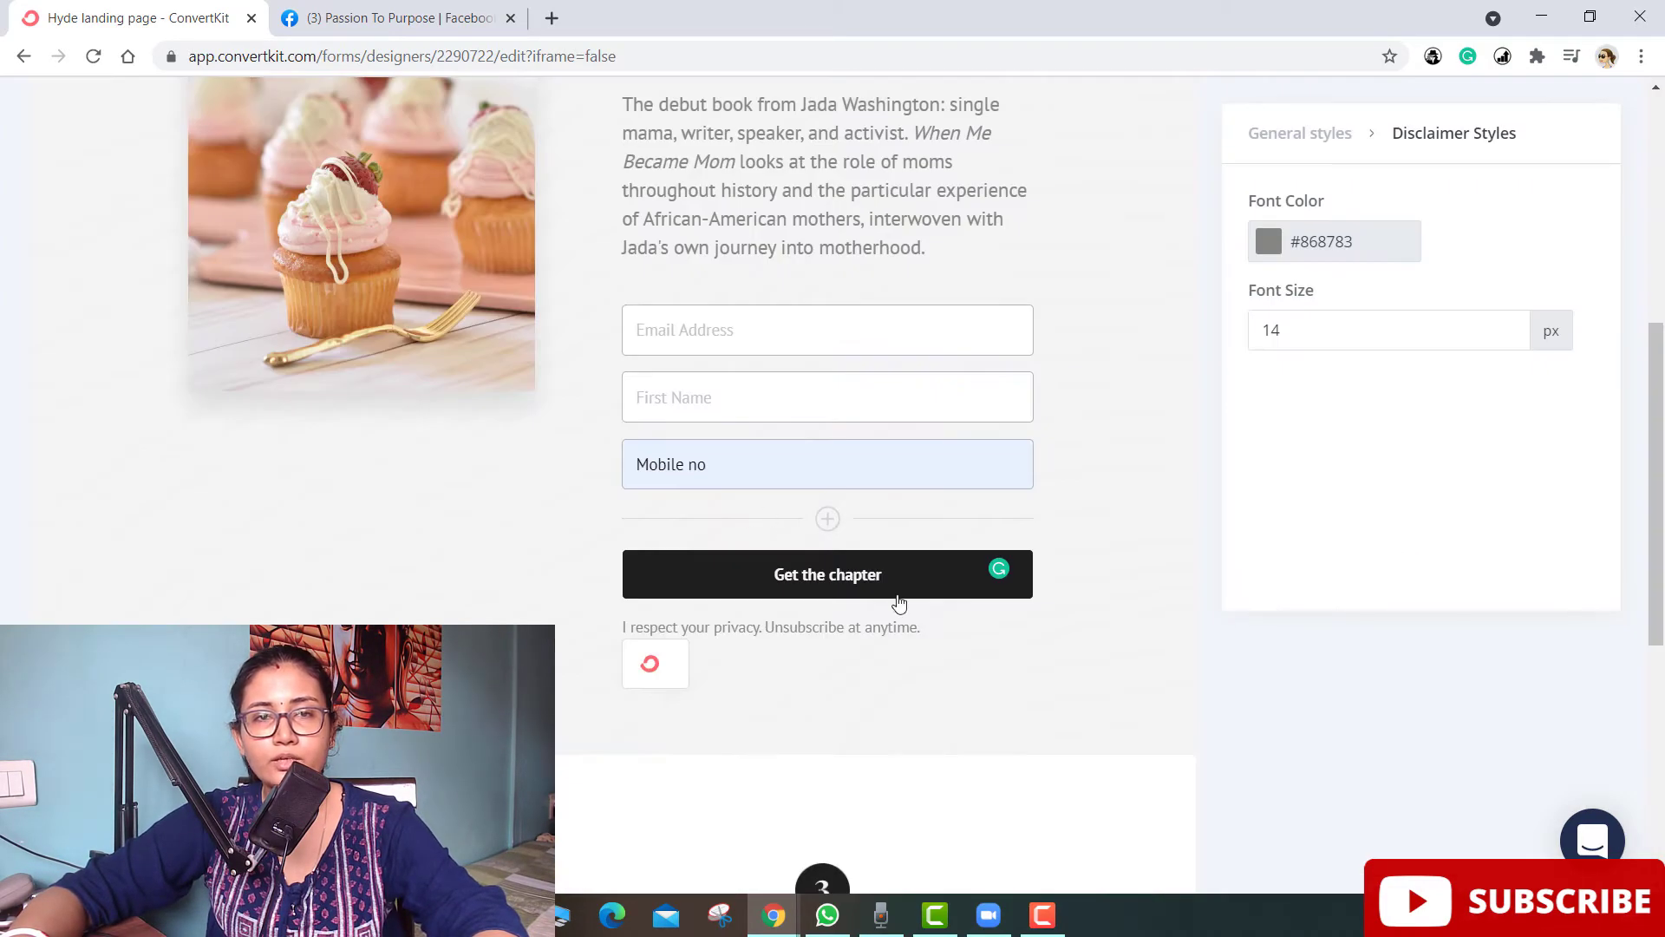
- Check the cookie image's settings and bring up the block list below it
{"action": "scroll", "coordinate": [751, 514], "scroll_direction": "down", "scroll_amount": 4}
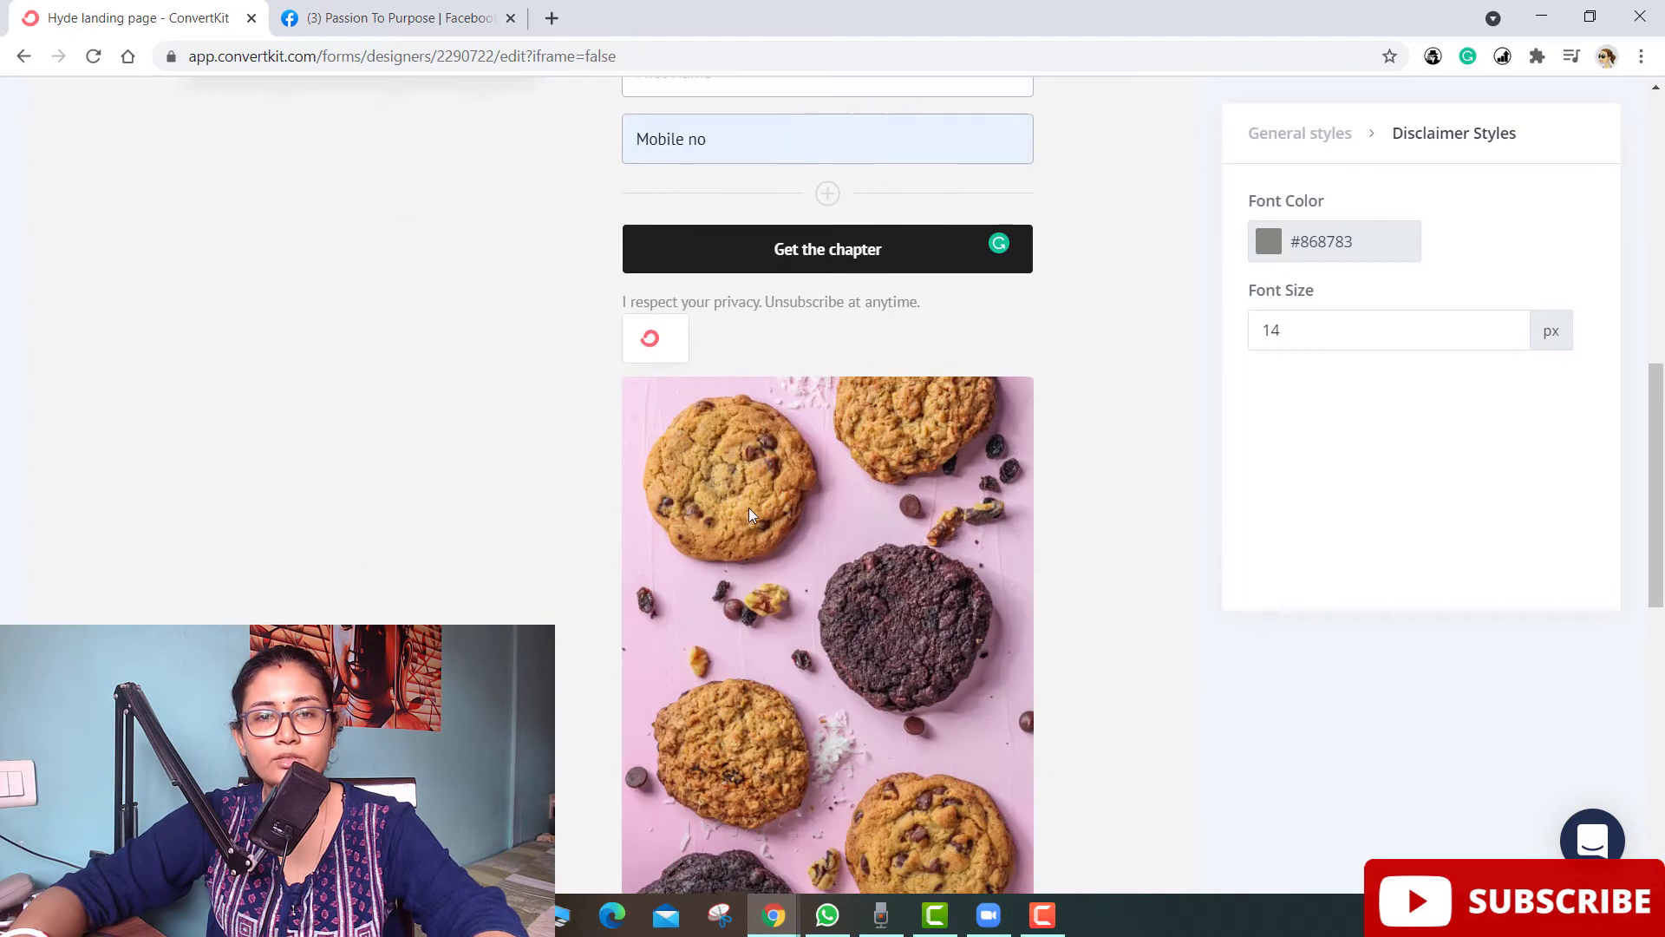
{"action": "left_click", "coordinate": [673, 386]}
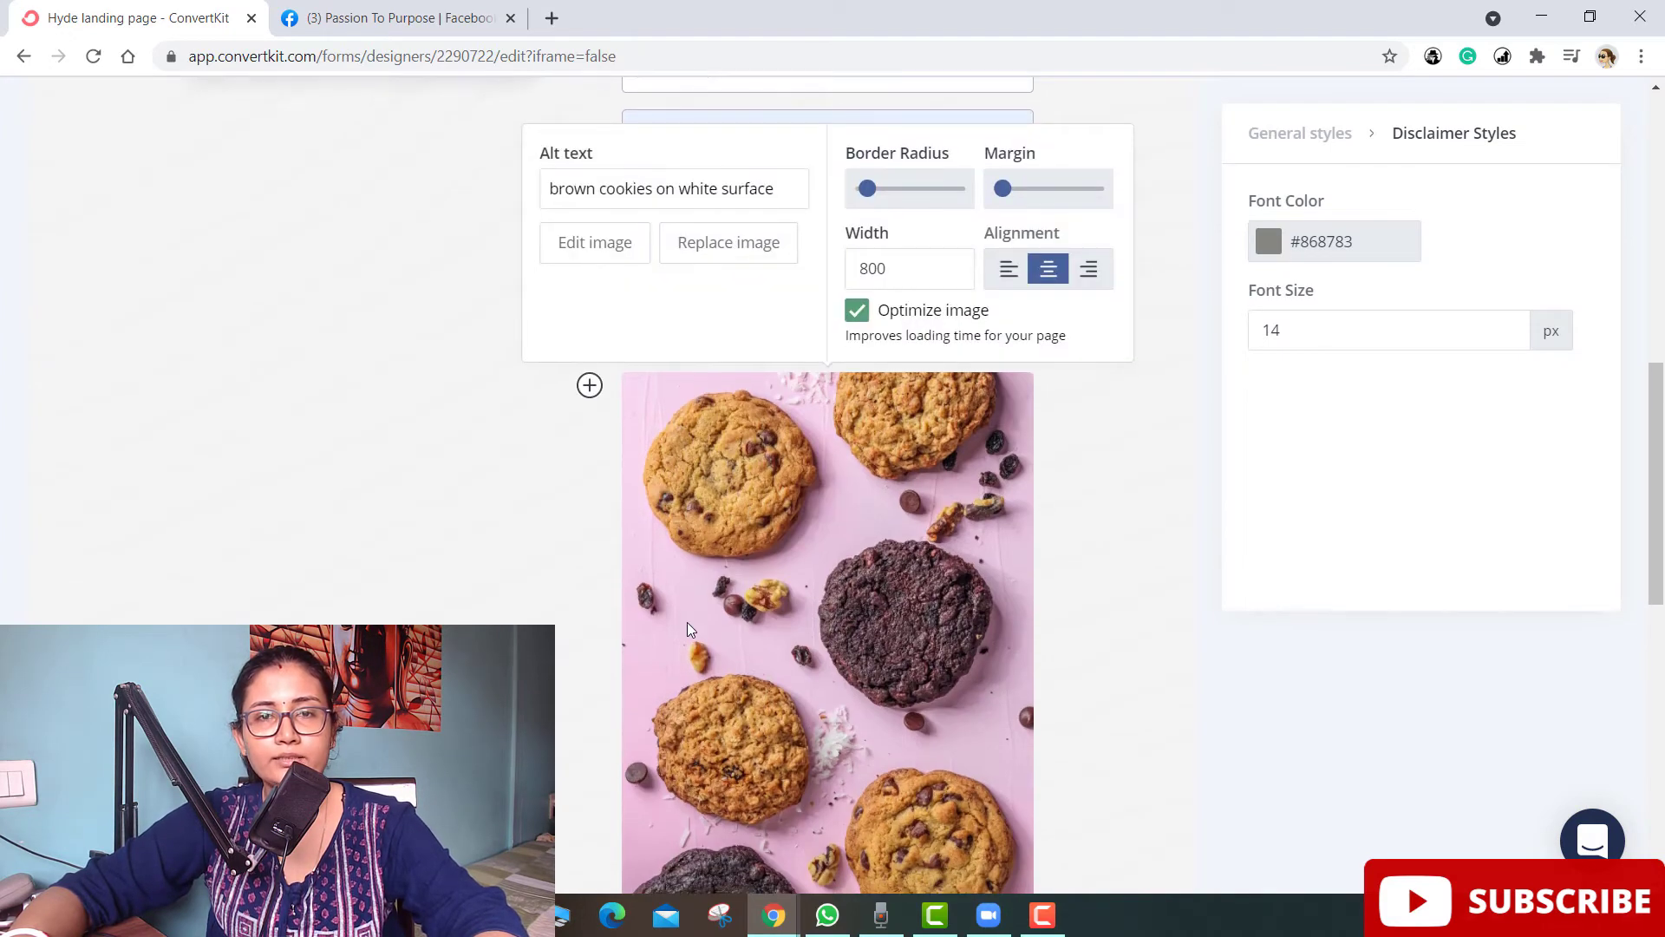
{"action": "scroll", "coordinate": [736, 446], "scroll_direction": "down", "scroll_amount": 4}
{"action": "scroll", "coordinate": [722, 677], "scroll_direction": "up", "scroll_amount": 5}
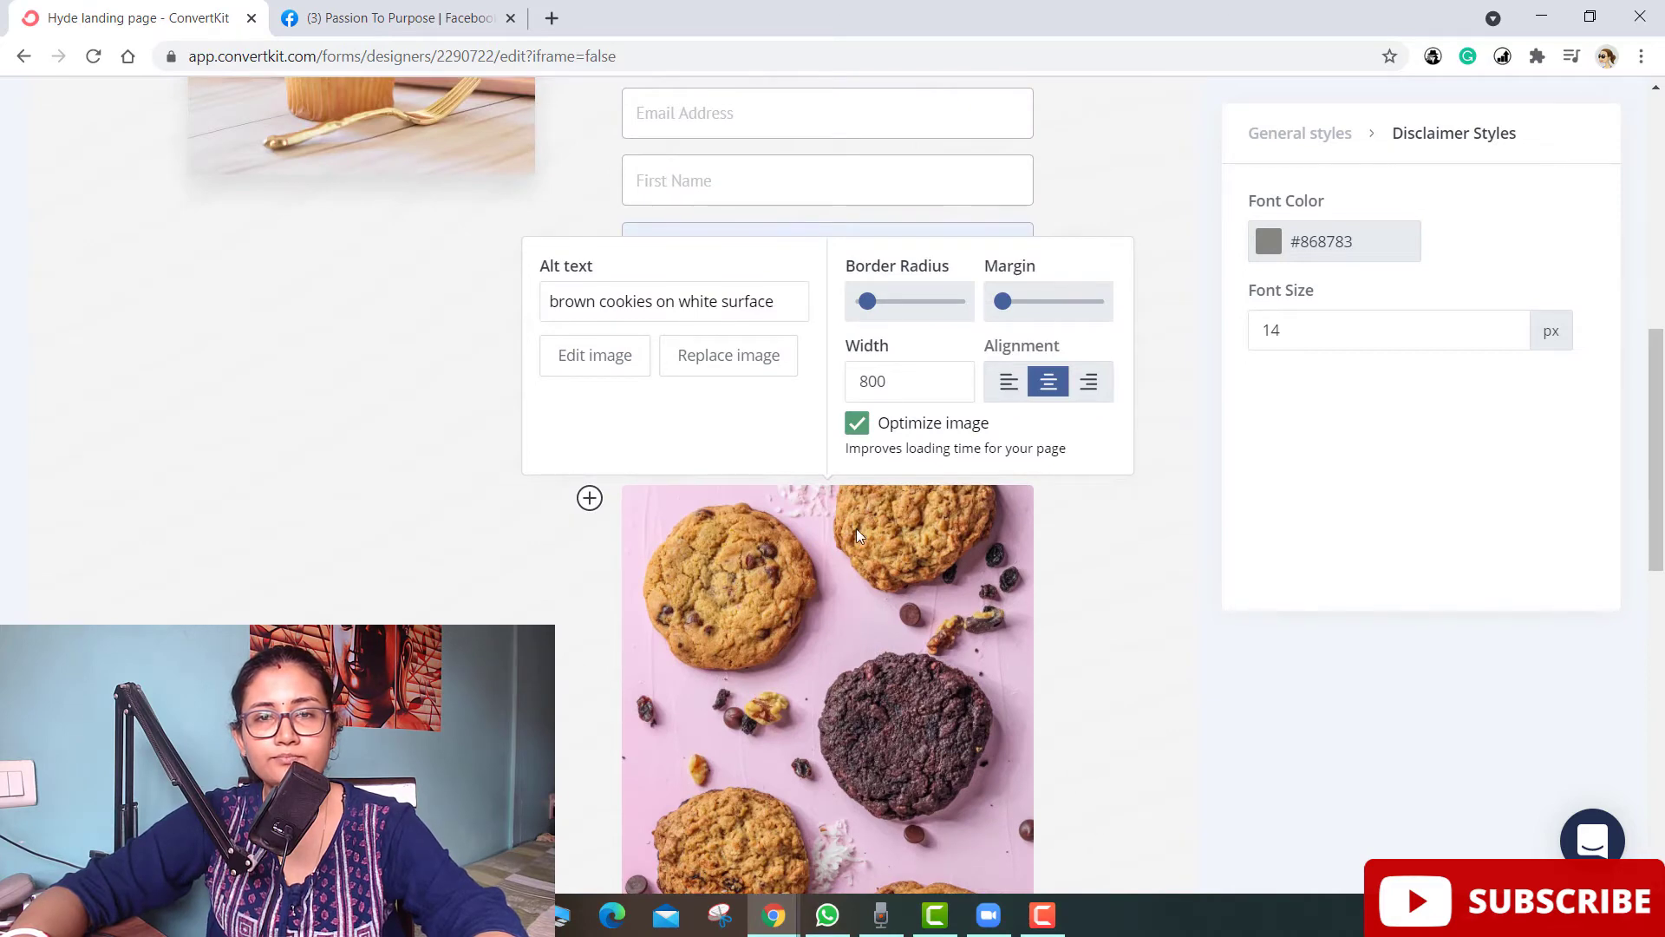
{"action": "scroll", "coordinate": [747, 583], "scroll_direction": "down", "scroll_amount": 5}
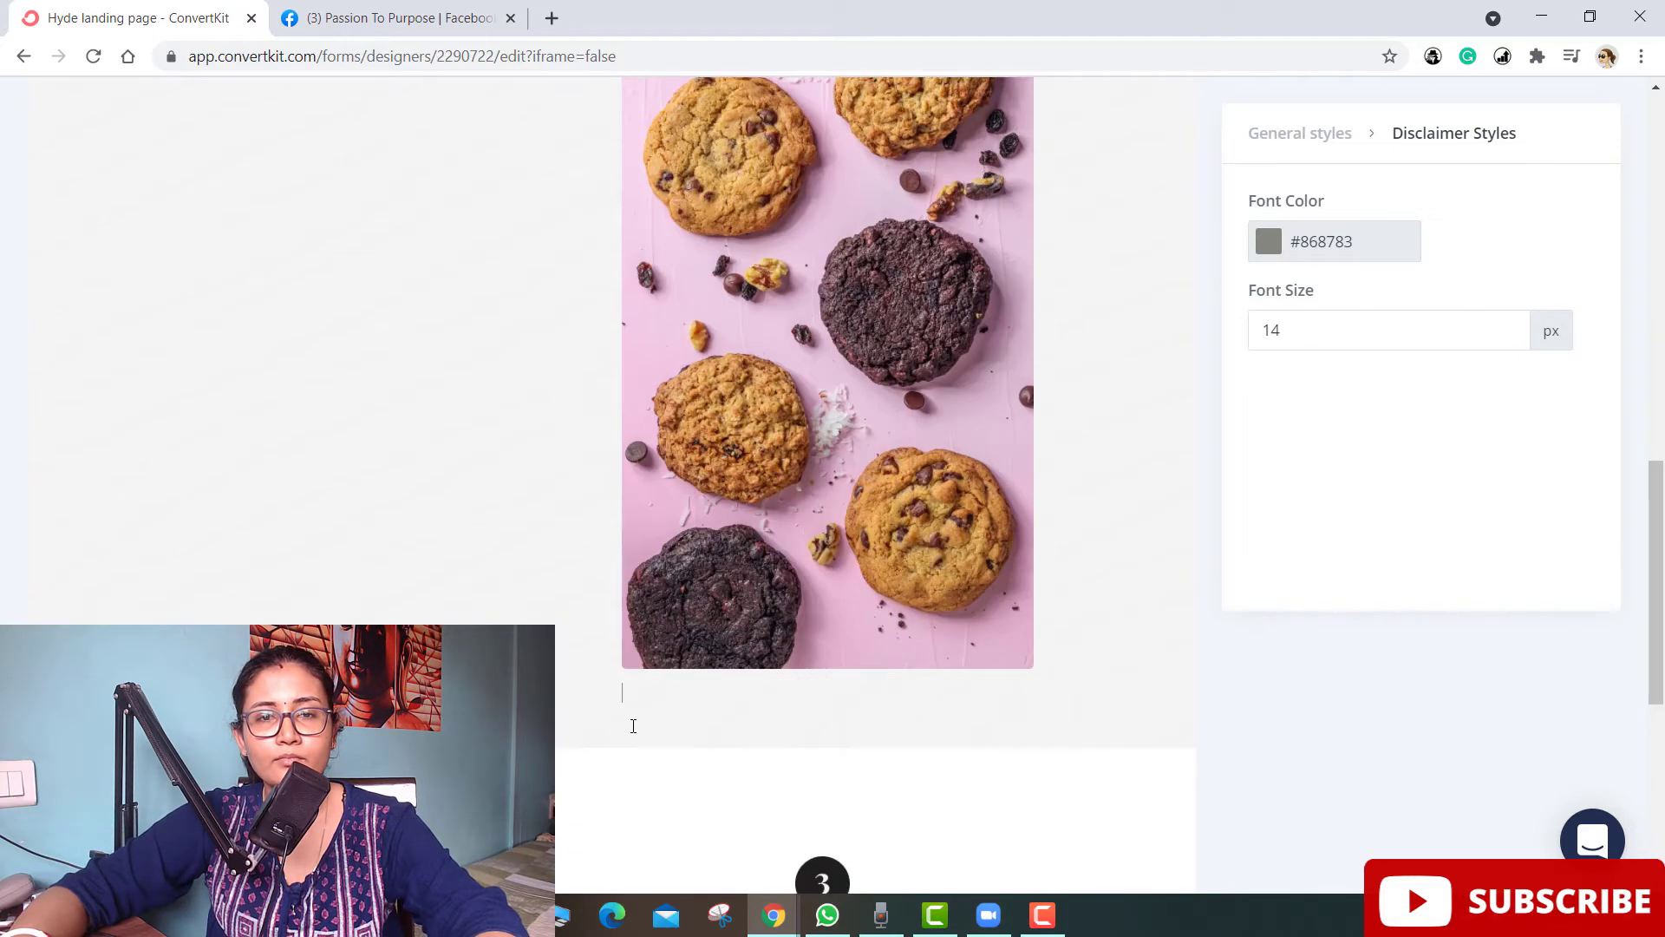
{"action": "left_click", "coordinate": [589, 701]}
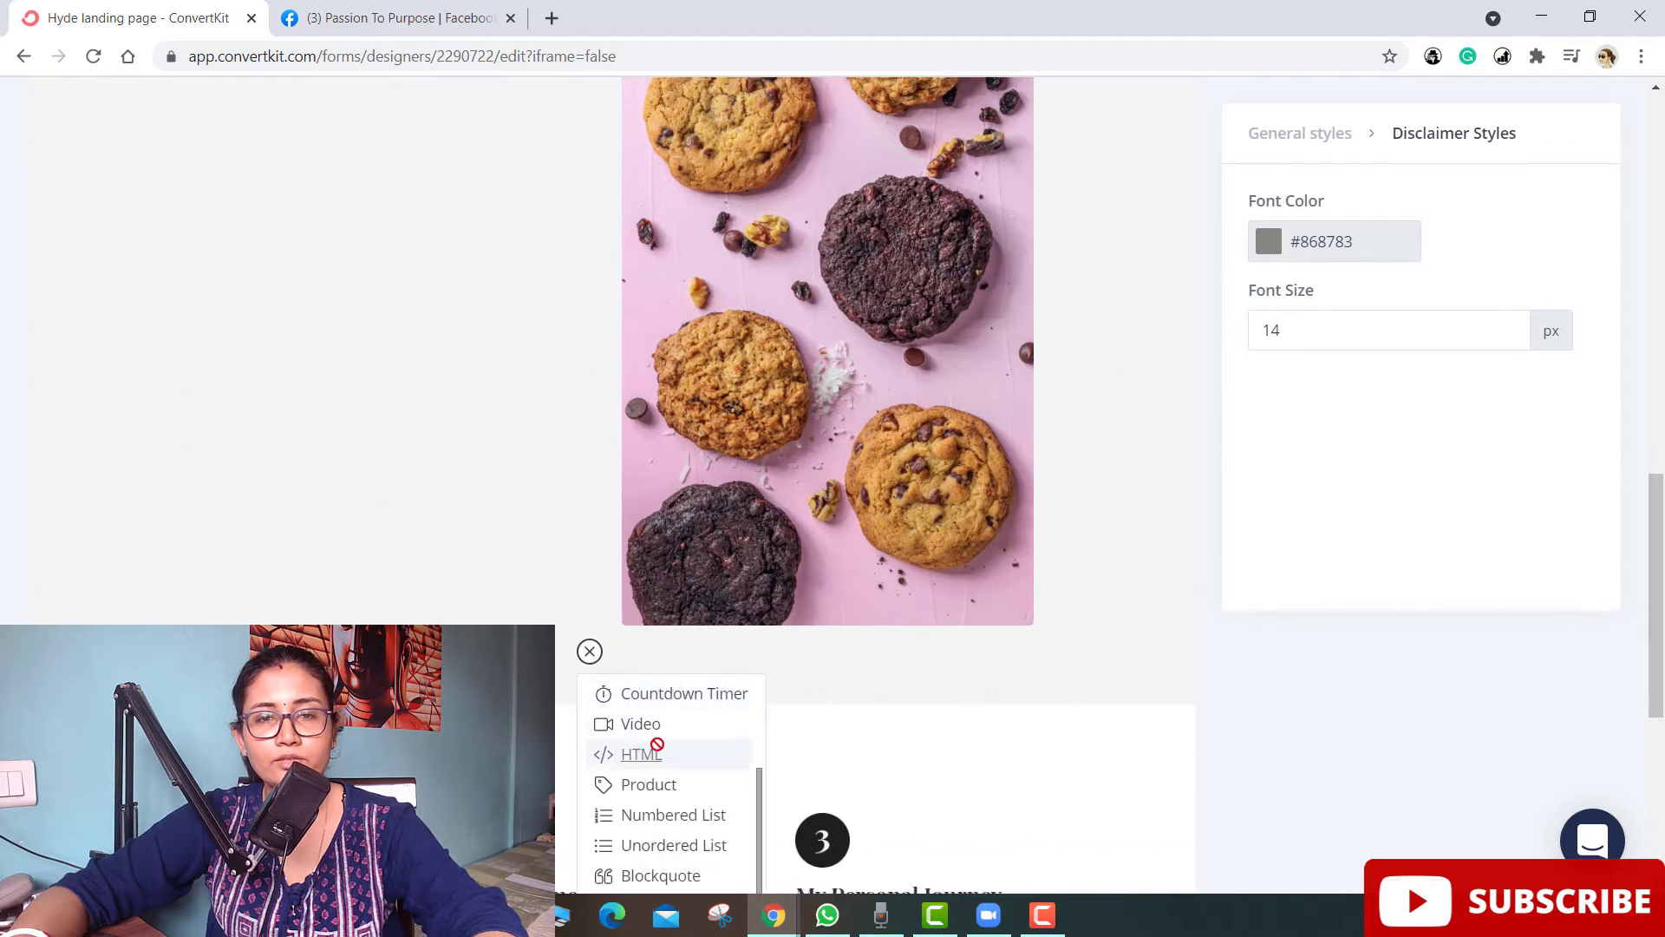
- Add a button block below the cookie image and start on its link address
{"action": "scroll", "coordinate": [672, 763], "scroll_direction": "down", "scroll_amount": 3}
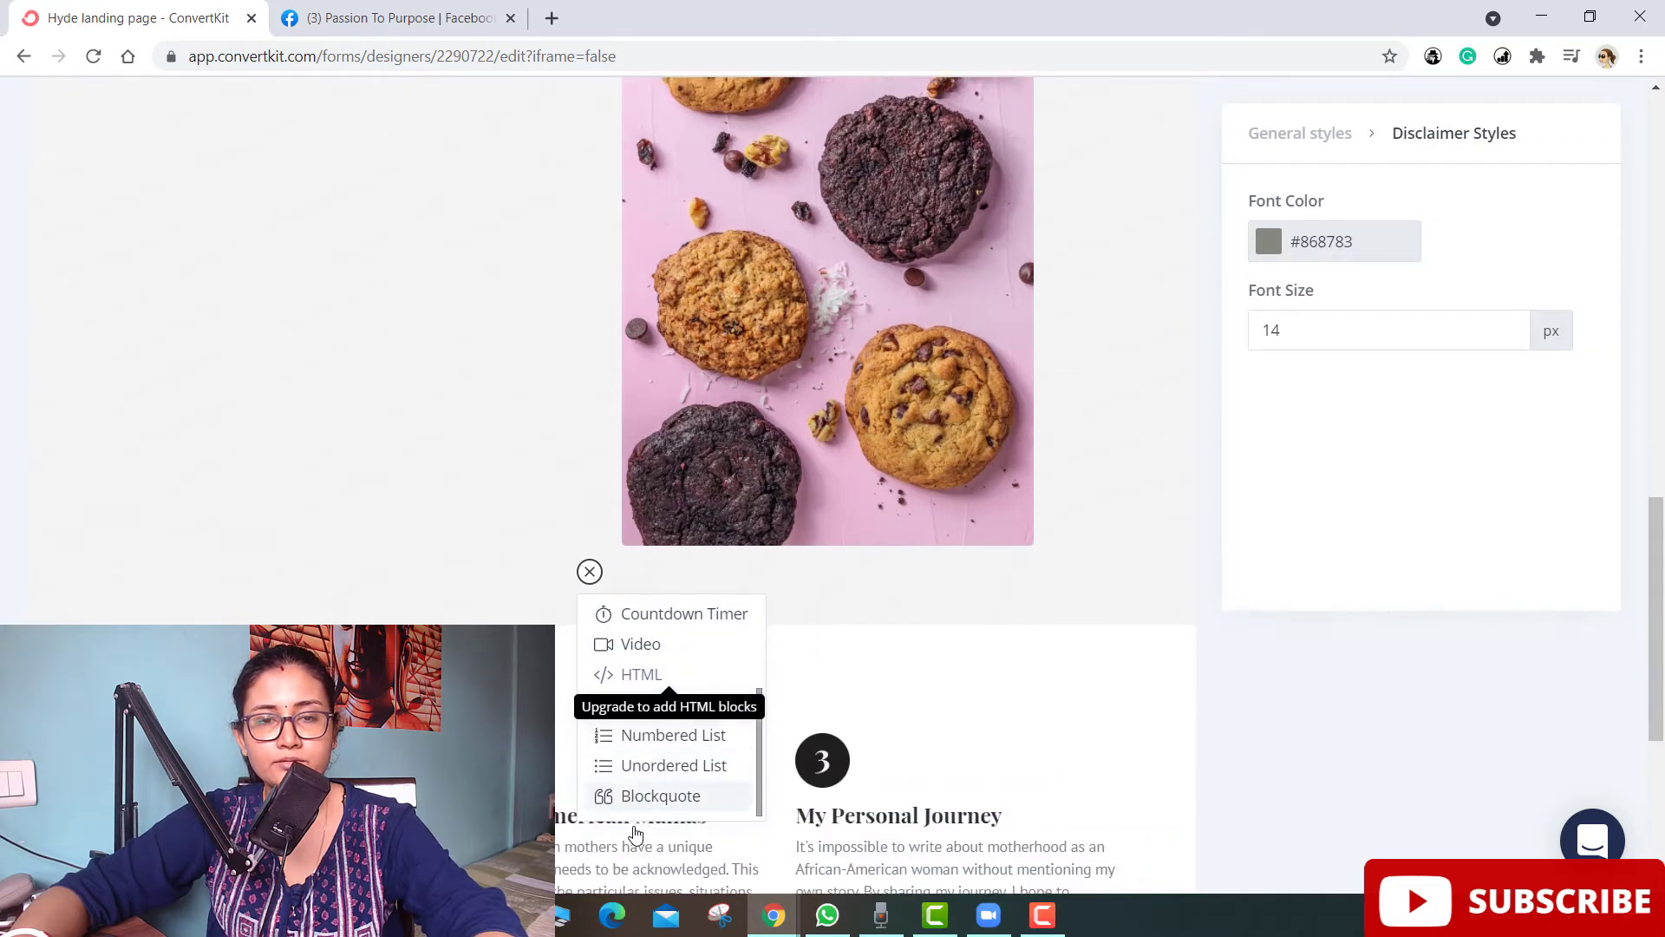
{"action": "scroll", "coordinate": [676, 496], "scroll_direction": "up", "scroll_amount": 2}
{"action": "scroll", "coordinate": [674, 495], "scroll_direction": "up", "scroll_amount": 1}
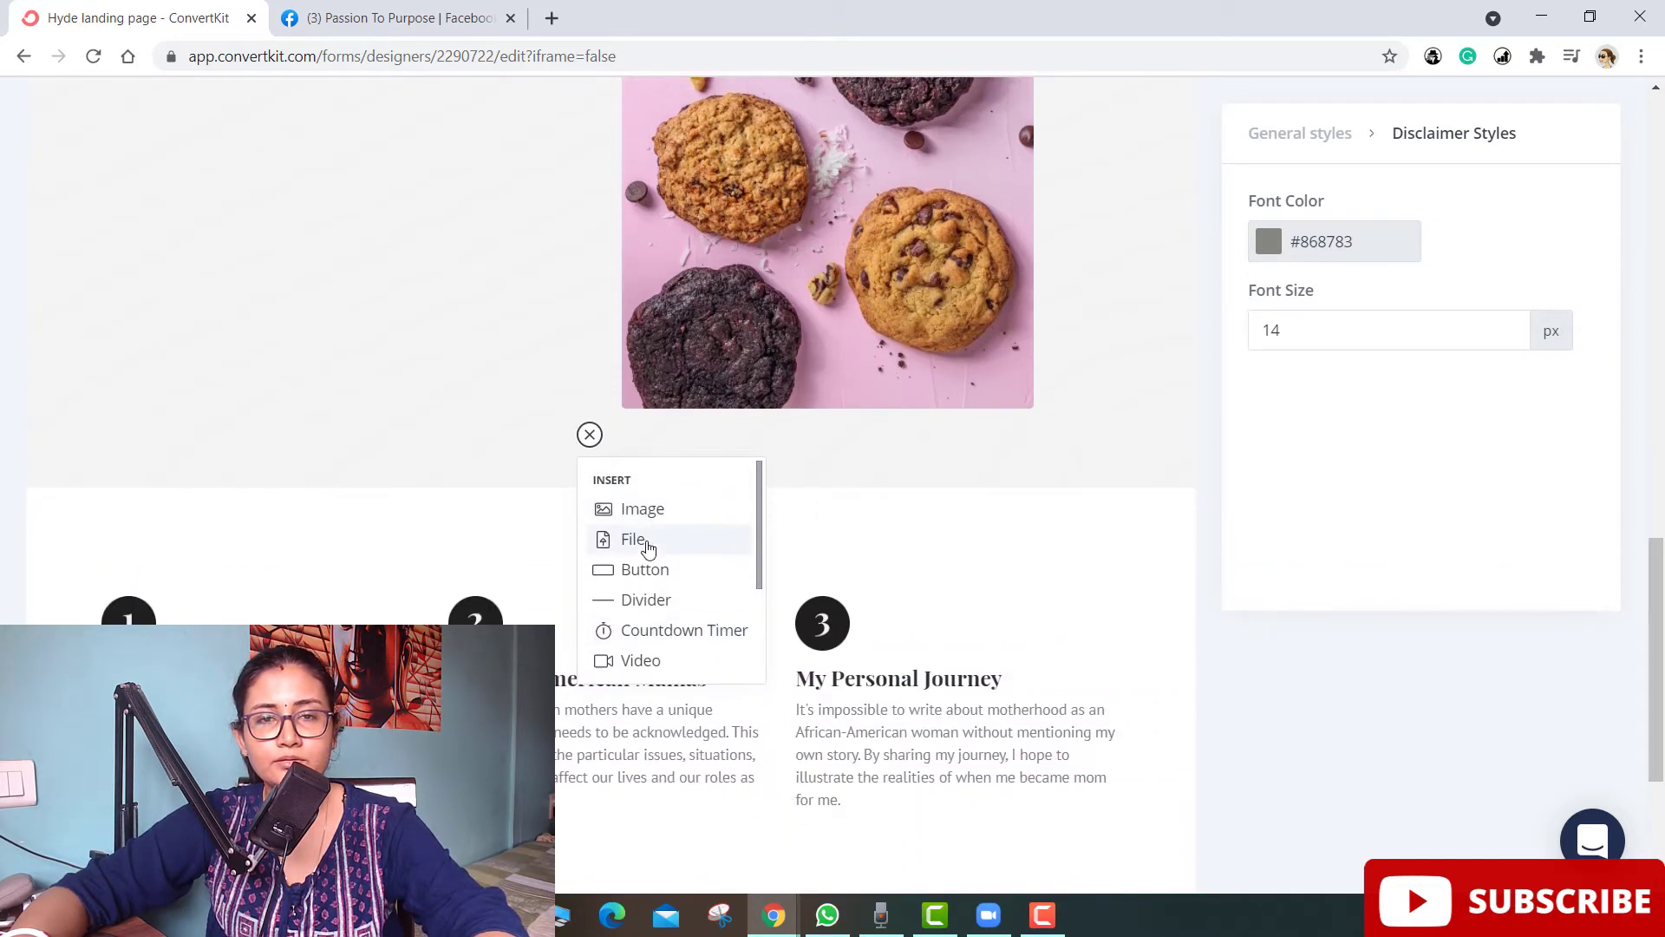
{"action": "left_click", "coordinate": [643, 568]}
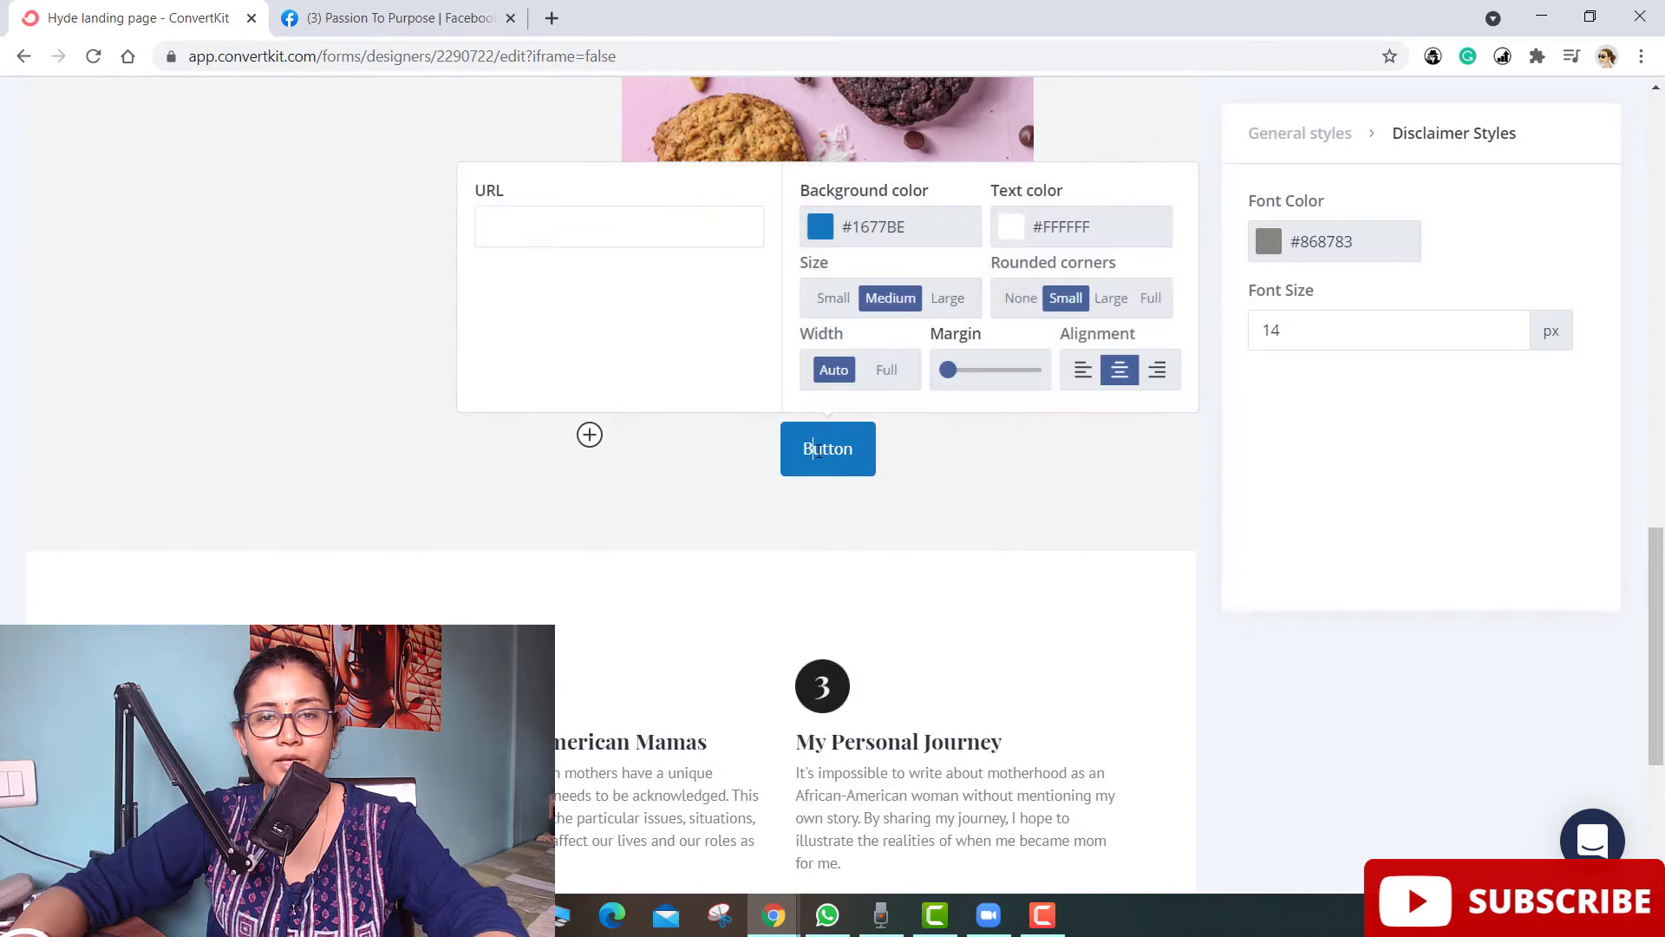
{"action": "left_click", "coordinate": [521, 236]}
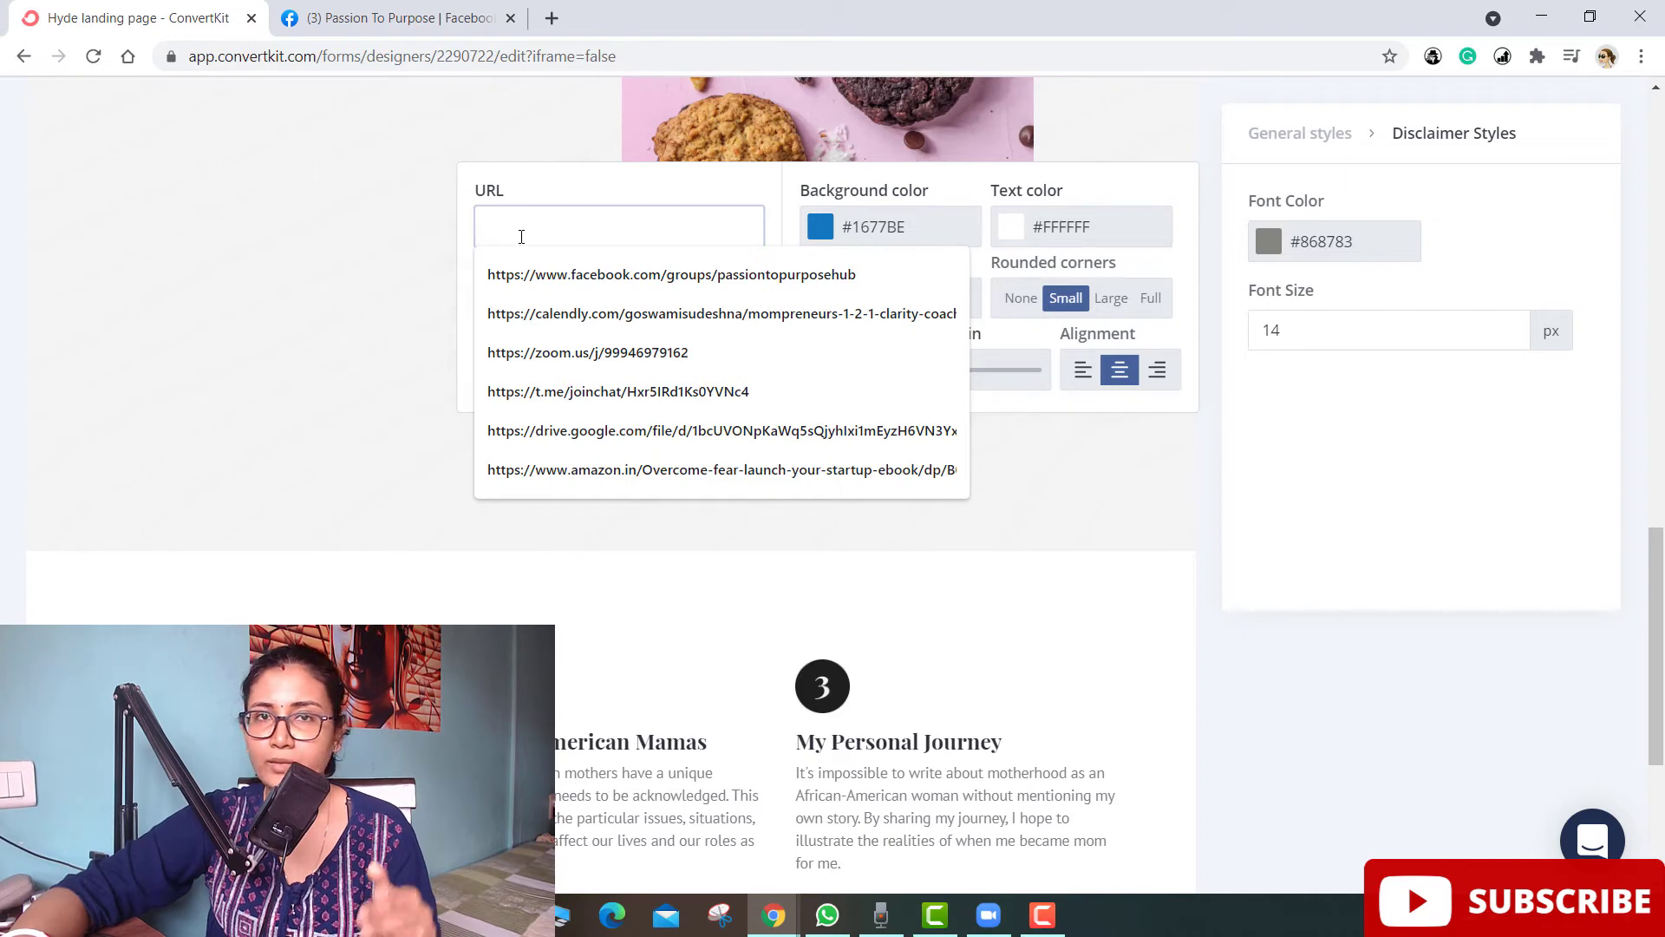
- Change the button label to 'Buy now/ Order now' and close the button settings
{"action": "left_click", "coordinate": [420, 362]}
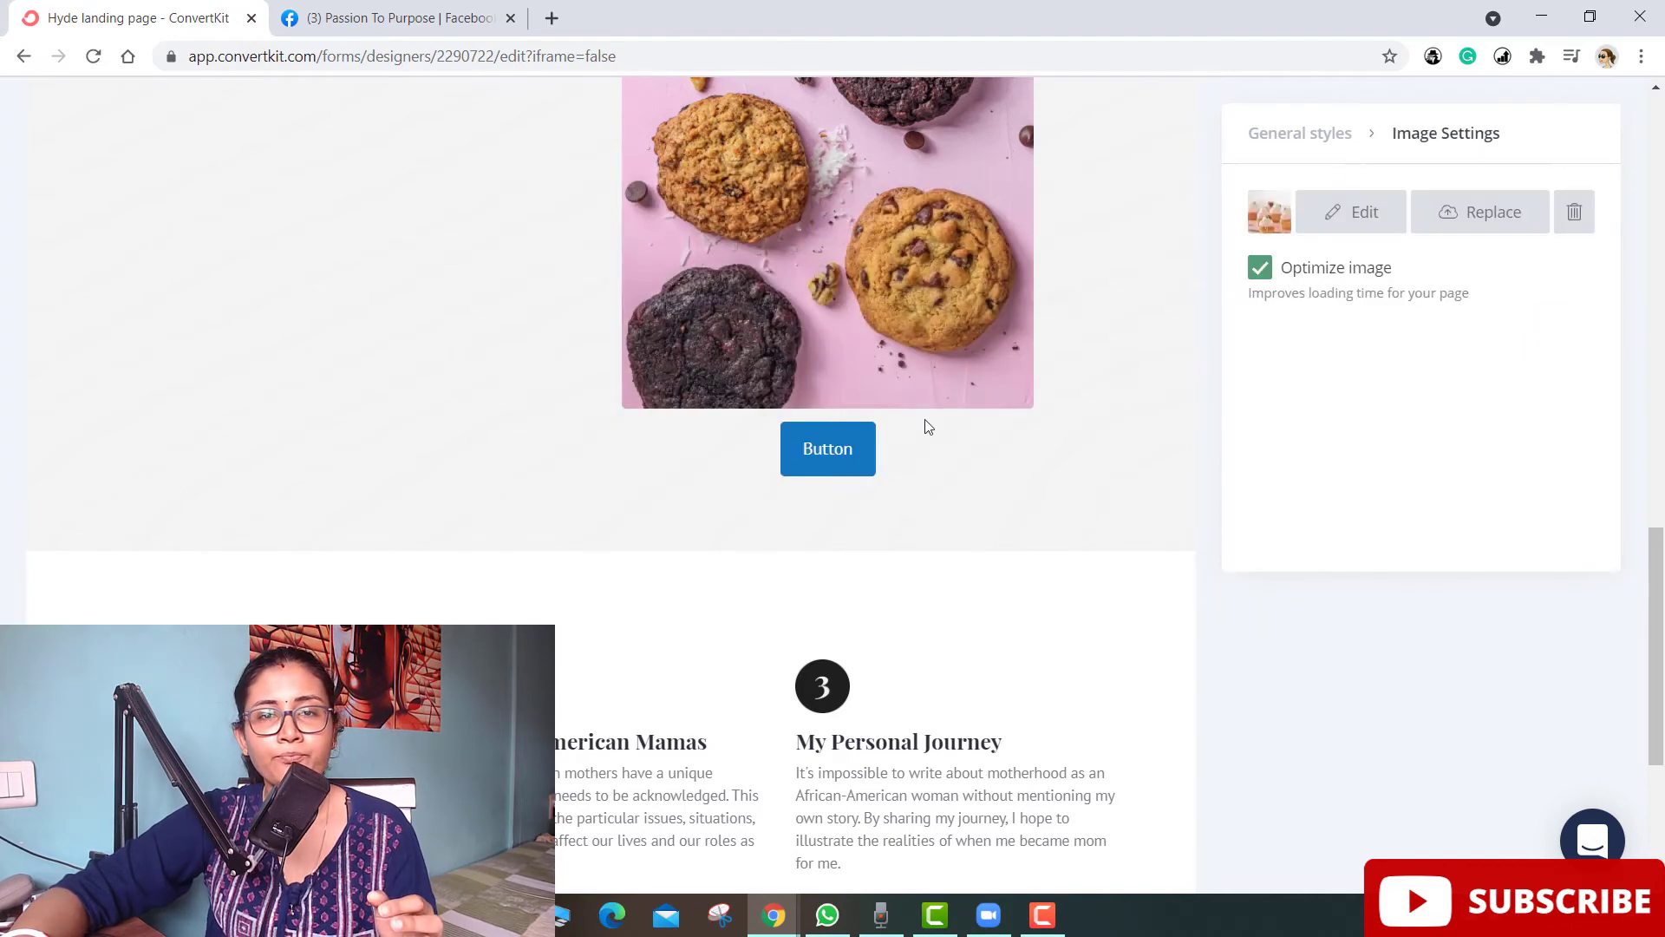
{"action": "left_click", "coordinate": [816, 451]}
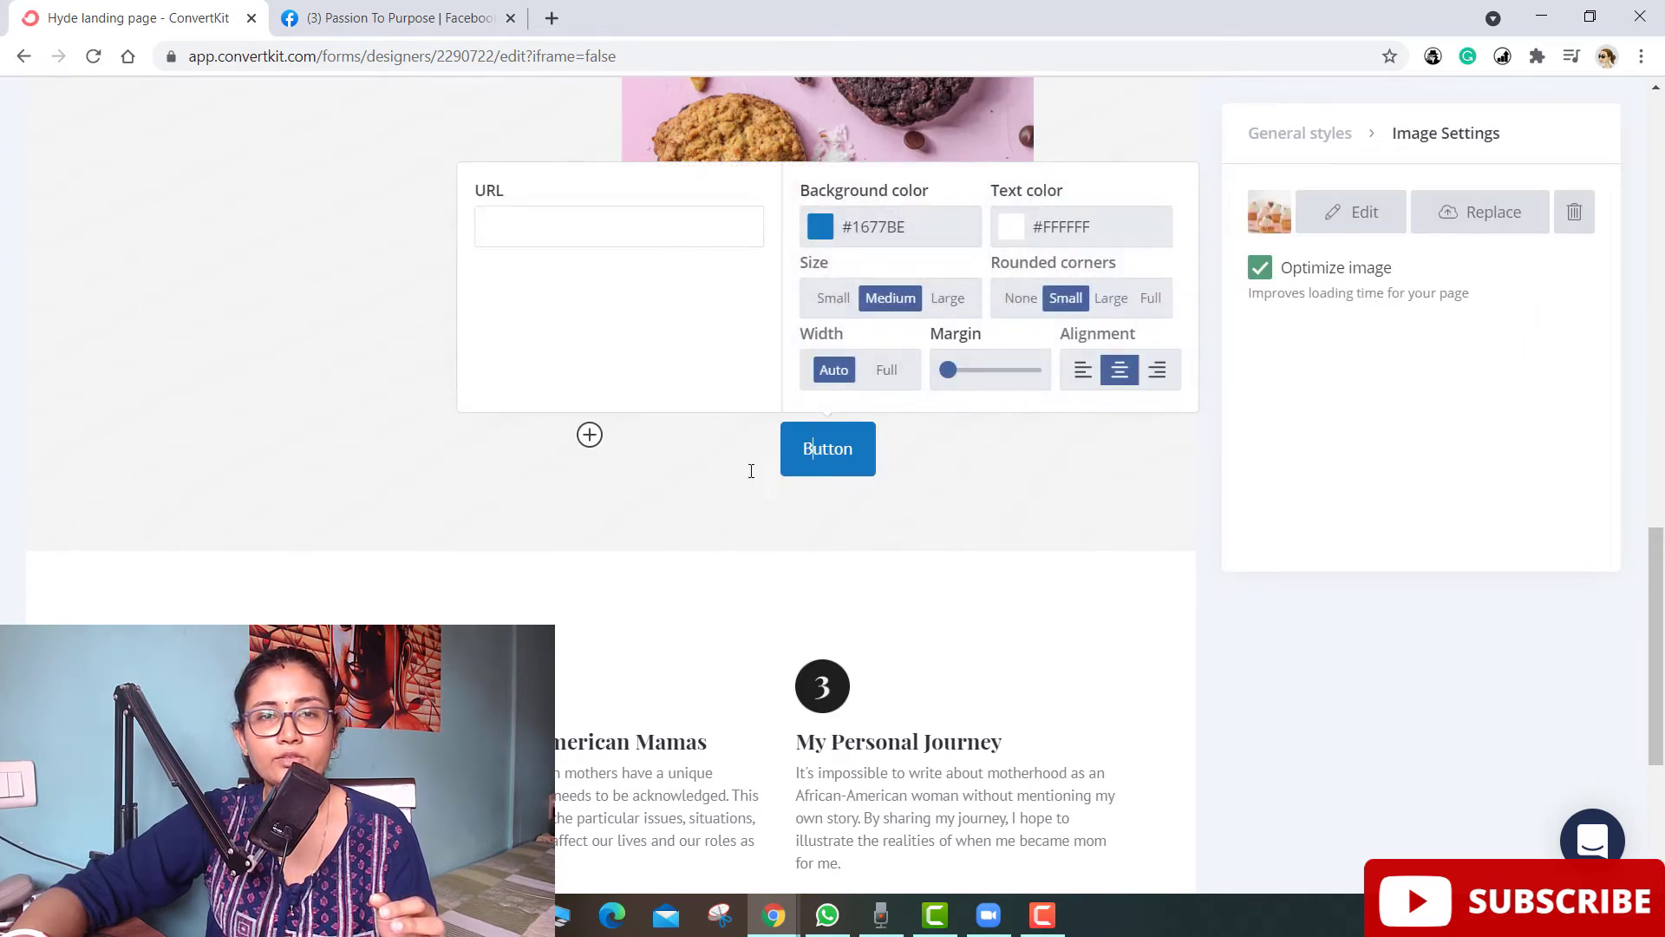
{"action": "double_click", "coordinate": [884, 447]}
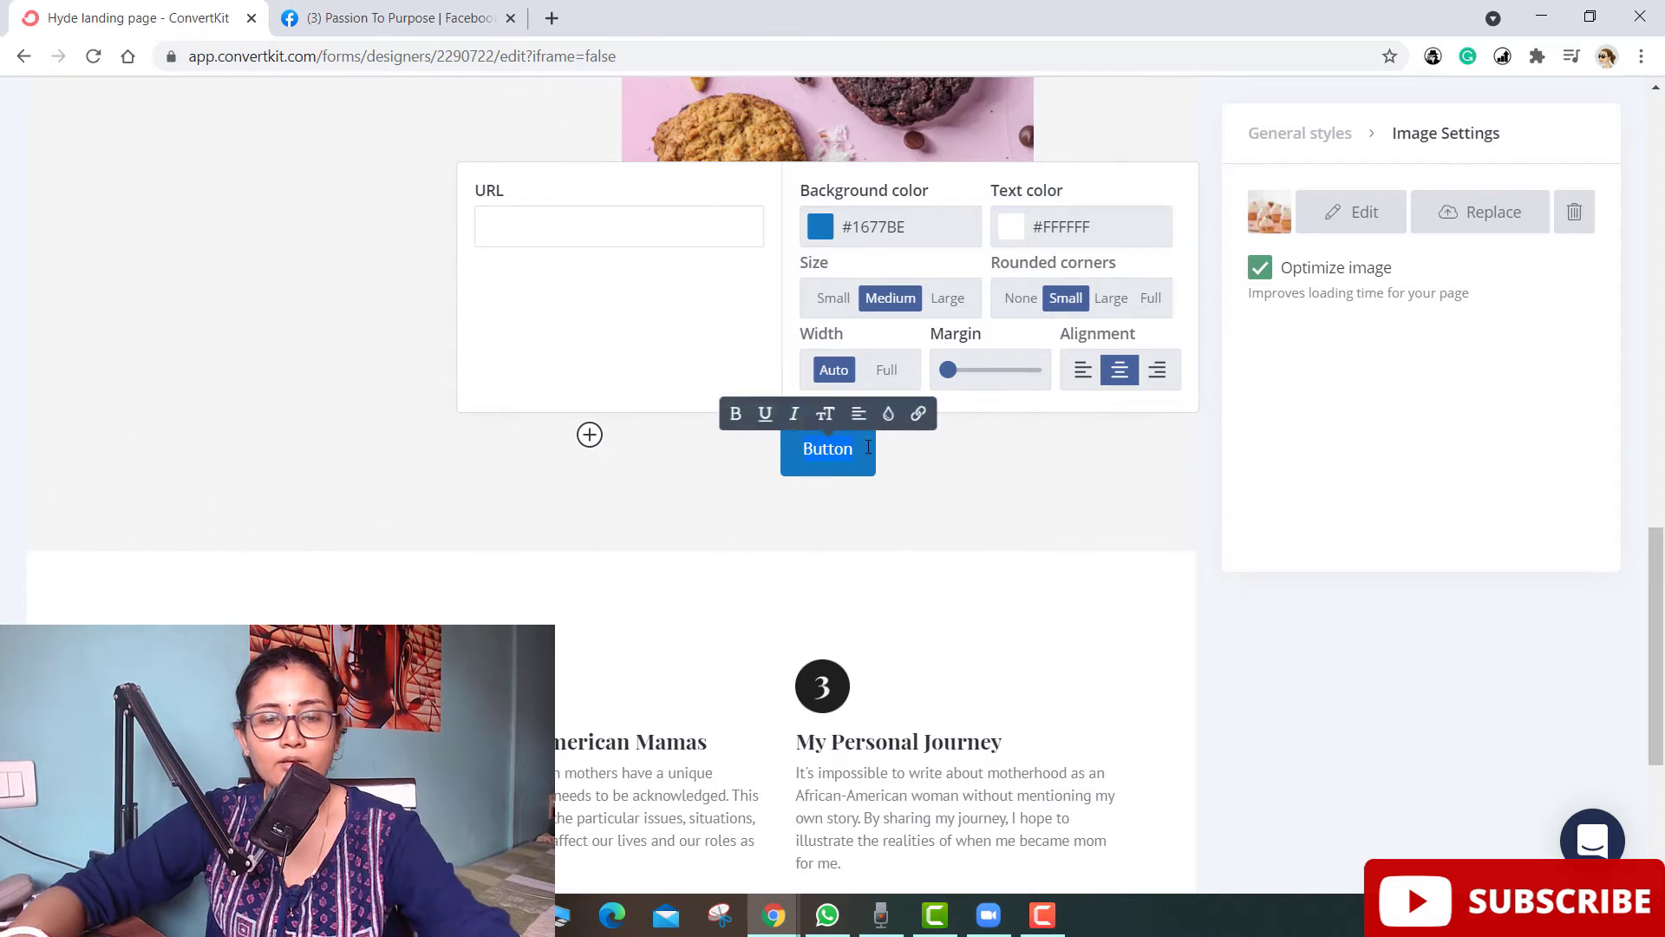
{"action": "type", "text": "Buy no"}
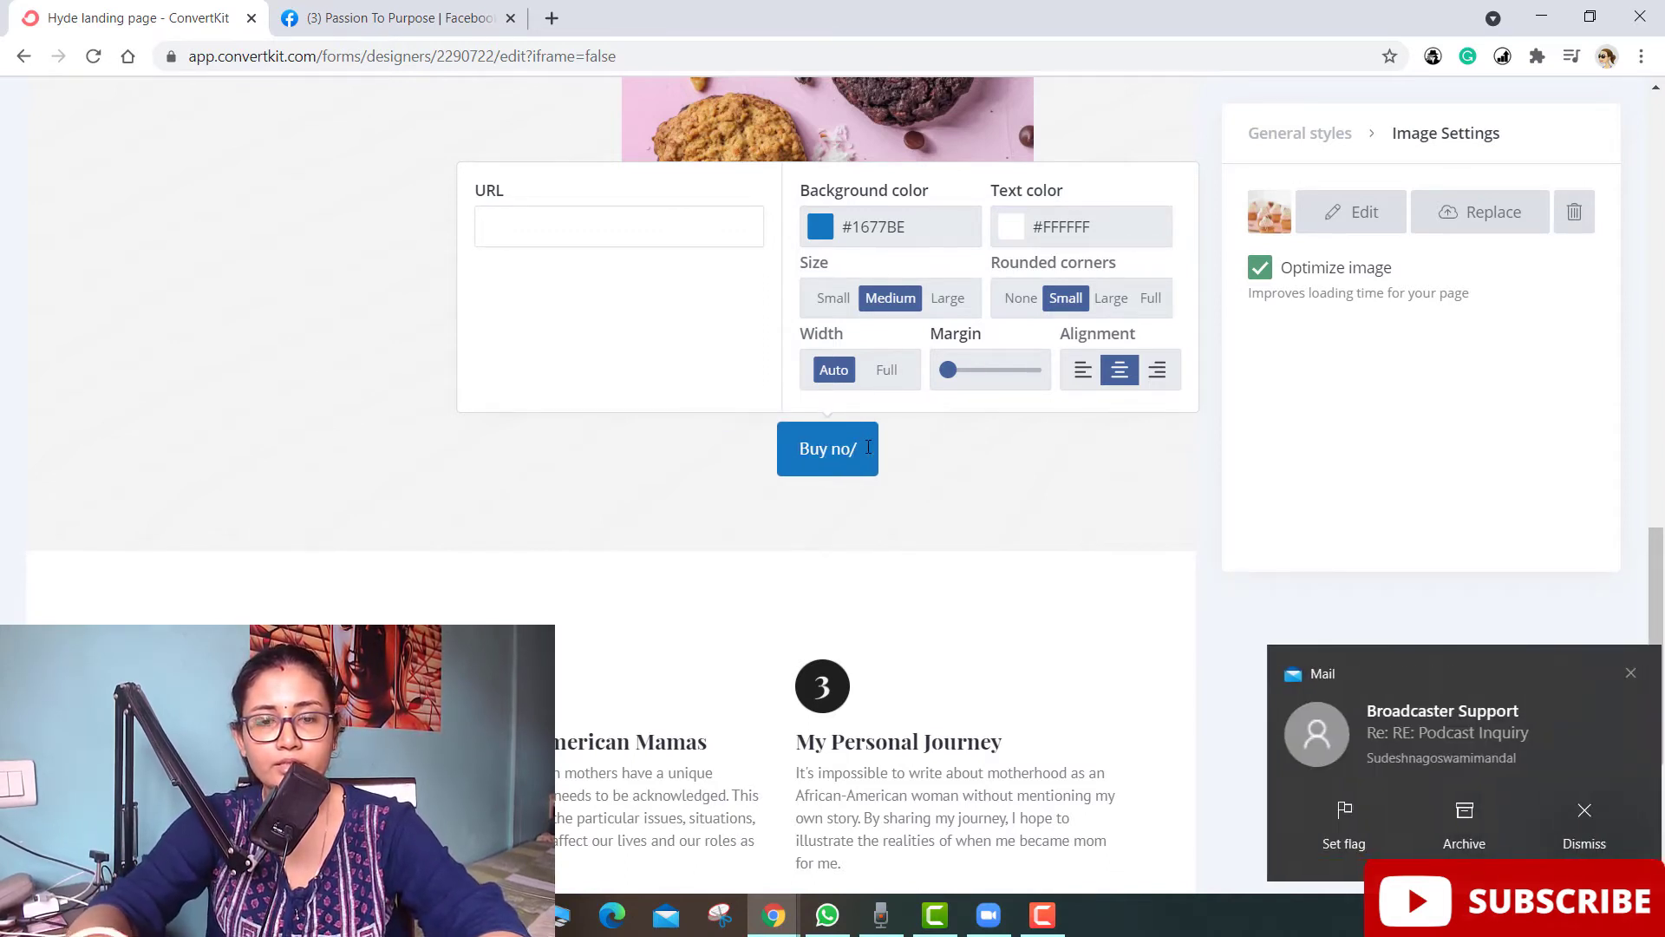
{"action": "type", "text": "w/ Order n"}
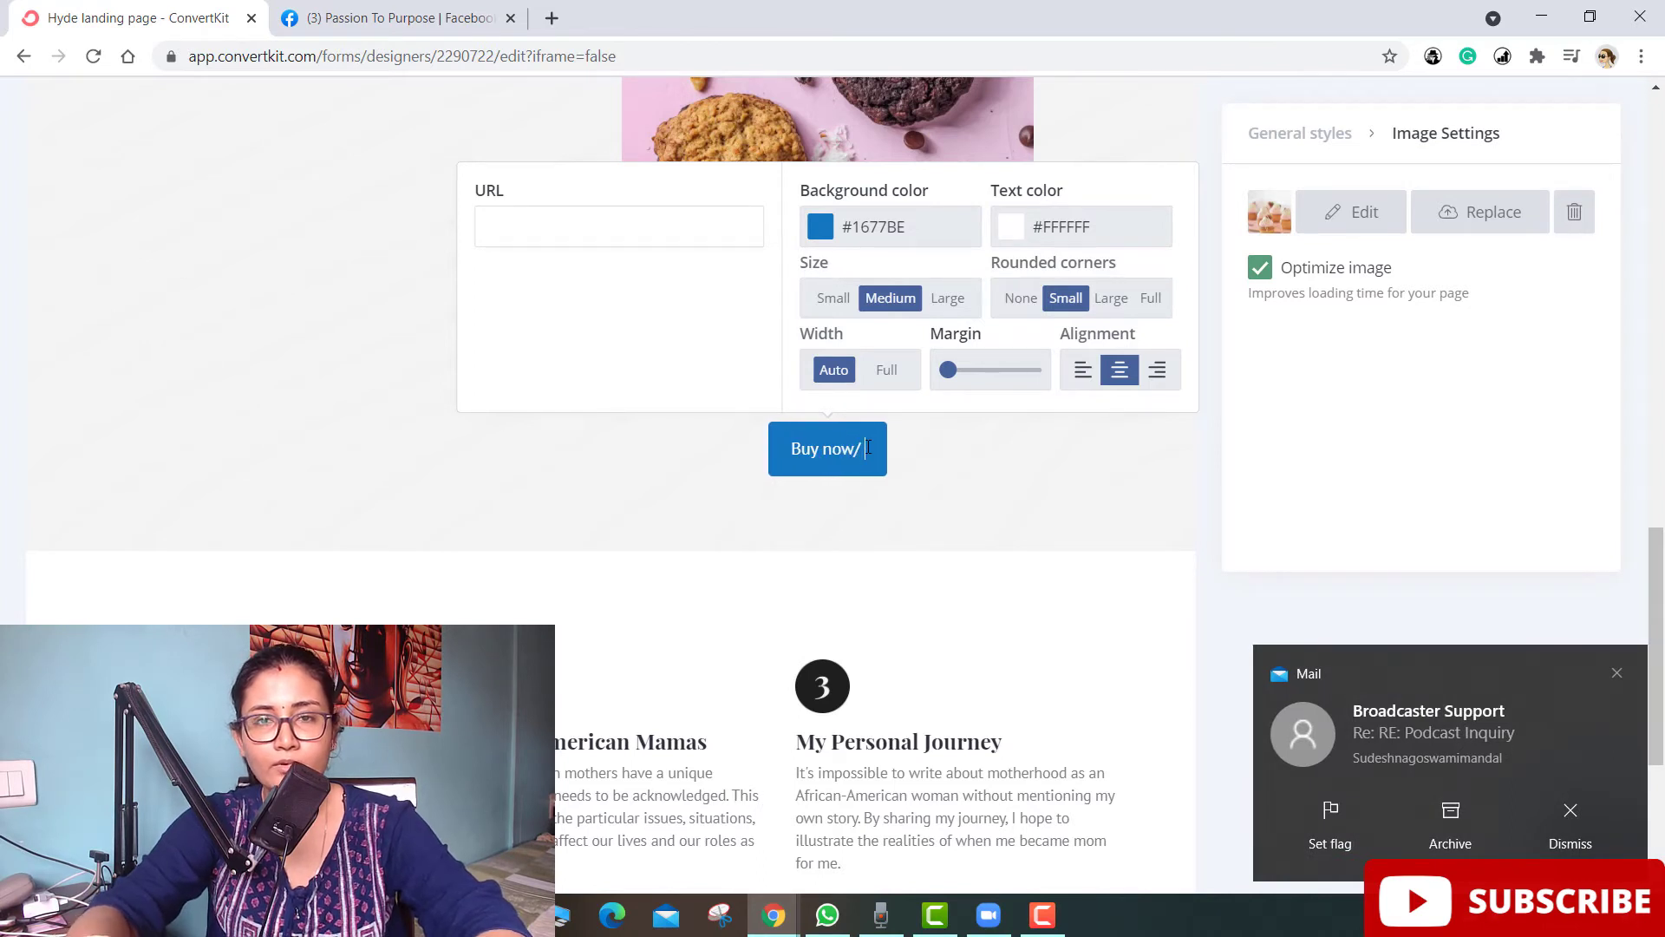
{"action": "type", "text": "ow"}
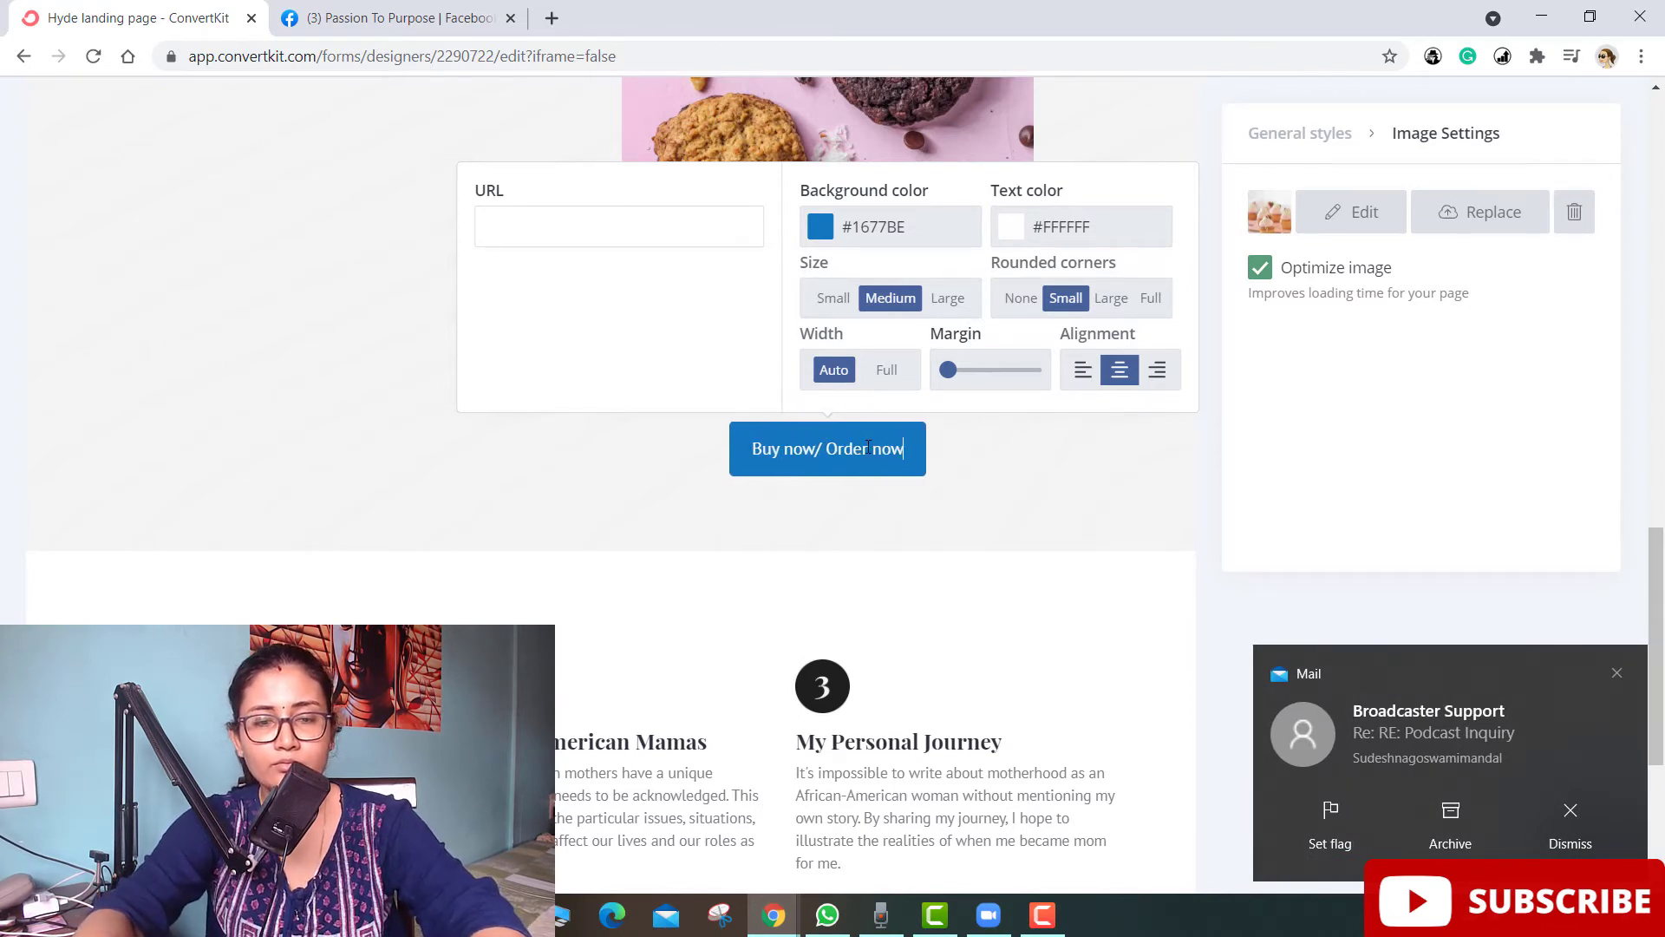
{"action": "left_click", "coordinate": [650, 487]}
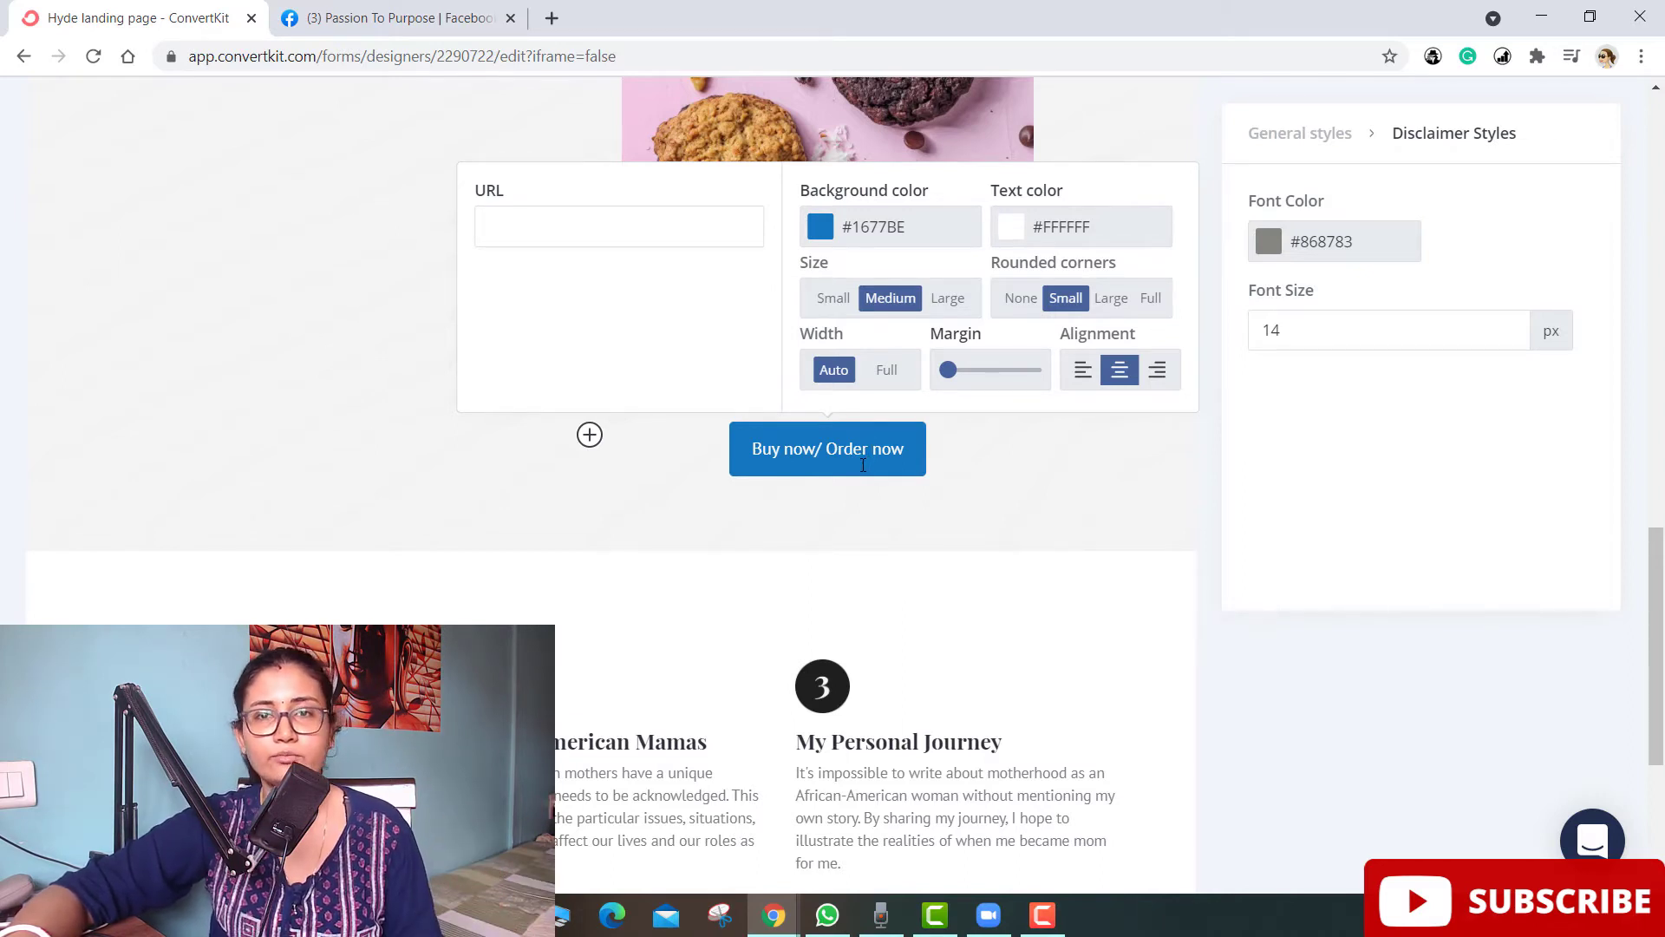
{"action": "left_click", "coordinate": [998, 490]}
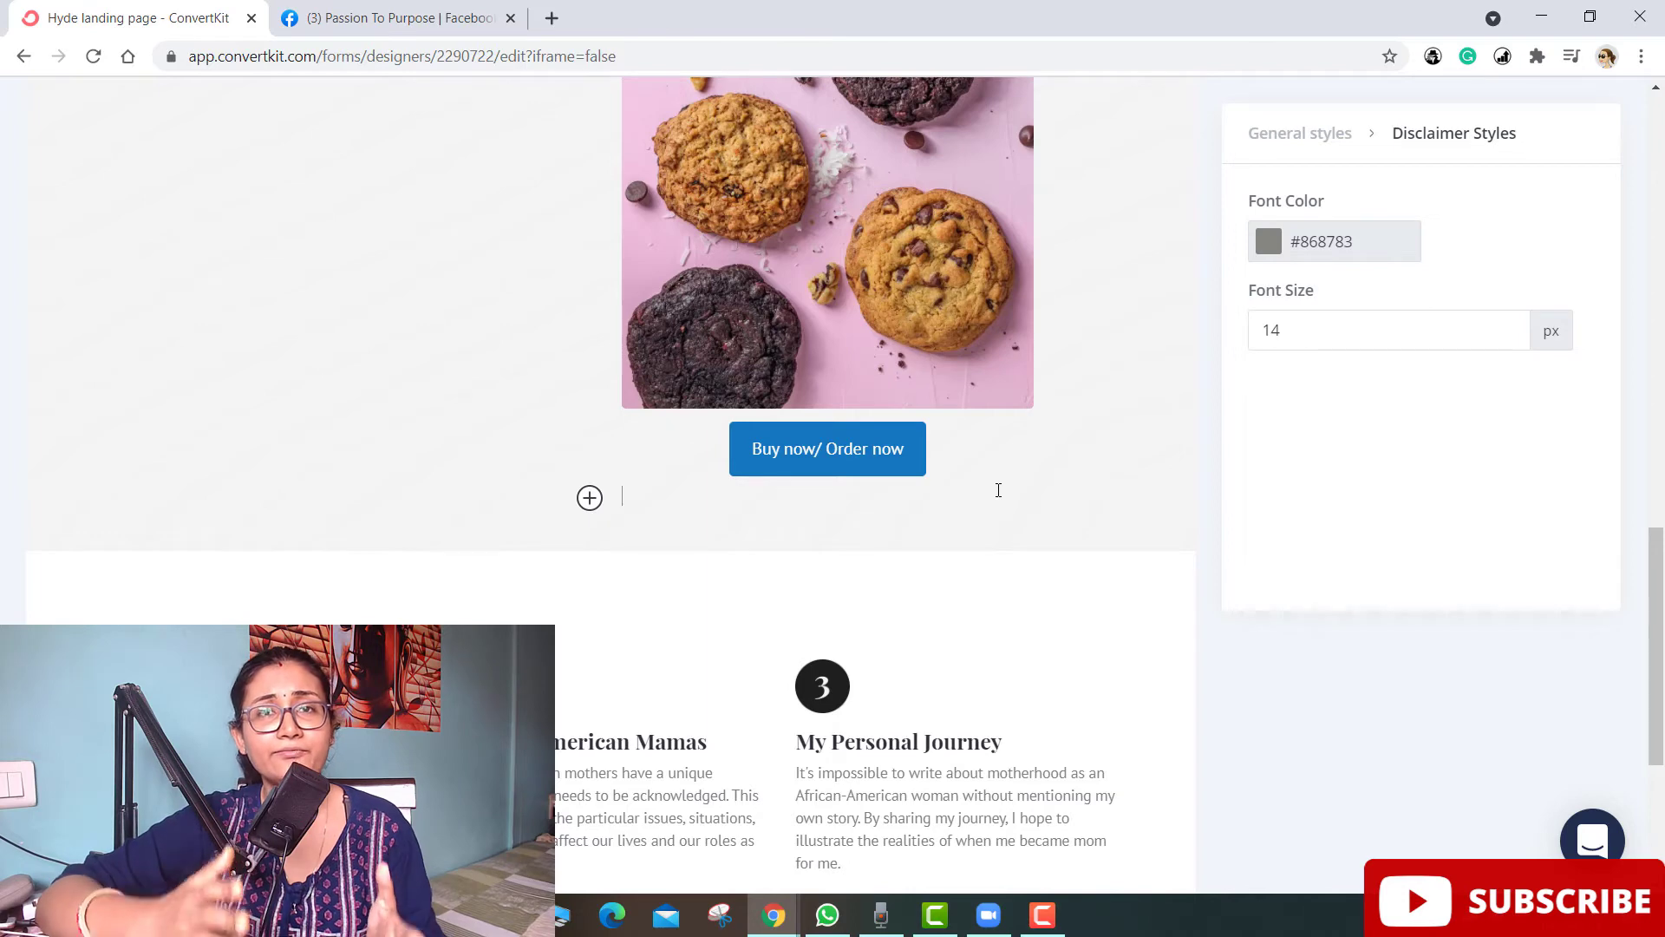
{"action": "scroll", "coordinate": [1023, 490], "scroll_direction": "up", "scroll_amount": 15}
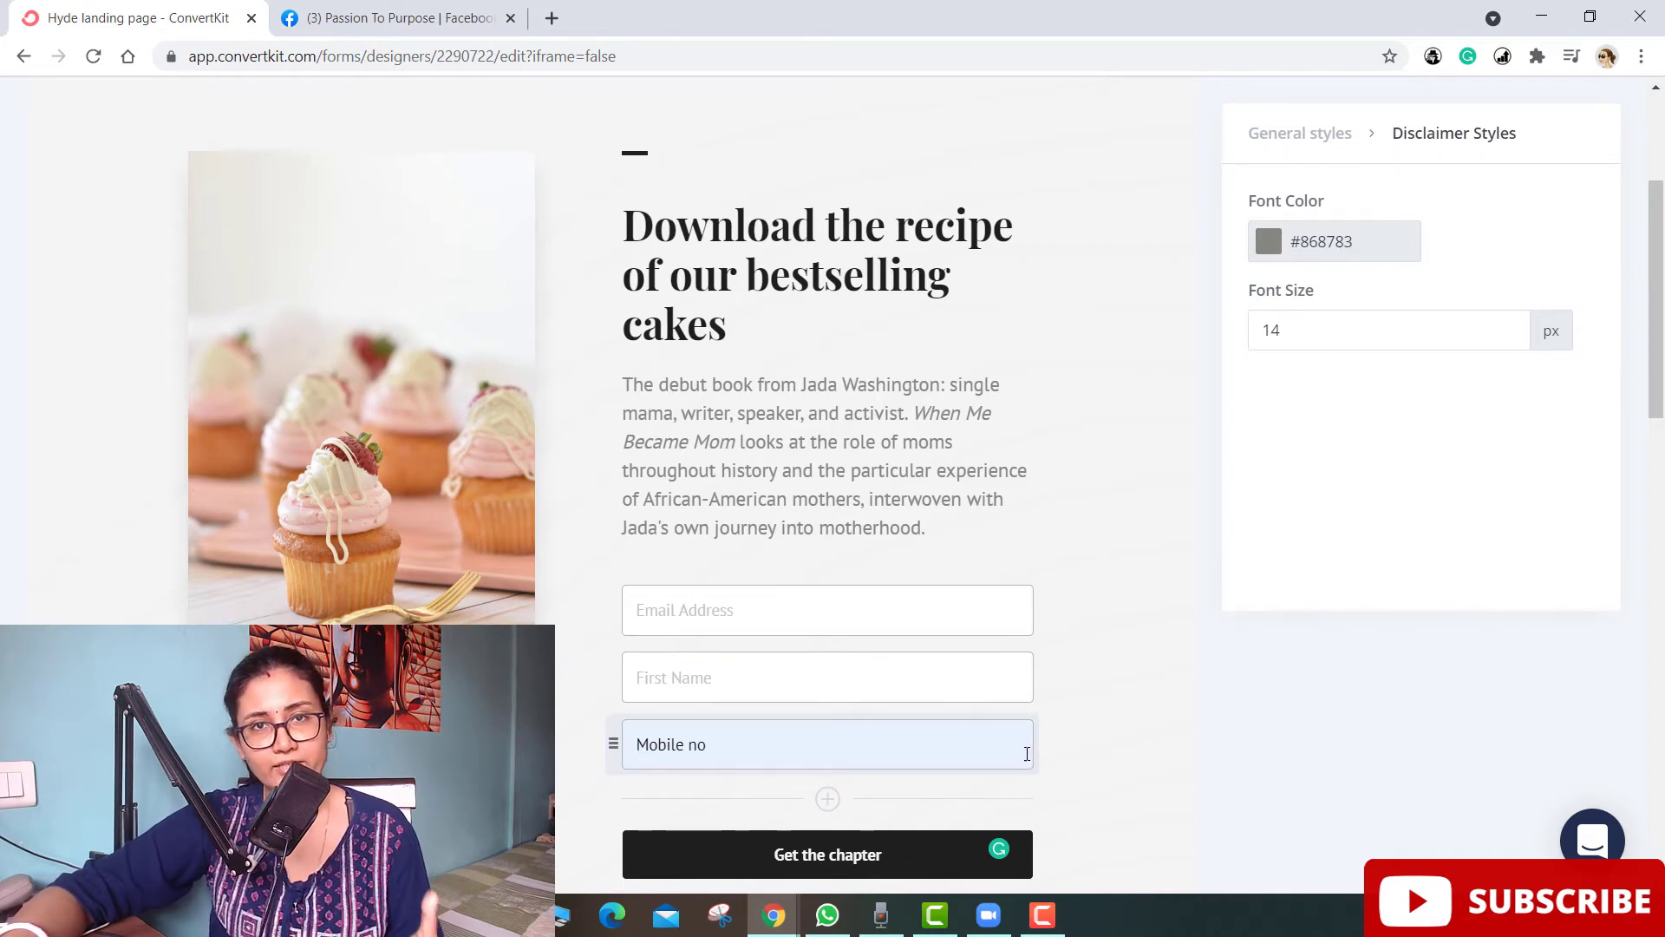
{"action": "scroll", "coordinate": [1027, 753], "scroll_direction": "down", "scroll_amount": 14}
{"action": "scroll", "coordinate": [1029, 751], "scroll_direction": "down", "scroll_amount": 4}
{"action": "scroll", "coordinate": [1028, 744], "scroll_direction": "up", "scroll_amount": 5}
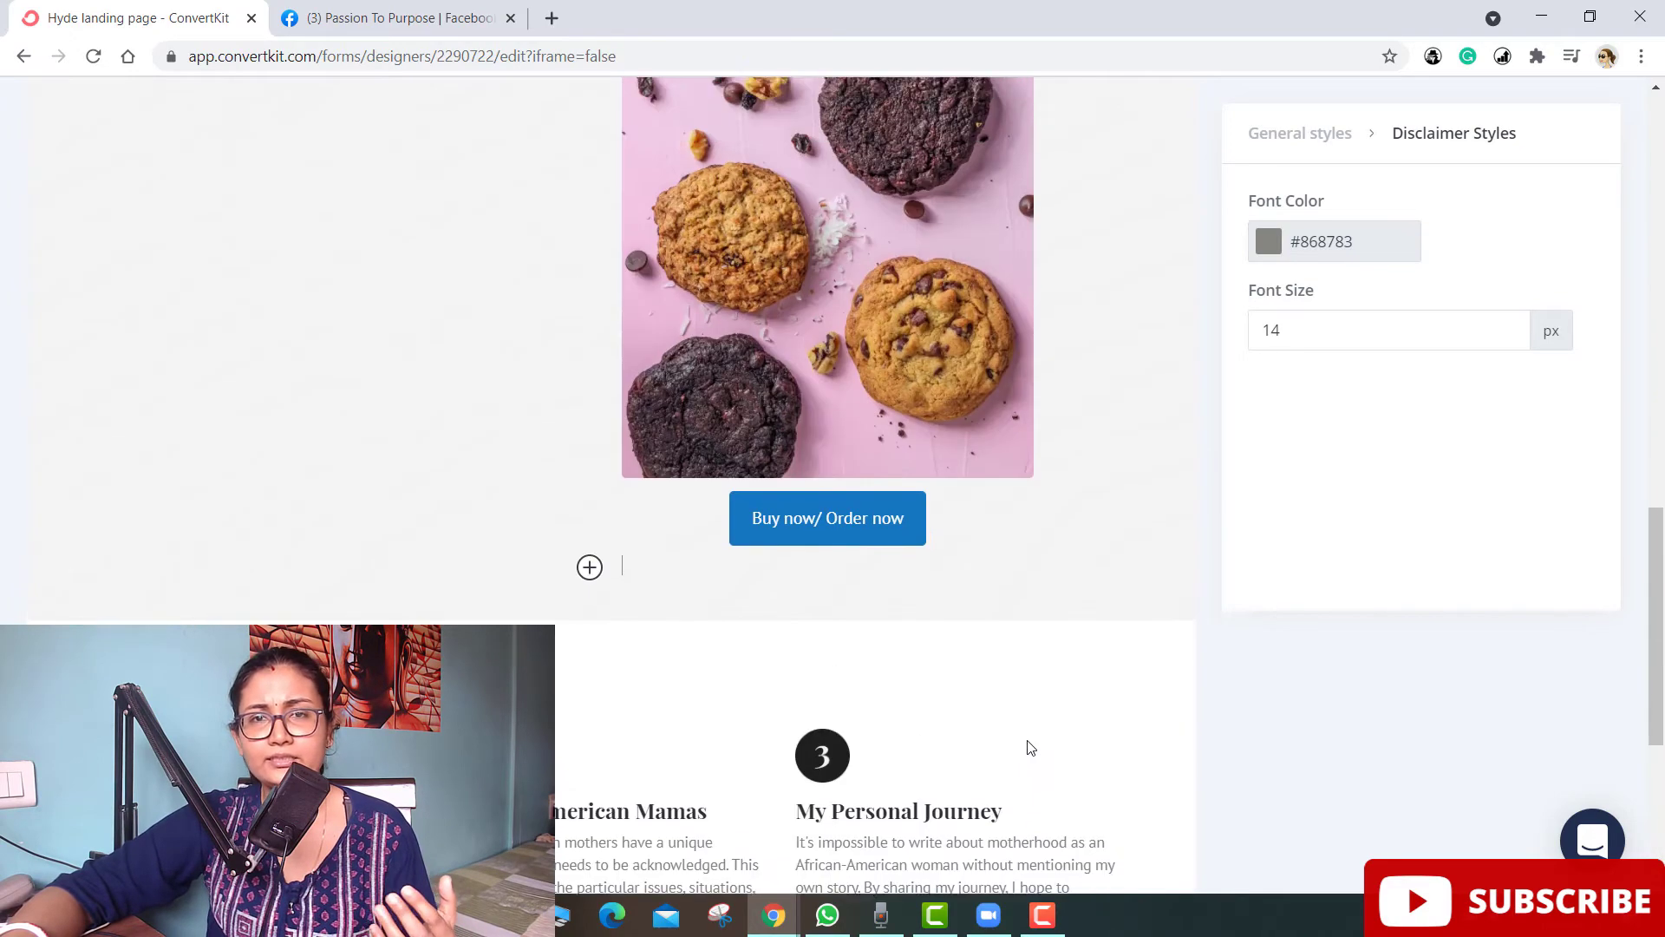
{"action": "scroll", "coordinate": [1029, 742], "scroll_direction": "up", "scroll_amount": 15}
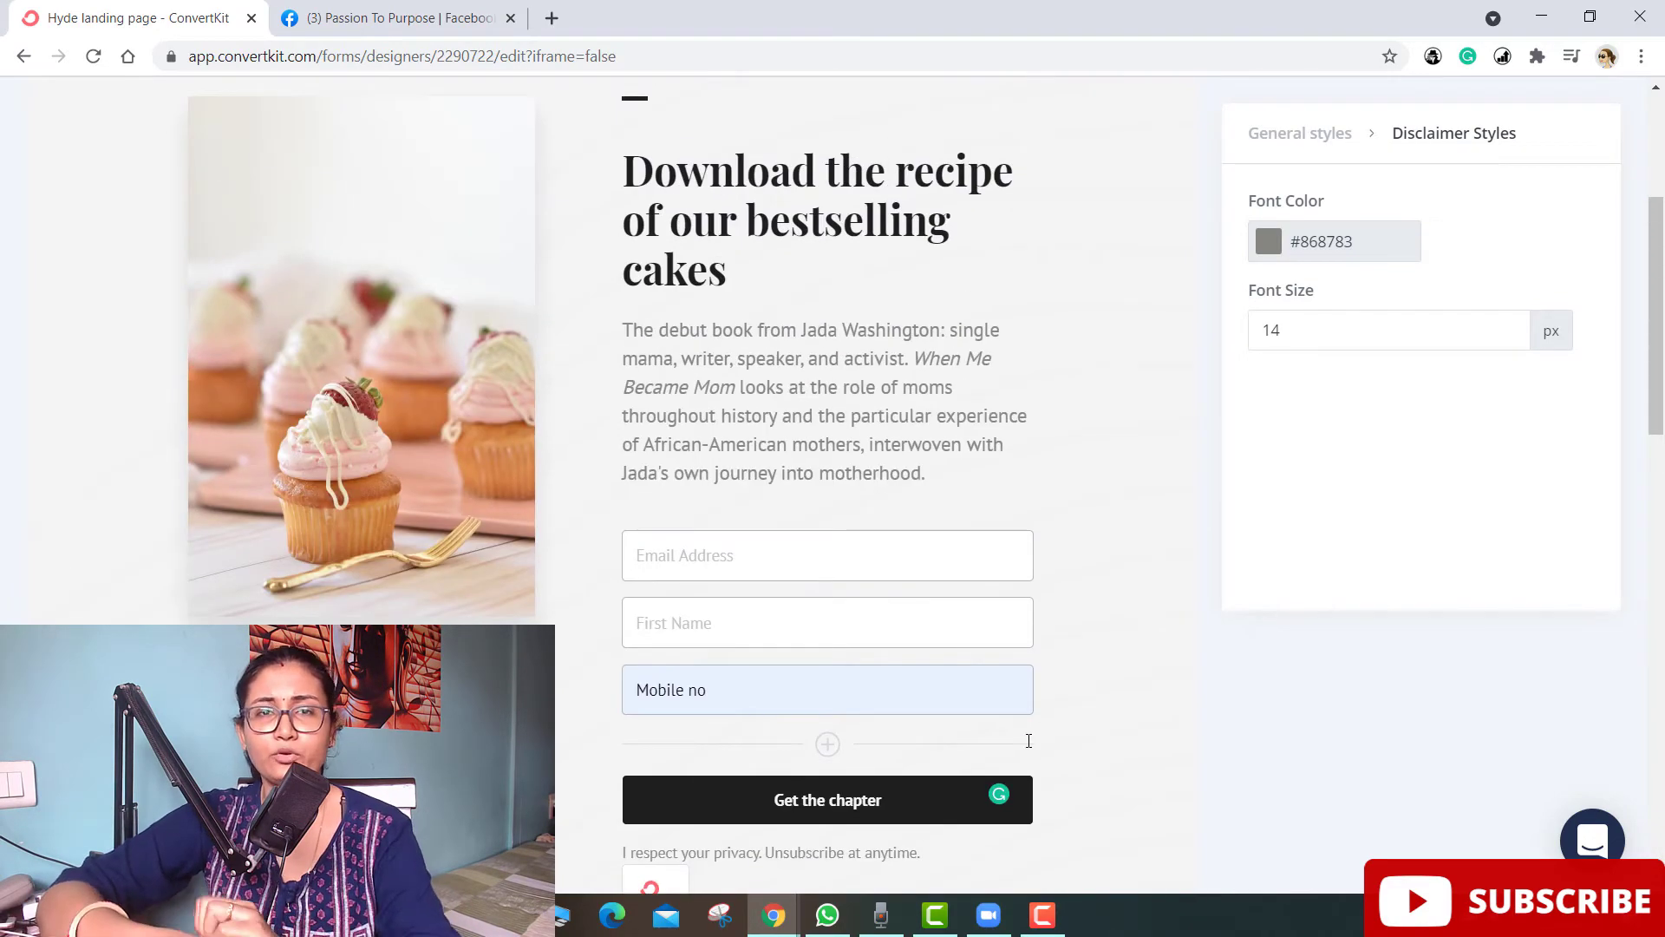
{"action": "scroll", "coordinate": [1029, 740], "scroll_direction": "up", "scroll_amount": 4}
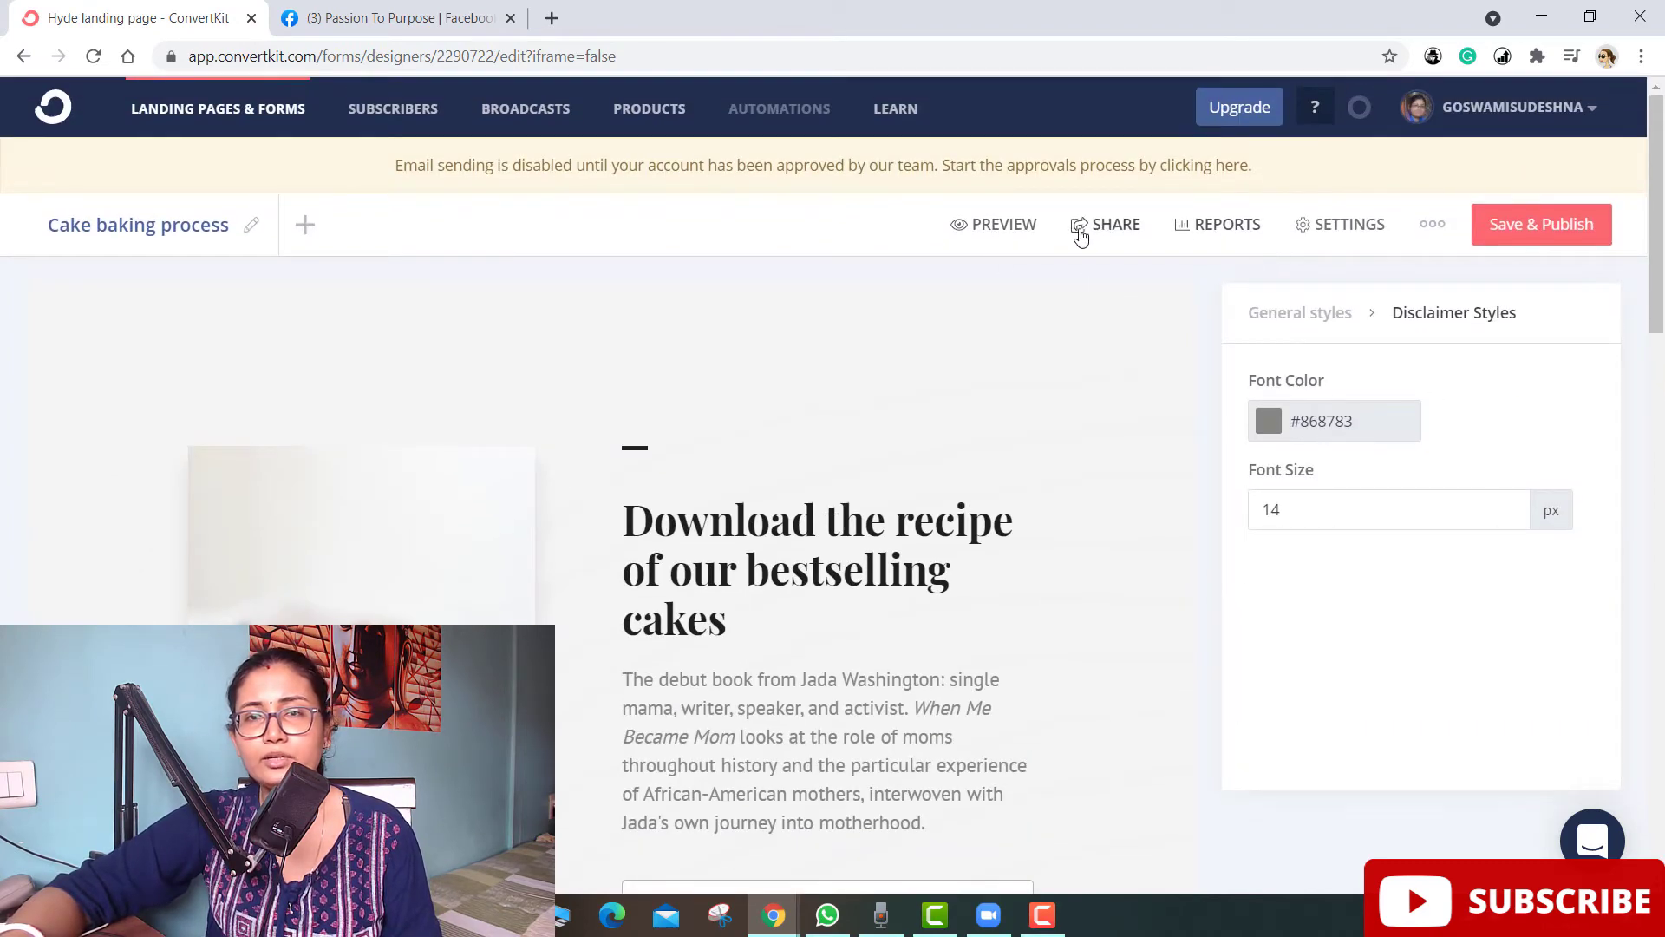
{"action": "left_click", "coordinate": [1004, 227]}
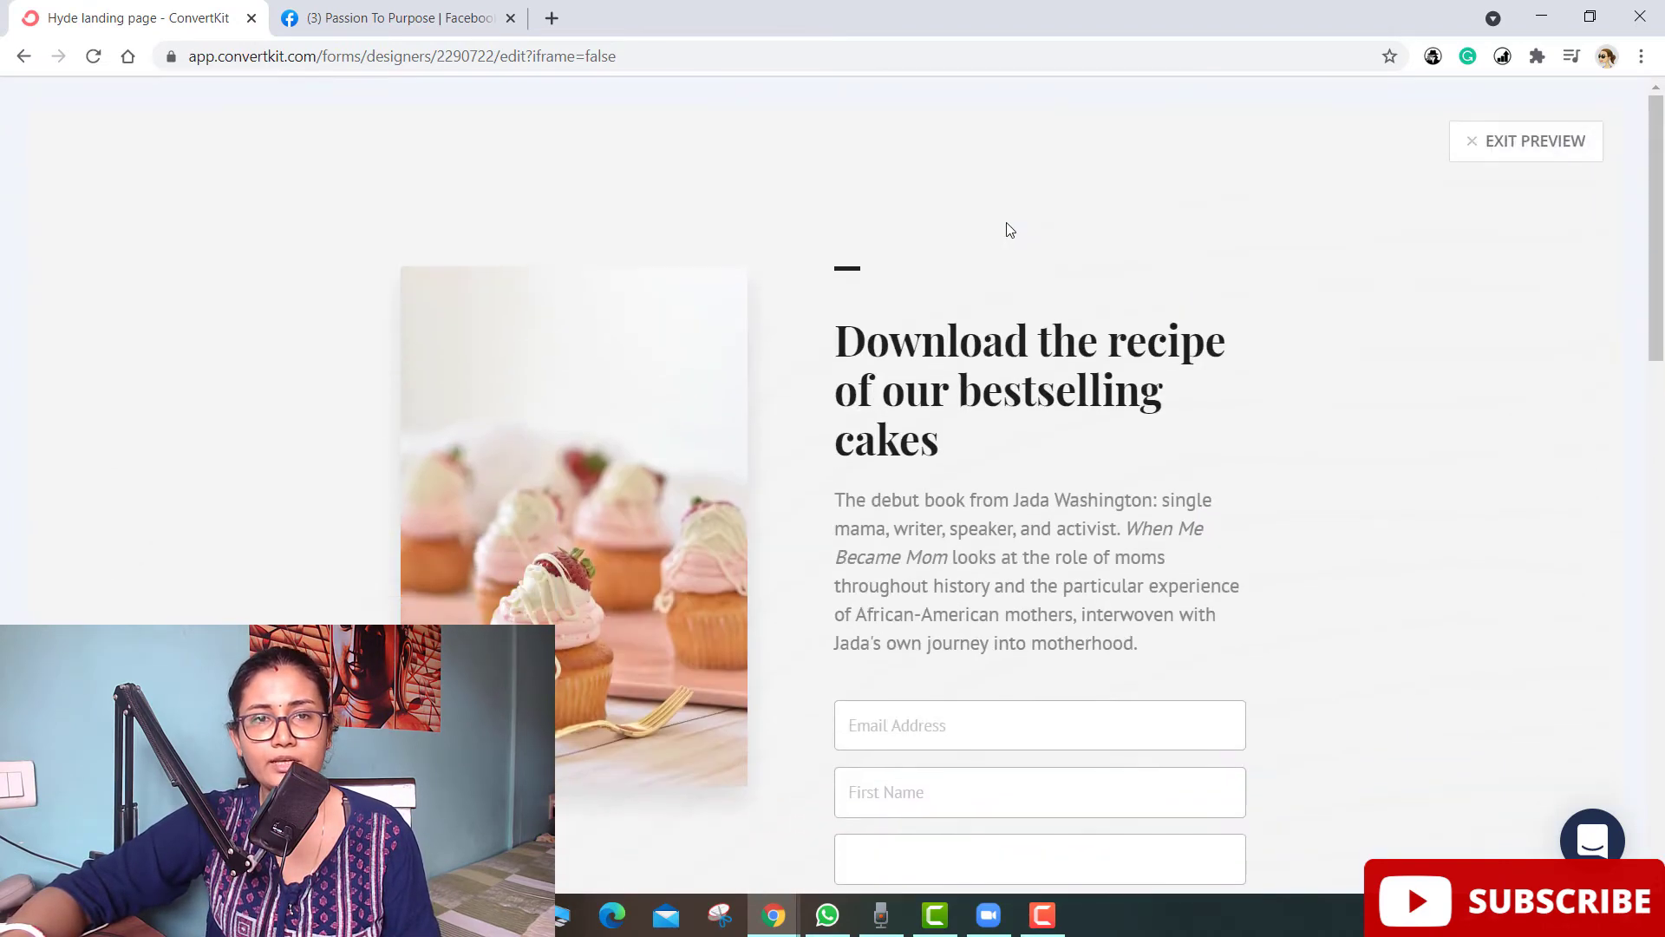
{"action": "scroll", "coordinate": [984, 571], "scroll_direction": "down", "scroll_amount": 6}
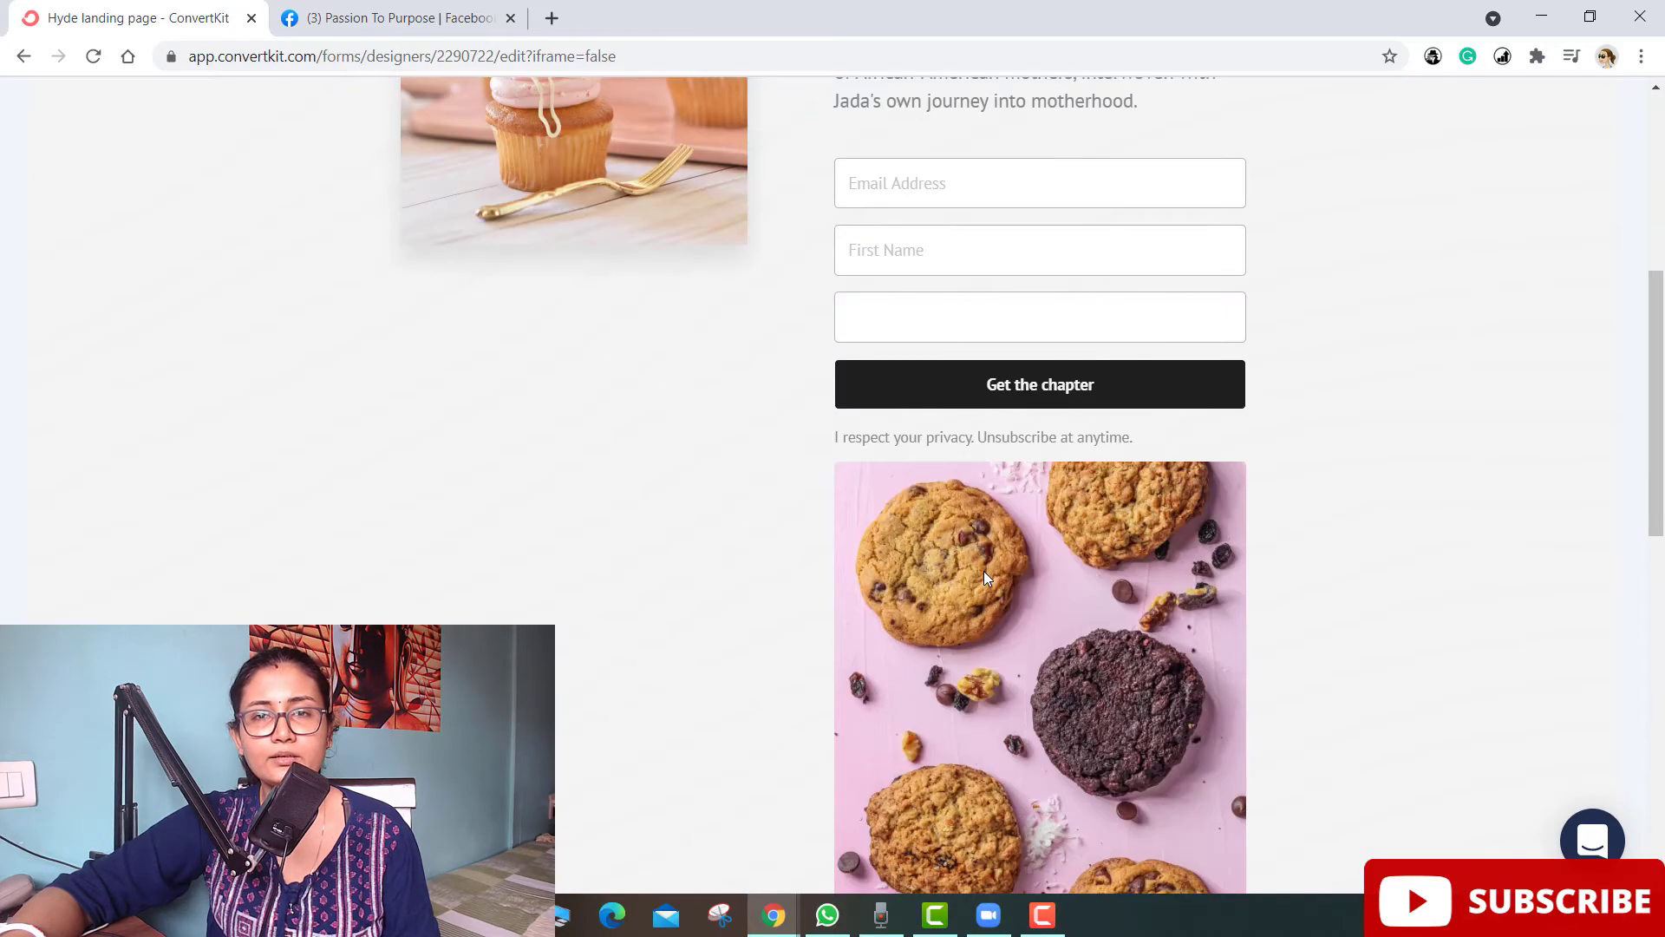
{"action": "scroll", "coordinate": [984, 571], "scroll_direction": "down", "scroll_amount": 10}
{"action": "scroll", "coordinate": [984, 575], "scroll_direction": "up", "scroll_amount": 15}
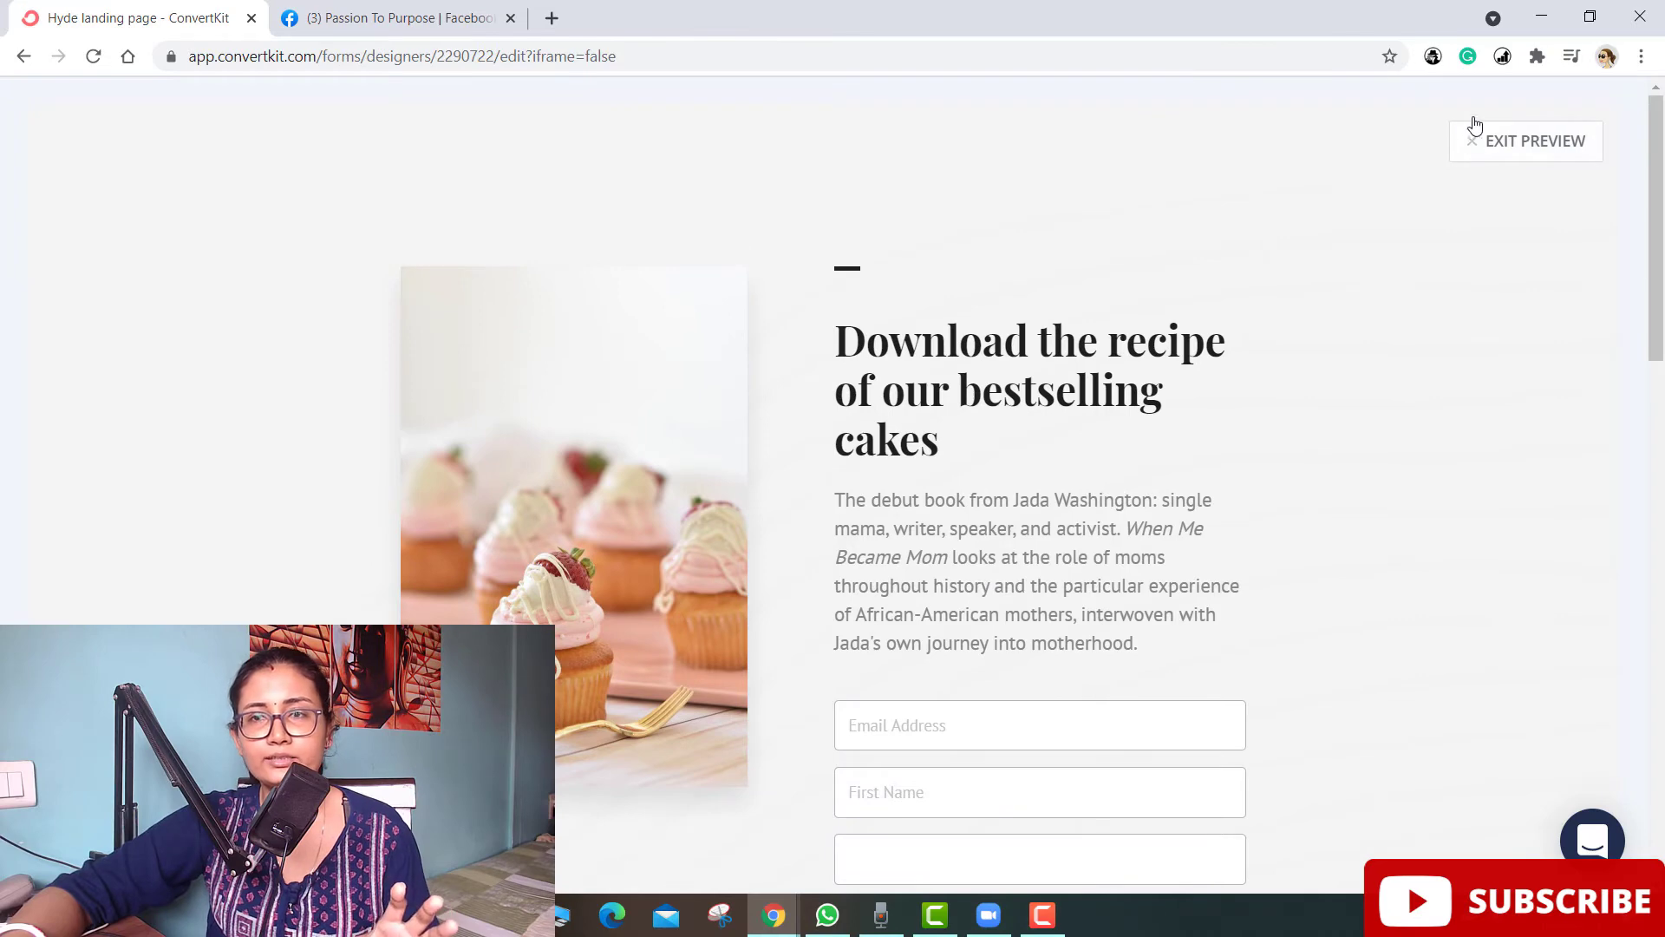
{"action": "left_click", "coordinate": [1507, 158]}
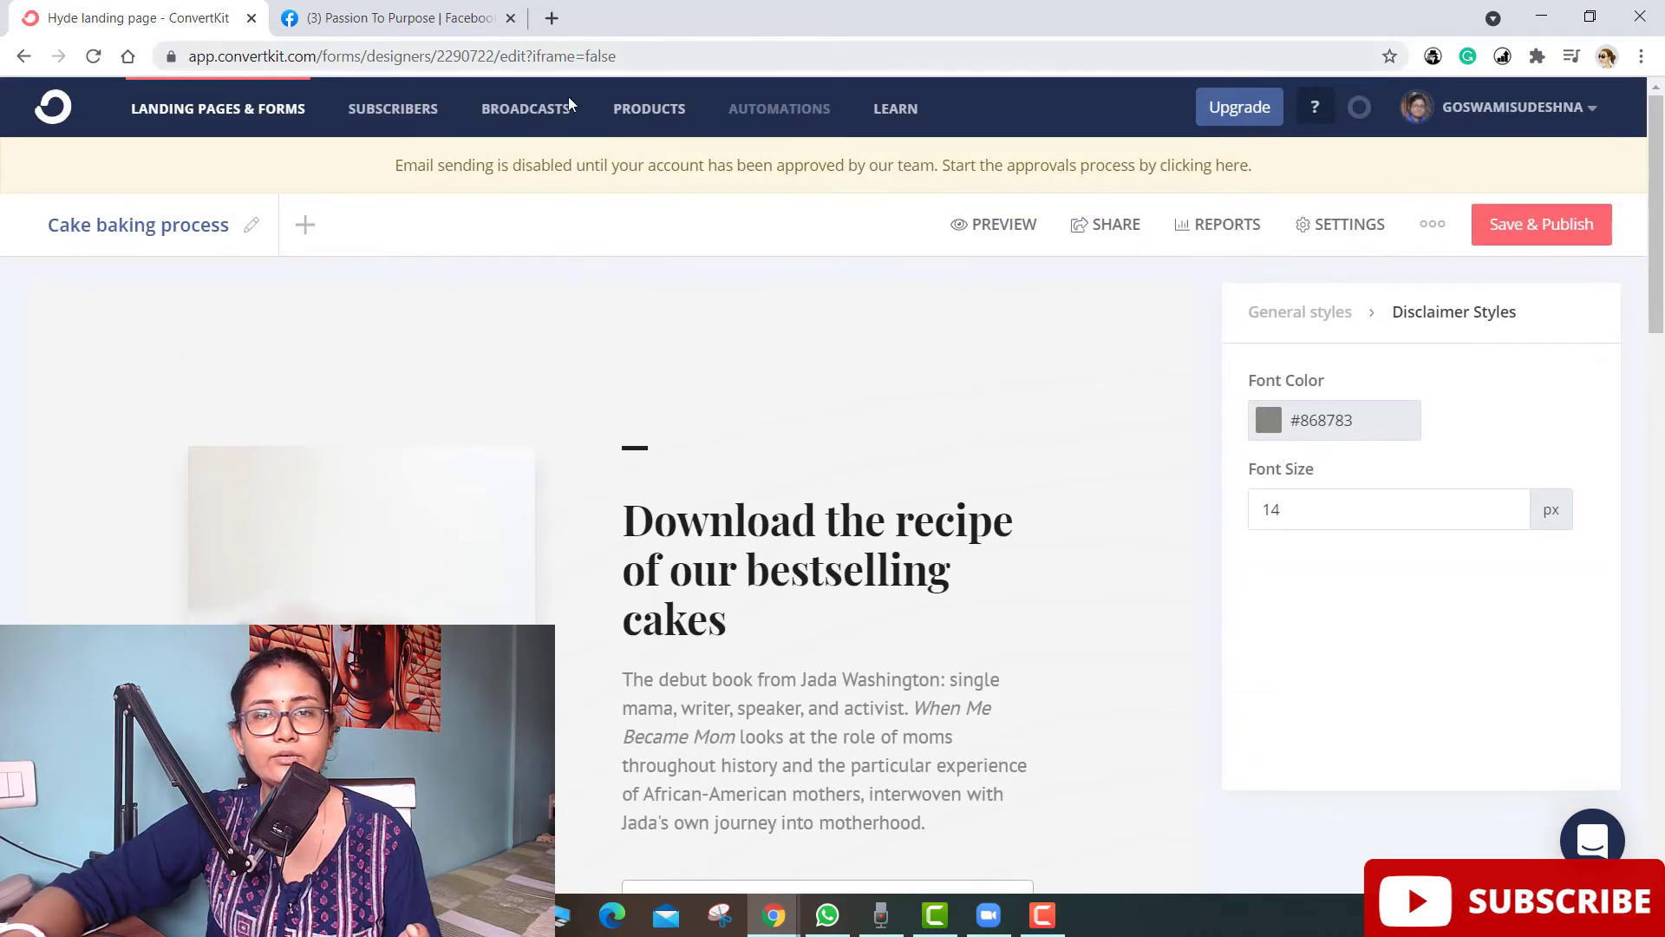
- Add a Thank You Page and review its book-cover image and 'Thank you so much!' heading
{"action": "left_click", "coordinate": [305, 249]}
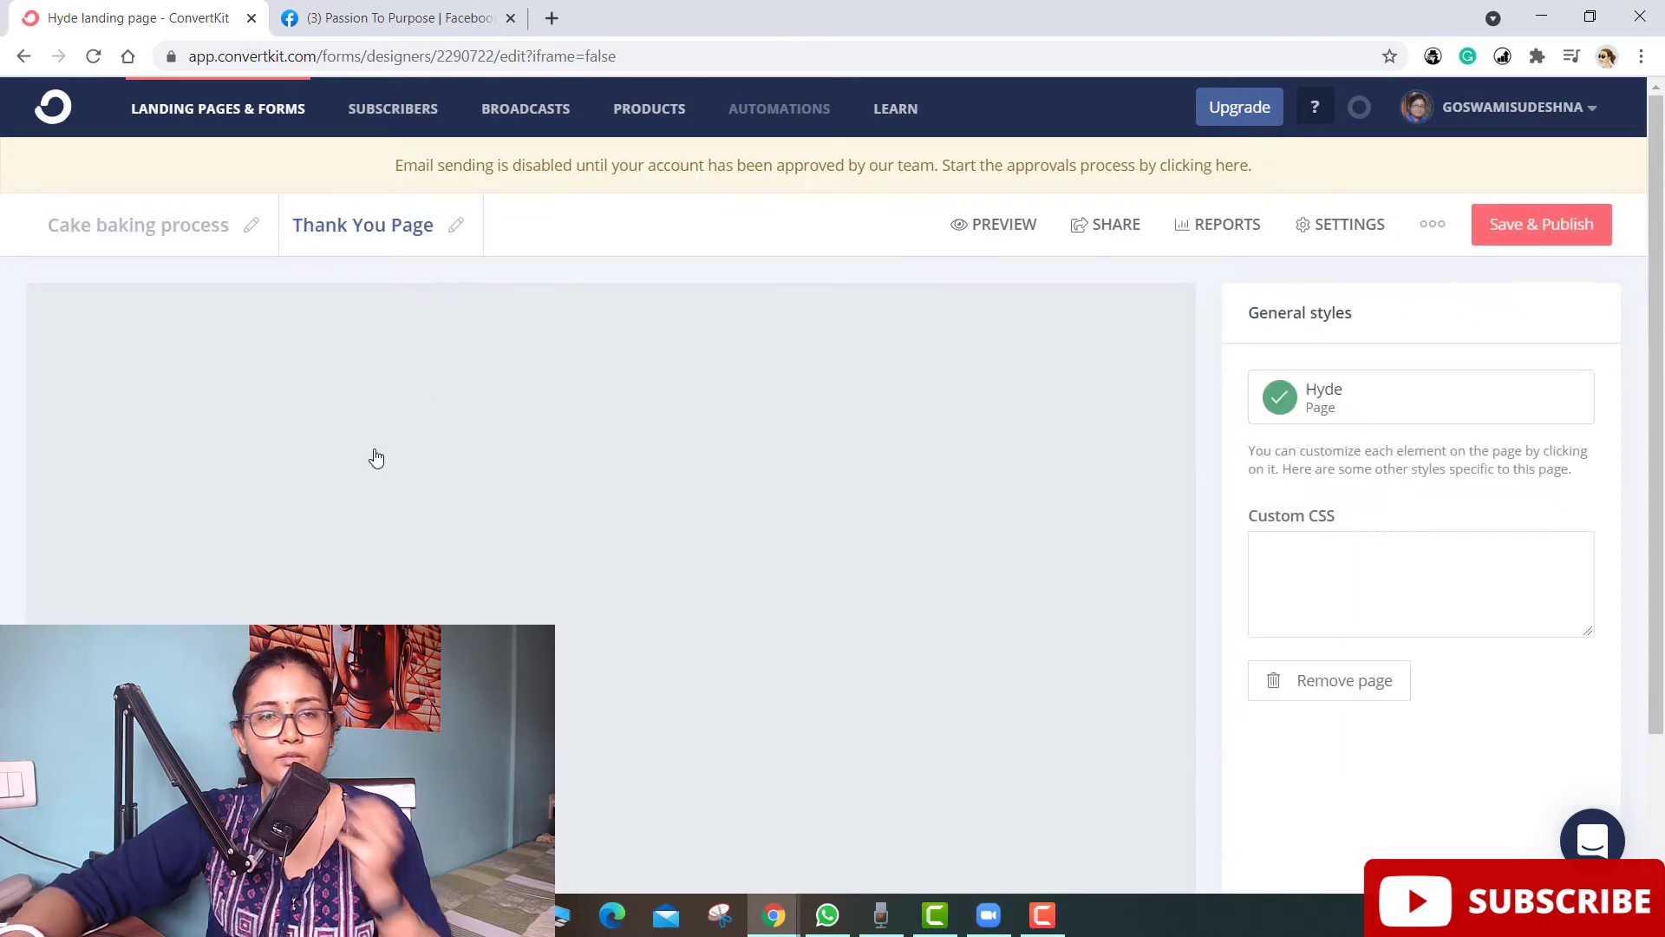
{"action": "scroll", "coordinate": [531, 509], "scroll_direction": "down", "scroll_amount": 2}
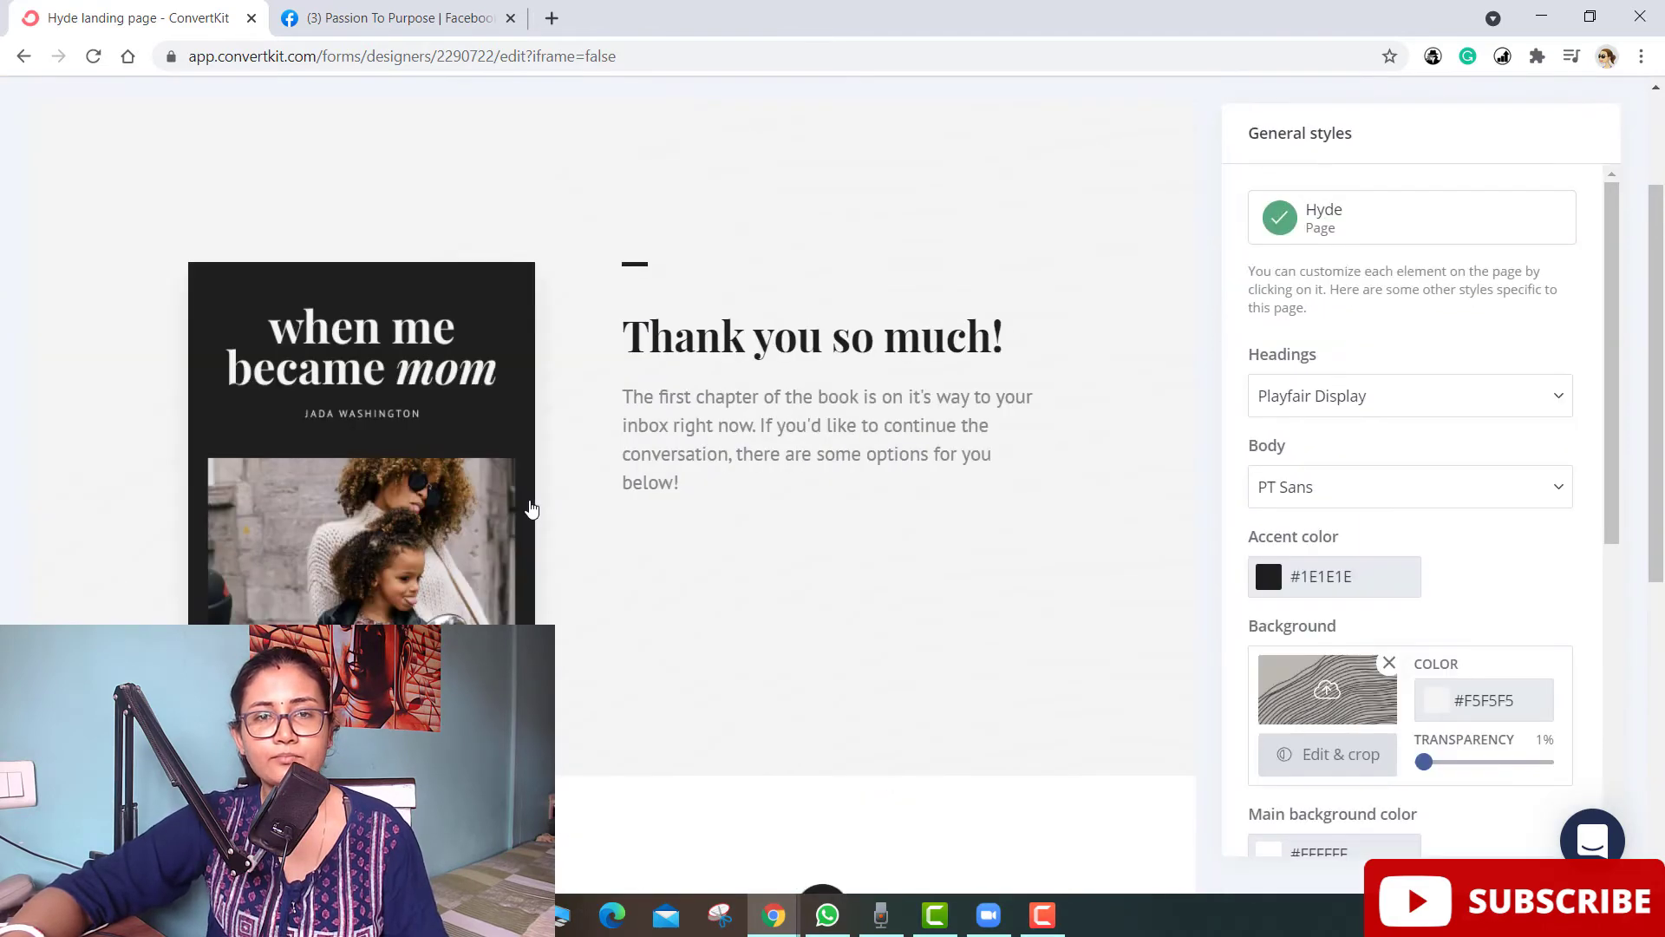
{"action": "scroll", "coordinate": [532, 509], "scroll_direction": "up", "scroll_amount": 2}
{"action": "scroll", "coordinate": [367, 331], "scroll_direction": "down", "scroll_amount": 4}
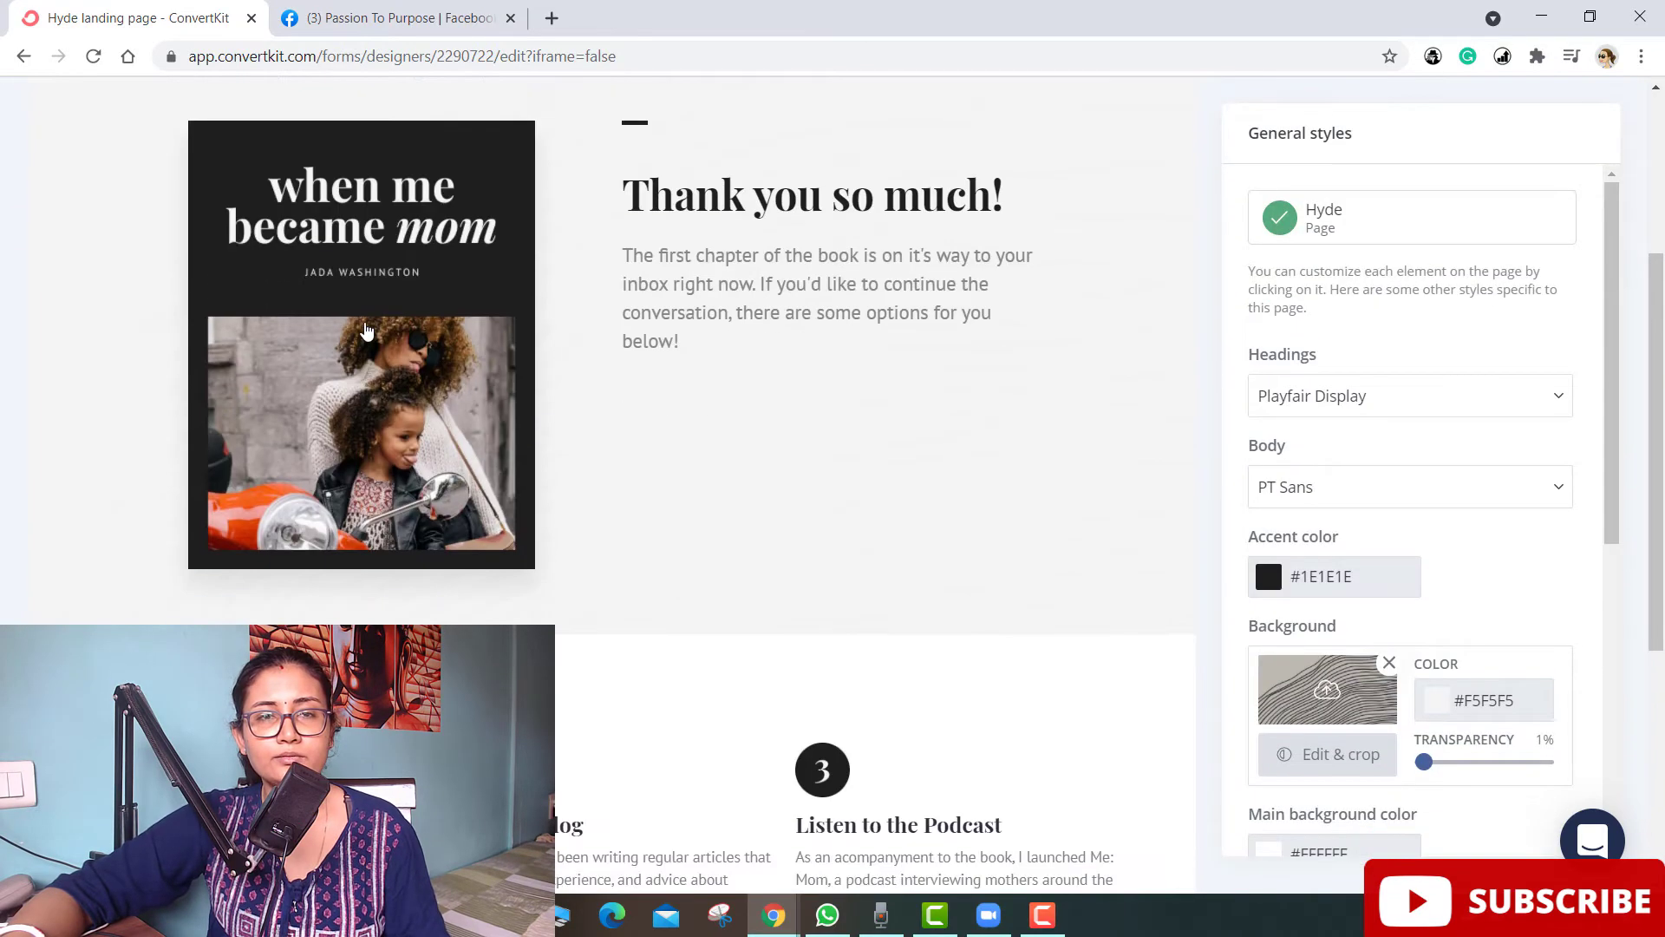
{"action": "left_click", "coordinate": [367, 330]}
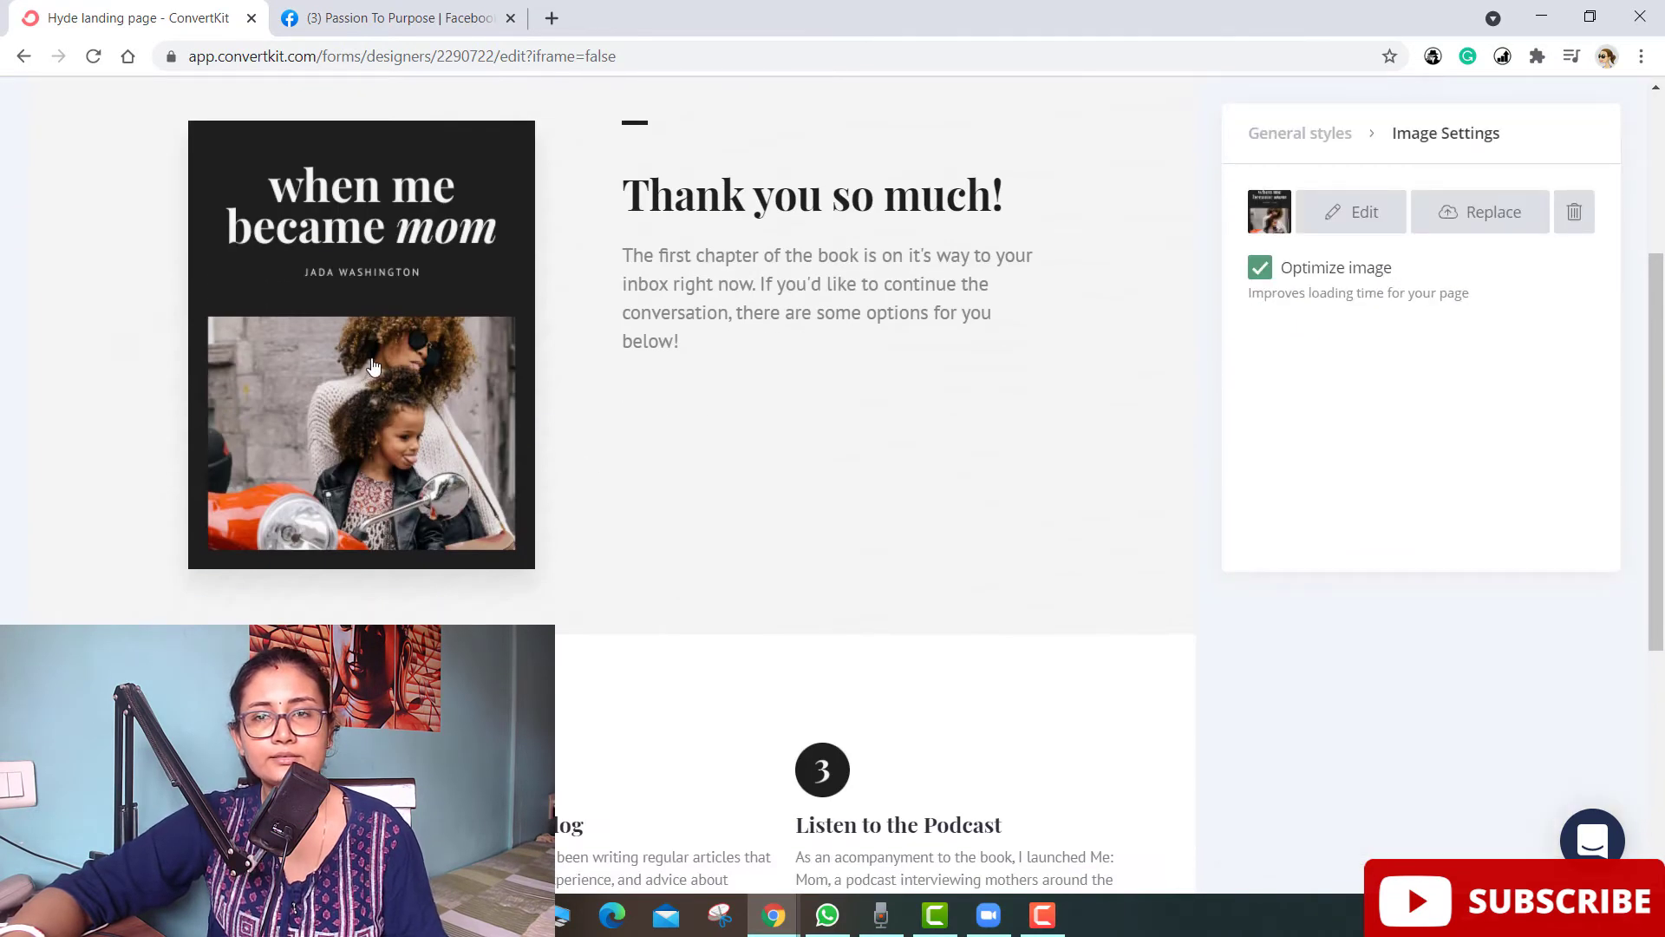
{"action": "scroll", "coordinate": [373, 364], "scroll_direction": "up", "scroll_amount": 4}
{"action": "left_click", "coordinate": [695, 520]}
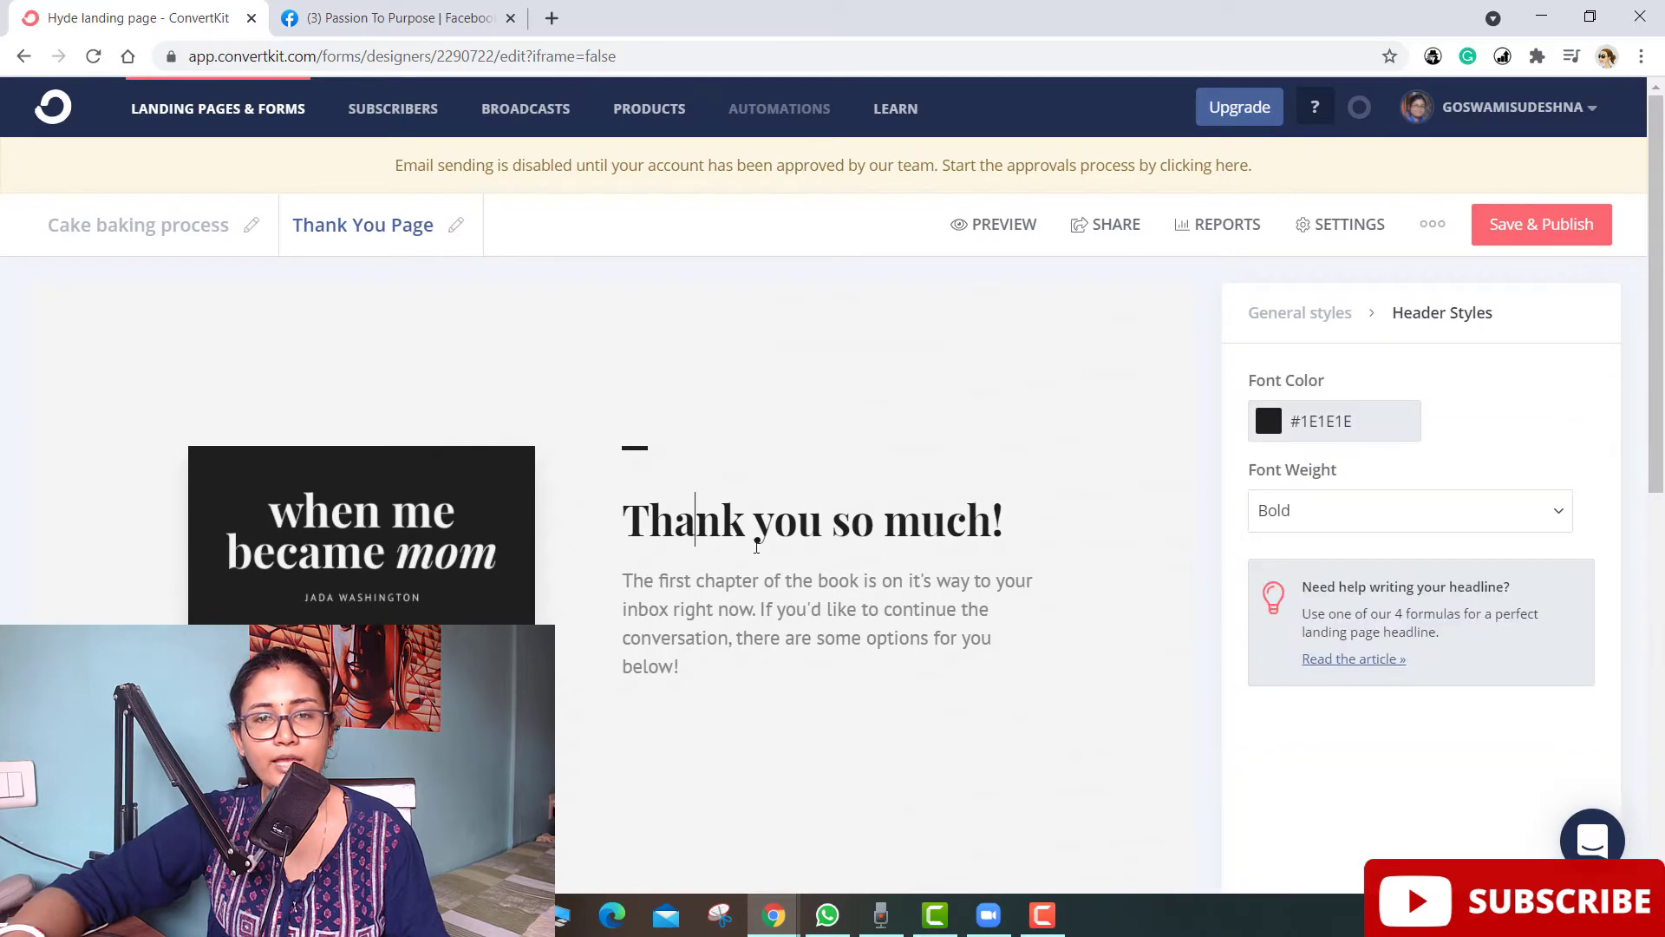
{"action": "scroll", "coordinate": [607, 478], "scroll_direction": "down", "scroll_amount": 8}
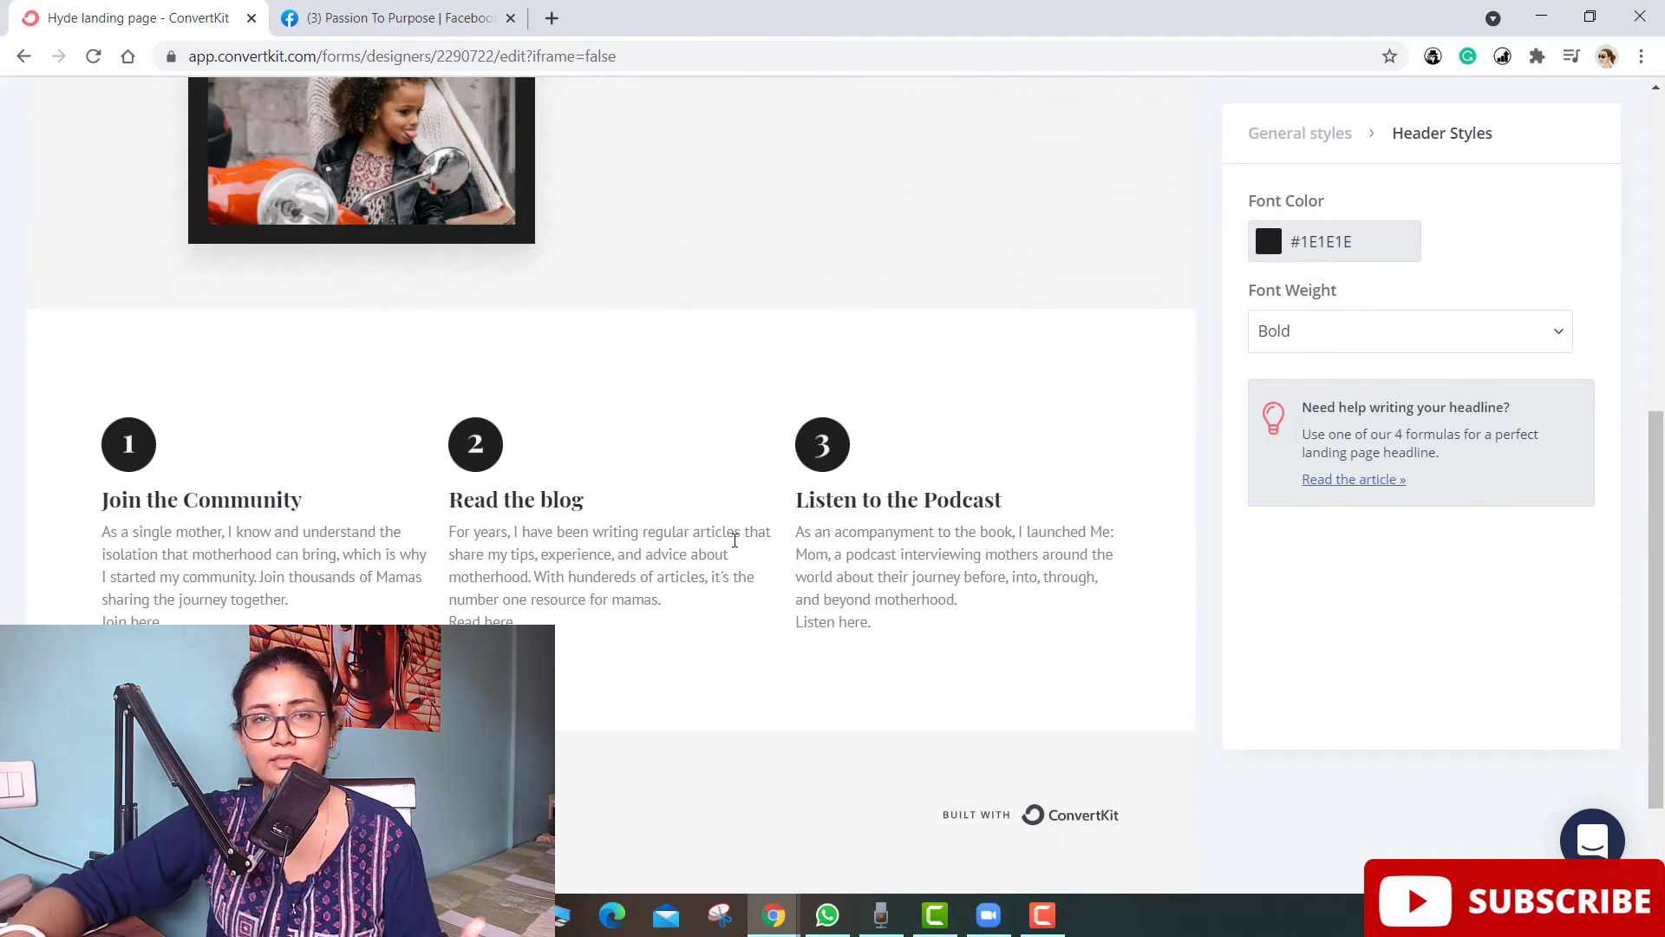
{"action": "scroll", "coordinate": [734, 539], "scroll_direction": "up", "scroll_amount": 2}
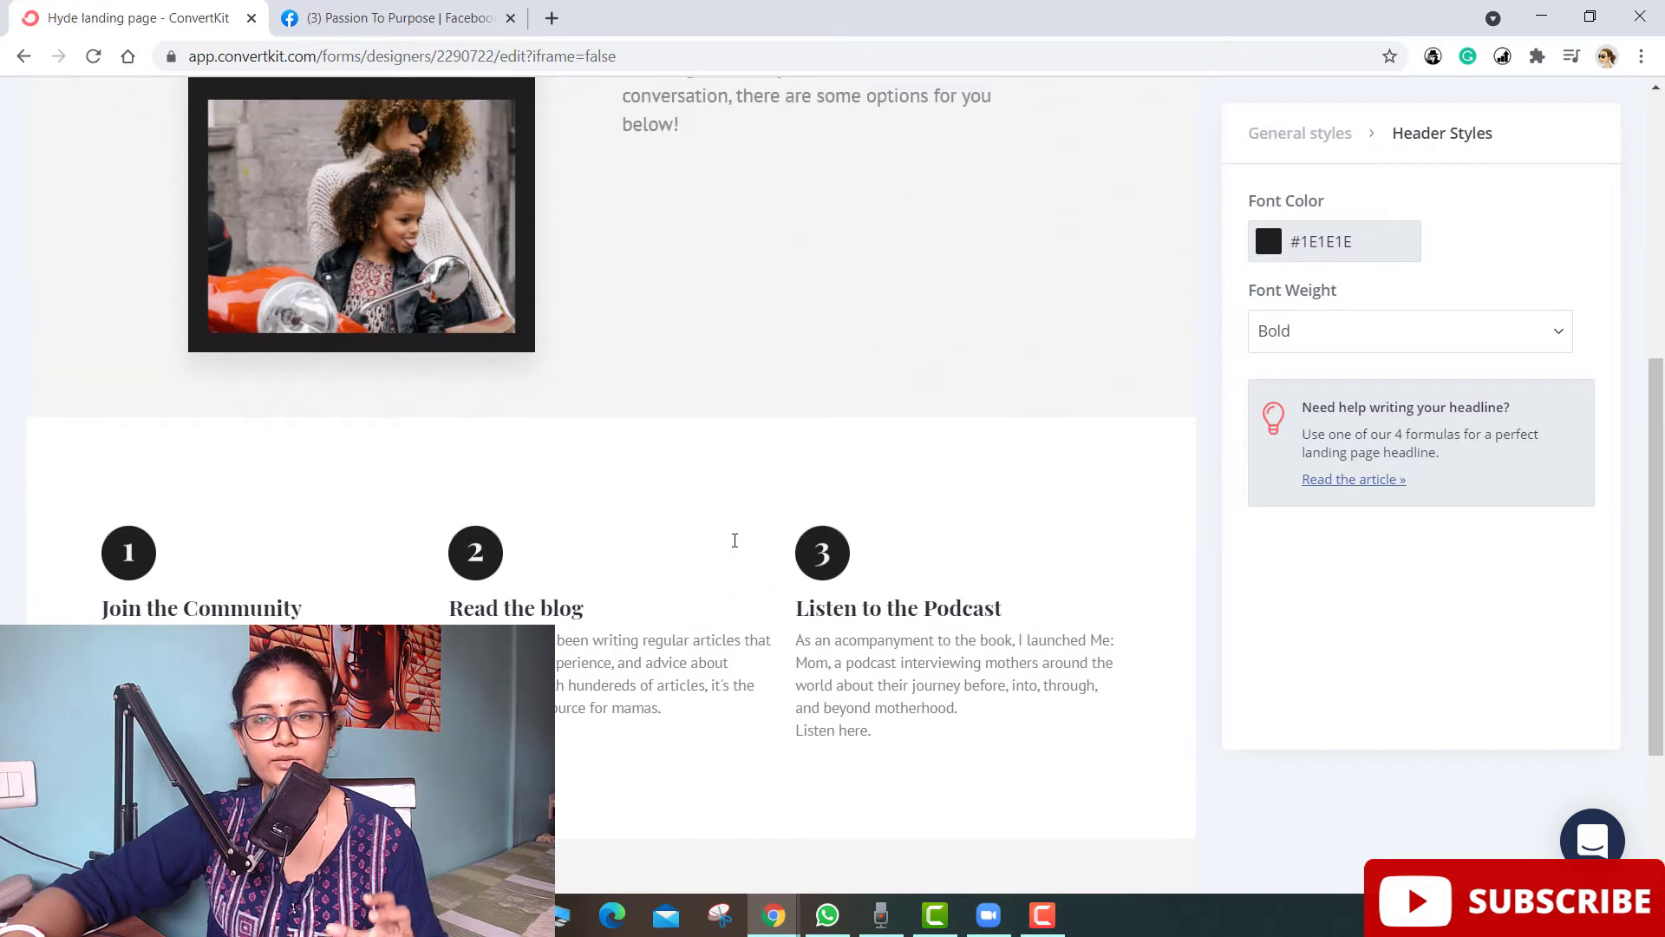
{"action": "scroll", "coordinate": [373, 299], "scroll_direction": "up", "scroll_amount": 6}
{"action": "left_click", "coordinate": [373, 299]}
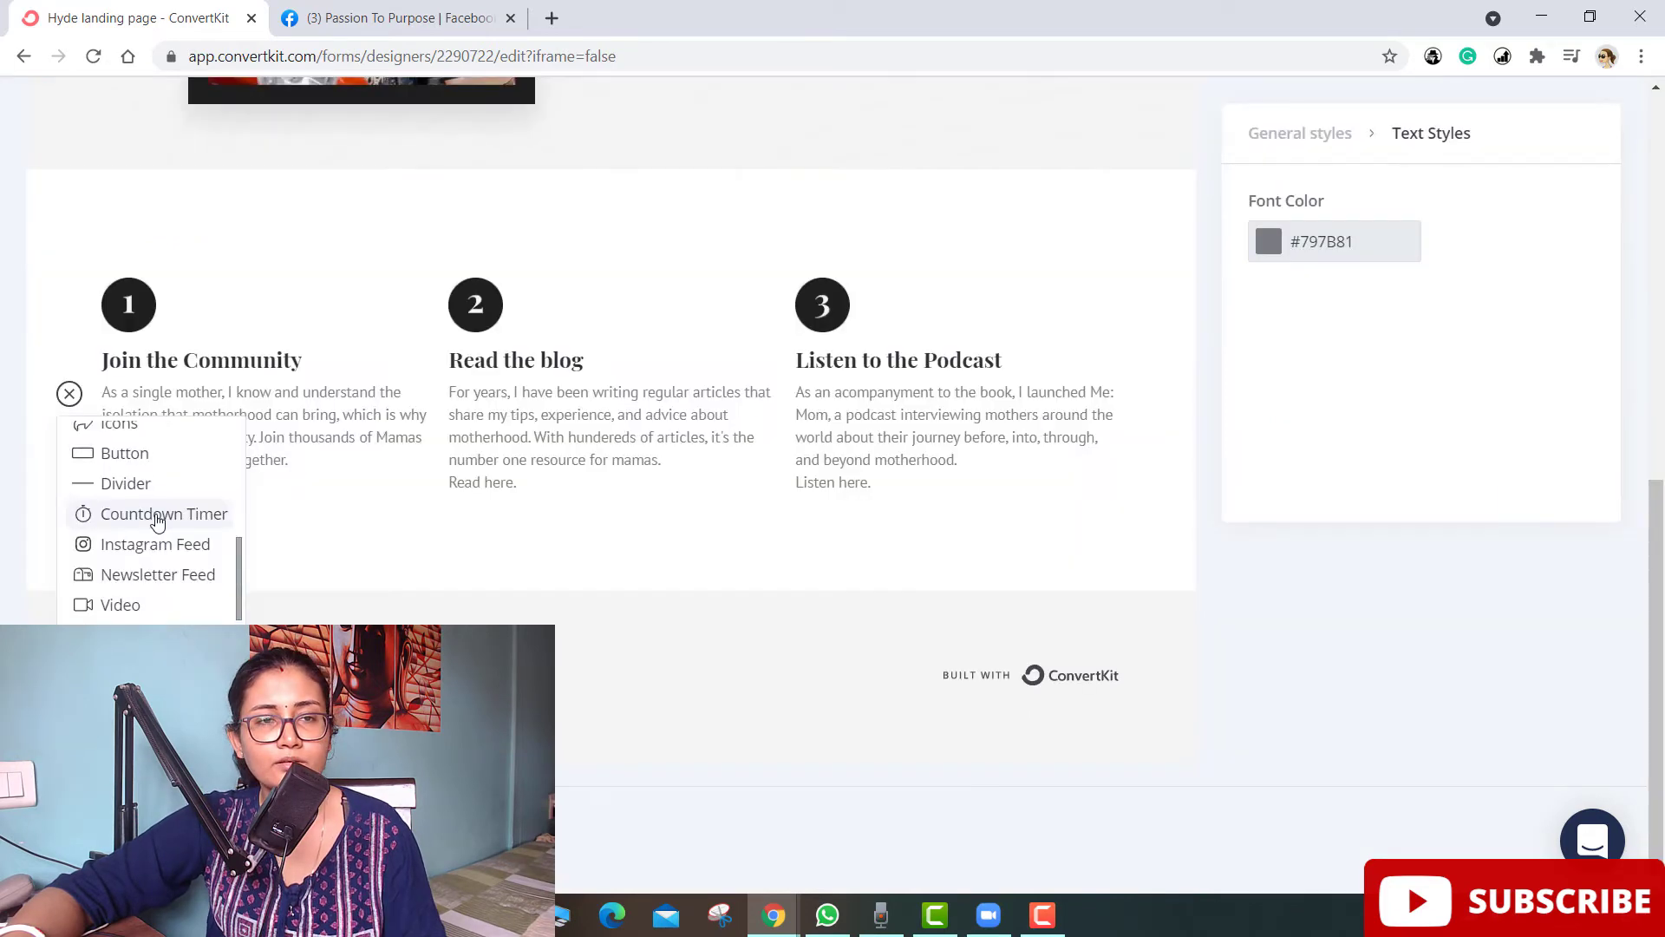
{"action": "scroll", "coordinate": [143, 538], "scroll_direction": "up", "scroll_amount": 1}
- Insert a Button under 'Join here.', set its width to Full, and start its link
{"action": "left_click", "coordinate": [134, 555]}
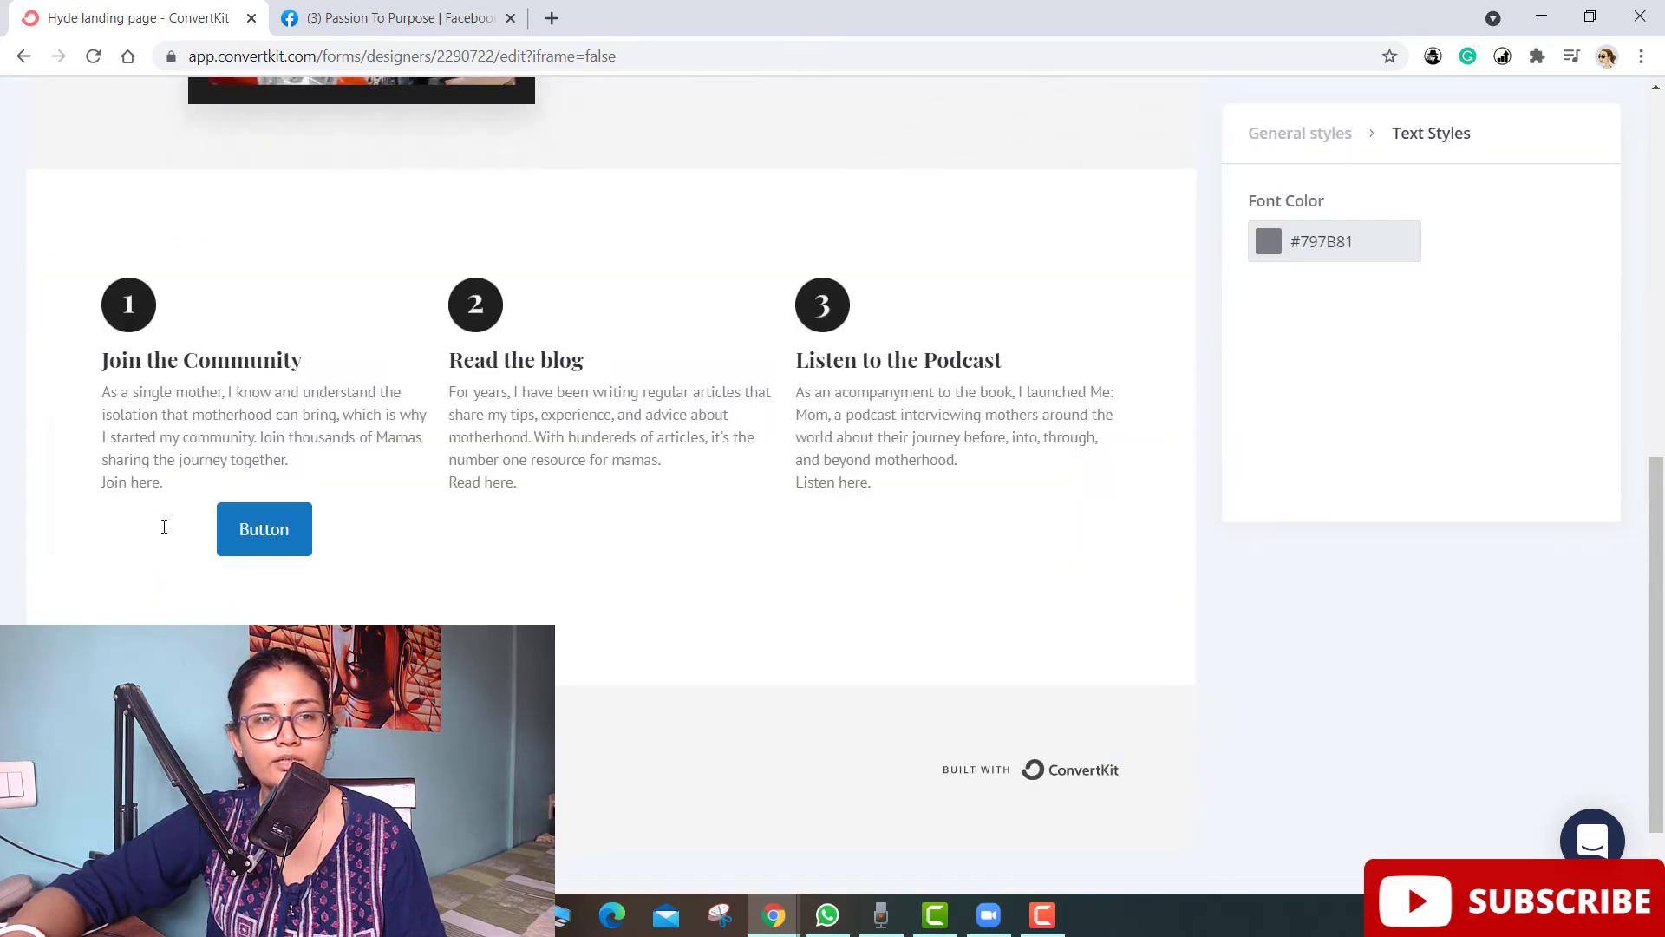
{"action": "left_click", "coordinate": [228, 521]}
{"action": "left_click", "coordinate": [320, 451]}
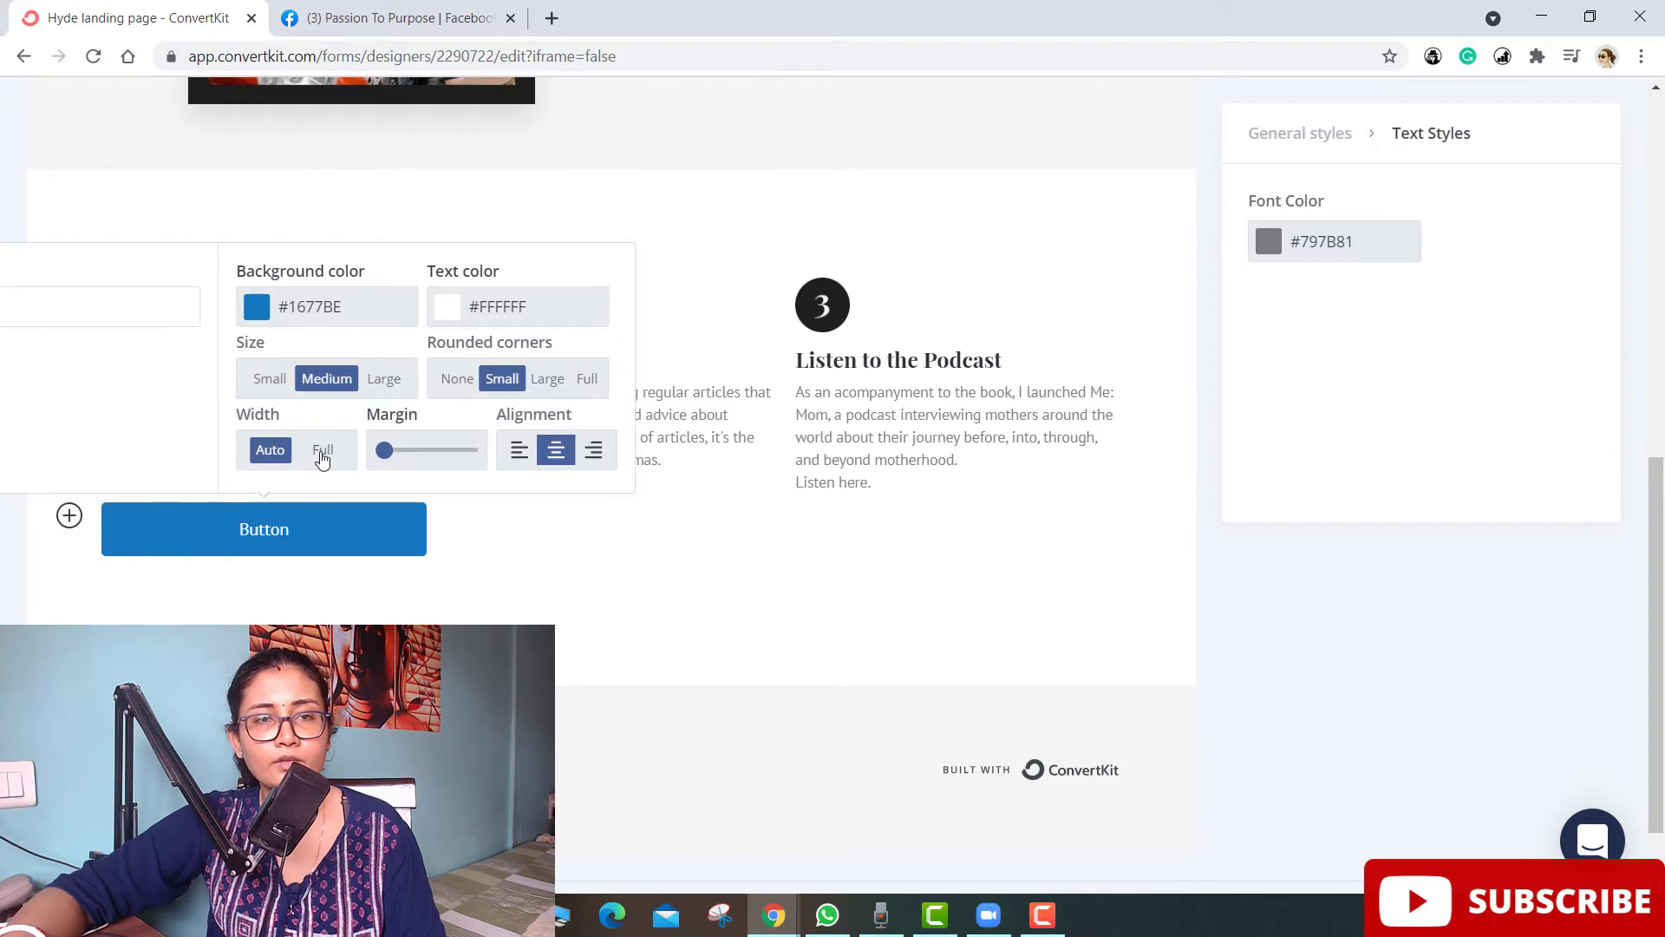
{"action": "left_click", "coordinate": [102, 313]}
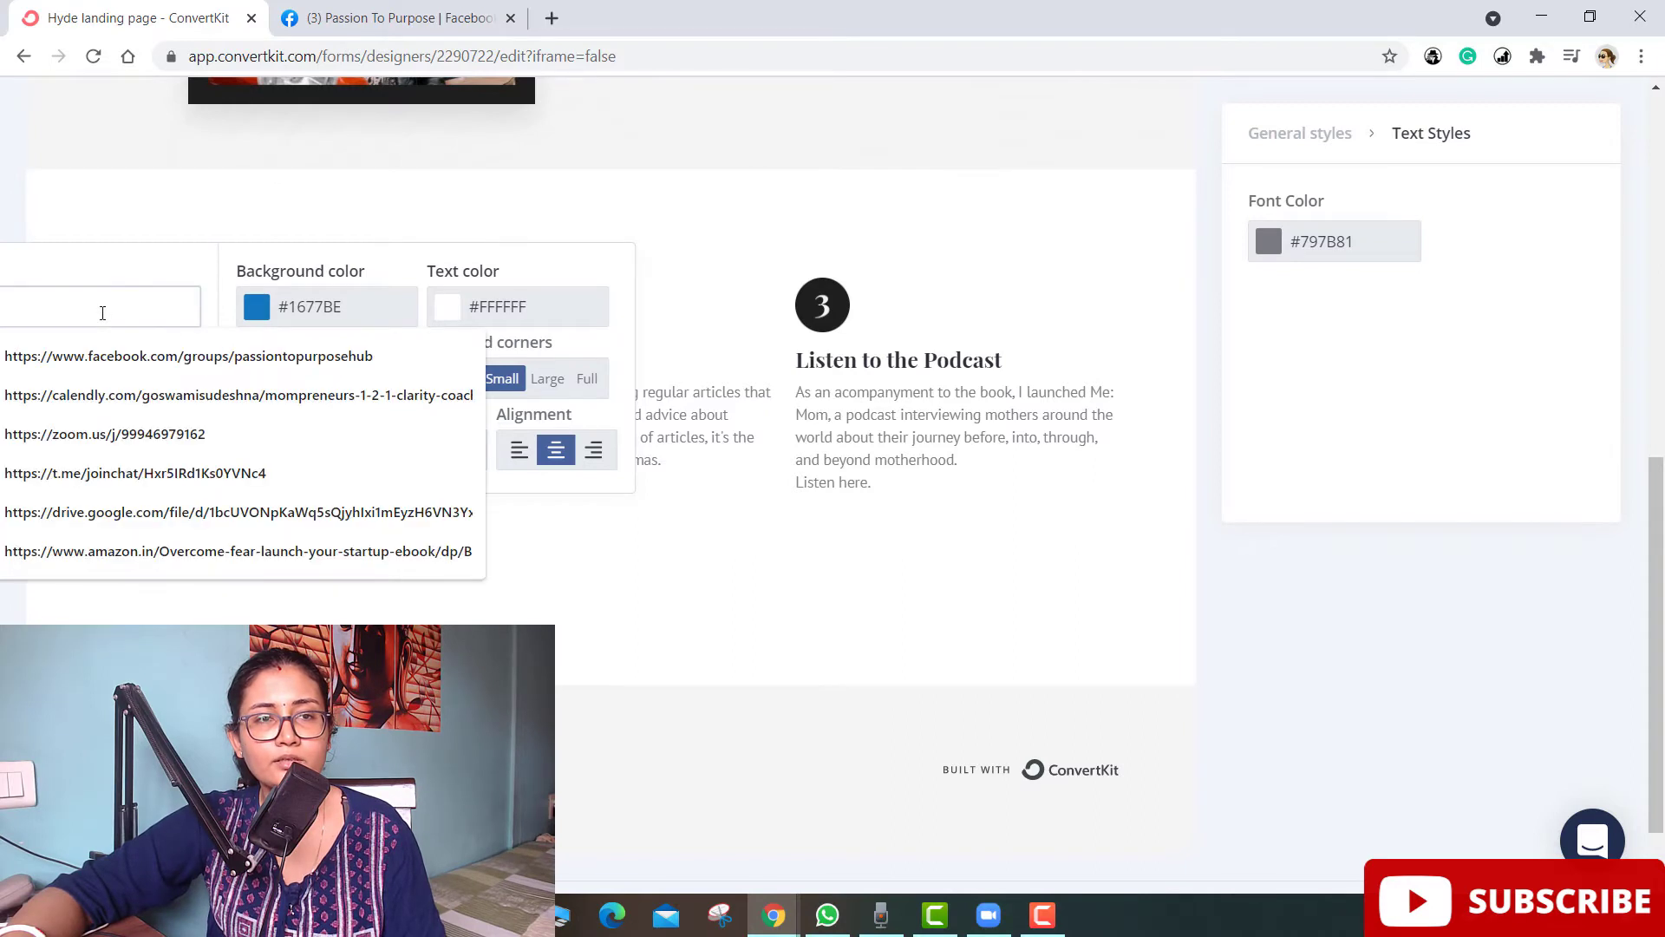
{"action": "left_click", "coordinate": [613, 591]}
{"action": "left_click", "coordinate": [286, 529]}
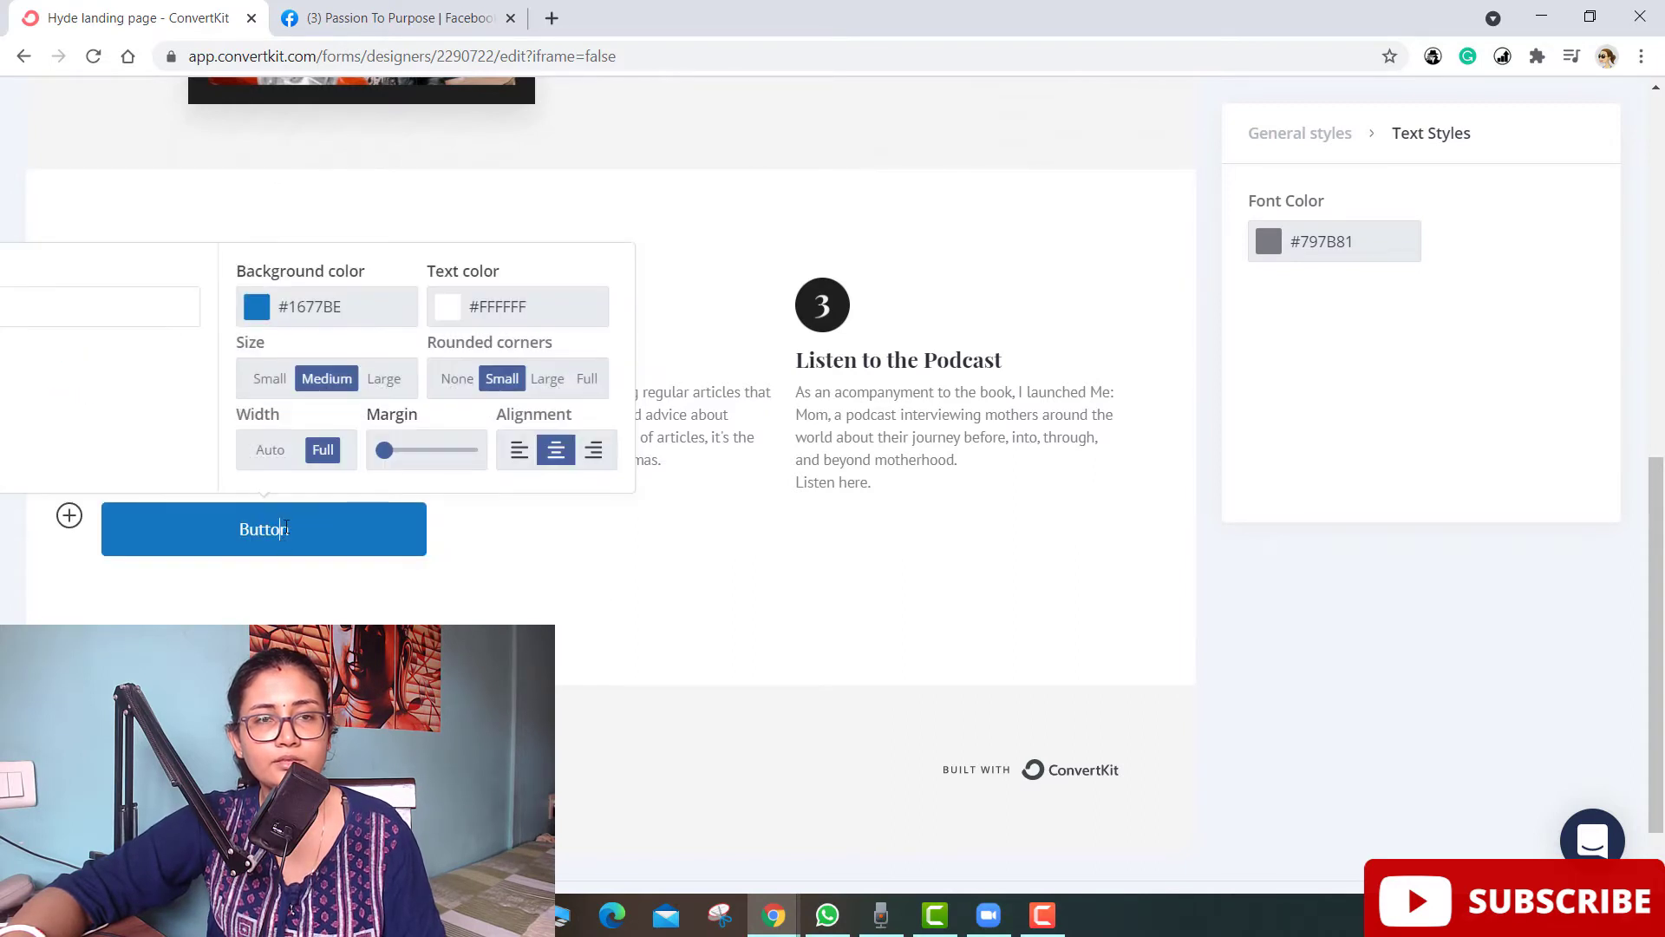